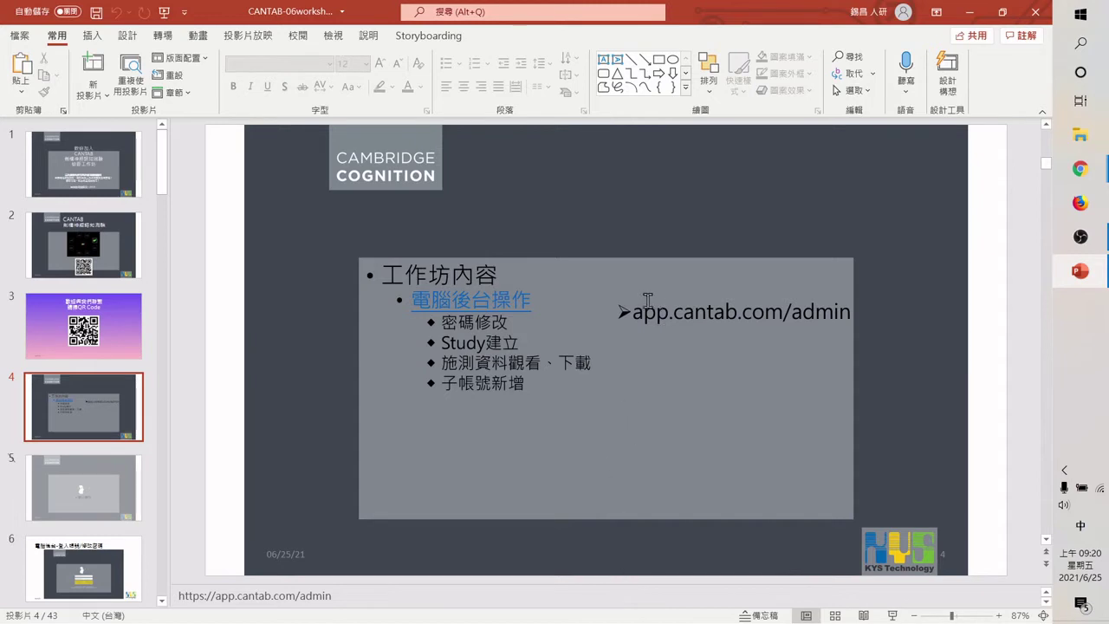
# Highlight the app.cantab.com/admin address on the slide, then bring the Google Meet call to the front.
pyautogui.moveTo(632, 314); pyautogui.dragTo(847, 321)
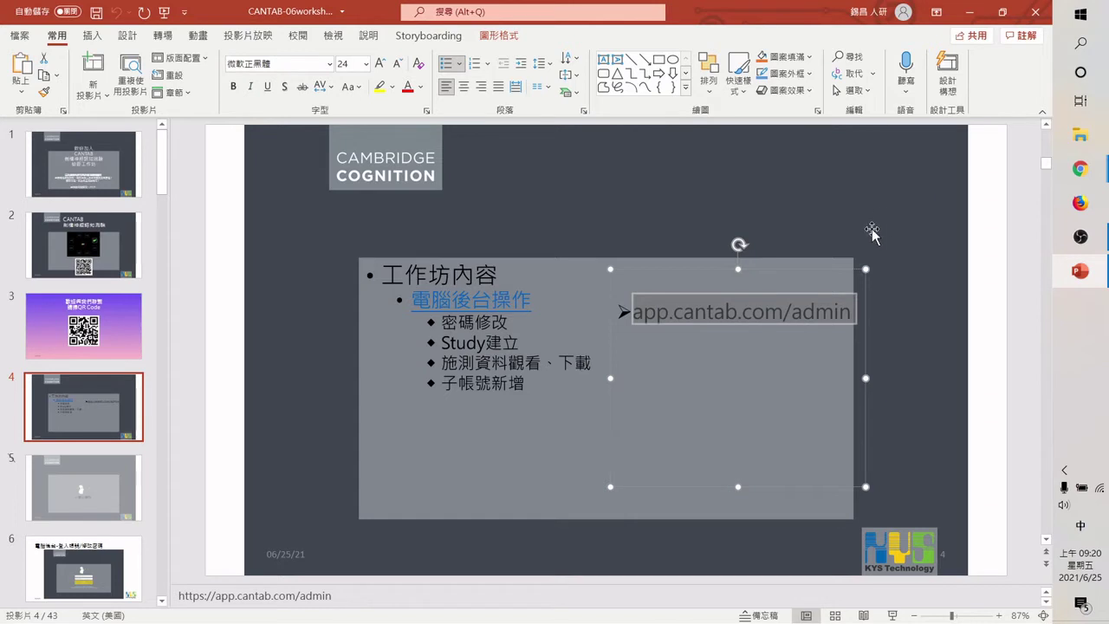
pyautogui.click(988, 269)
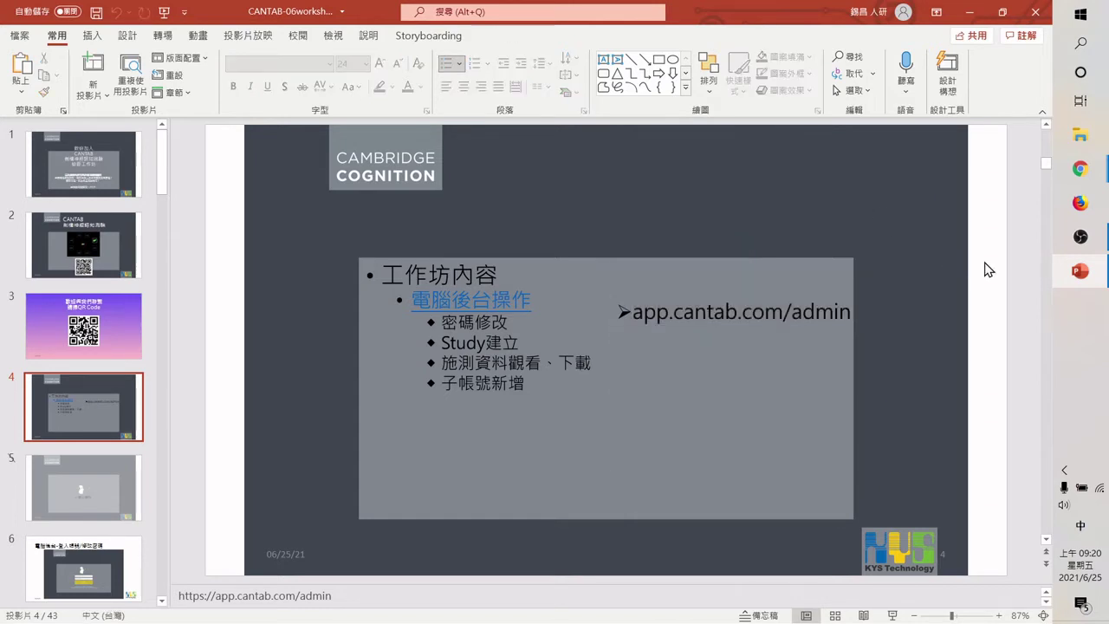
pyautogui.moveTo(1081, 169)
pyautogui.click(1029, 176)
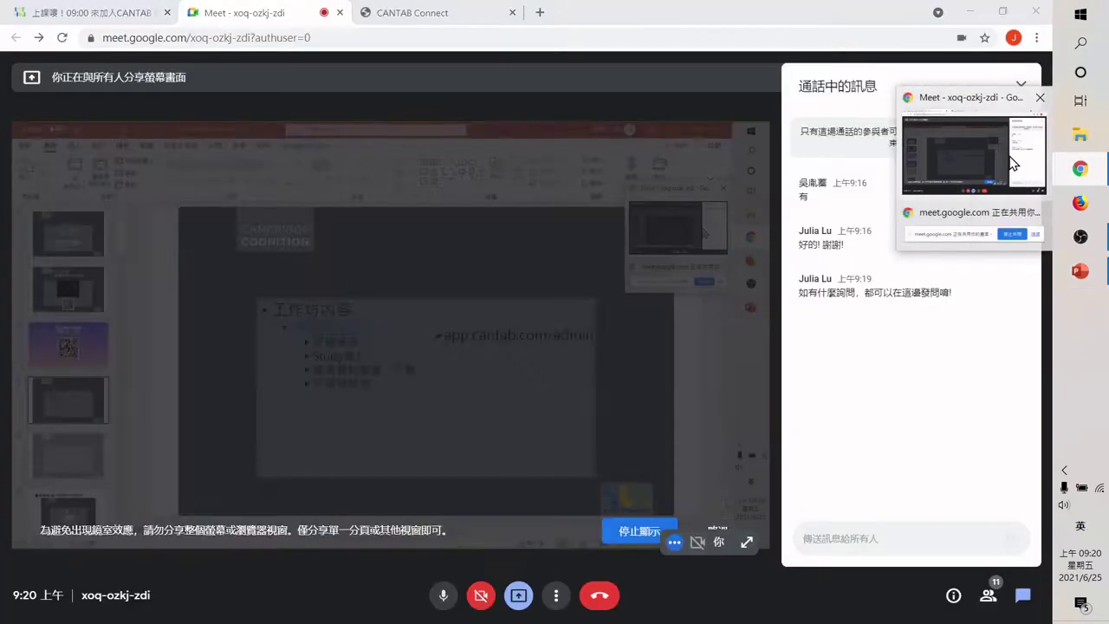
# Log in to the CANTAB Connect admin site with the browser's saved credentials.
pyautogui.click(412, 11)
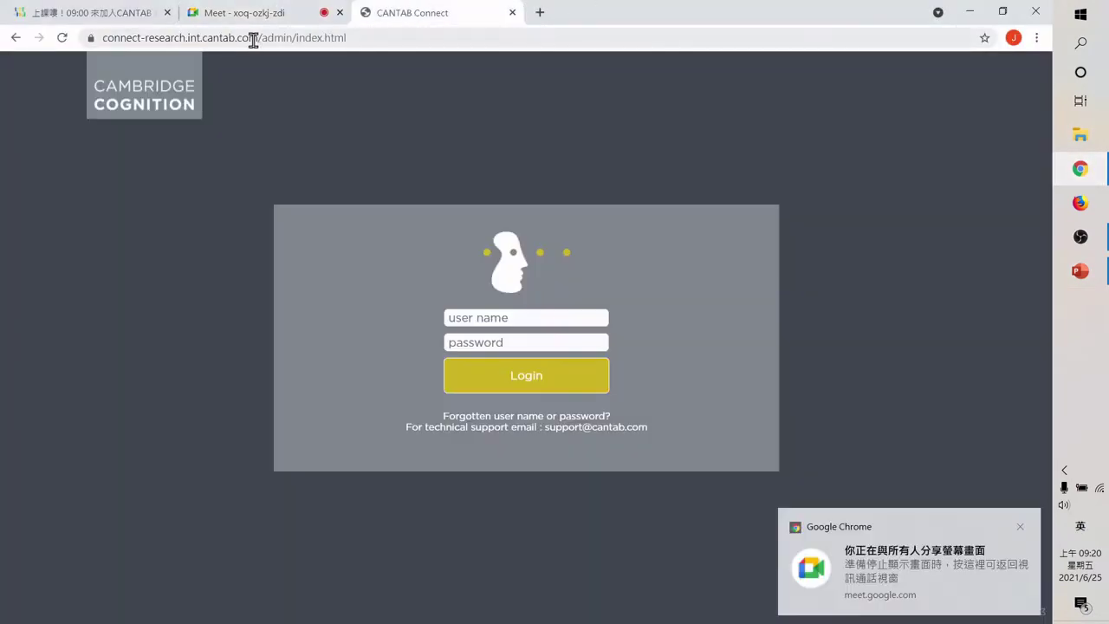
pyautogui.click(1021, 527)
pyautogui.click(511, 317)
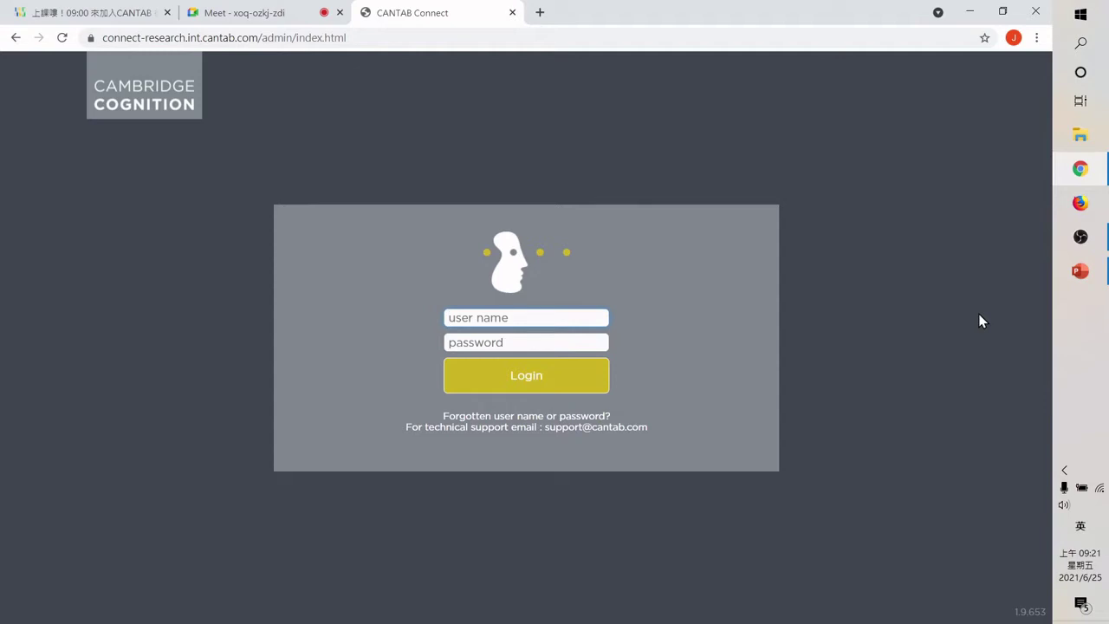
pyautogui.press('Down')
pyautogui.press('Return')
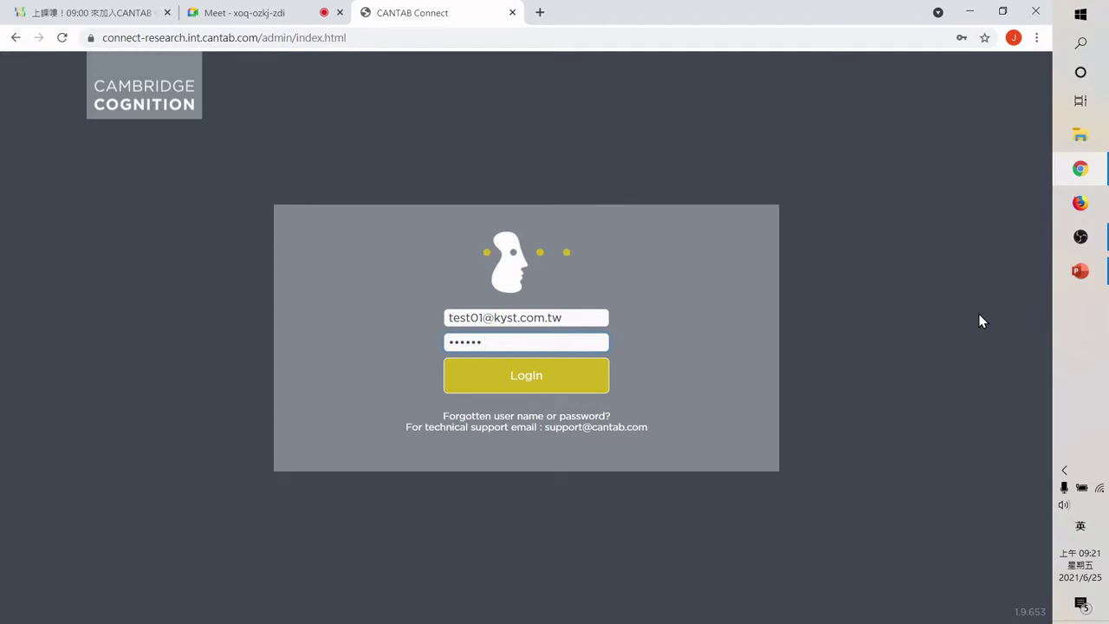
pyautogui.press('Return')
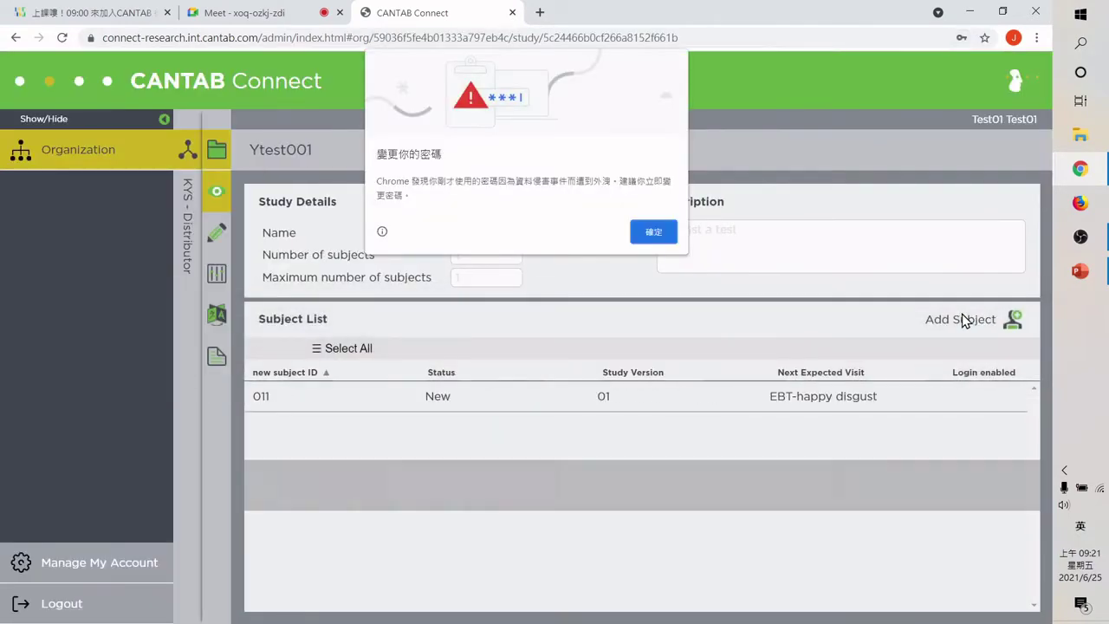
# Confirm 確定 (OK) on Chrome's change-password warning to clear the study page.
pyautogui.click(654, 240)
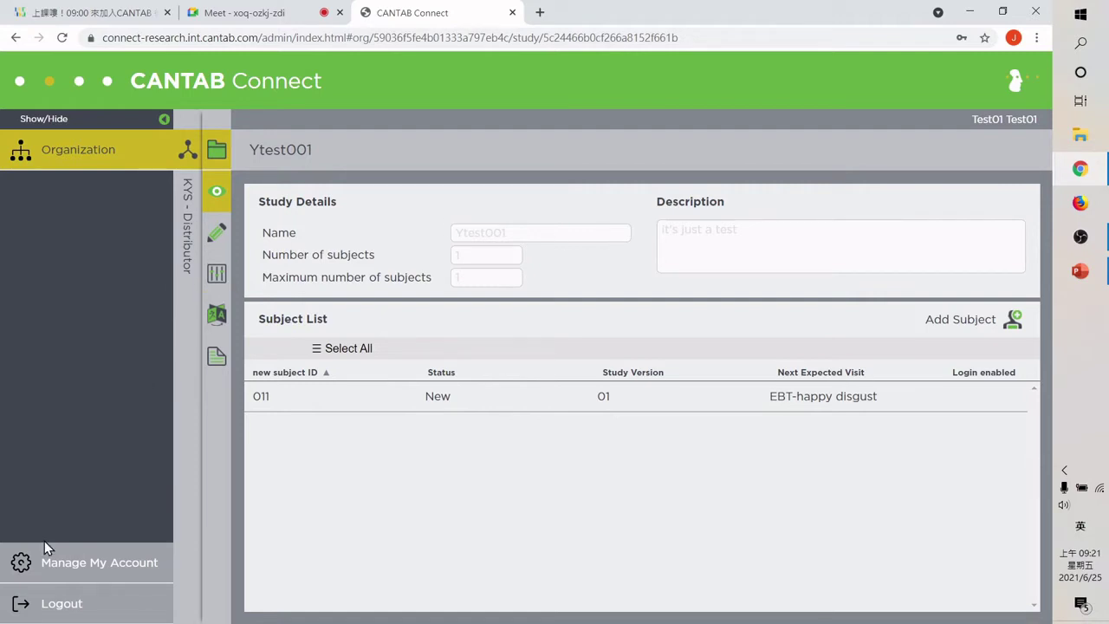
# Look over the Manage My Account details and preferences, then return to the Organization List.
pyautogui.click(84, 568)
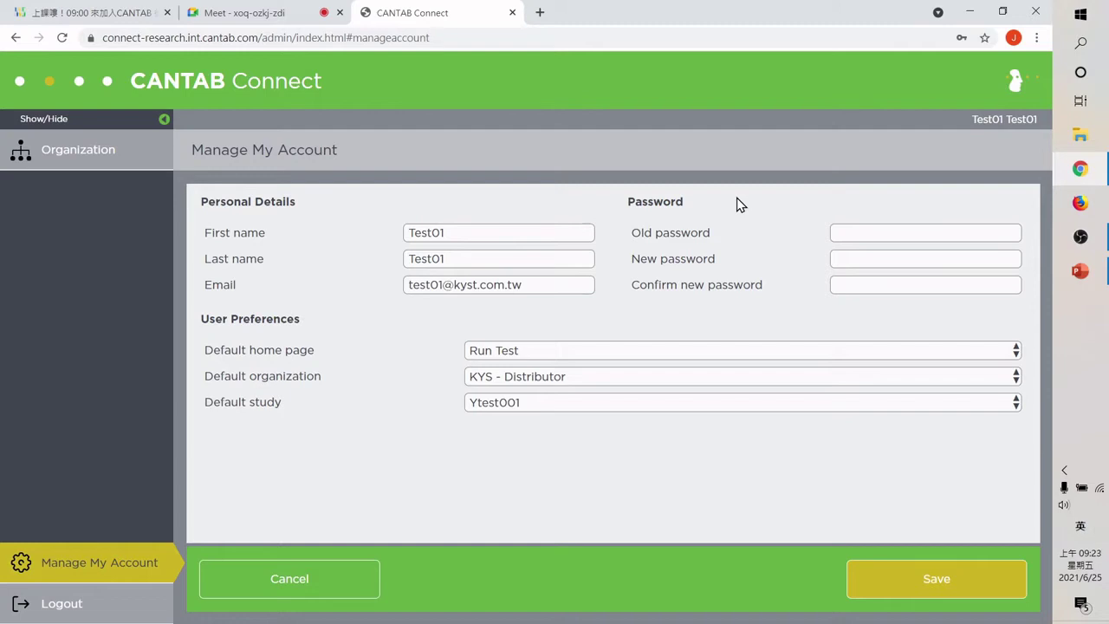
pyautogui.click(76, 164)
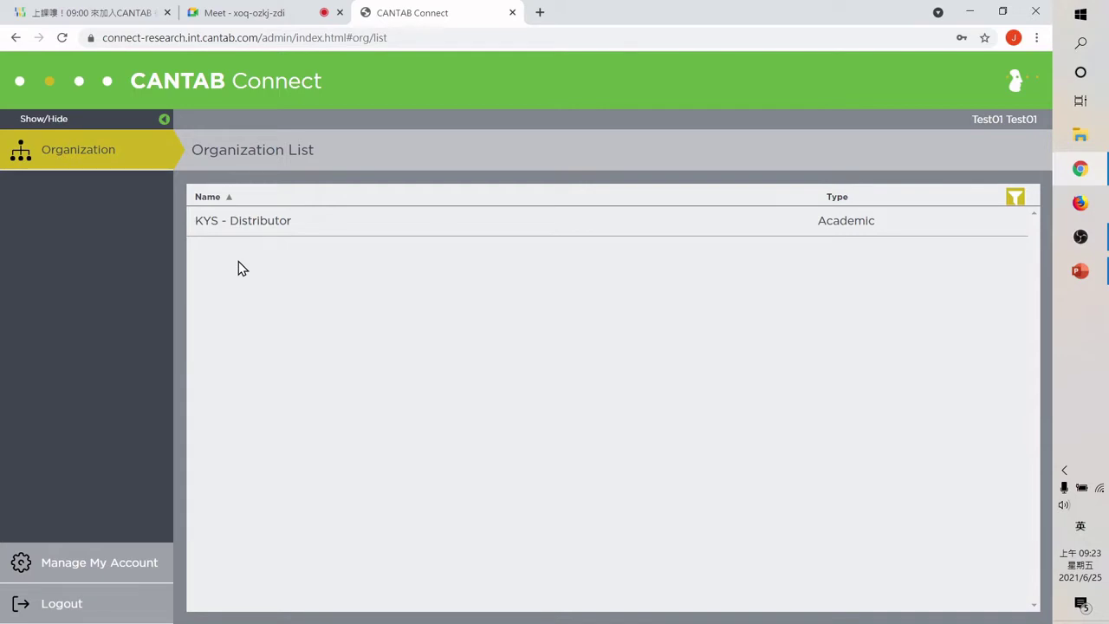
# Open the KYS - Distributor organization to list its three studies.
pyautogui.click(272, 227)
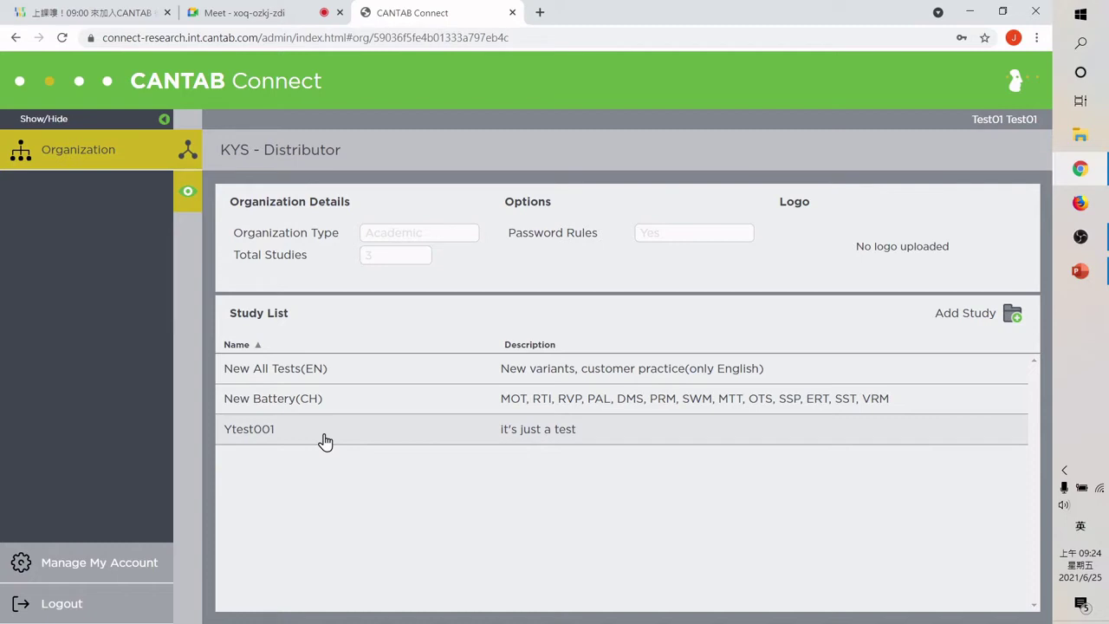
pyautogui.click(998, 320)
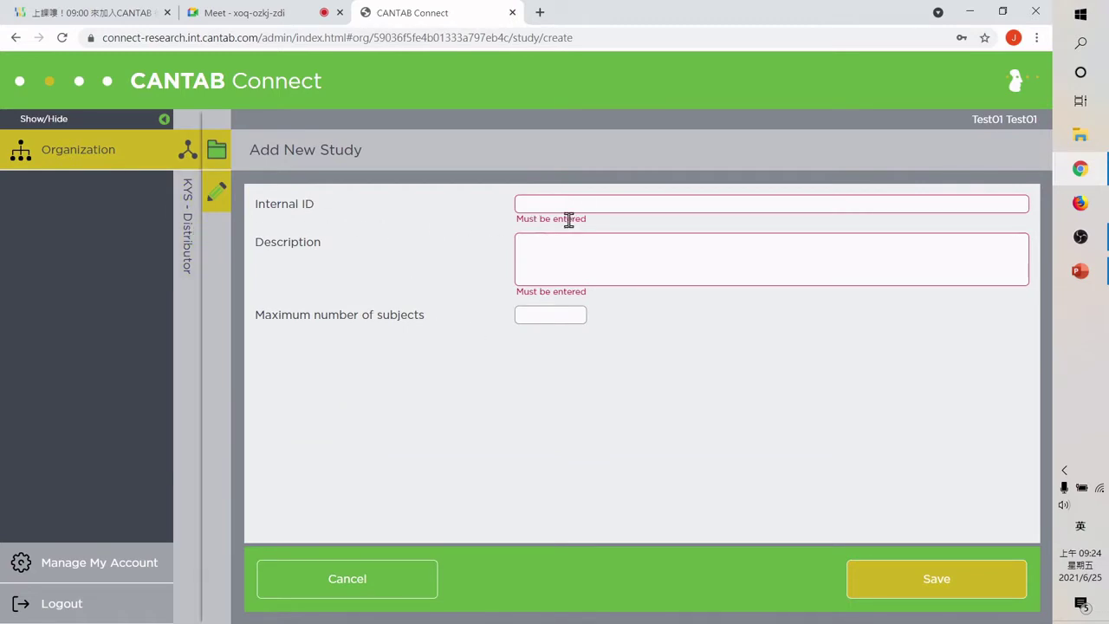
pyautogui.click(388, 588)
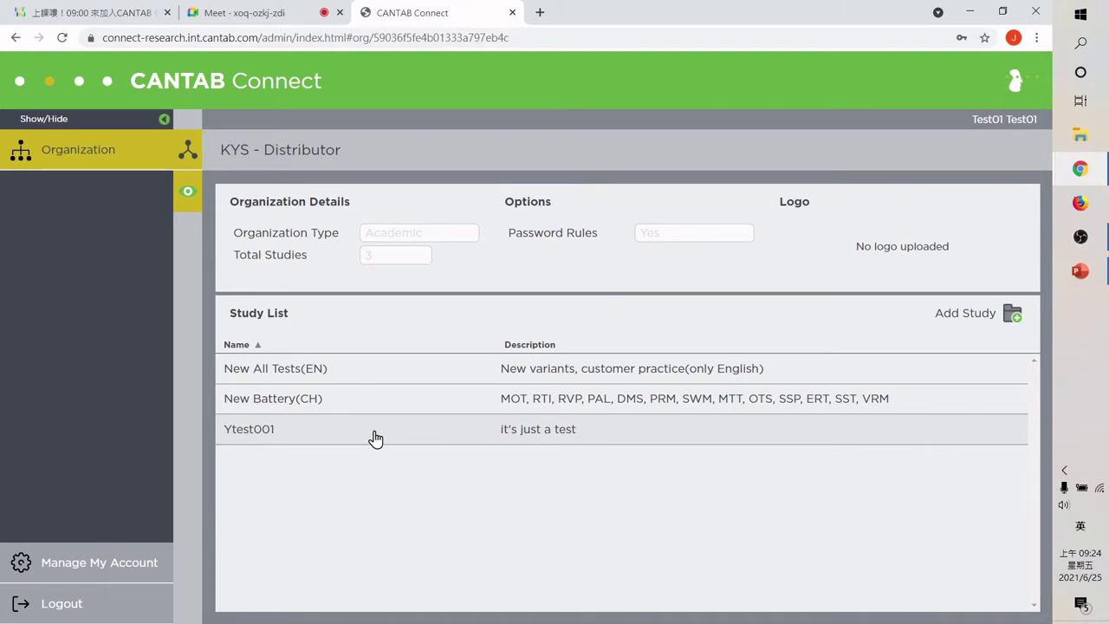
# Open study Ytest001, glance at its Edit Study details, then go to its version 03 Study Design.
pyautogui.click(375, 438)
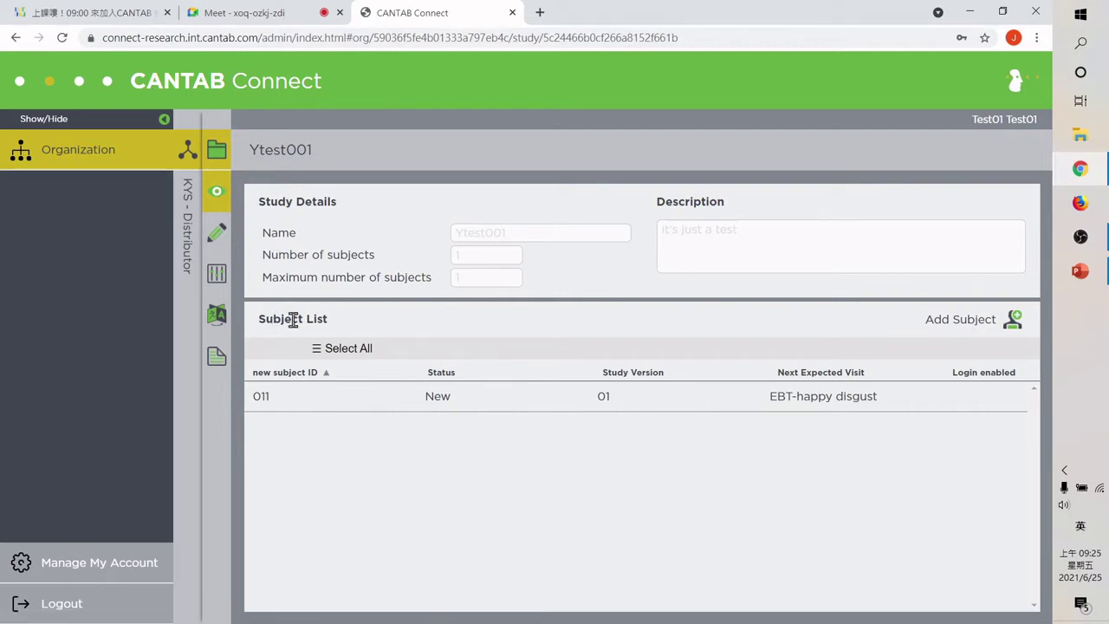
pyautogui.moveTo(251, 325); pyautogui.dragTo(345, 318)
pyautogui.click(351, 315)
pyautogui.click(218, 233)
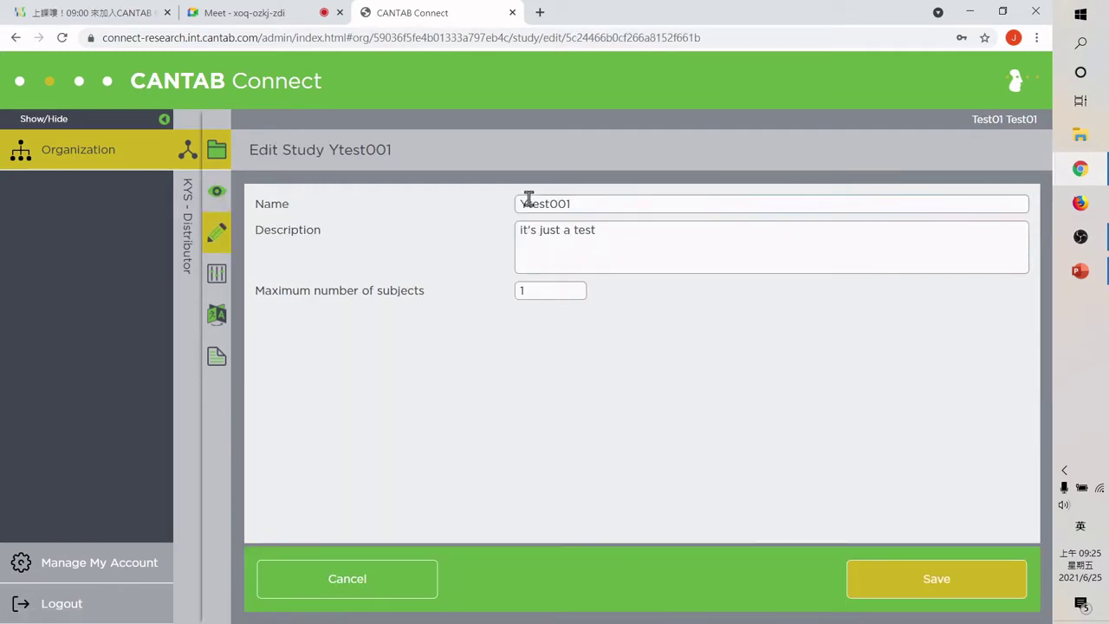
pyautogui.click(556, 292)
pyautogui.click(217, 277)
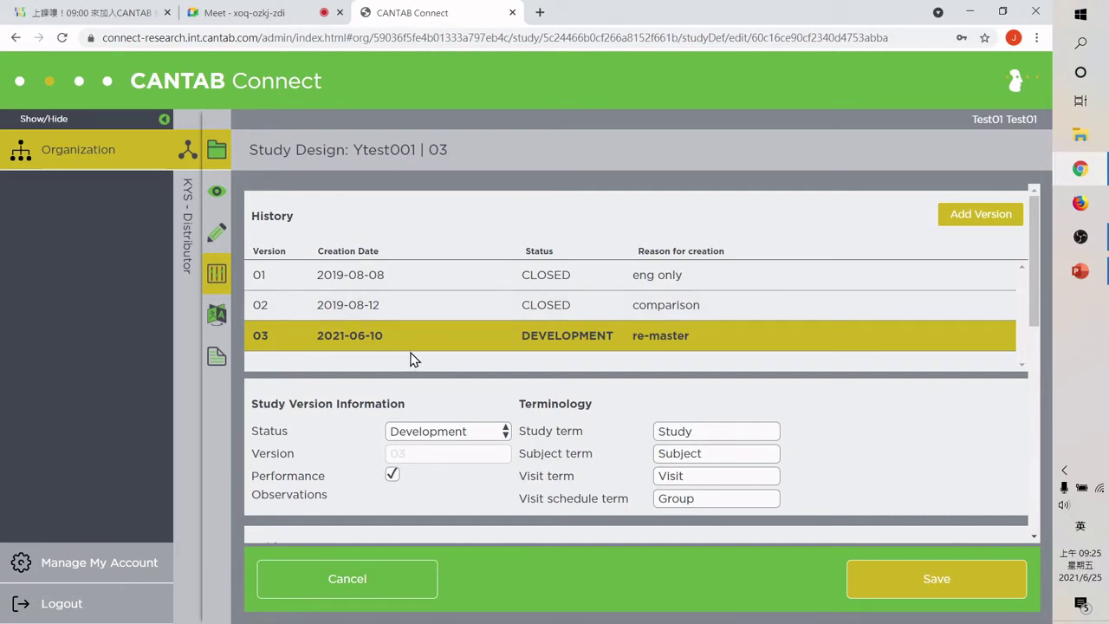
# Expand the pretest visit's seven tests, check the Subject Data fields, then open Translate.
pyautogui.scroll(-7, 347, 379)
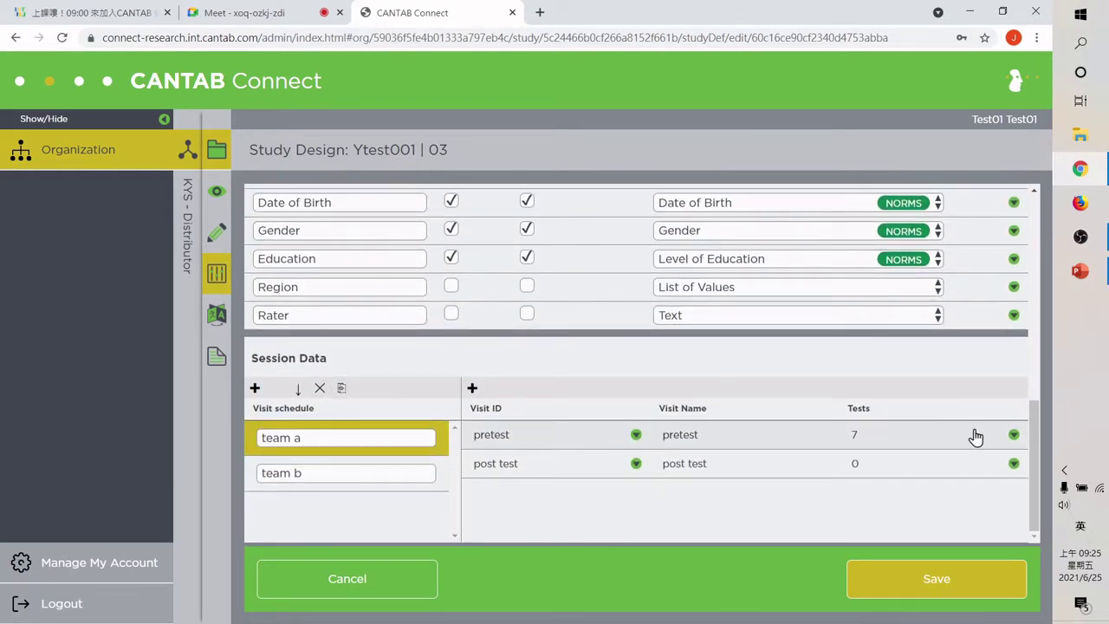
pyautogui.click(718, 433)
pyautogui.scroll(-2, 719, 430)
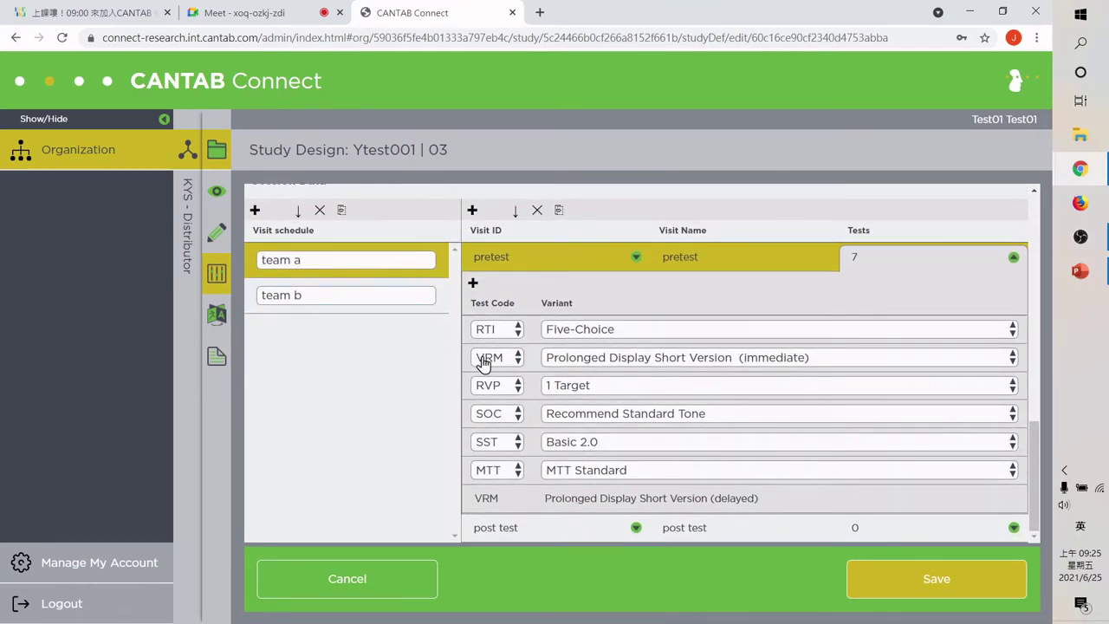
pyautogui.scroll(4, 479, 362)
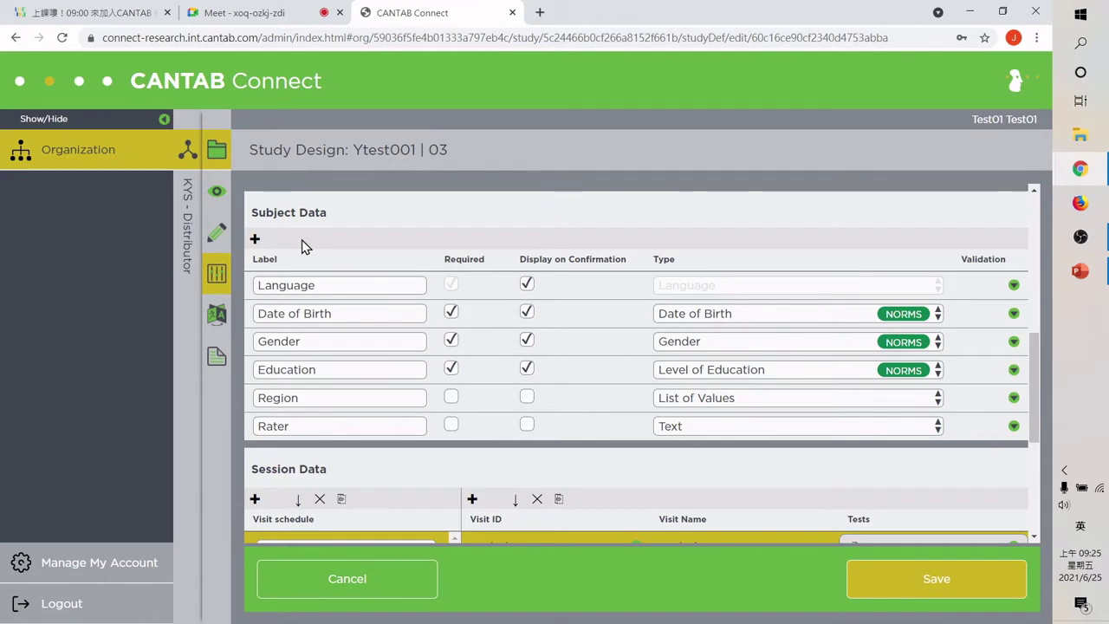
pyautogui.click(216, 318)
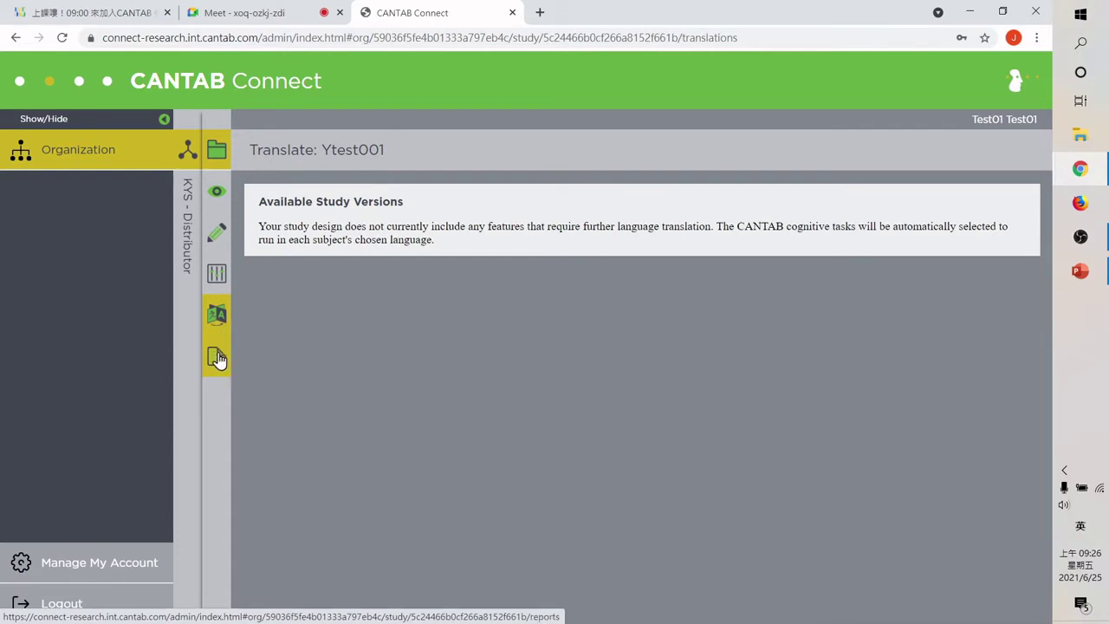
# View the Ytest001 Reporting page, then return to its Study Design page.
pyautogui.click(217, 359)
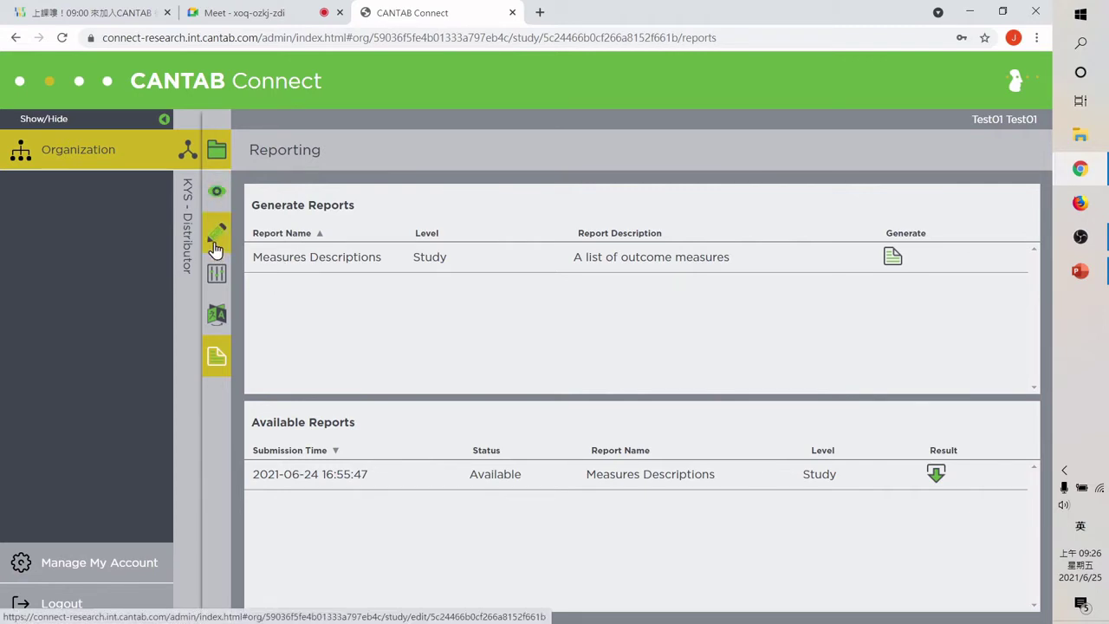
pyautogui.click(216, 279)
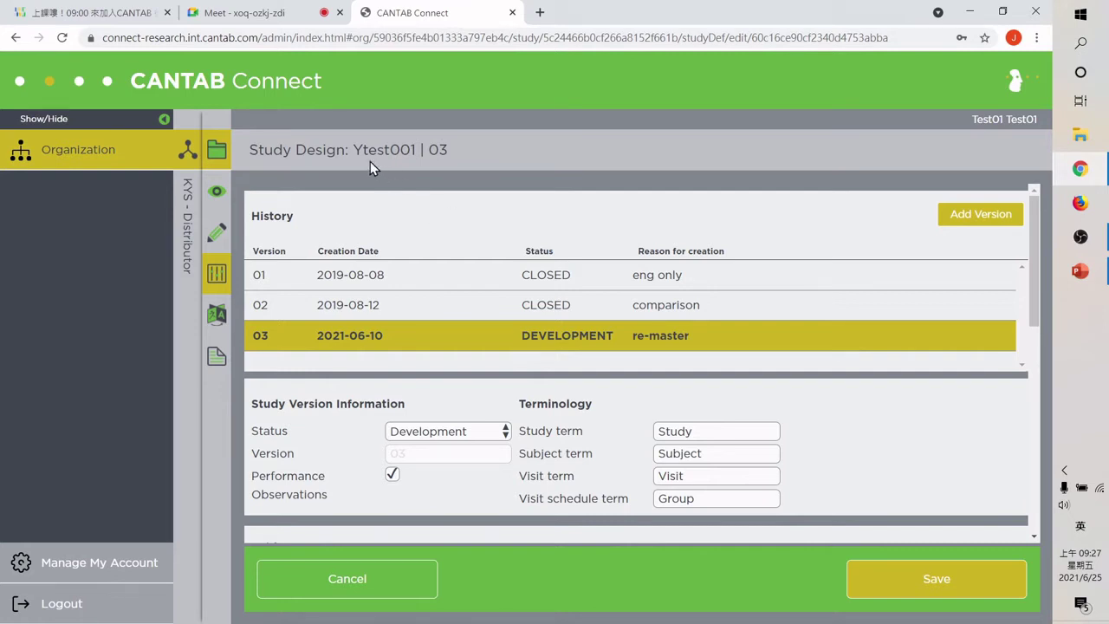
# Highlight test001 in the Study Design heading, then open Edit Study for Ytest001.
pyautogui.moveTo(363, 150); pyautogui.dragTo(414, 151)
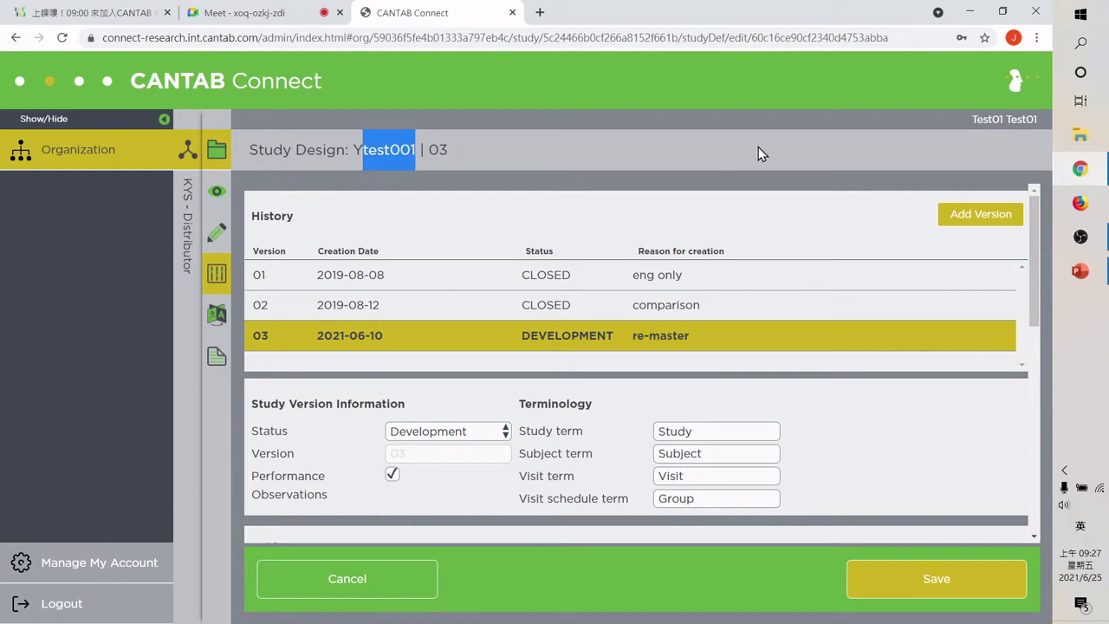
pyautogui.click(668, 151)
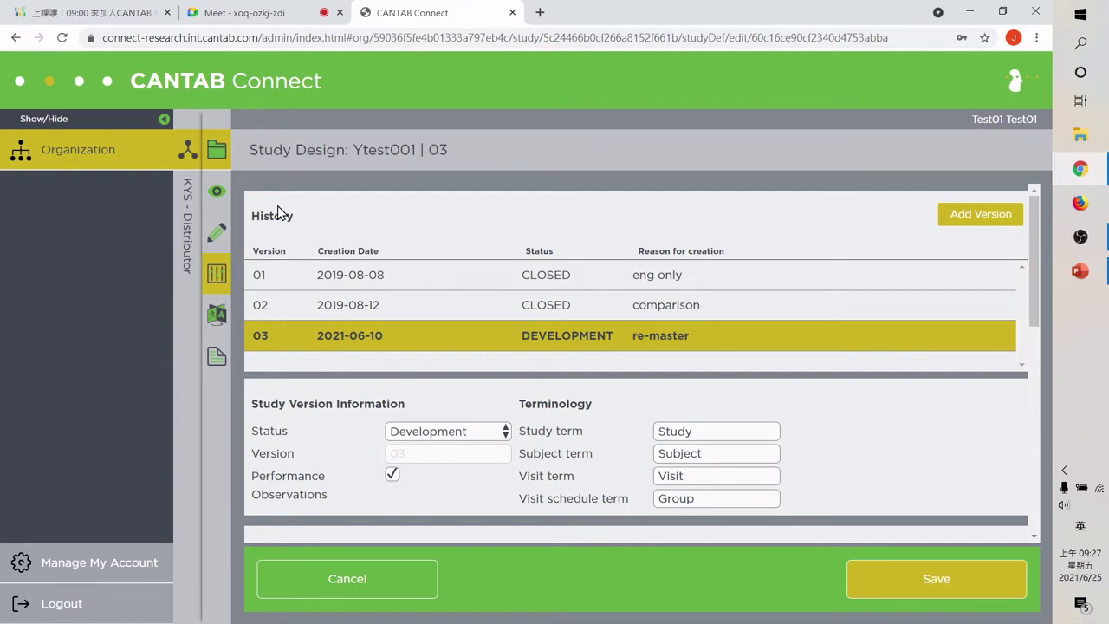
pyautogui.click(216, 234)
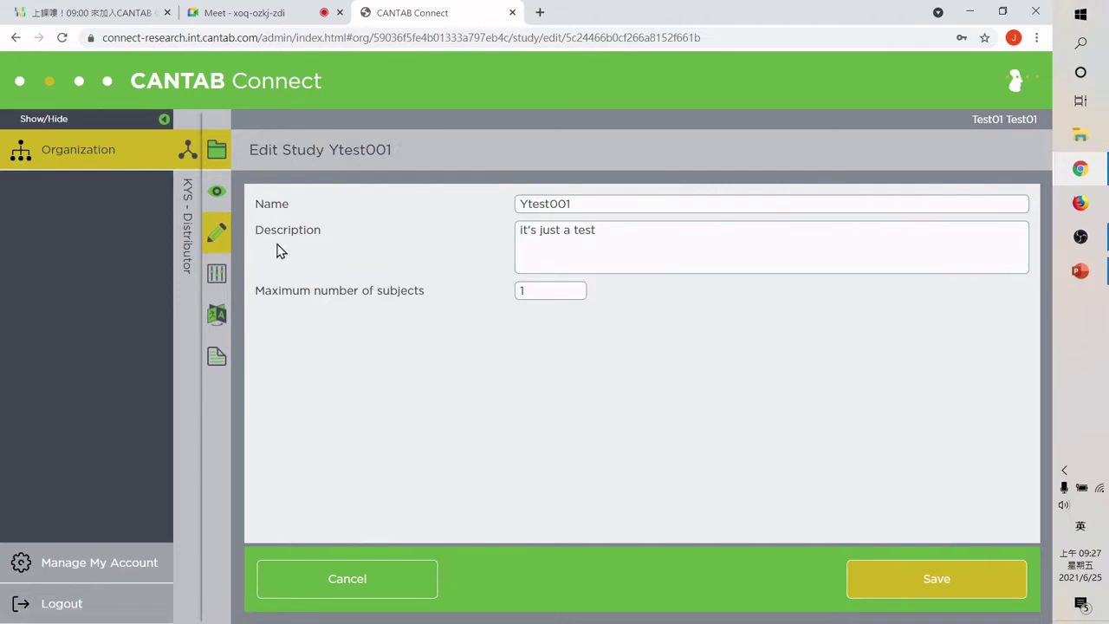
# Return to the version 03 design, point out the History table, and start Add Version.
pyautogui.click(217, 273)
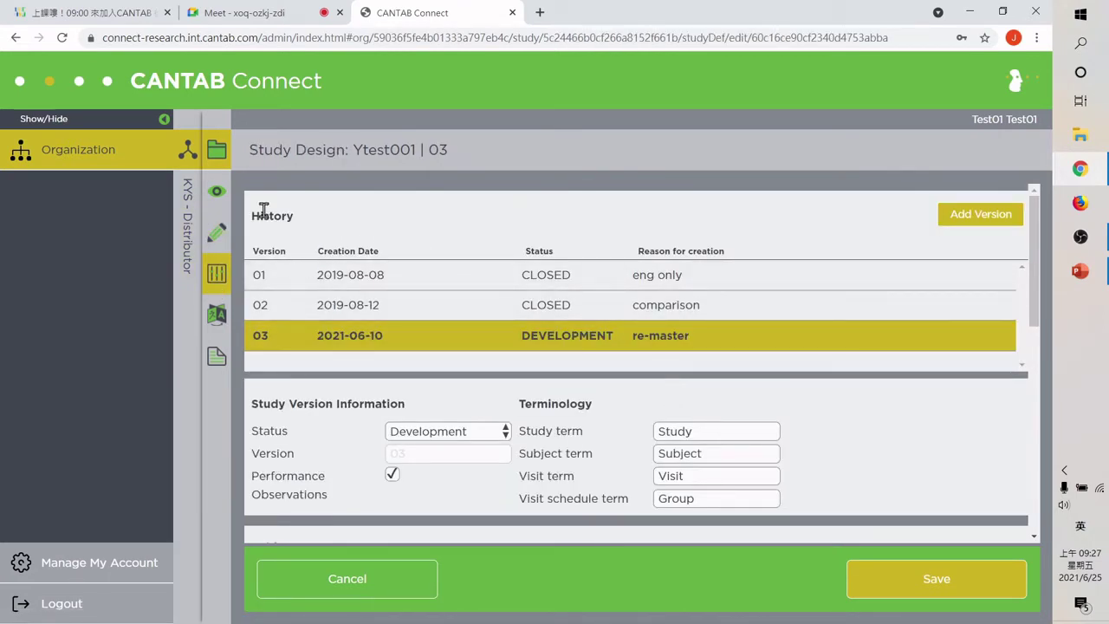
pyautogui.moveTo(251, 215); pyautogui.dragTo(305, 223)
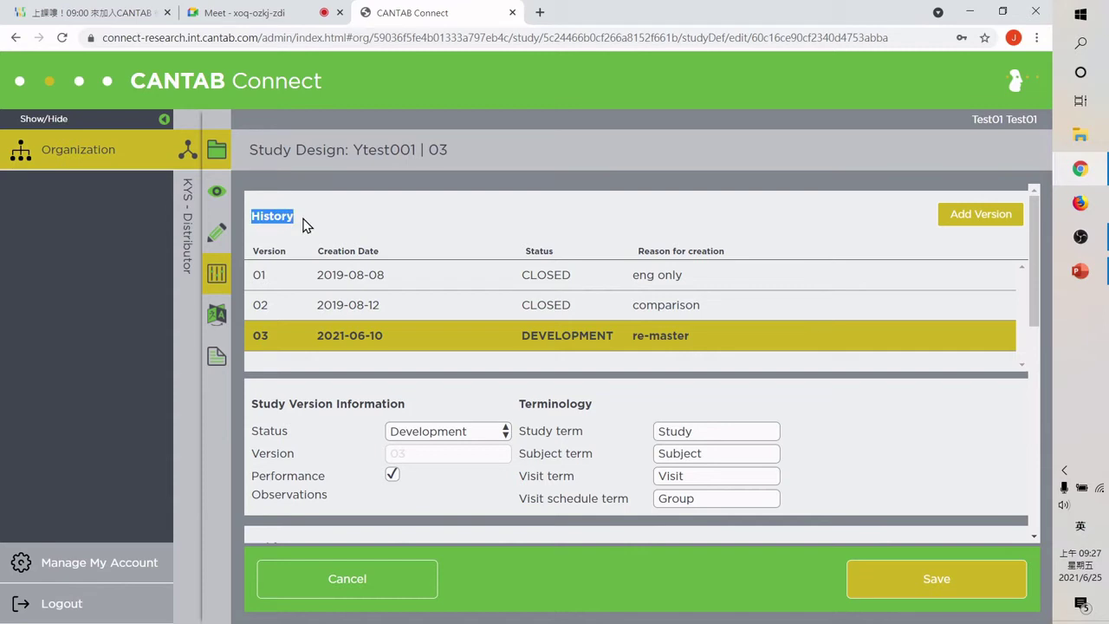
pyautogui.click(305, 223)
pyautogui.click(996, 226)
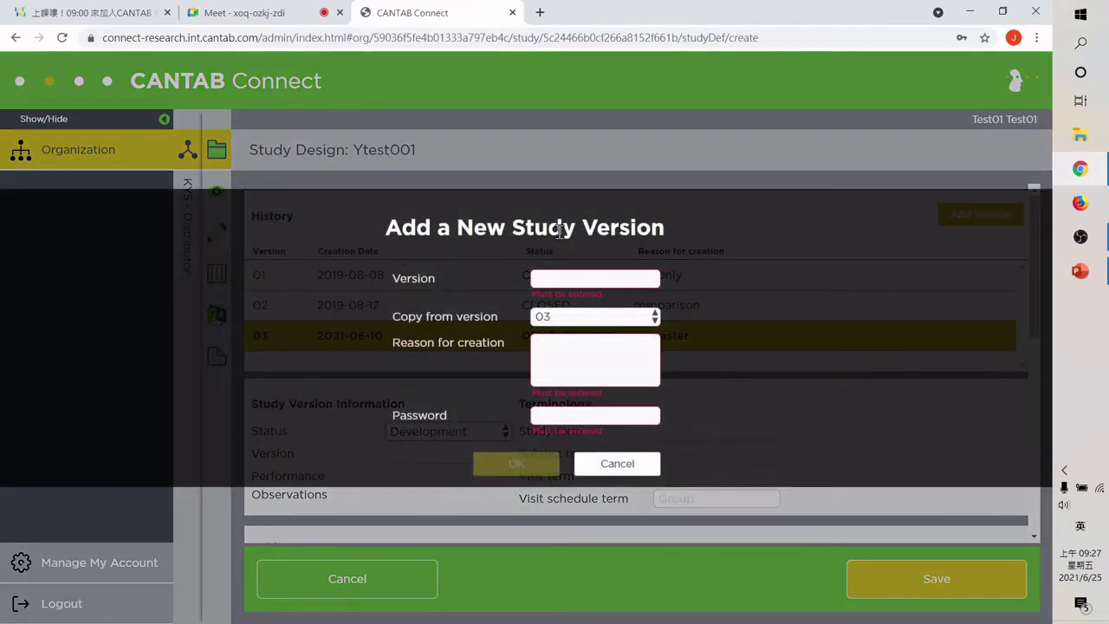
# Look over the new version title, then cancel the Add a New Study Version form.
pyautogui.moveTo(509, 228); pyautogui.dragTo(711, 227)
pyautogui.click(395, 286)
pyautogui.click(636, 470)
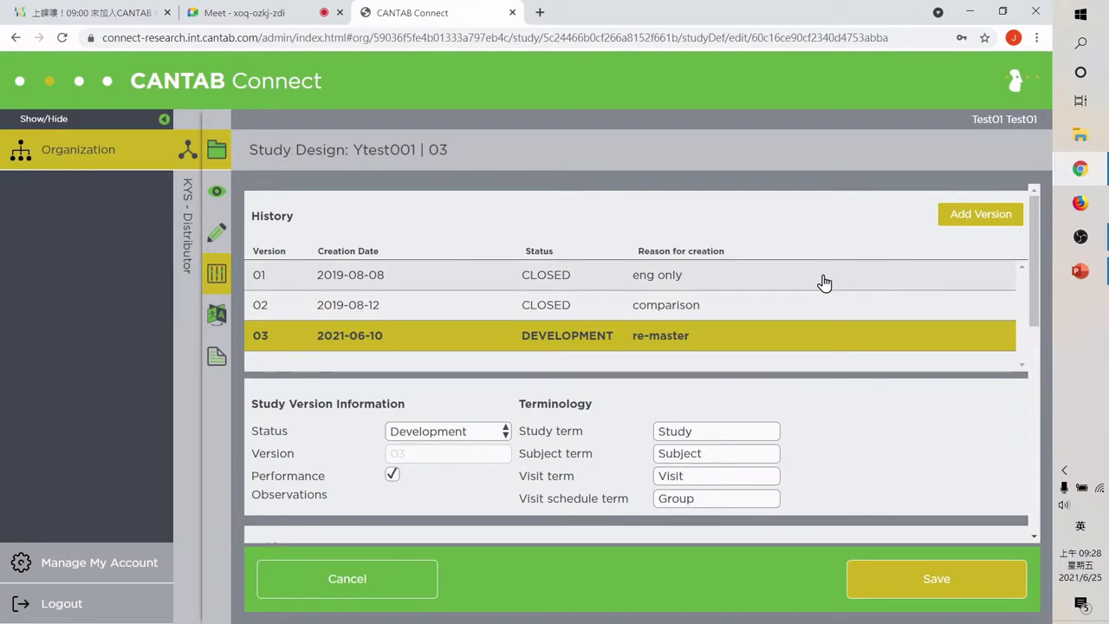
pyautogui.click(272, 277)
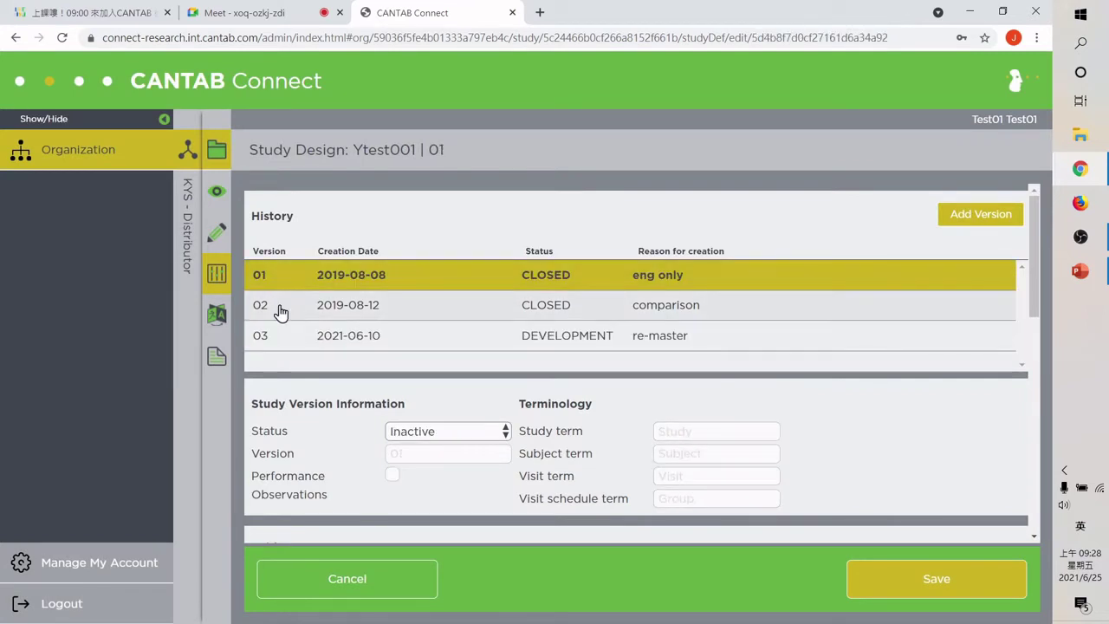
pyautogui.click(279, 309)
pyautogui.click(282, 334)
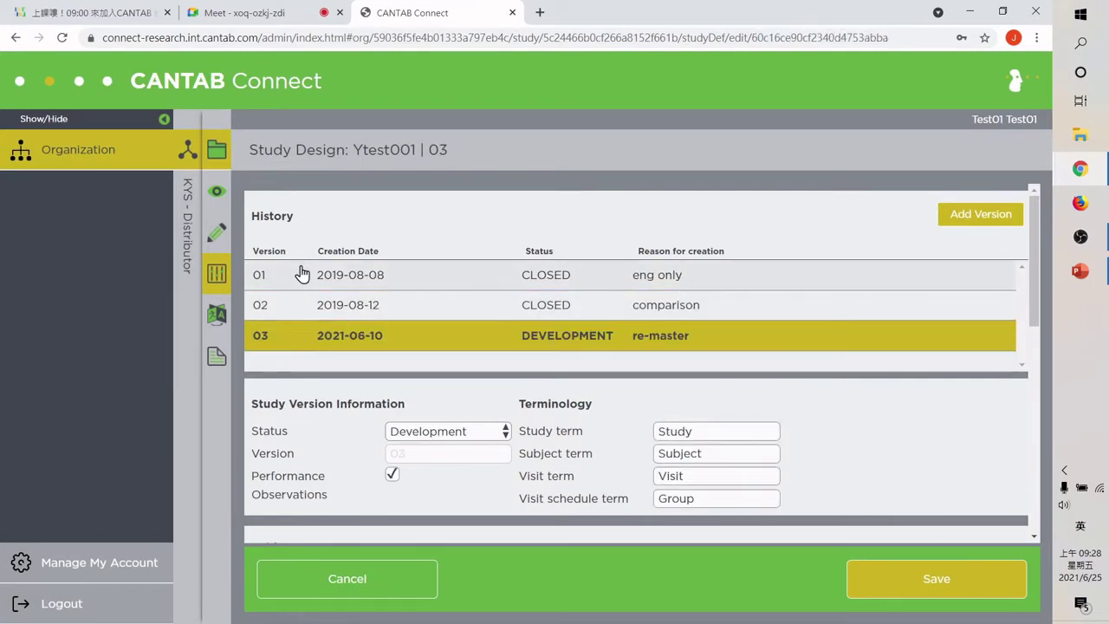
pyautogui.click(302, 274)
pyautogui.click(299, 310)
pyautogui.click(300, 336)
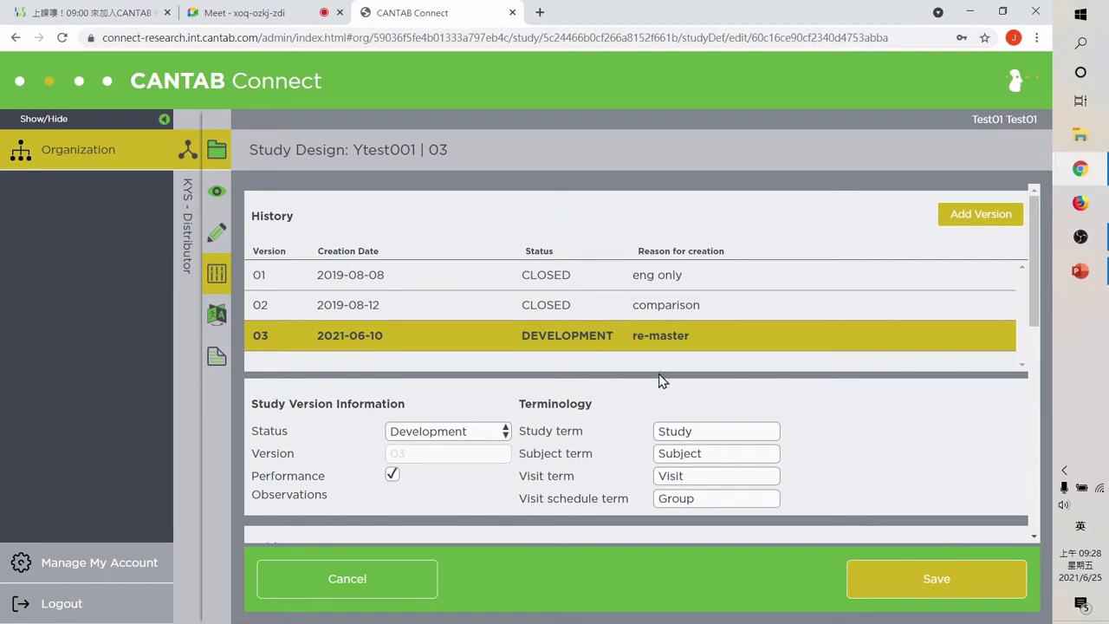
pyautogui.scroll(-1, 618, 360)
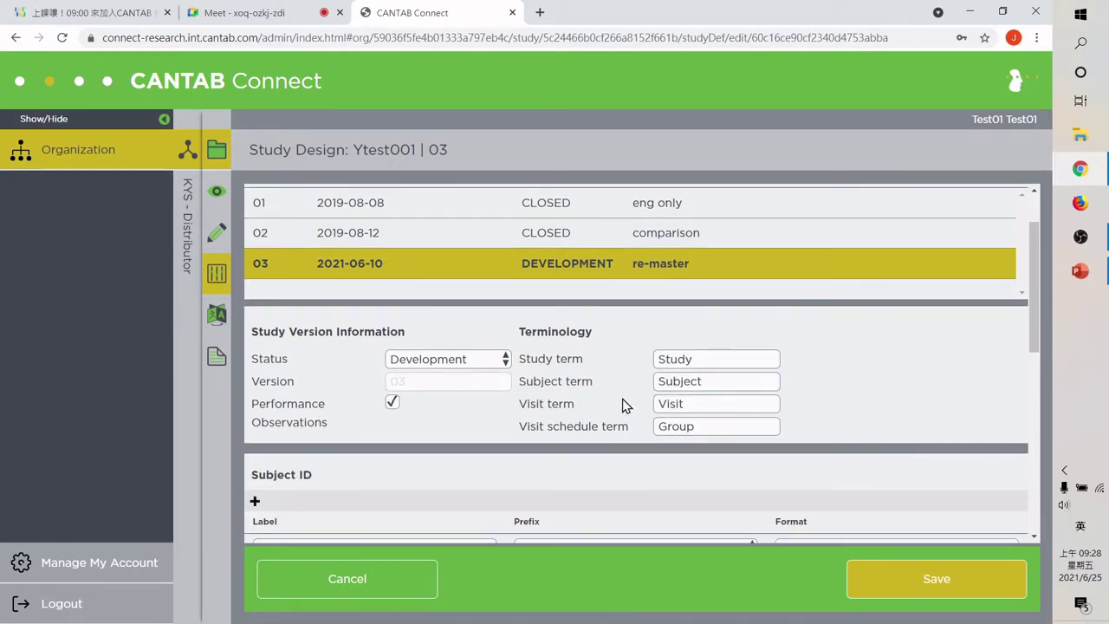
pyautogui.click(489, 365)
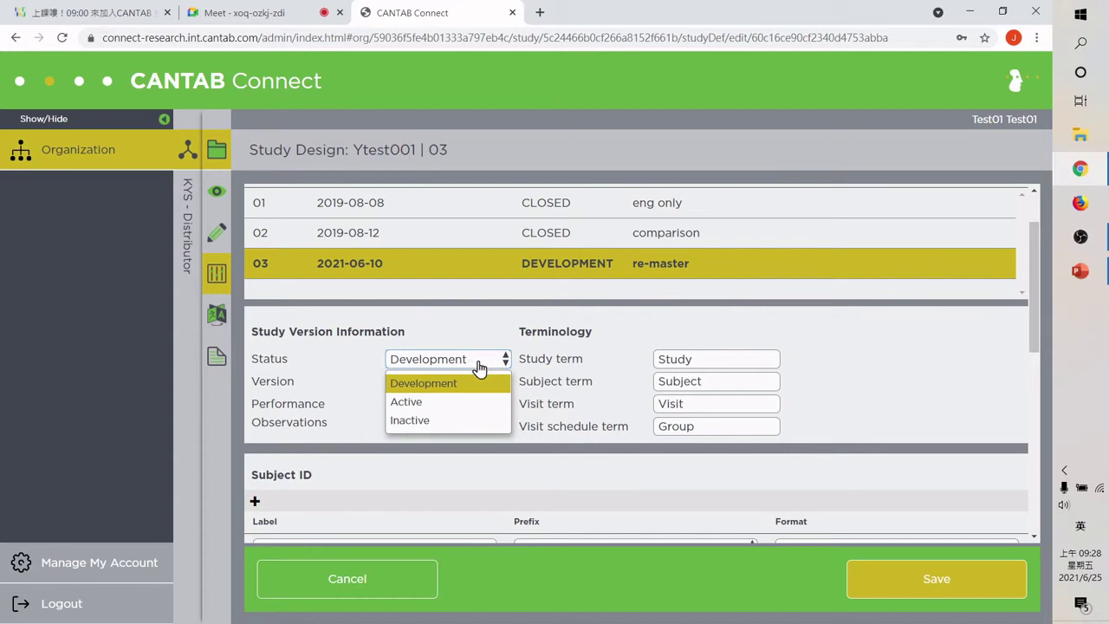
pyautogui.click(482, 368)
pyautogui.scroll(-2, 418, 447)
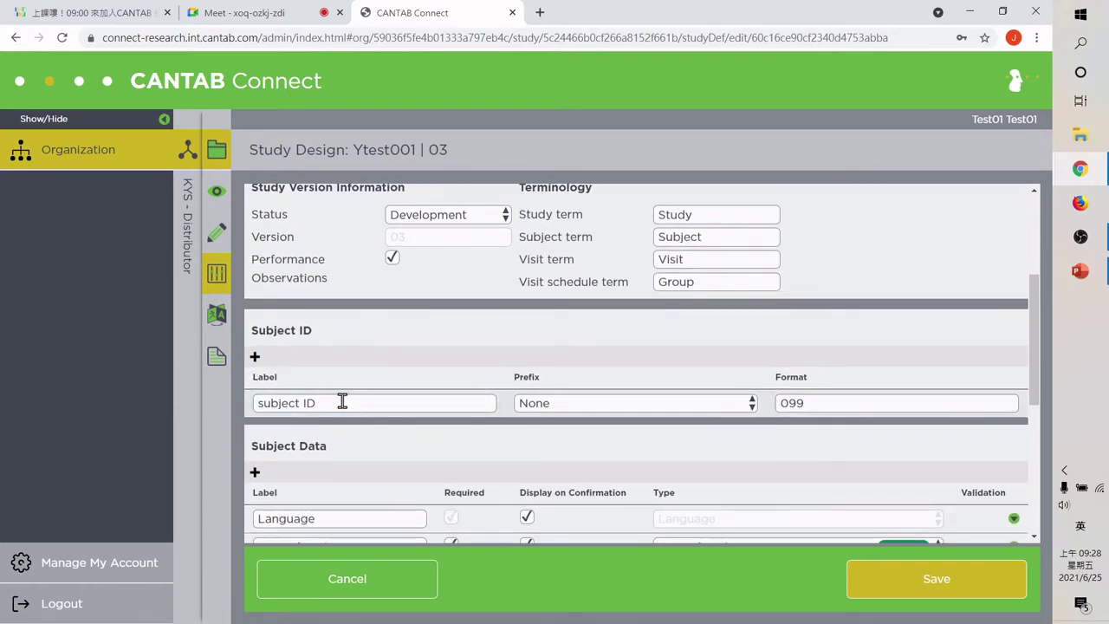
pyautogui.click(364, 403)
pyautogui.scroll(1, 554, 443)
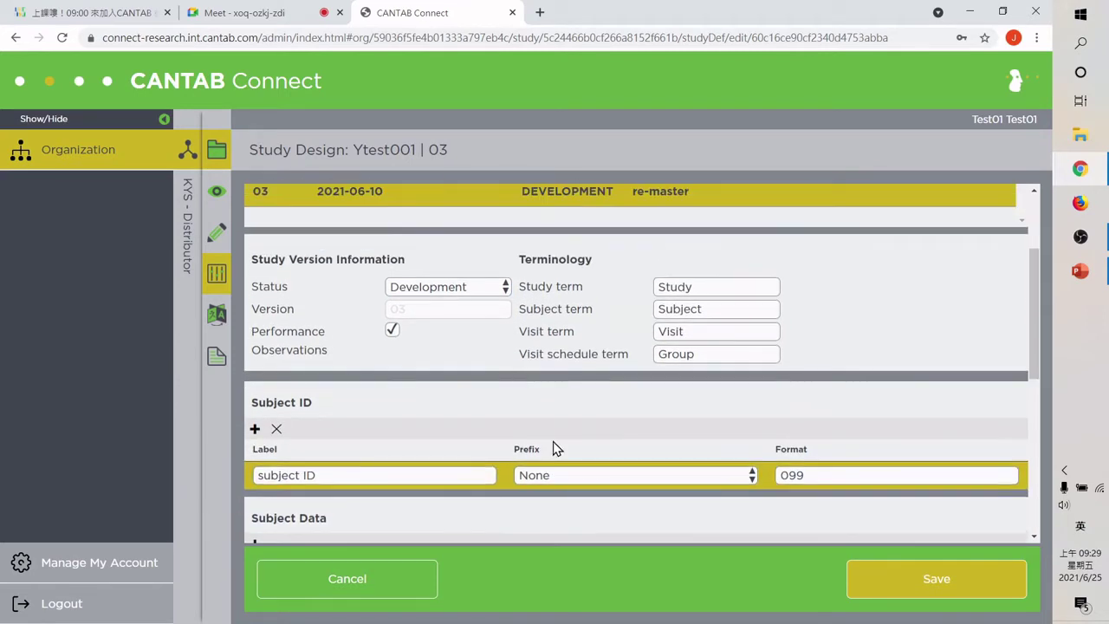
pyautogui.click(490, 290)
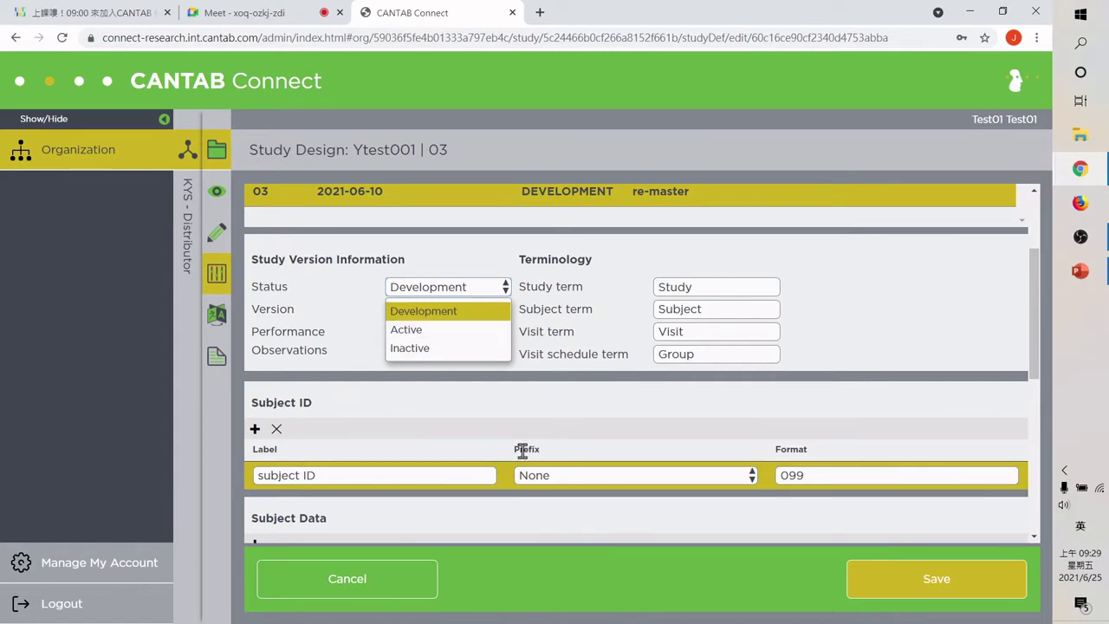
pyautogui.scroll(-3, 532, 418)
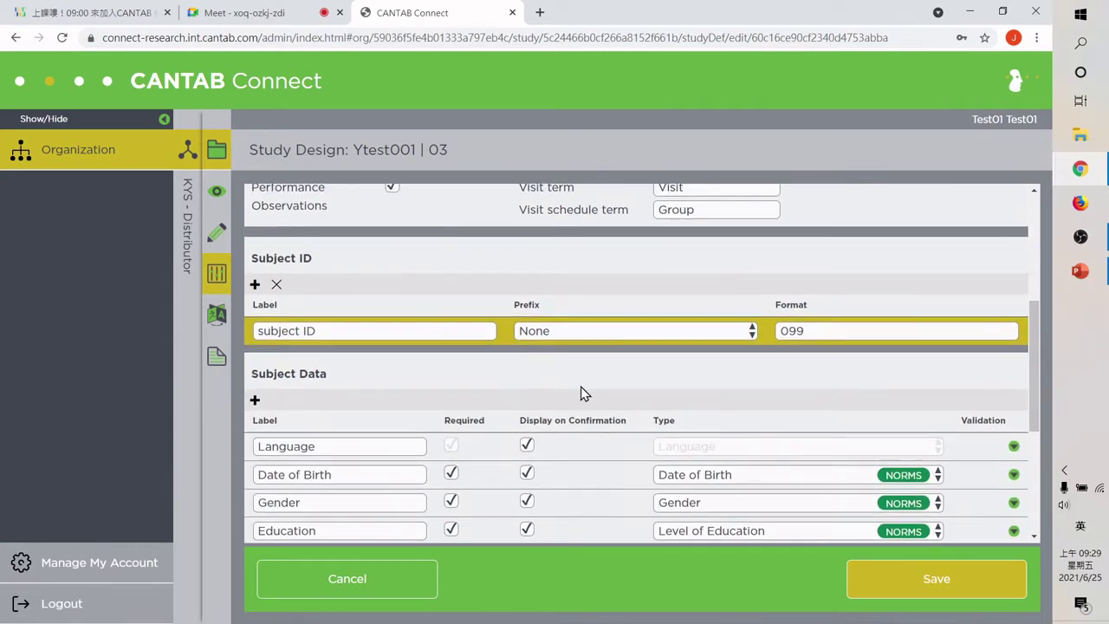
pyautogui.scroll(-1, 711, 376)
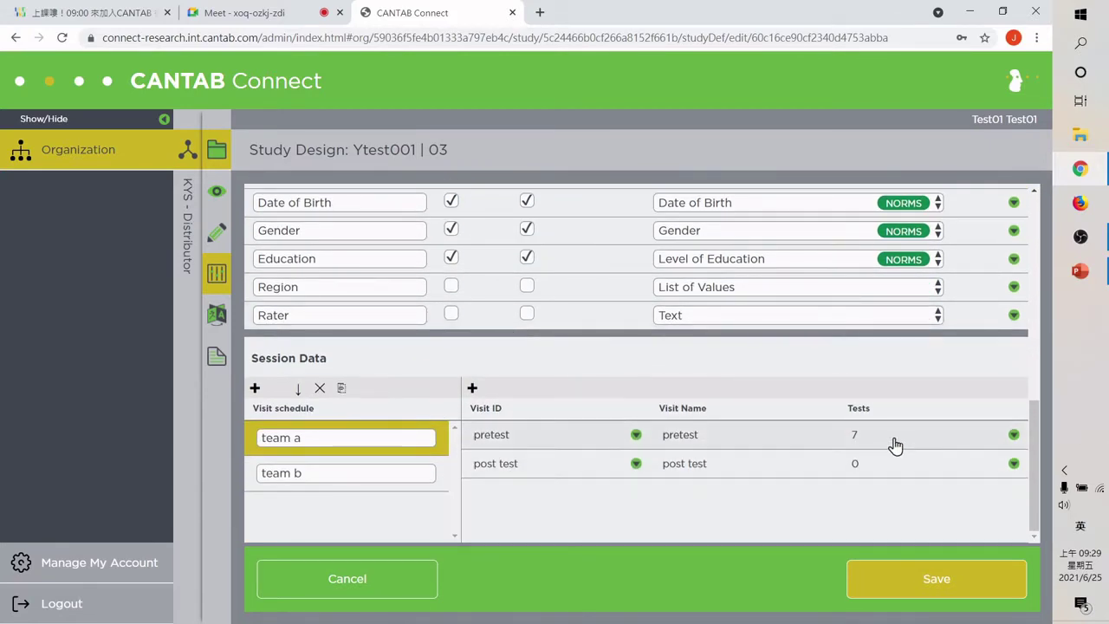
pyautogui.scroll(3, 512, 341)
pyautogui.scroll(3, 539, 373)
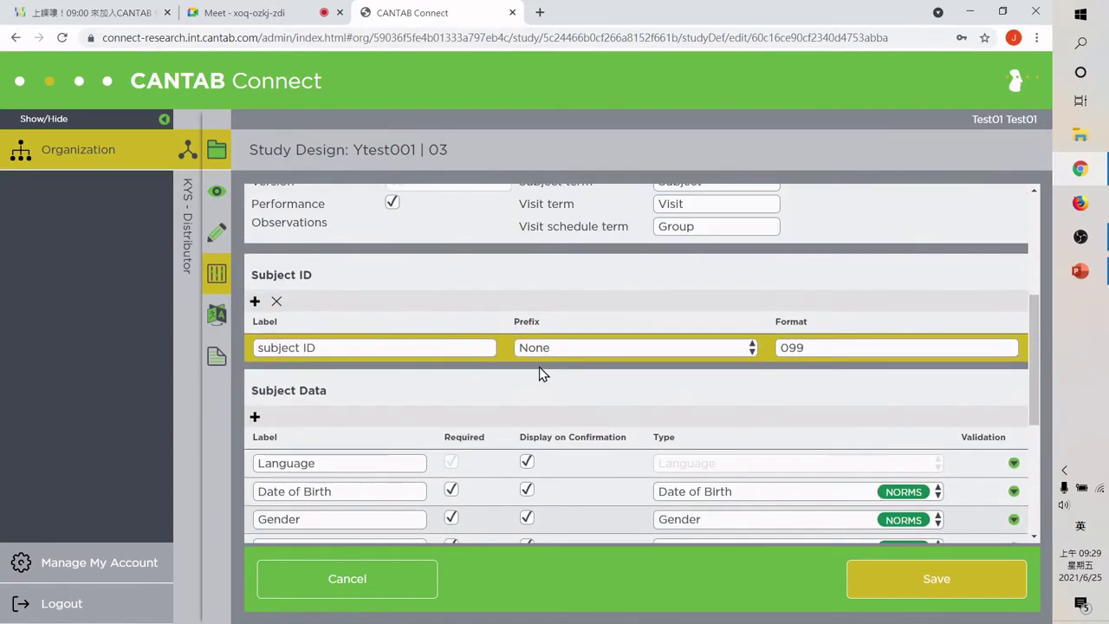
pyautogui.click(459, 307)
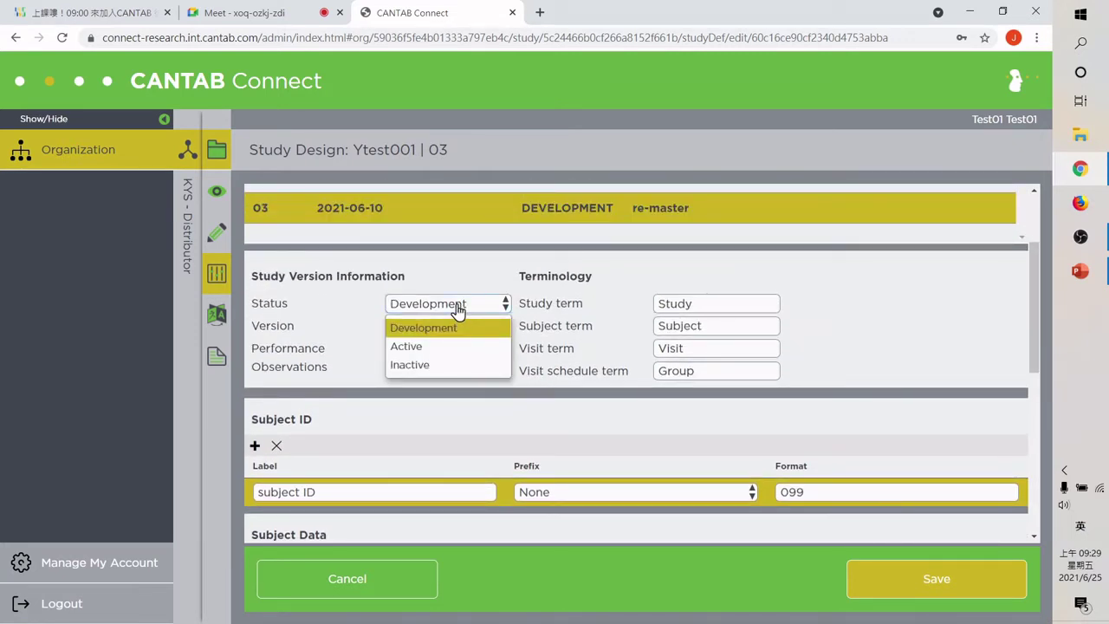
pyautogui.click(465, 275)
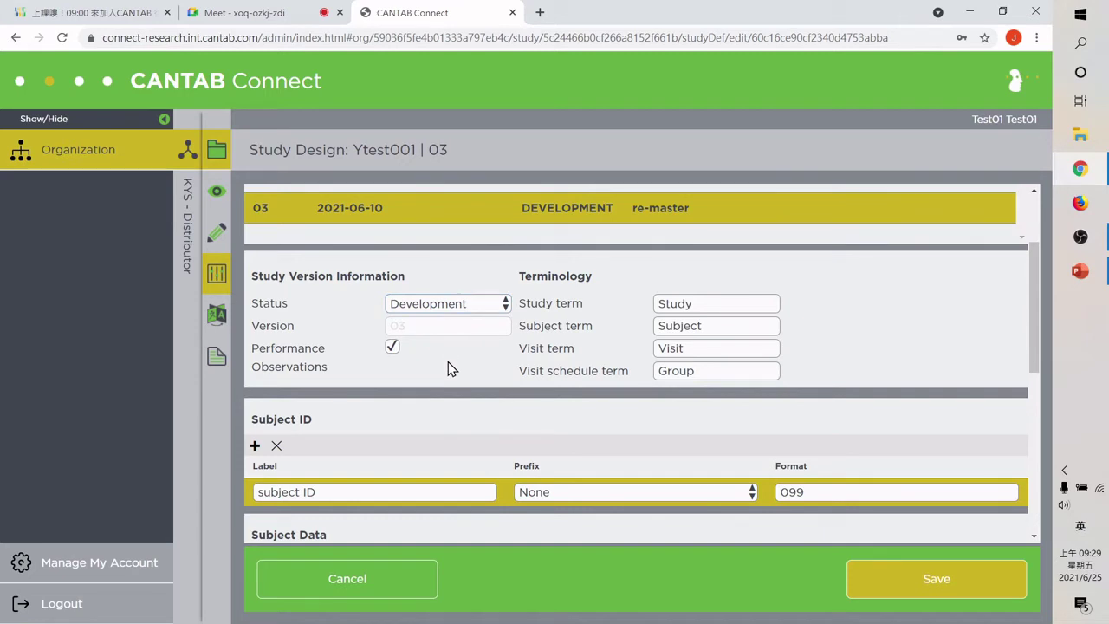
pyautogui.scroll(-3, 448, 368)
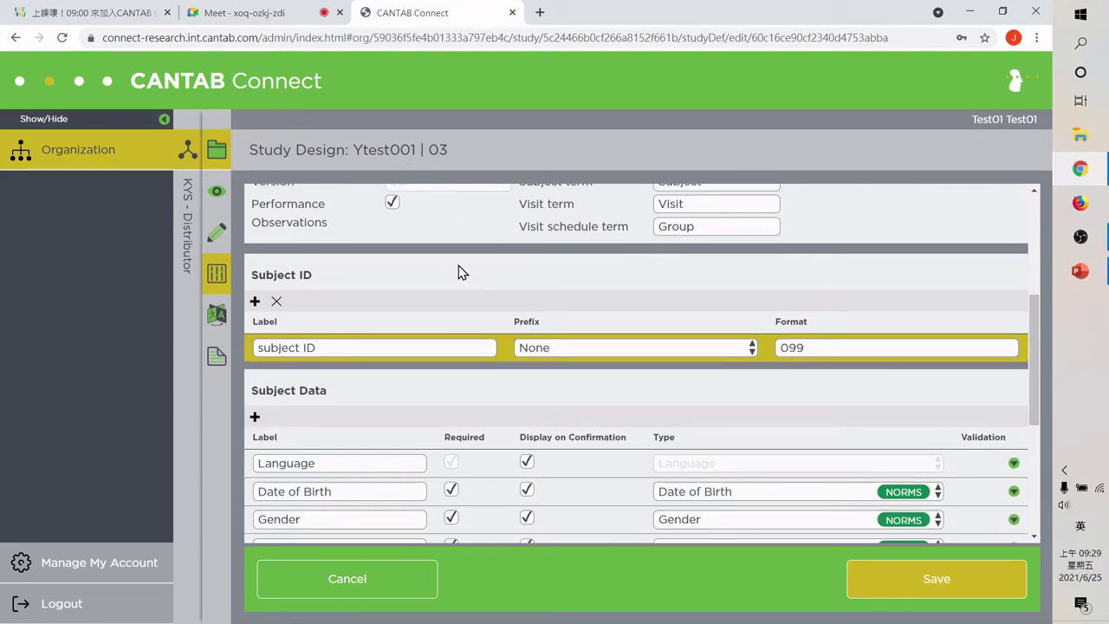
pyautogui.scroll(-1, 477, 269)
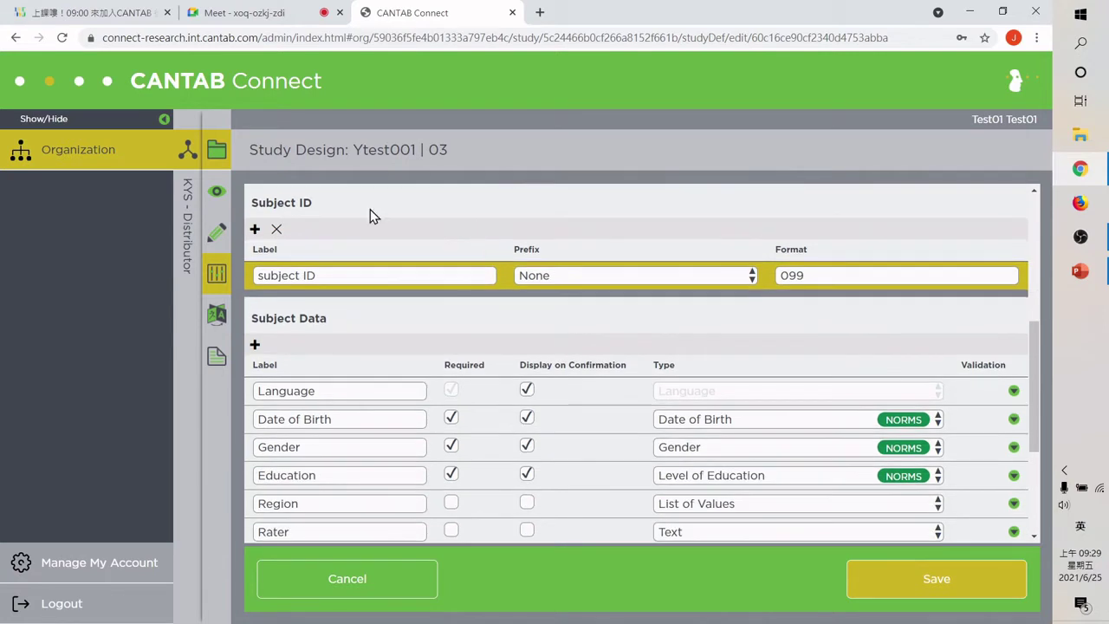
pyautogui.moveTo(251, 208); pyautogui.dragTo(320, 210)
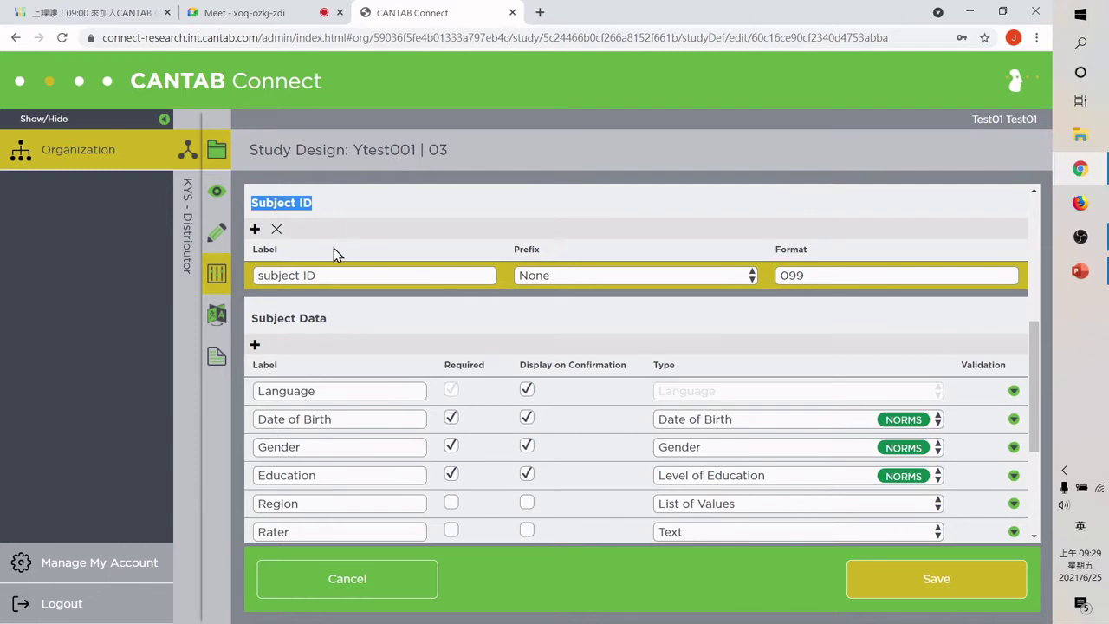
pyautogui.click(341, 275)
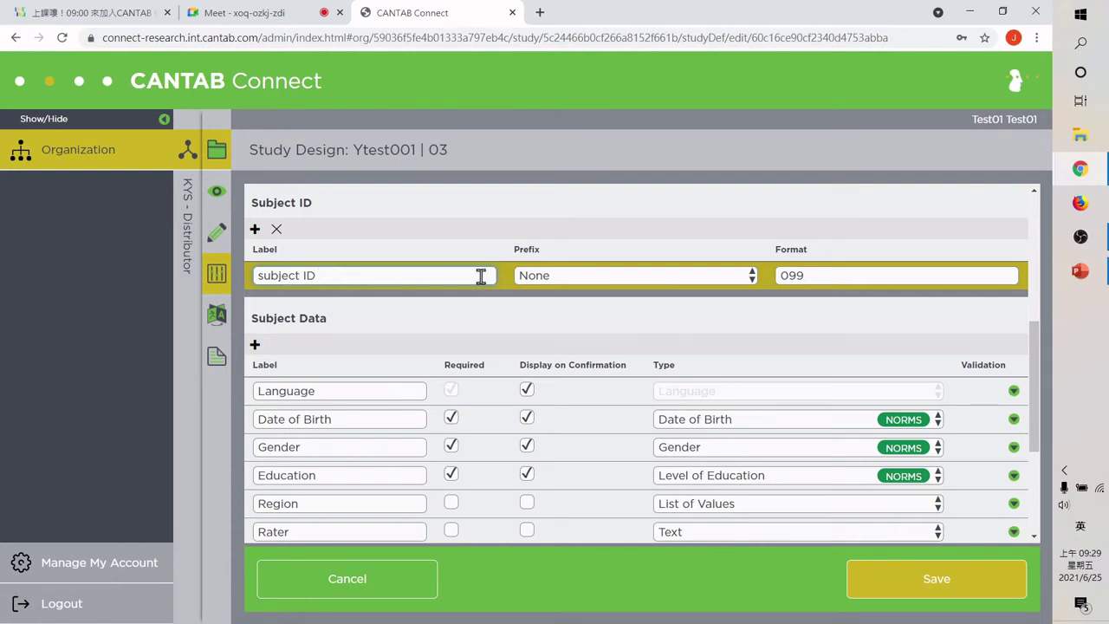
pyautogui.click(592, 281)
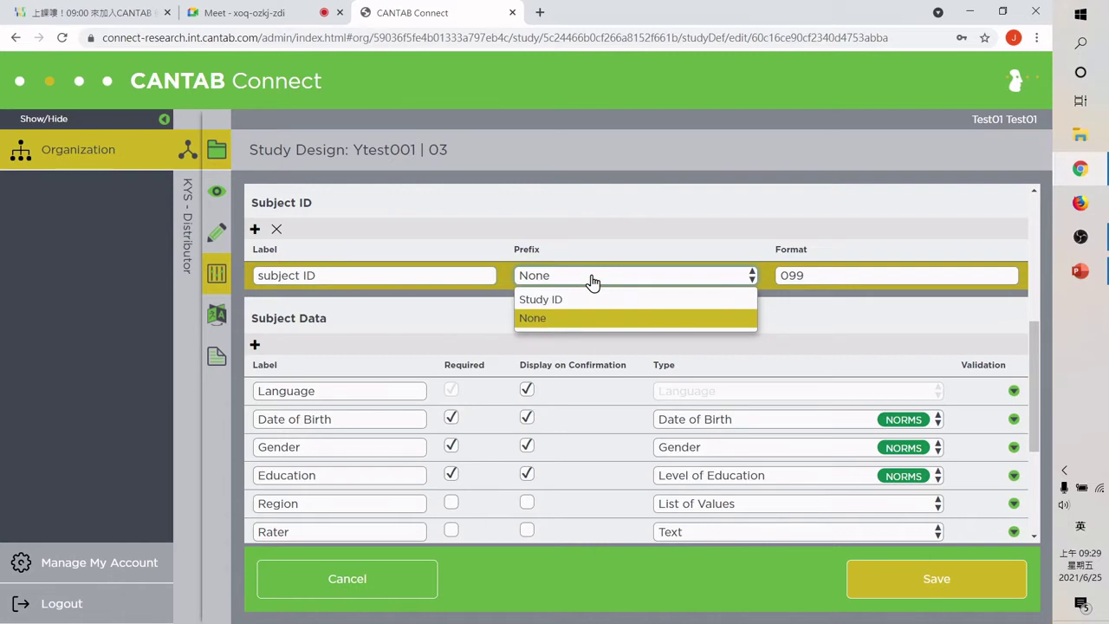
pyautogui.click(594, 282)
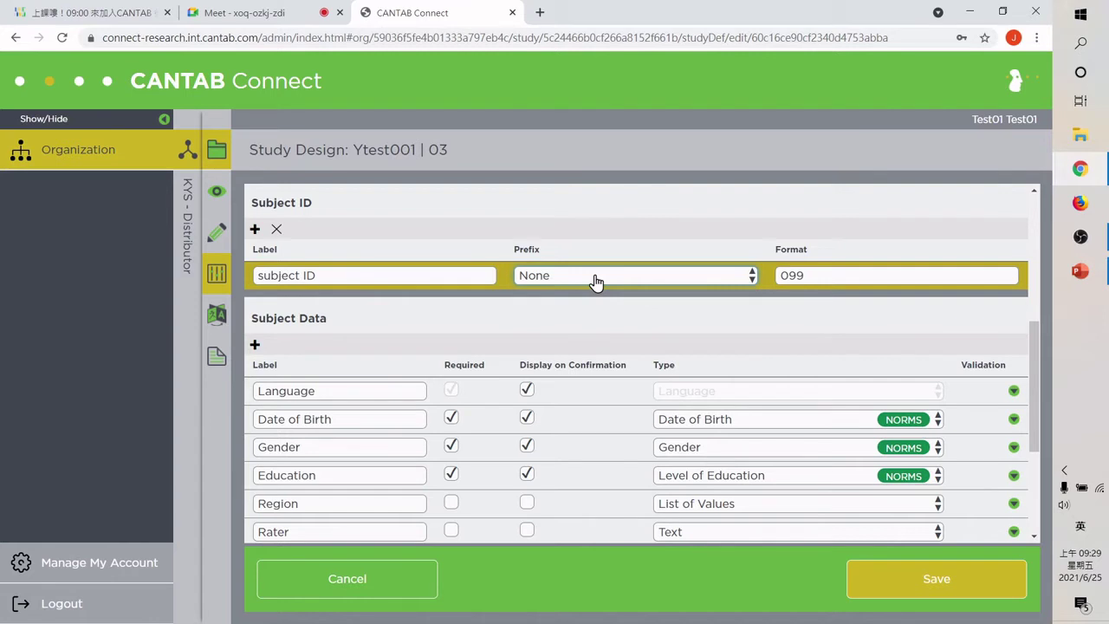
pyautogui.moveTo(779, 249); pyautogui.dragTo(810, 247)
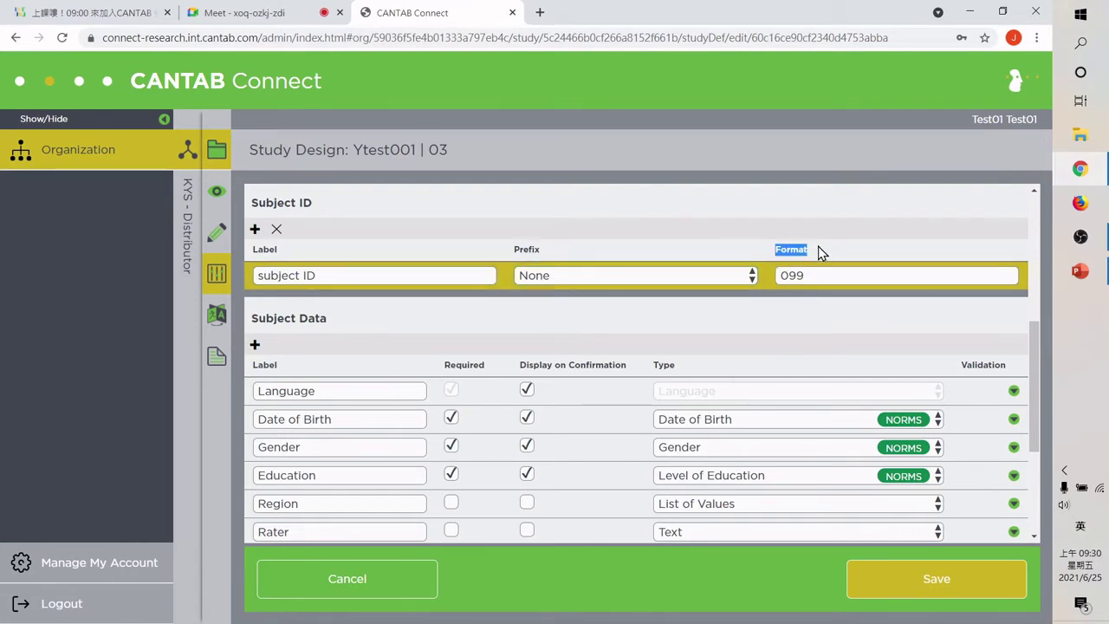
pyautogui.click(823, 276)
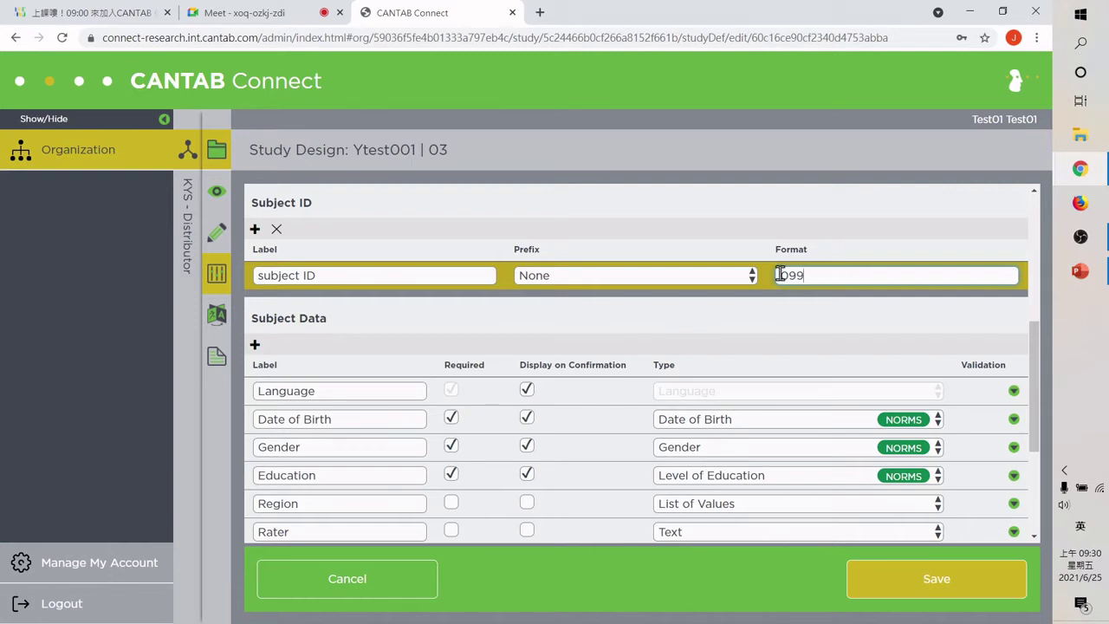
pyautogui.doubleClick(782, 275)
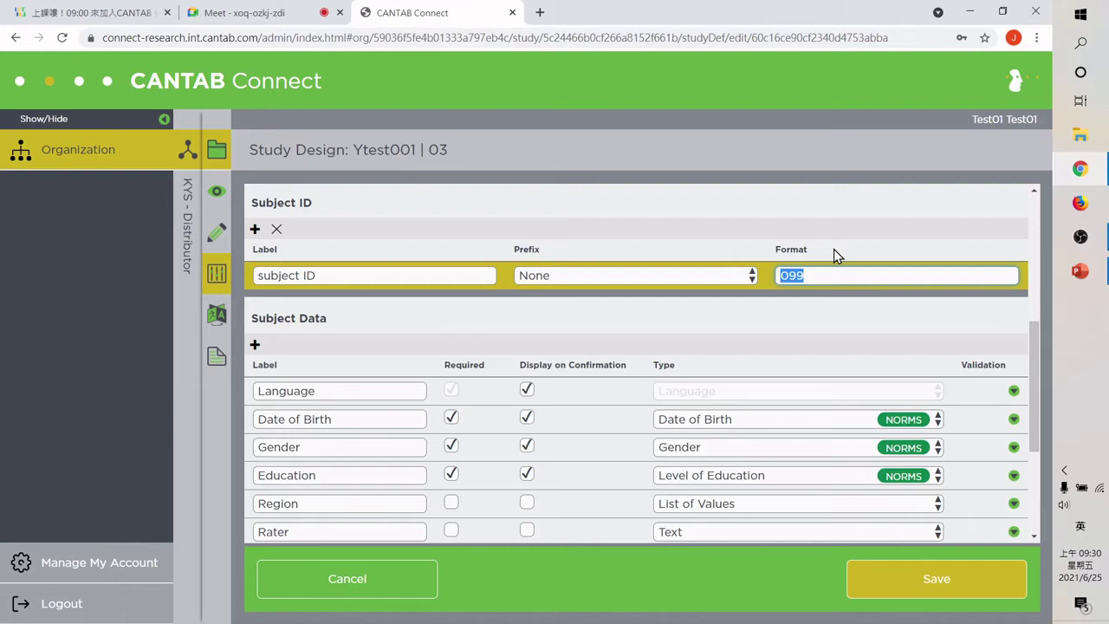
pyautogui.click(783, 278)
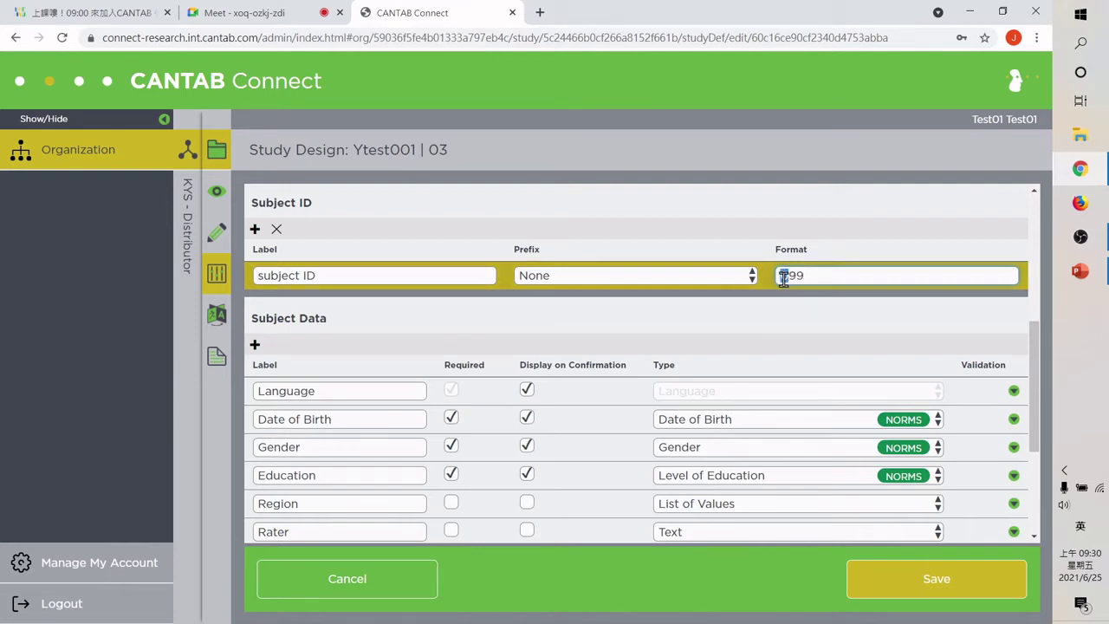
pyautogui.moveTo(783, 277); pyautogui.dragTo(789, 277)
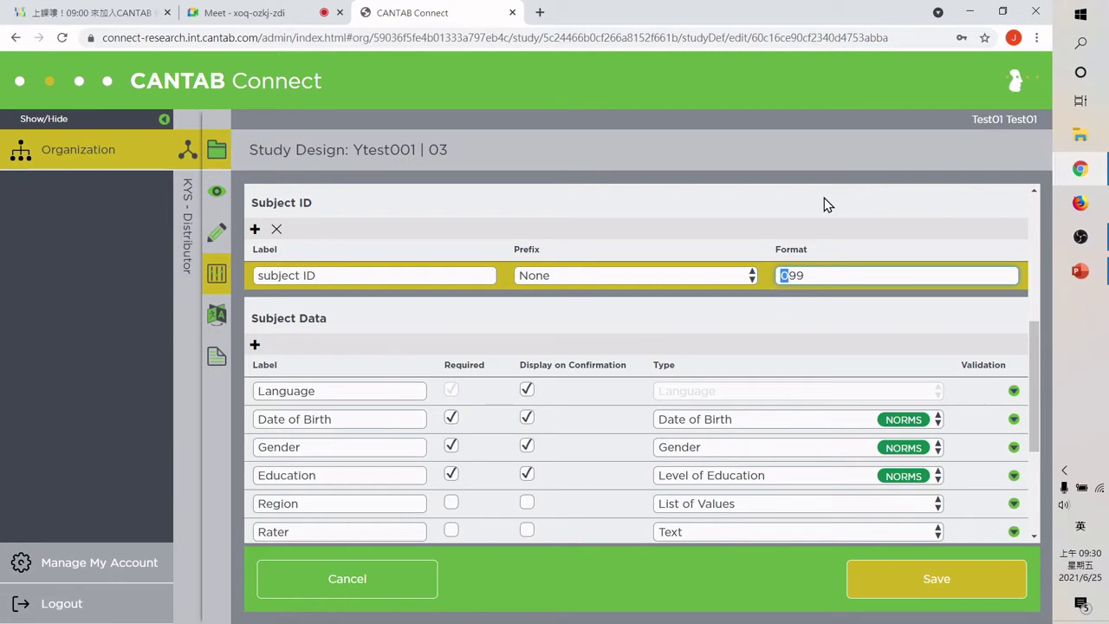
pyautogui.click(800, 276)
pyautogui.moveTo(792, 277); pyautogui.dragTo(816, 276)
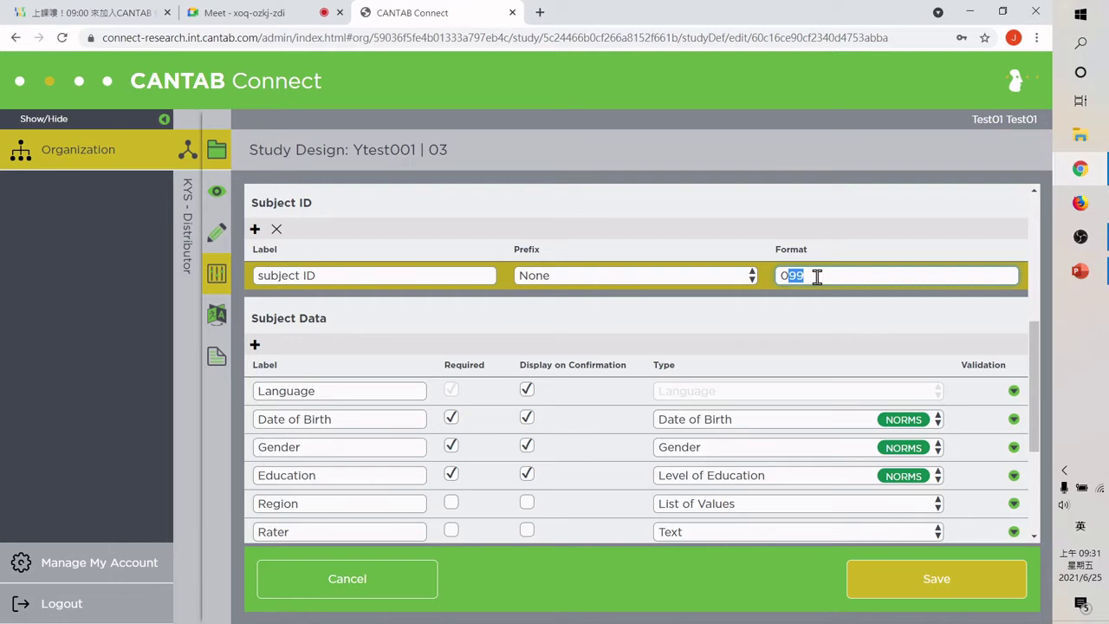
pyautogui.click(817, 276)
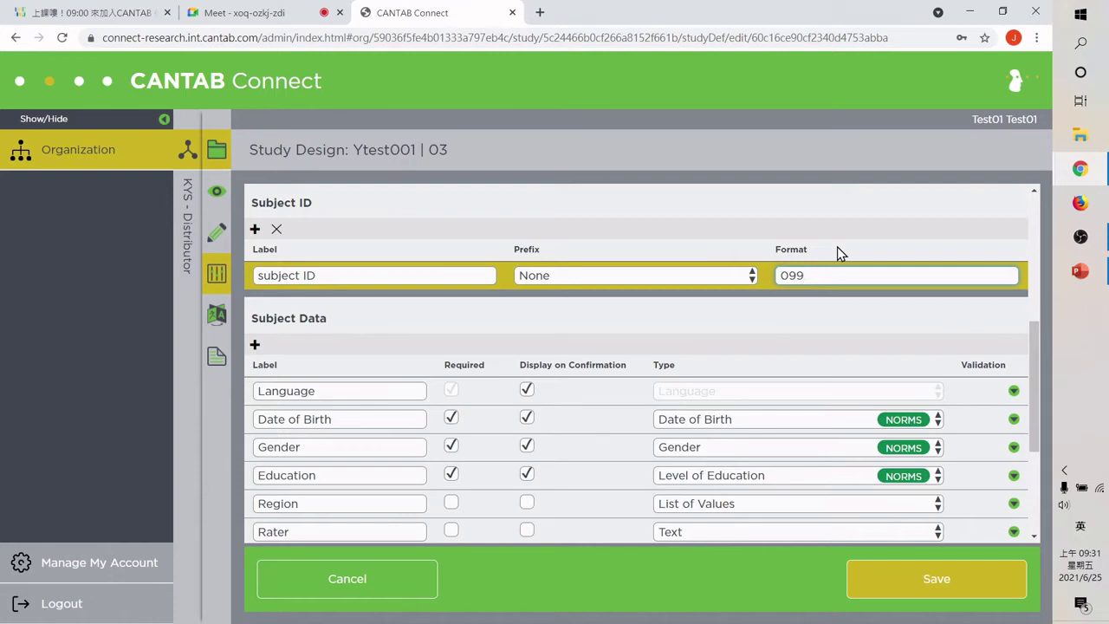
pyautogui.scroll(-1, 687, 319)
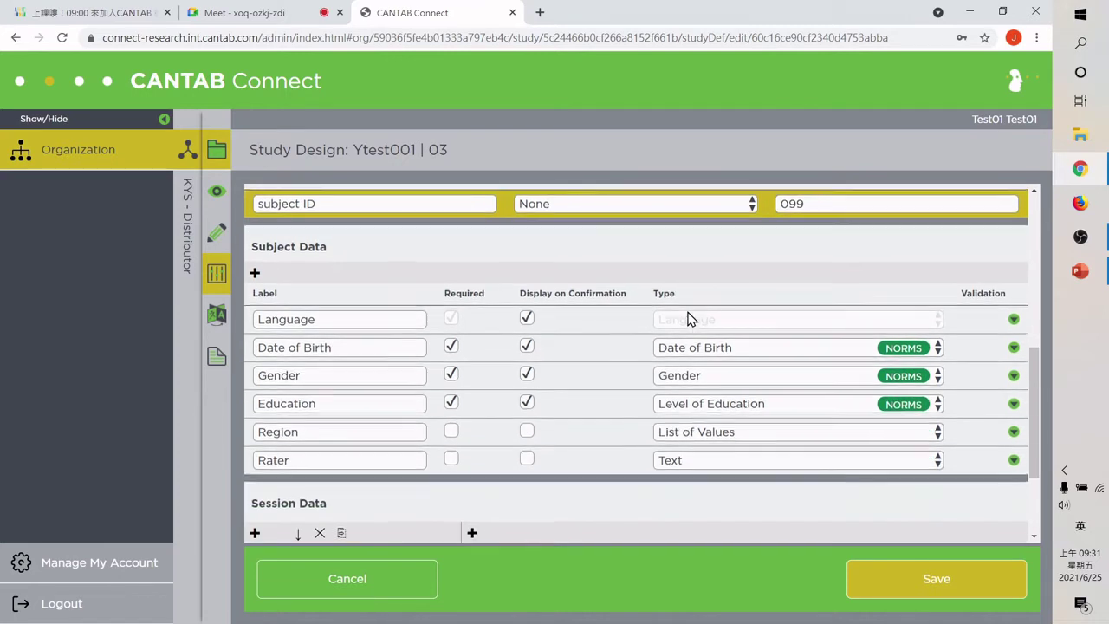
pyautogui.moveTo(248, 249); pyautogui.dragTo(349, 252)
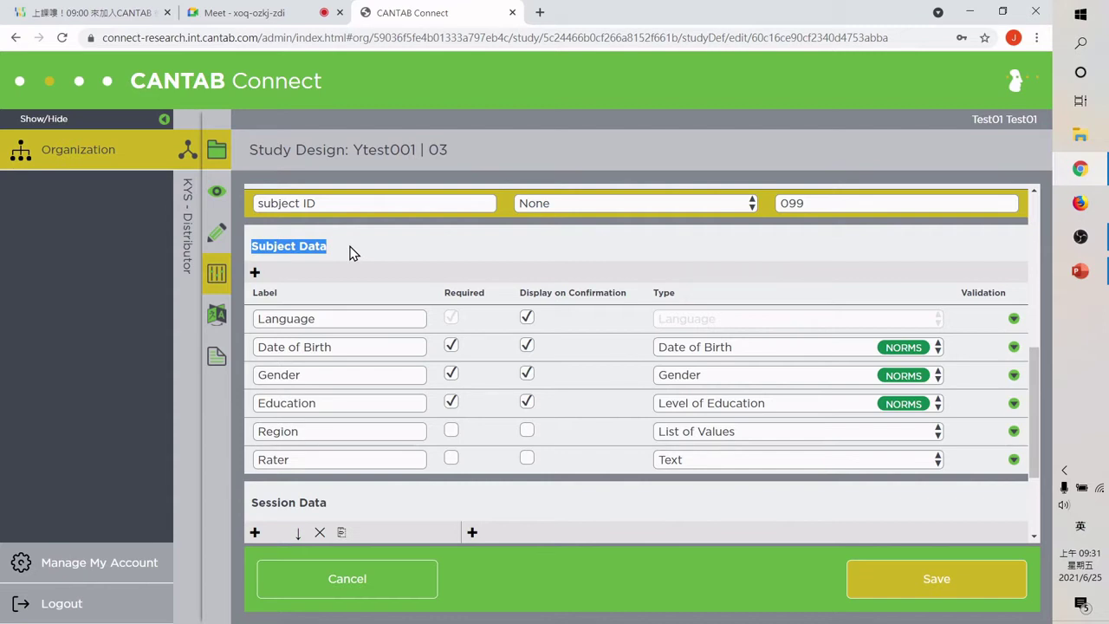
pyautogui.click(352, 317)
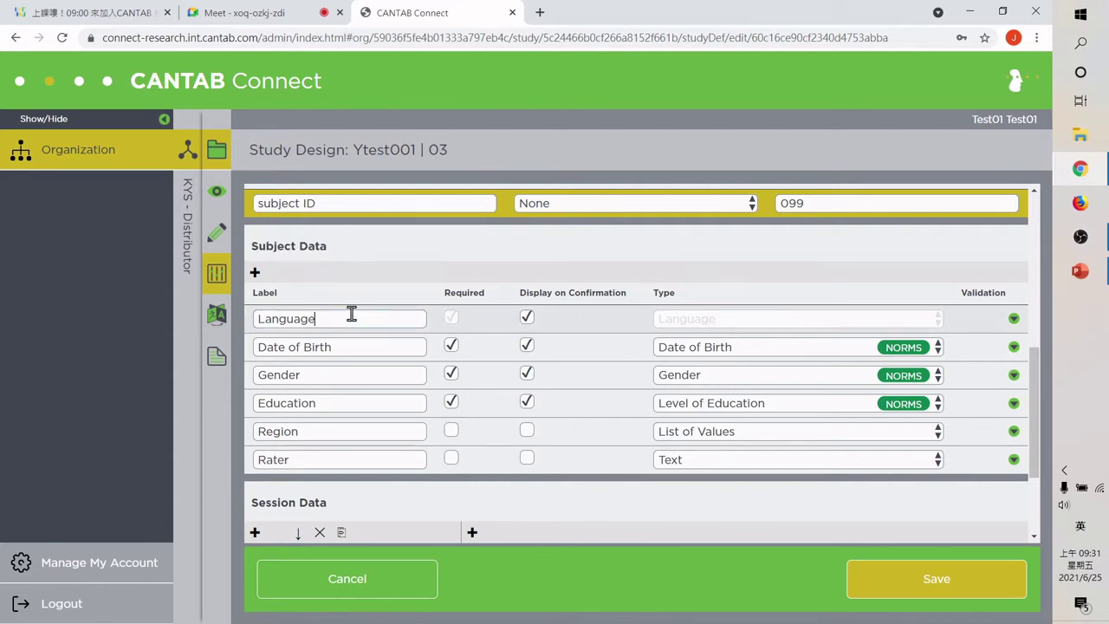
pyautogui.click(364, 347)
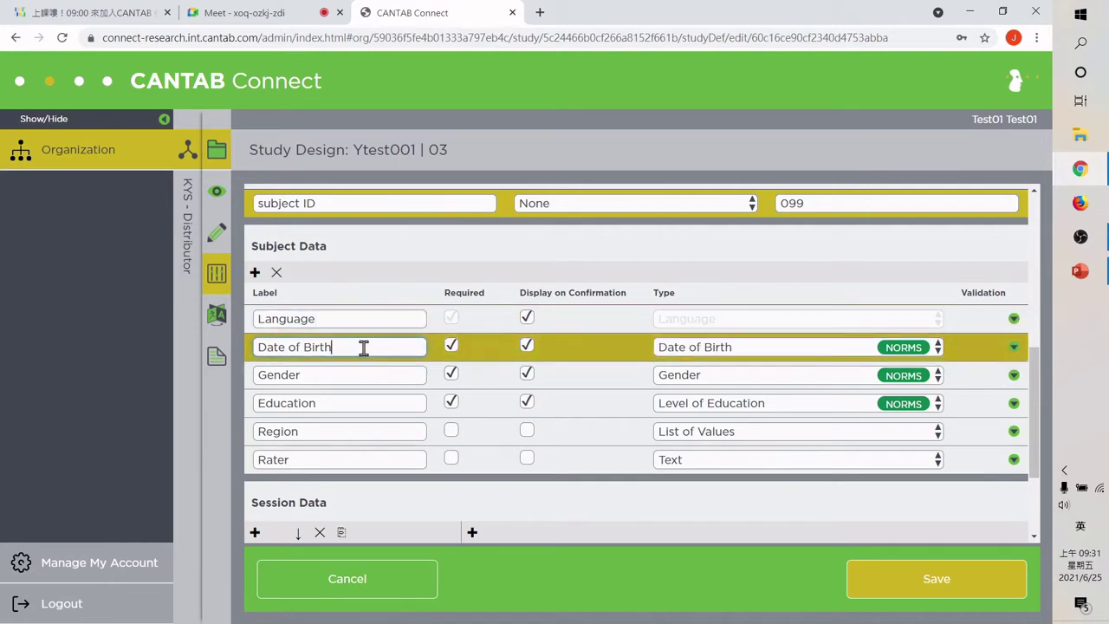
pyautogui.click(361, 374)
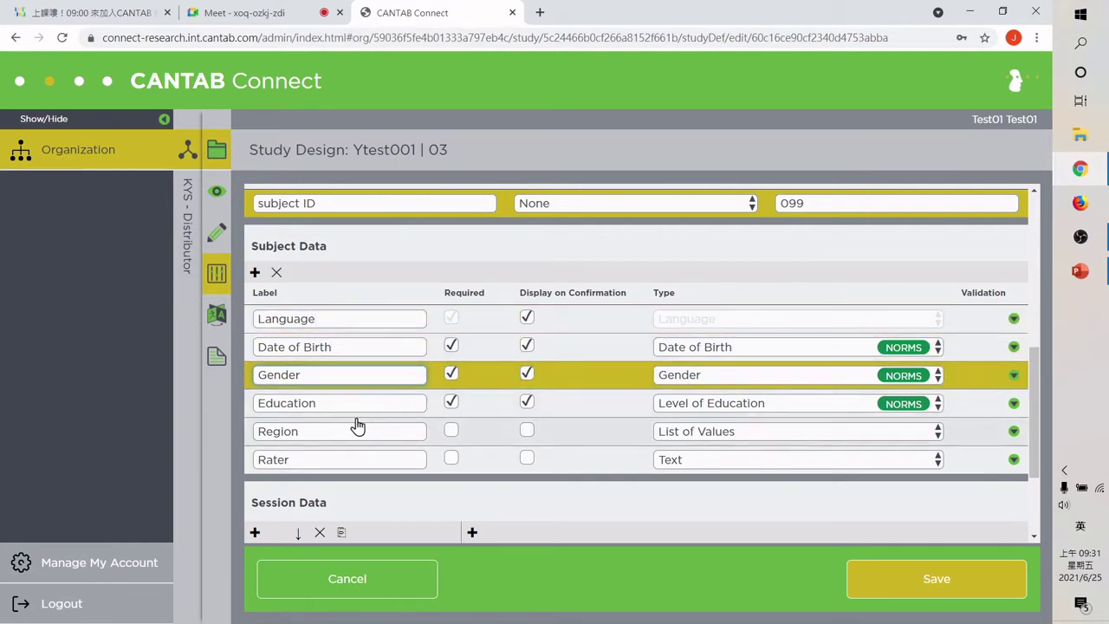
pyautogui.click(357, 405)
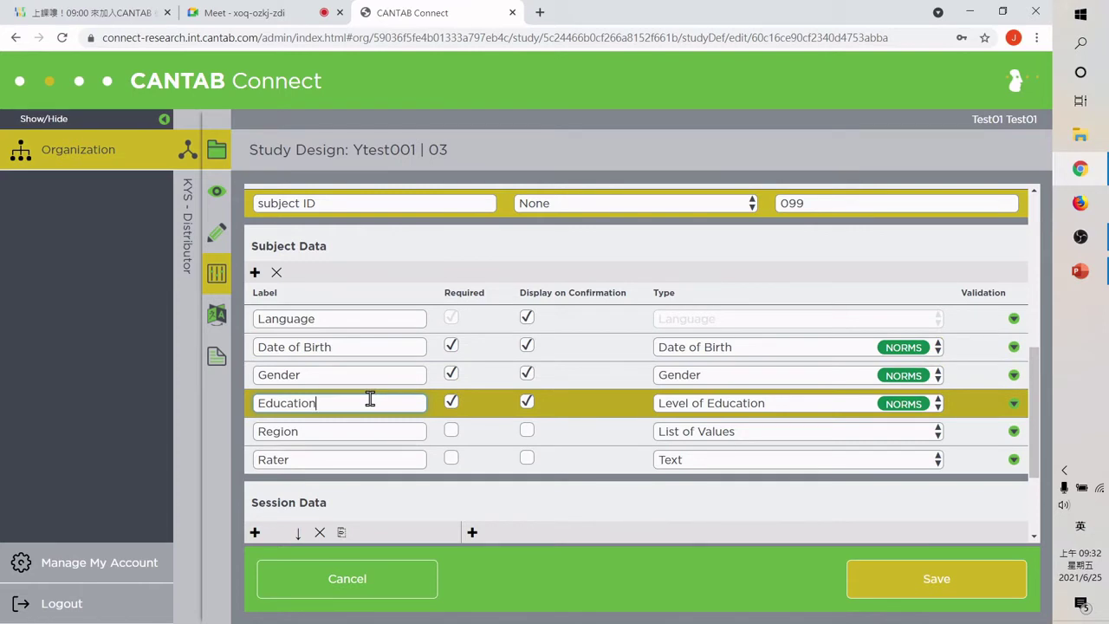
pyautogui.click(392, 319)
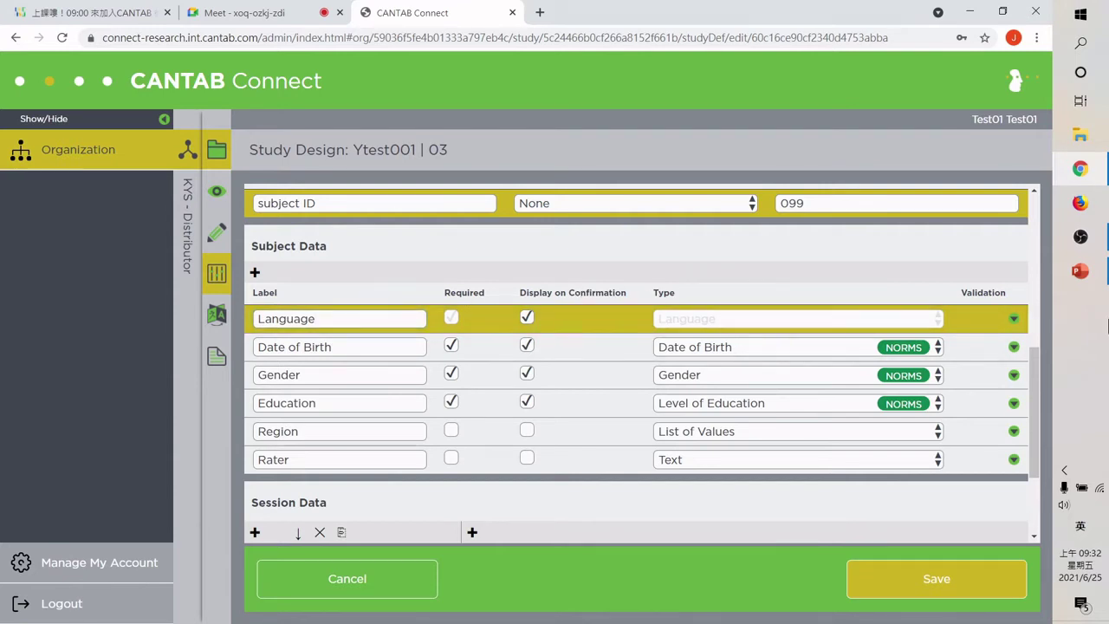
# Scroll the Language field's allowed-language list and tick, then untick, Traditional Chinese (Taiwan region).
pyautogui.click(992, 320)
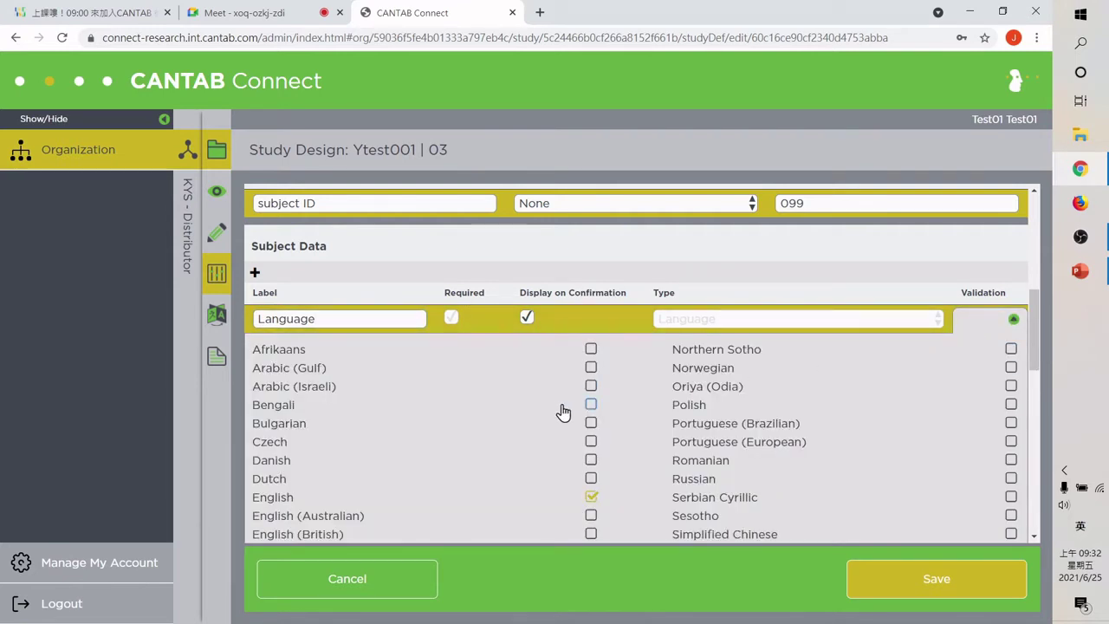
pyautogui.scroll(-1, 564, 413)
pyautogui.scroll(-4, 581, 400)
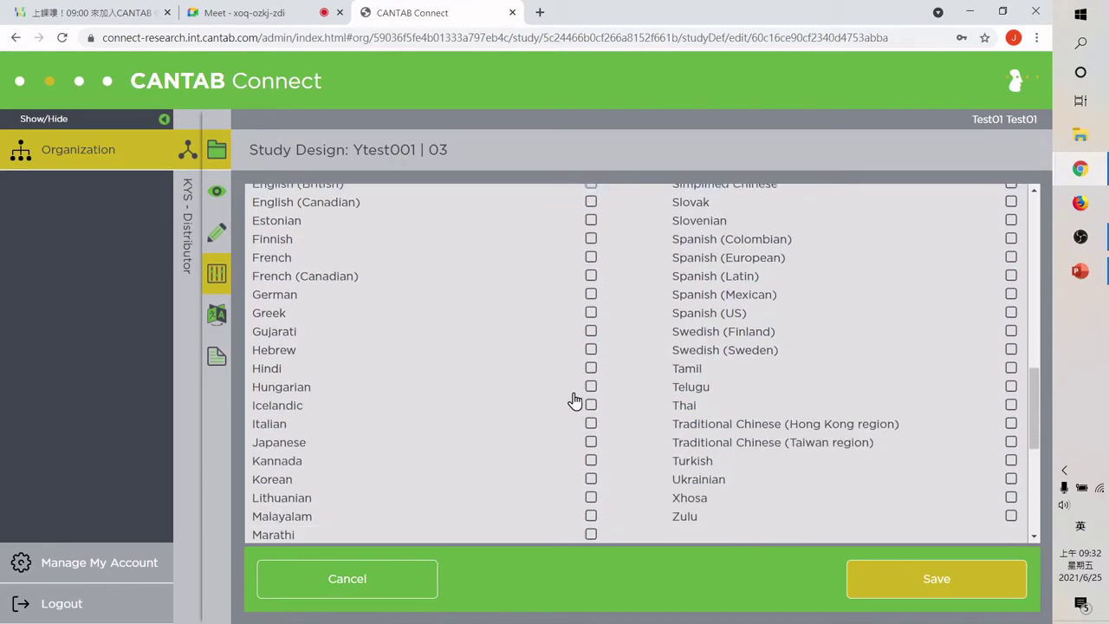
pyautogui.scroll(2, 329, 415)
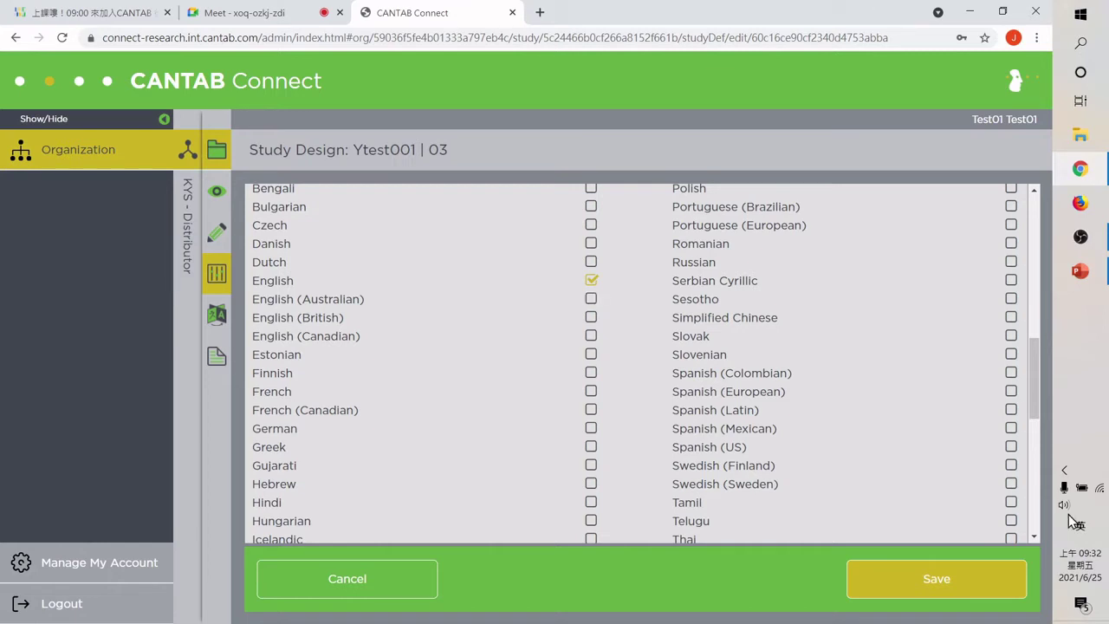
pyautogui.scroll(-2, 632, 425)
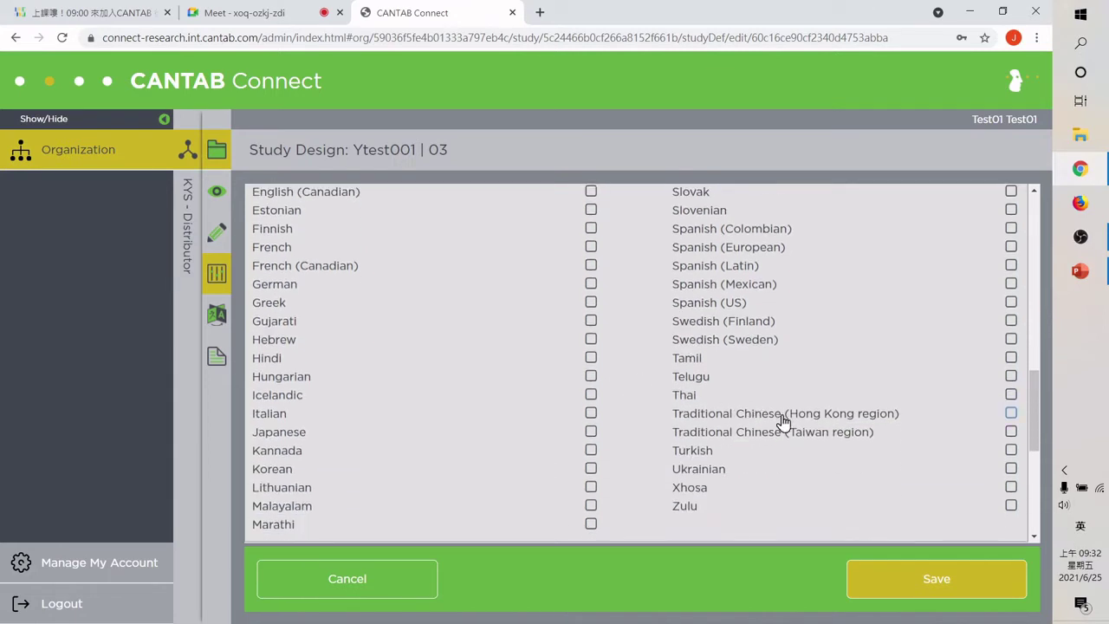
pyautogui.click(1011, 433)
pyautogui.click(1011, 433)
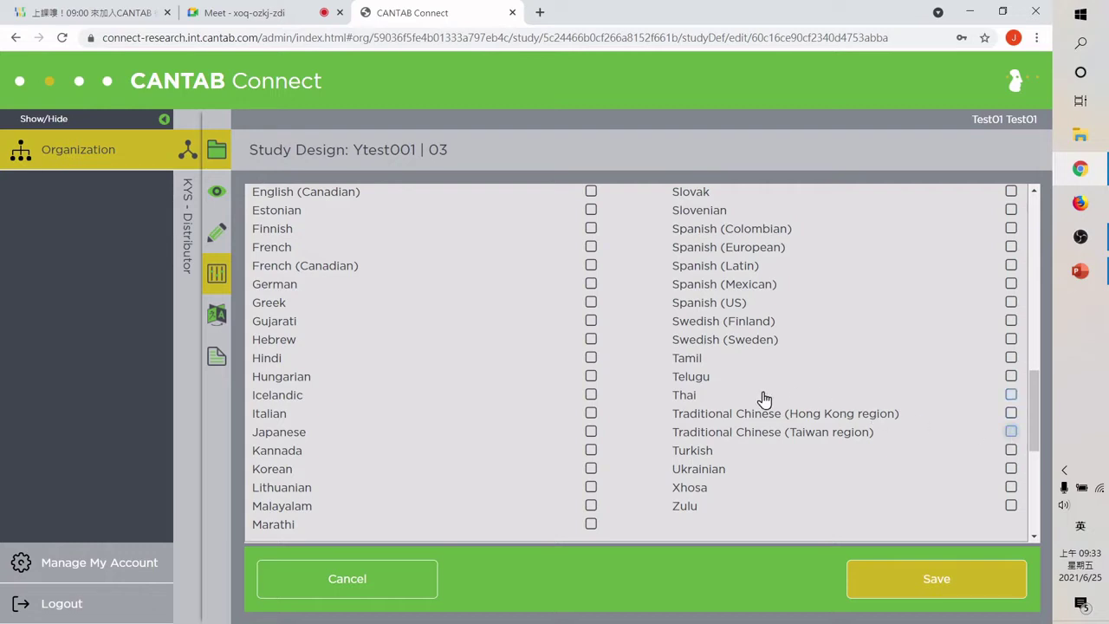
pyautogui.scroll(3, 763, 397)
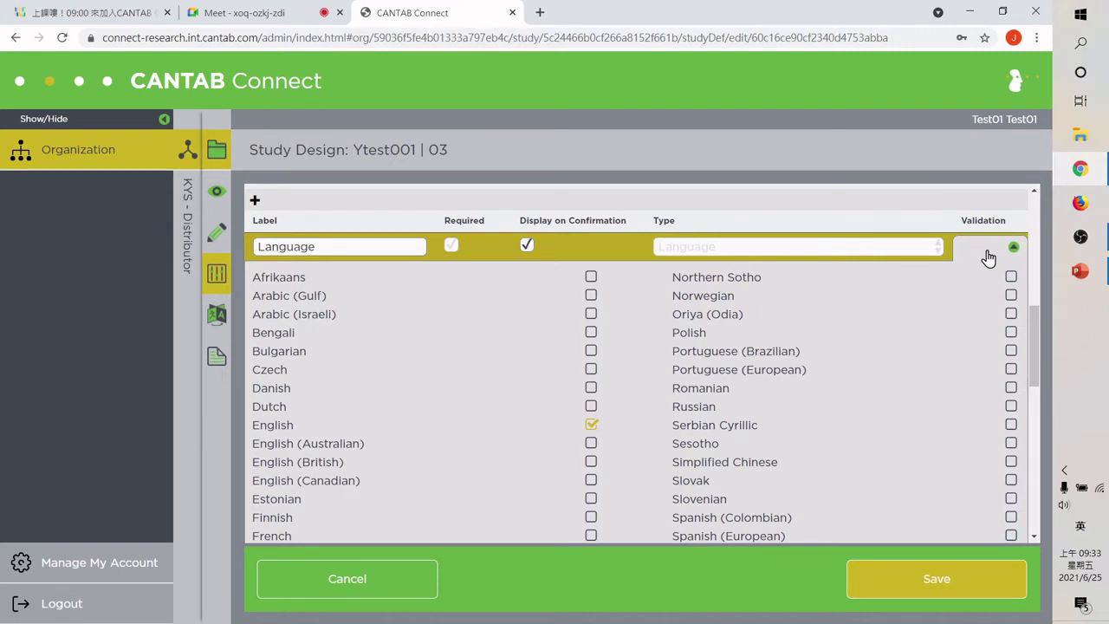
# Collapse the language list and toggle Education's Required checkbox off and back on.
pyautogui.click(989, 257)
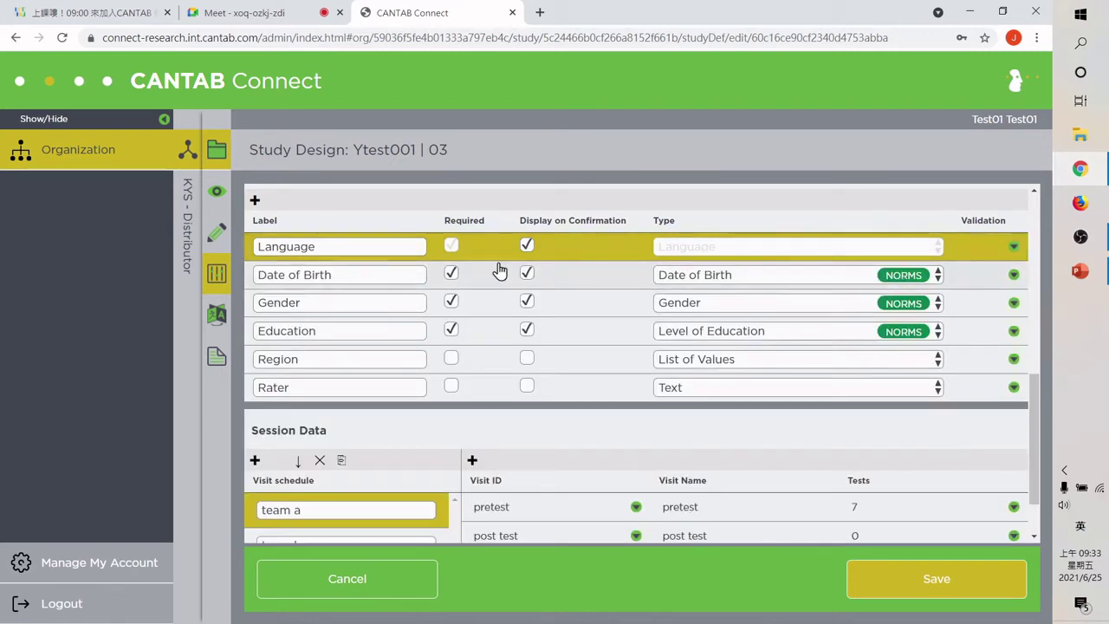
pyautogui.click(356, 275)
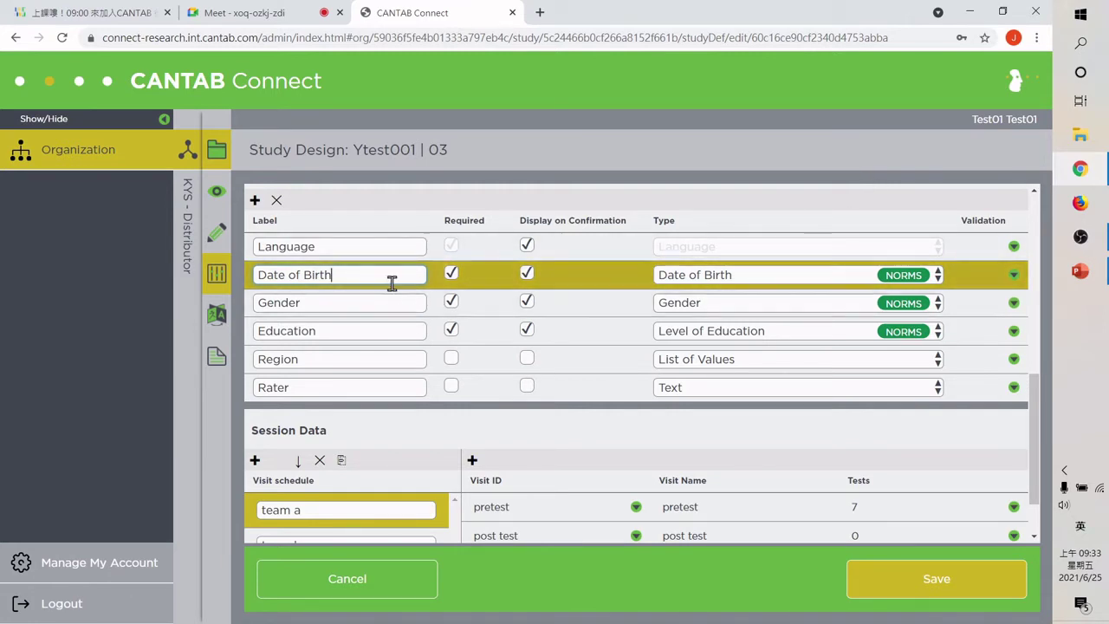
pyautogui.click(400, 334)
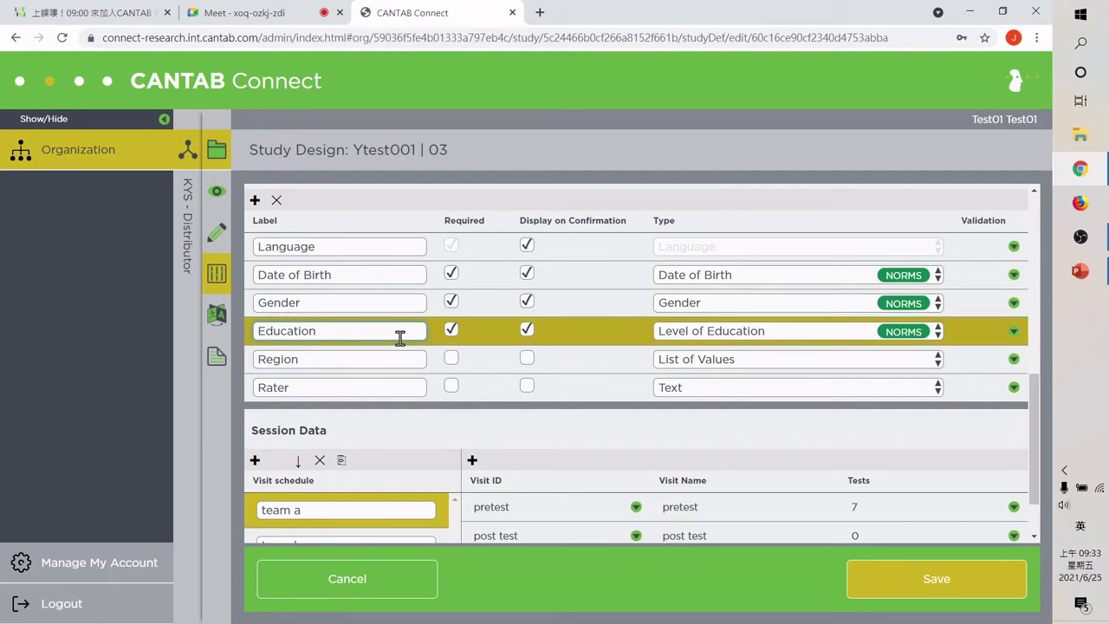
pyautogui.click(451, 330)
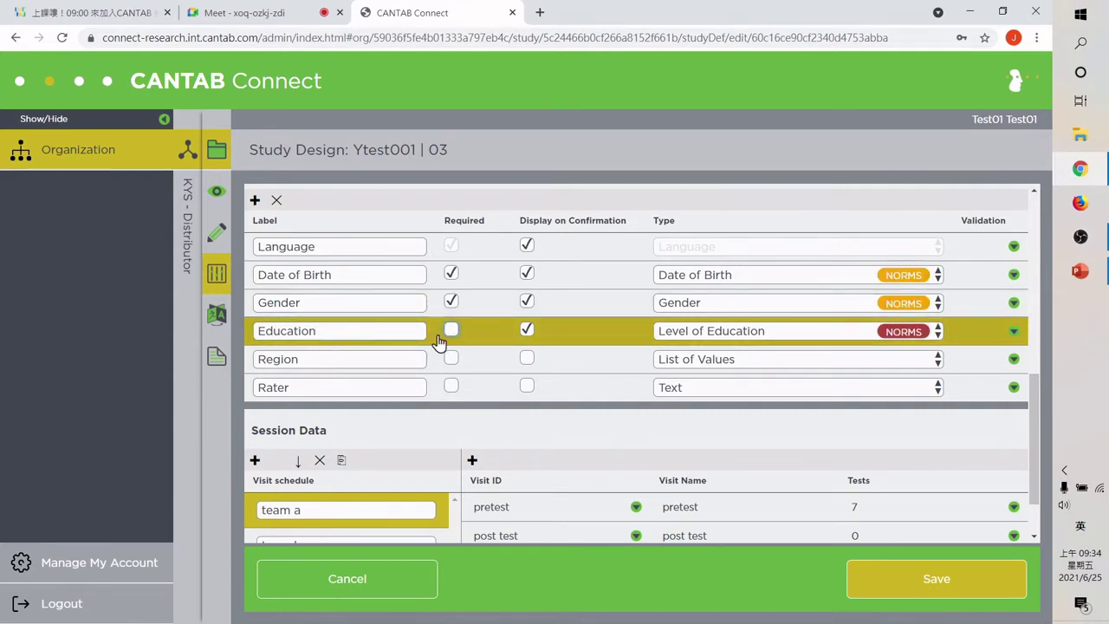
pyautogui.click(450, 332)
pyautogui.click(451, 332)
# Toggle Gender's and Education's Required boxes, leaving both required, and select the Region field.
pyautogui.click(373, 275)
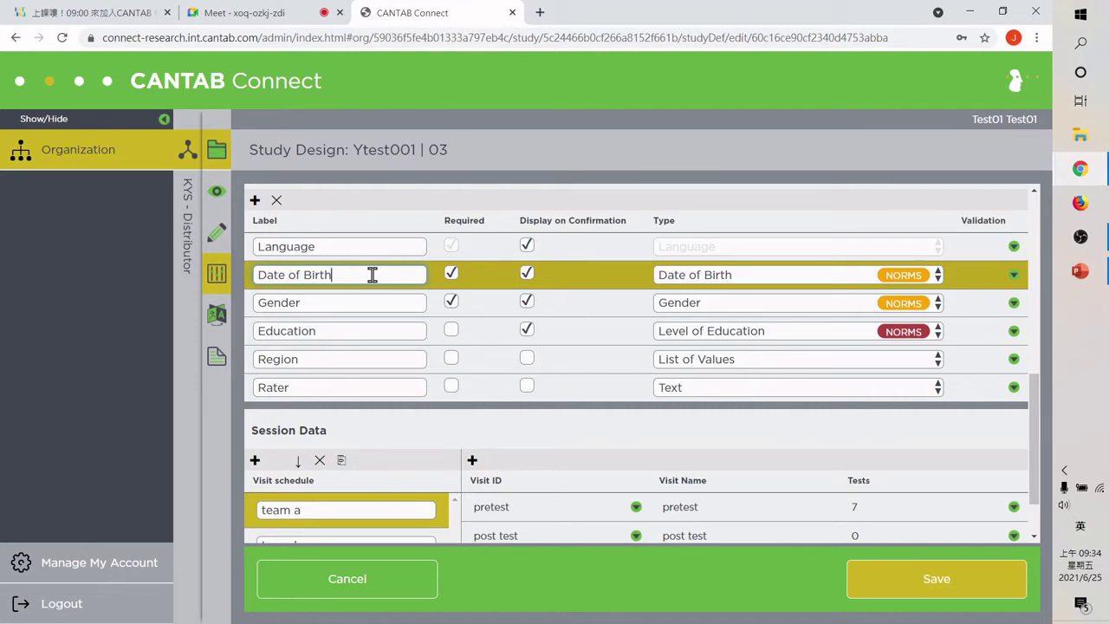
pyautogui.click(371, 303)
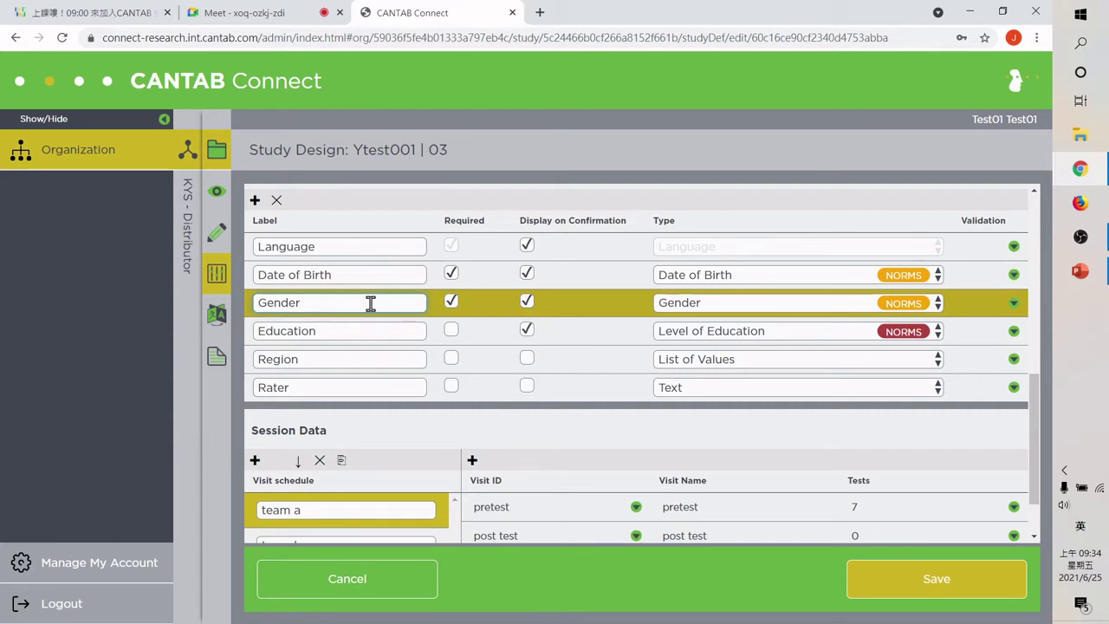
pyautogui.click(451, 336)
pyautogui.click(452, 336)
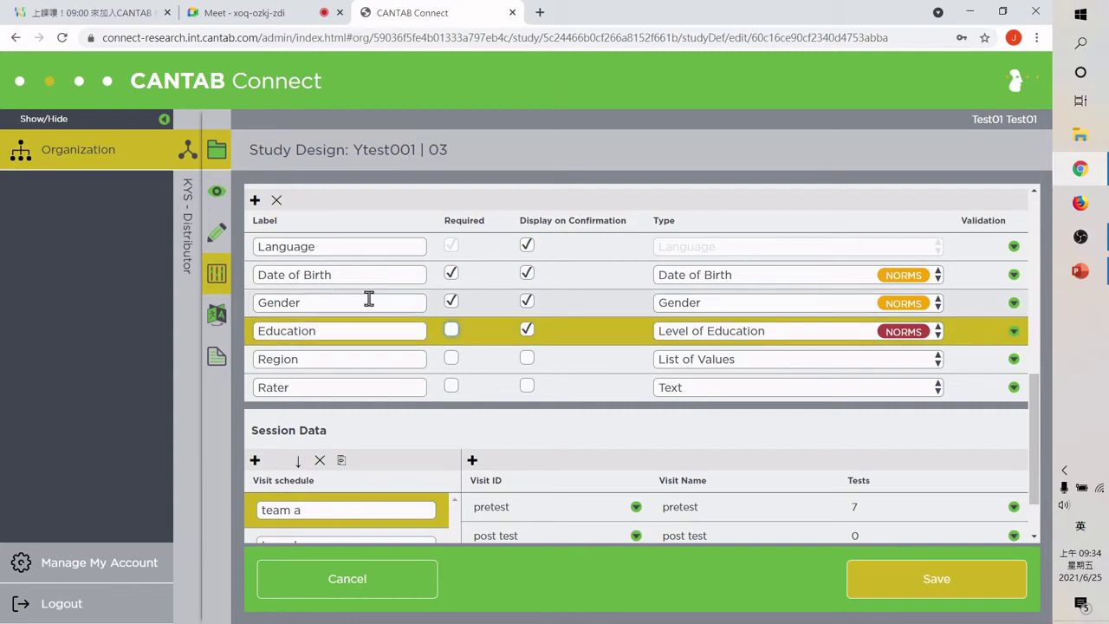
pyautogui.click(452, 301)
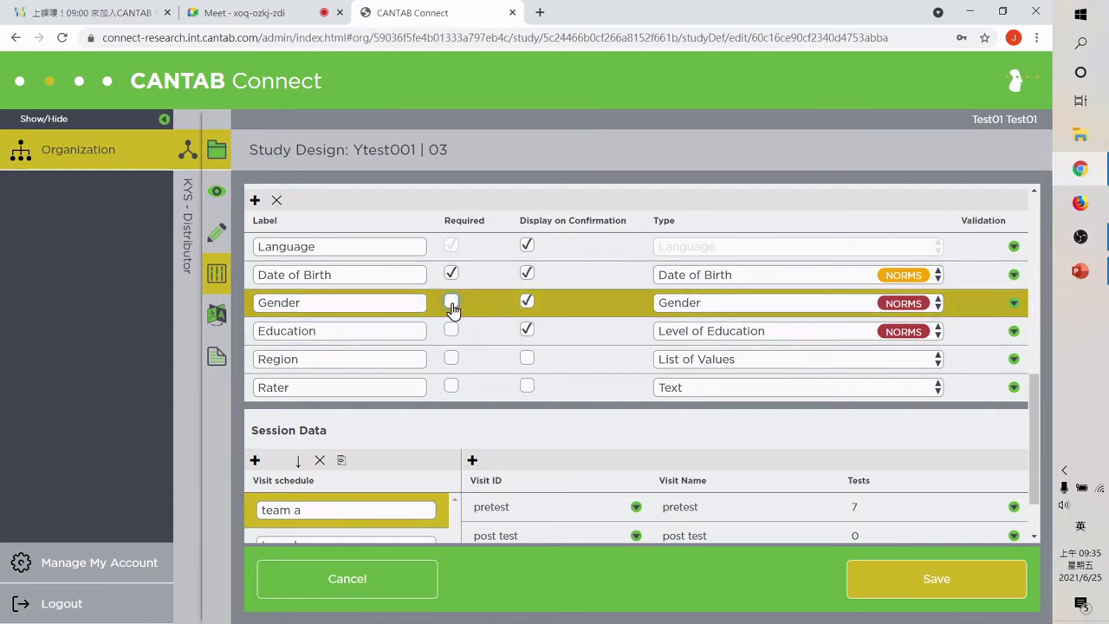
pyautogui.click(452, 302)
pyautogui.click(452, 330)
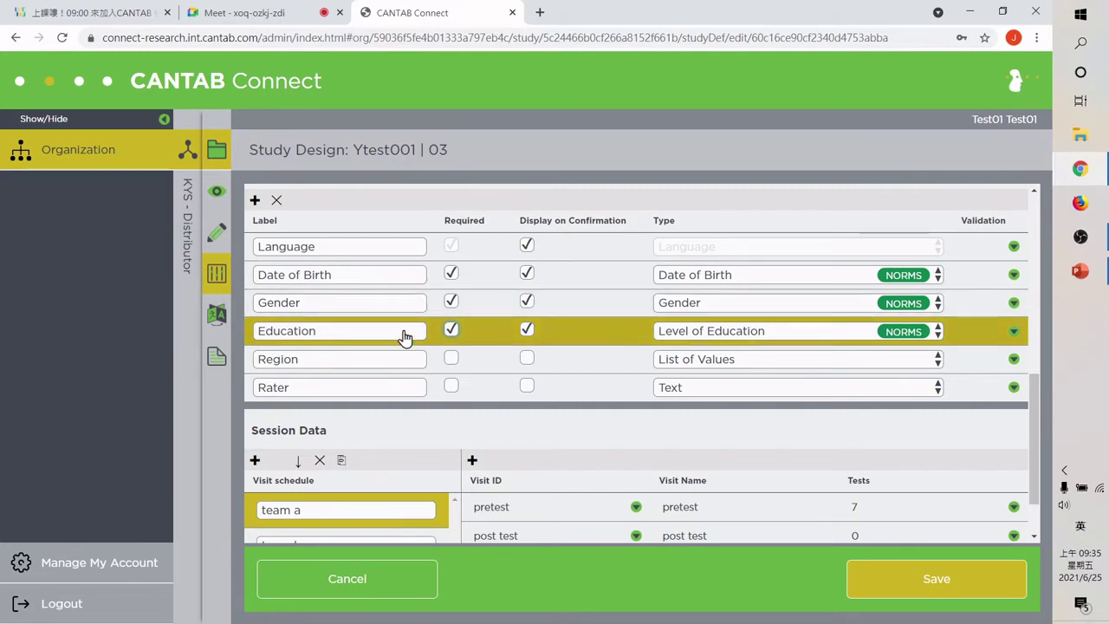
pyautogui.click(396, 359)
pyautogui.click(858, 370)
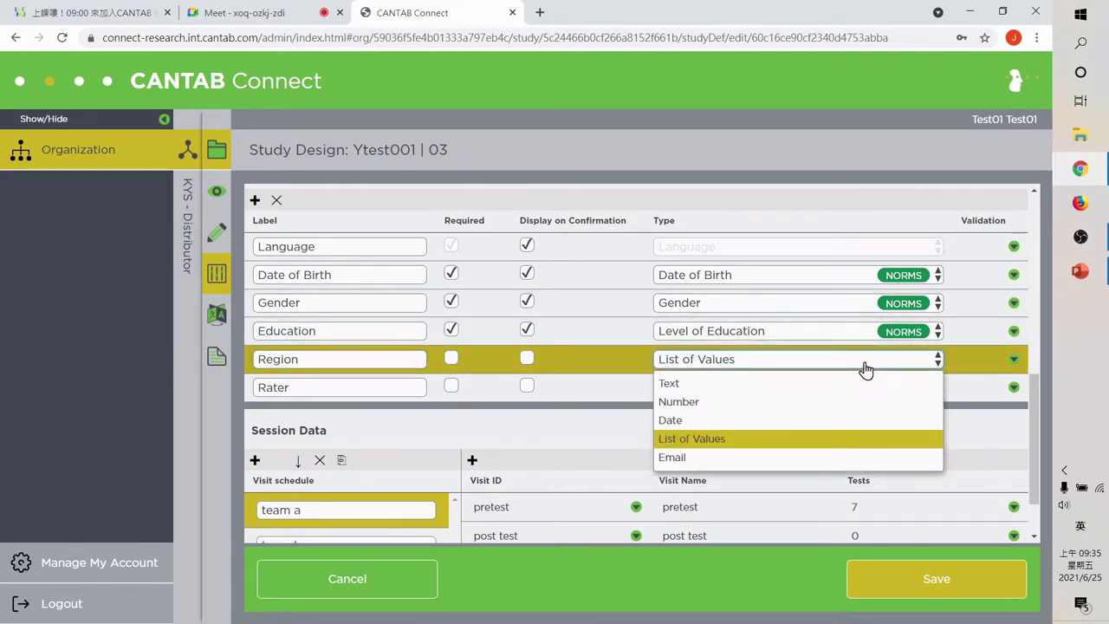
# Review Region's list values (Taipei region, Taichung, Kaohsiung), then fold its List Definition away.
pyautogui.click(875, 369)
pyautogui.click(978, 364)
pyautogui.scroll(-1, 679, 355)
pyautogui.scroll(-1, 676, 355)
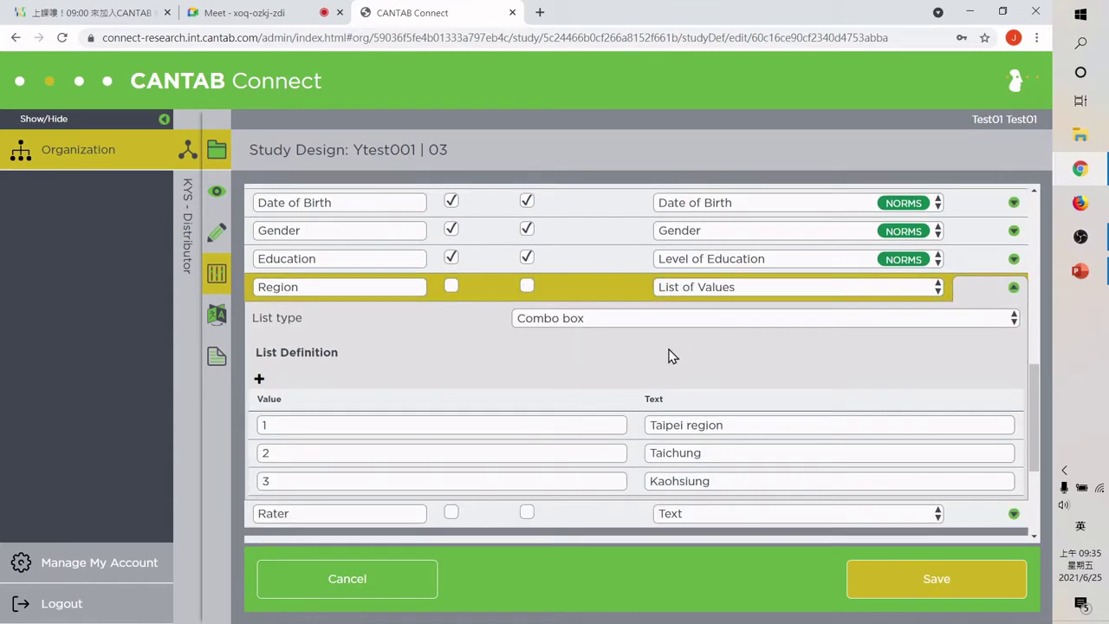
pyautogui.moveTo(656, 426); pyautogui.dragTo(741, 481)
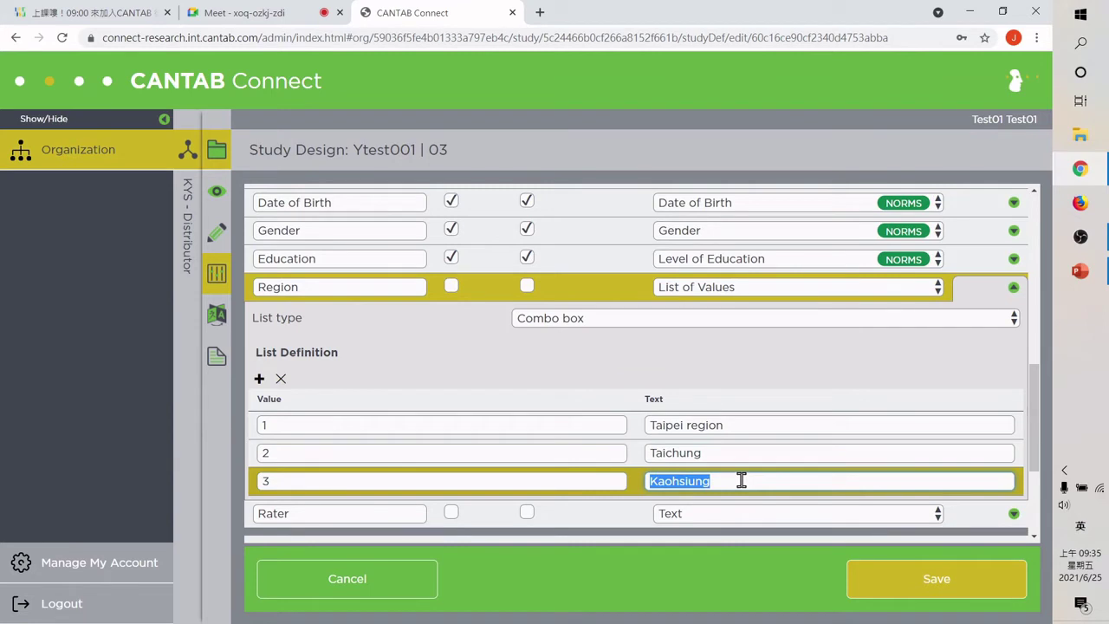
pyautogui.click(965, 290)
pyautogui.click(684, 290)
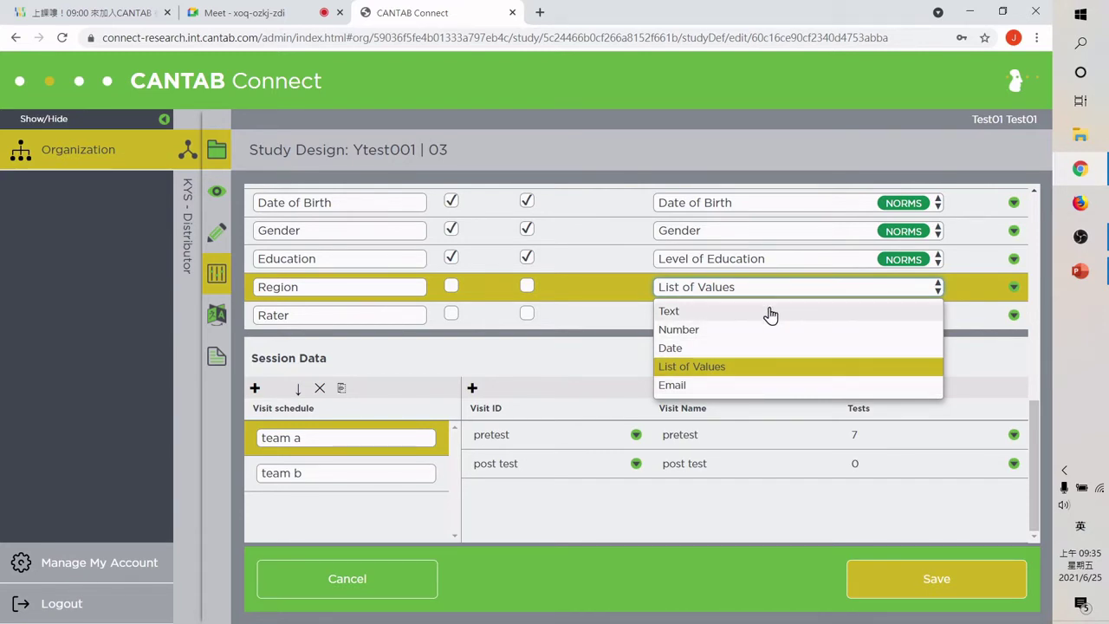
# Expand Rater's validation and review its 2–100 length limits and 'please enter rater code or name' message.
pyautogui.click(693, 323)
pyautogui.click(693, 324)
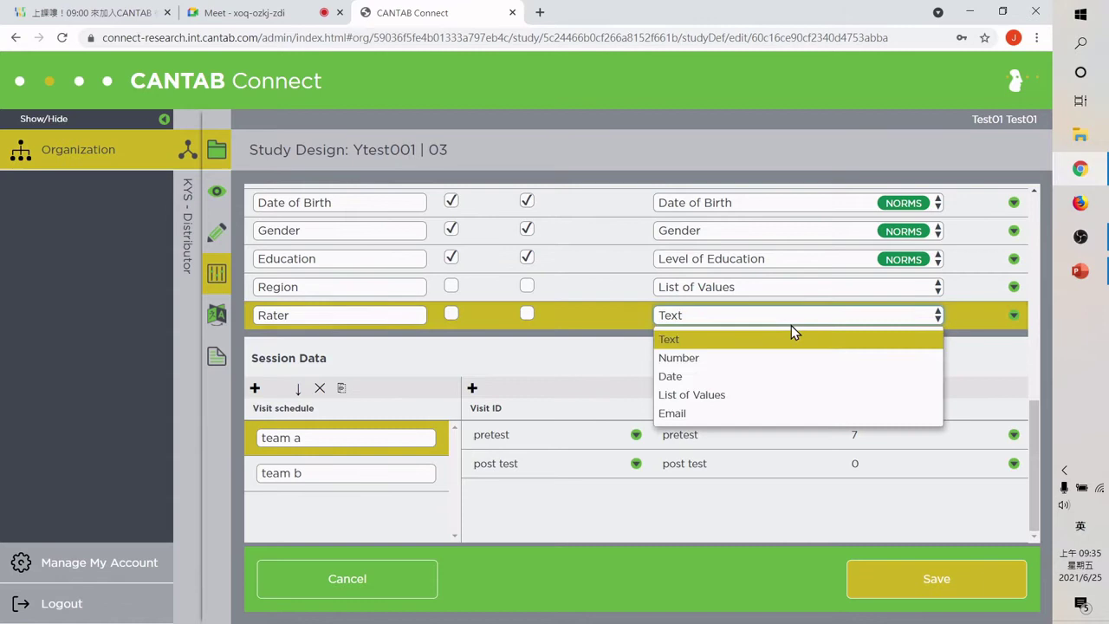
pyautogui.click(1015, 317)
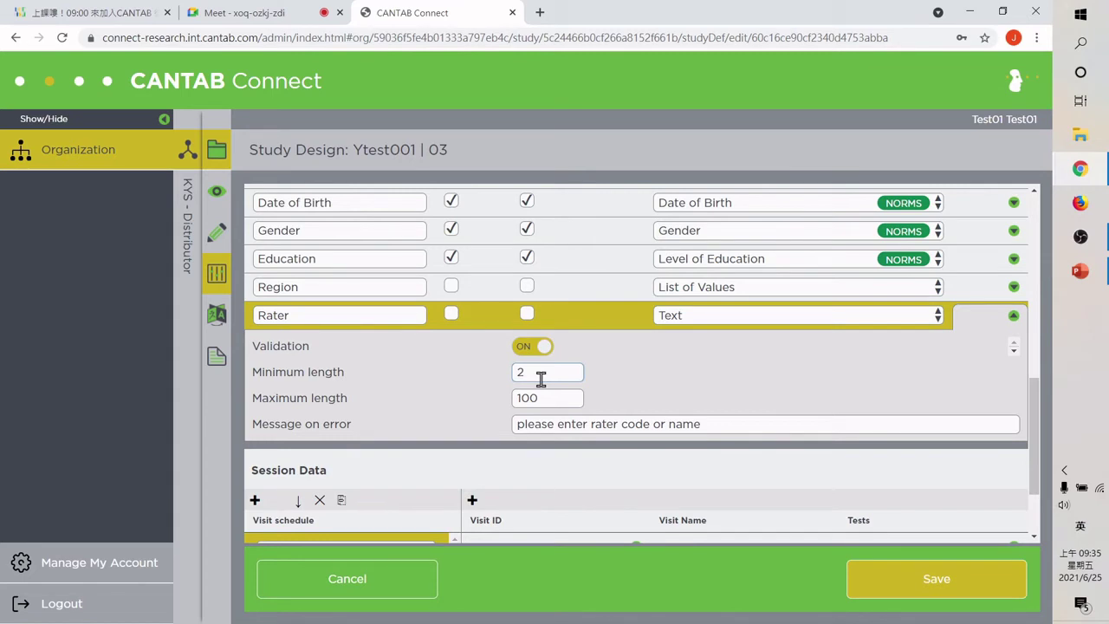
pyautogui.moveTo(541, 378); pyautogui.dragTo(491, 380)
pyautogui.moveTo(544, 400); pyautogui.dragTo(513, 406)
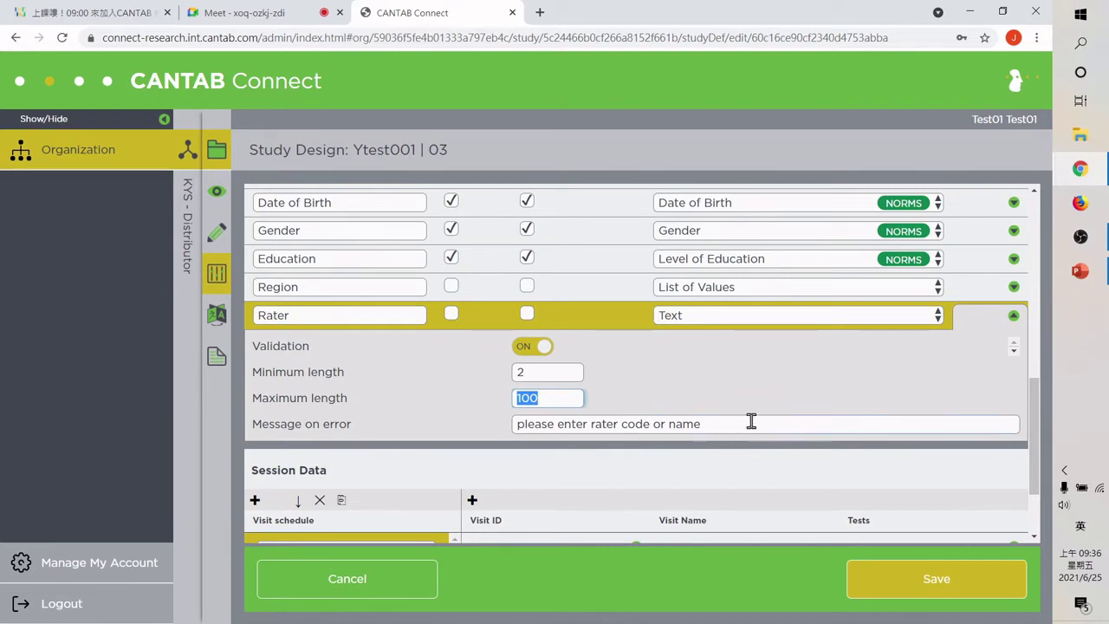
pyautogui.moveTo(693, 422); pyautogui.dragTo(401, 422)
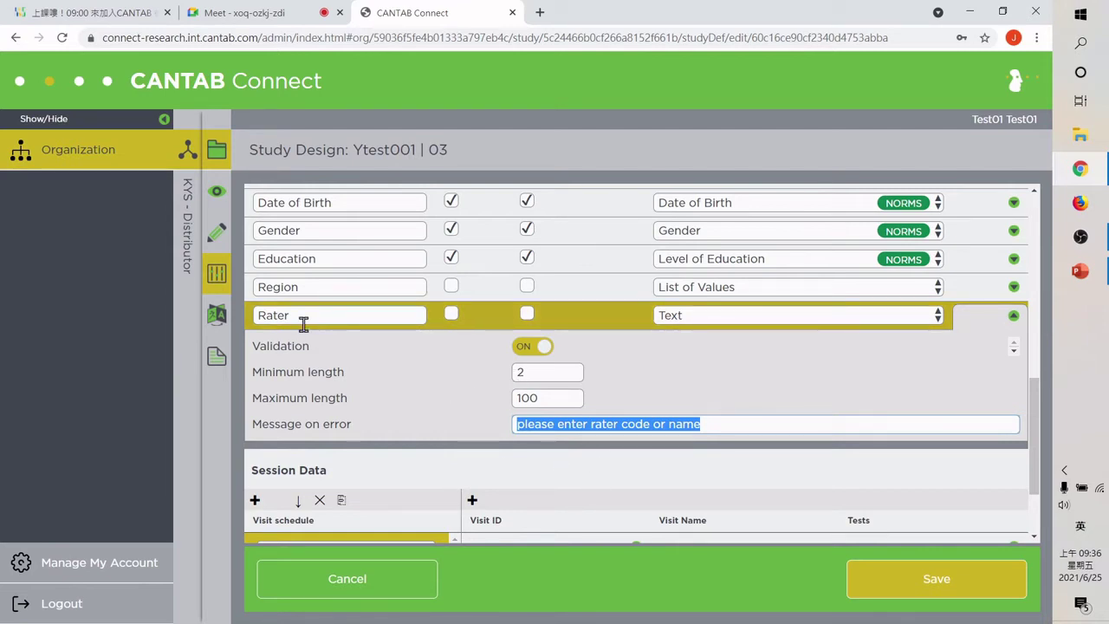
pyautogui.moveTo(304, 322); pyautogui.dragTo(257, 319)
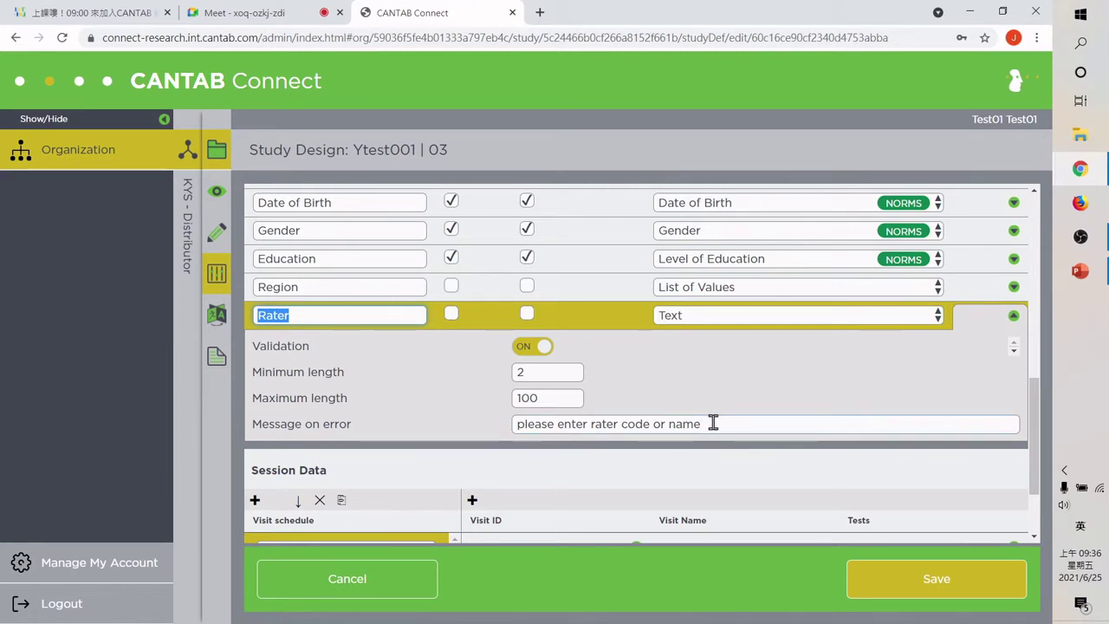
pyautogui.moveTo(708, 423)
pyautogui.mouseDown()
pyautogui.moveTo(659, 425)
pyautogui.moveTo(709, 424)
pyautogui.mouseUp()
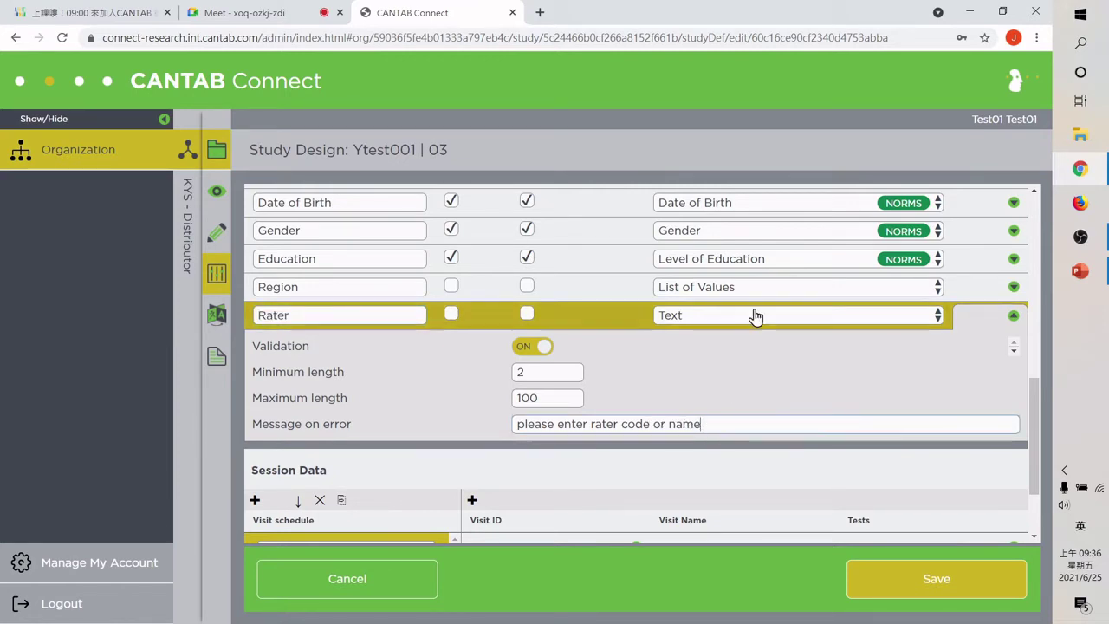
pyautogui.click(901, 322)
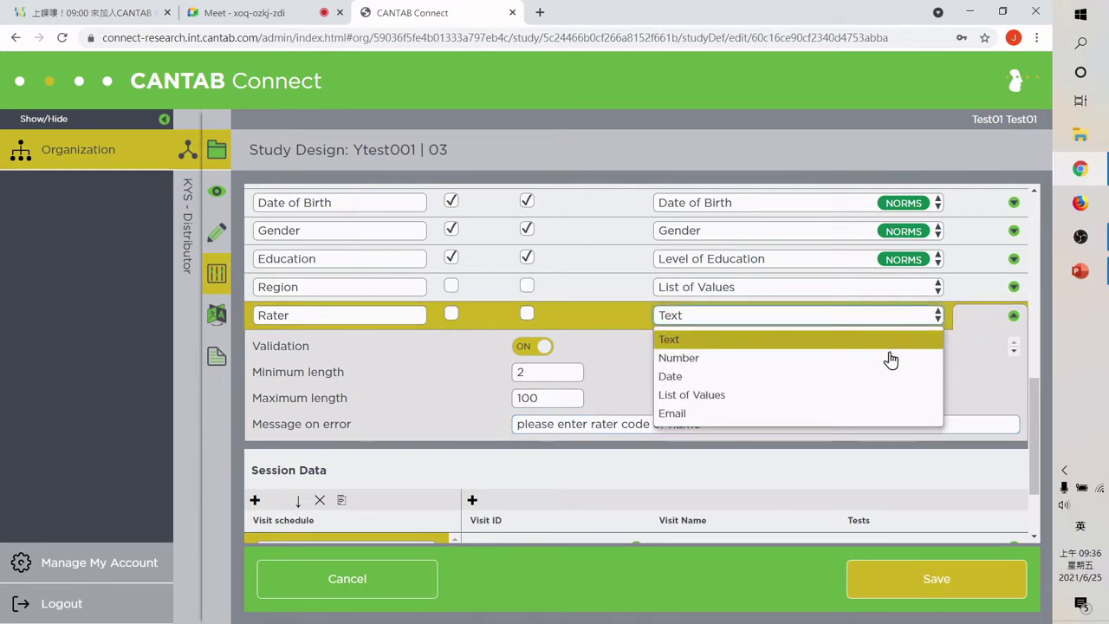
# Try Rater as a Number field with maximum 50, then as a Date in Y-m-d format.
pyautogui.click(887, 358)
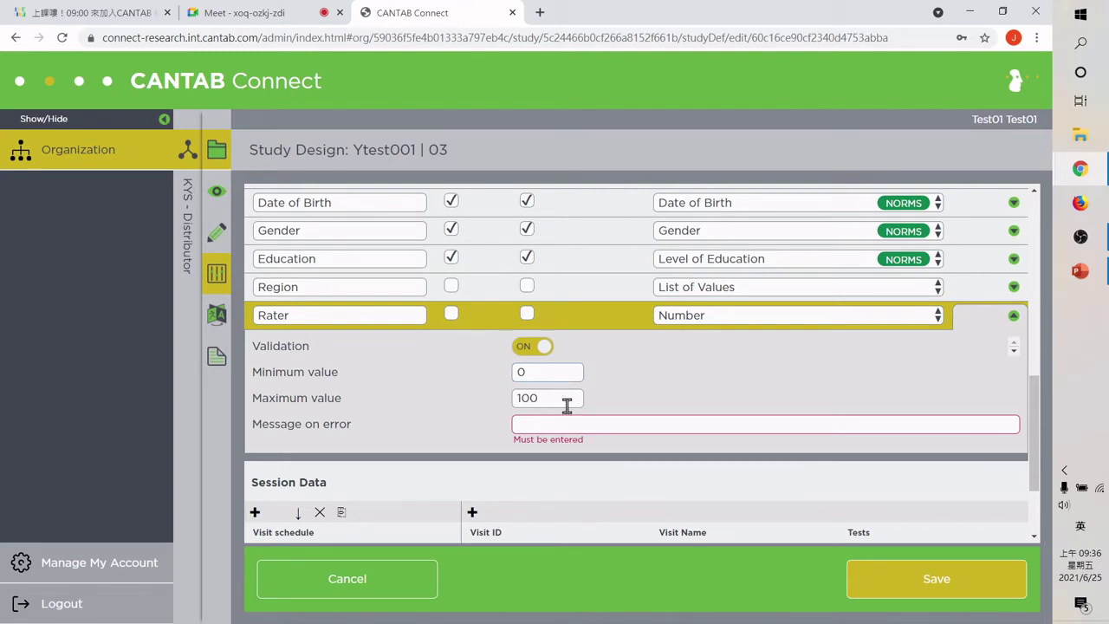
pyautogui.moveTo(567, 400); pyautogui.dragTo(458, 401)
pyautogui.write('50')
pyautogui.click(724, 321)
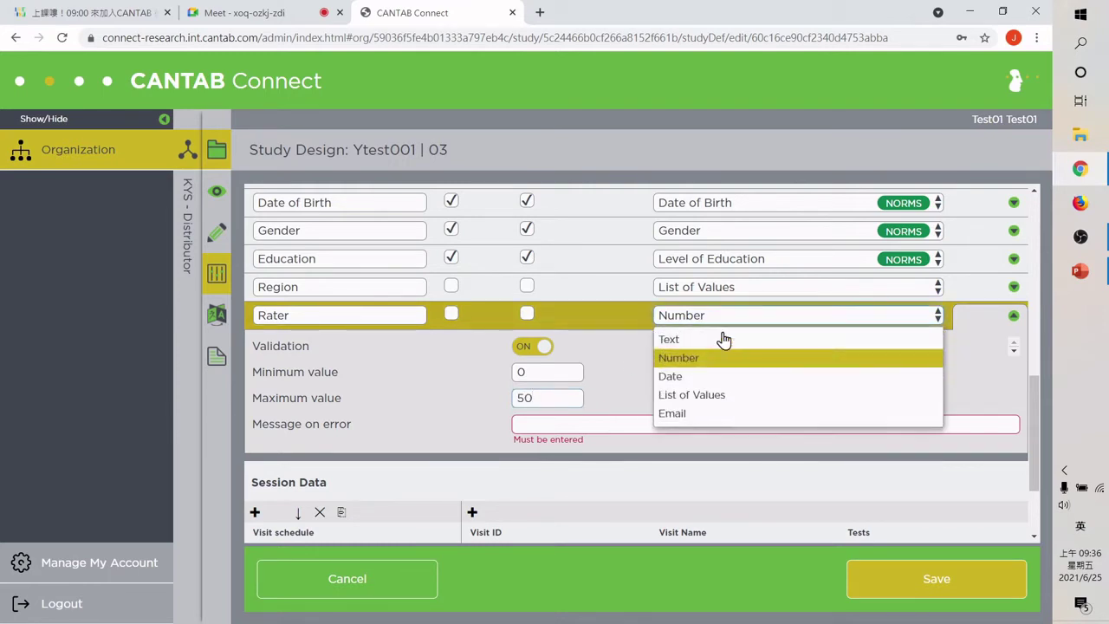
pyautogui.click(710, 378)
pyautogui.click(565, 348)
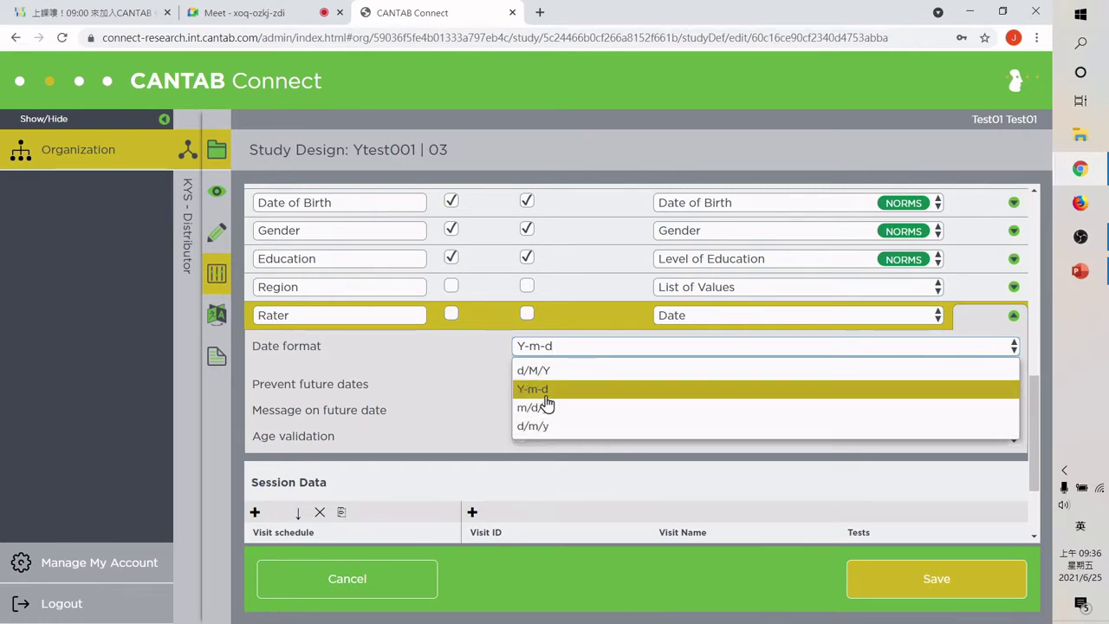
pyautogui.click(547, 395)
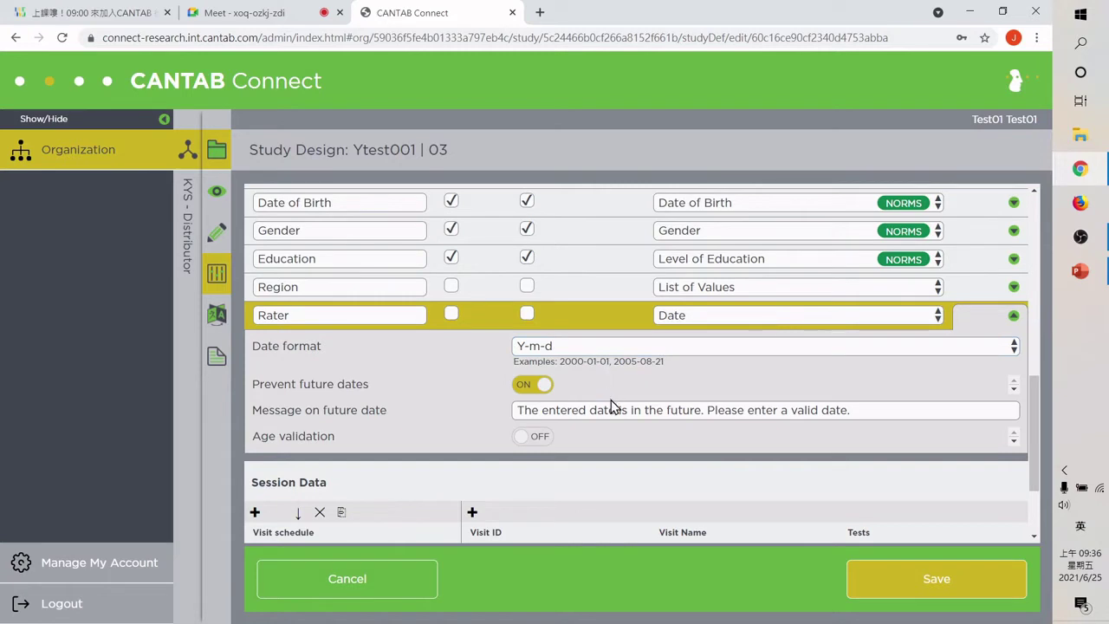
# Preview Rater as a List of Values, then restore it to Text and fold its settings away.
pyautogui.click(803, 321)
pyautogui.click(810, 400)
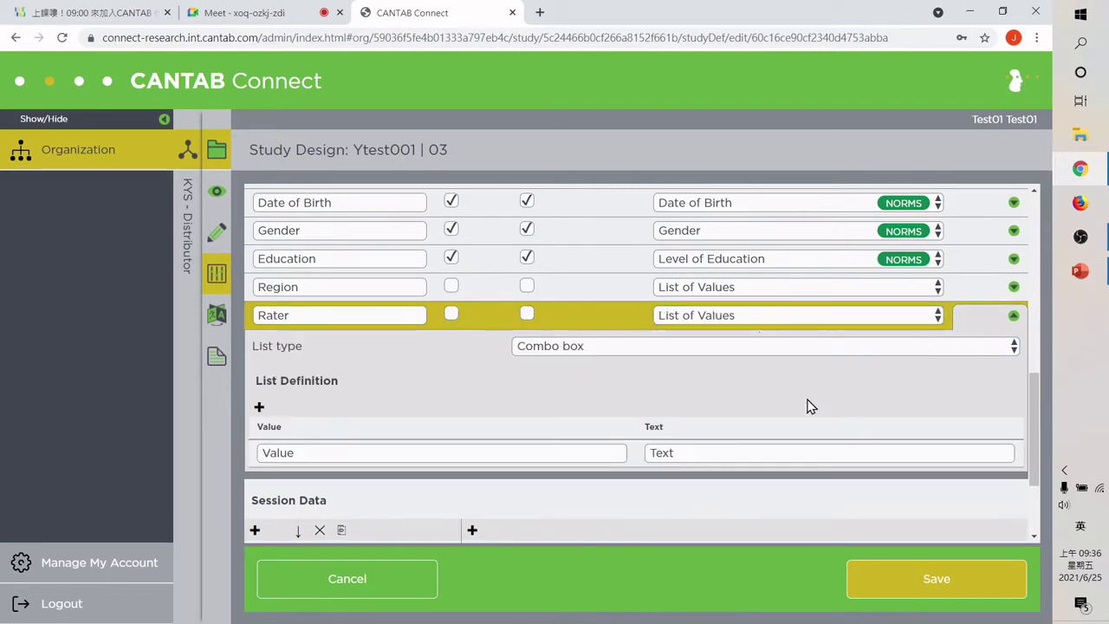
pyautogui.click(902, 353)
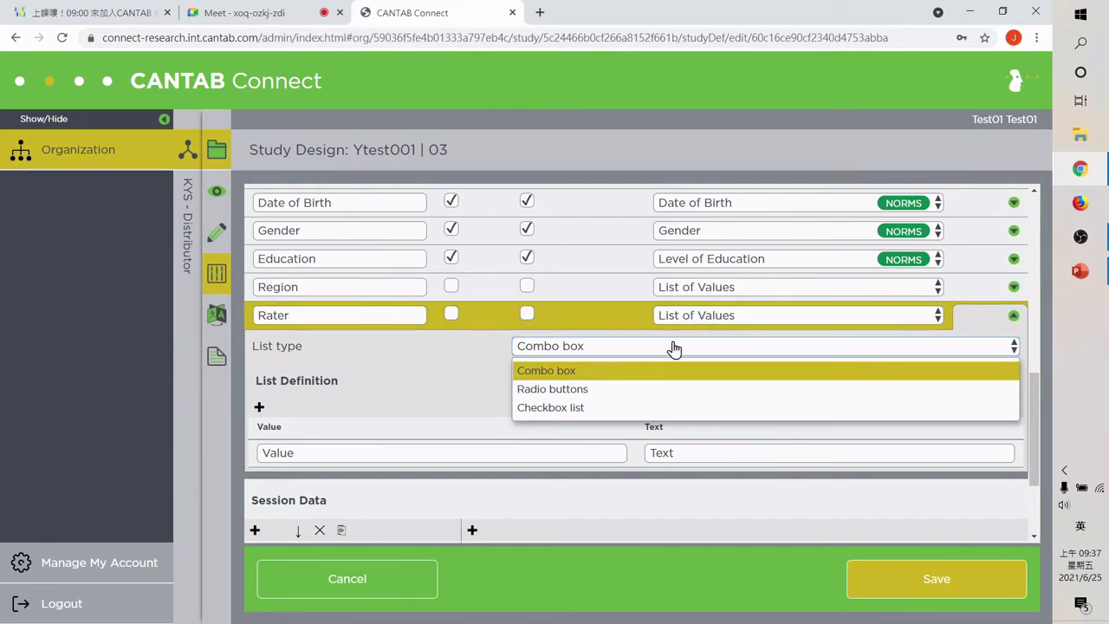
pyautogui.click(706, 317)
pyautogui.click(701, 342)
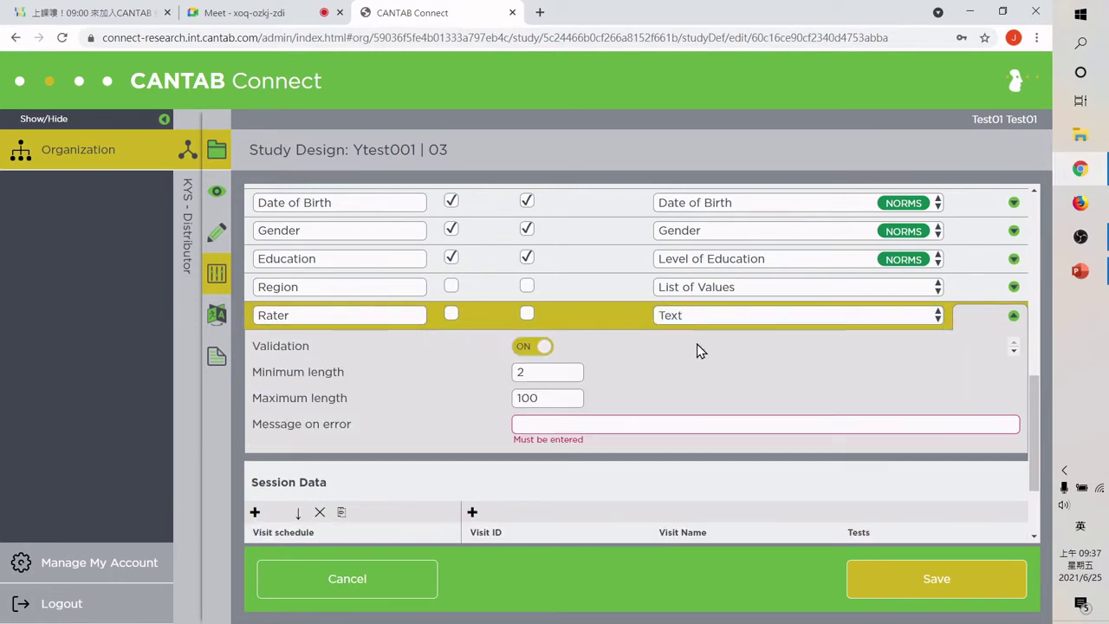
pyautogui.click(1013, 318)
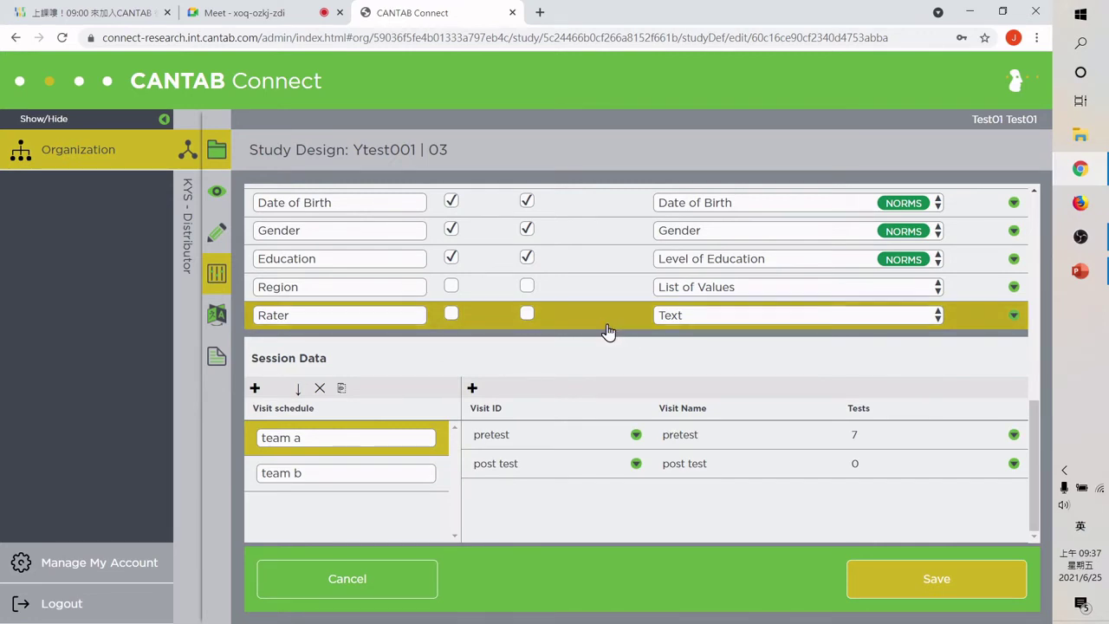
pyautogui.scroll(3, 611, 334)
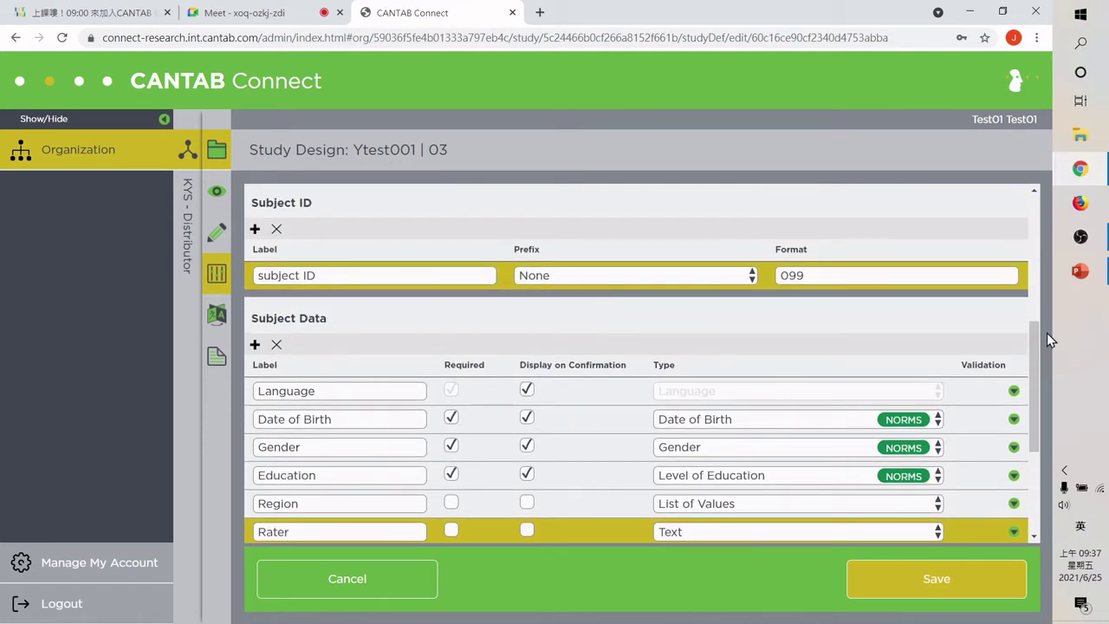
pyautogui.moveTo(1032, 361); pyautogui.dragTo(1034, 363)
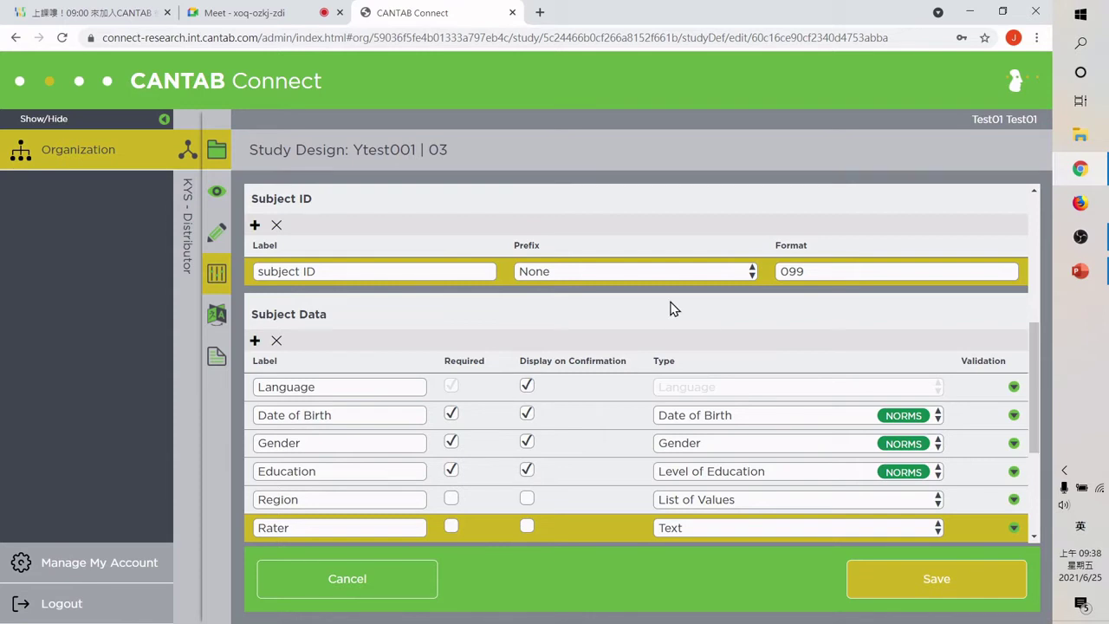
pyautogui.scroll(-3, 673, 310)
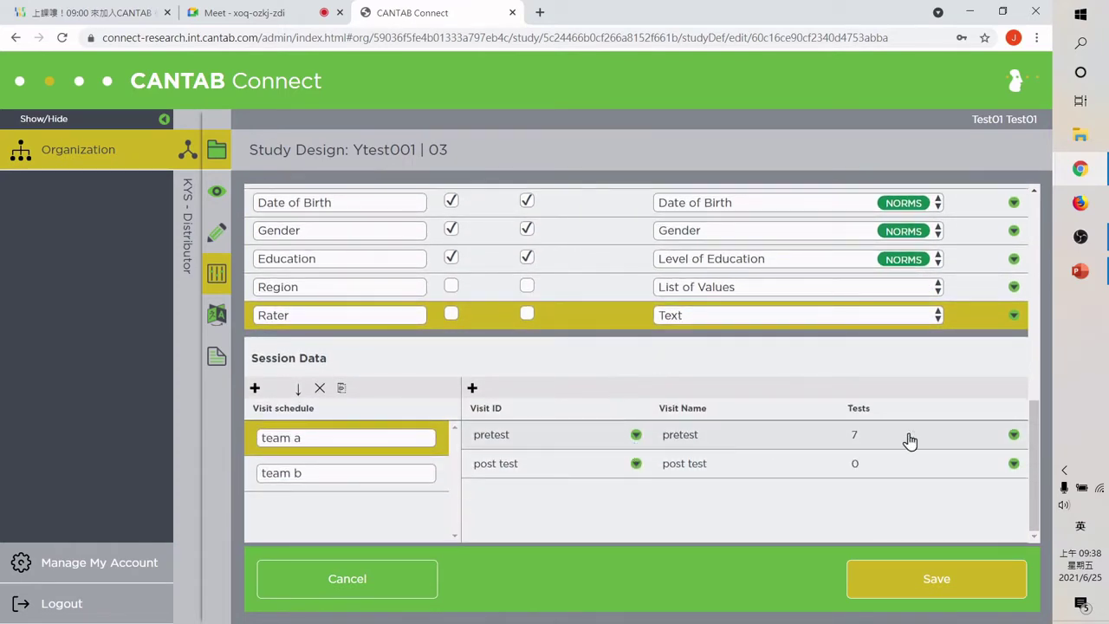
pyautogui.click(1009, 435)
# Review the pretest visit's seven tests, RTI Five-Choice to delayed VRM, then return to PowerPoint.
pyautogui.scroll(-3, 962, 381)
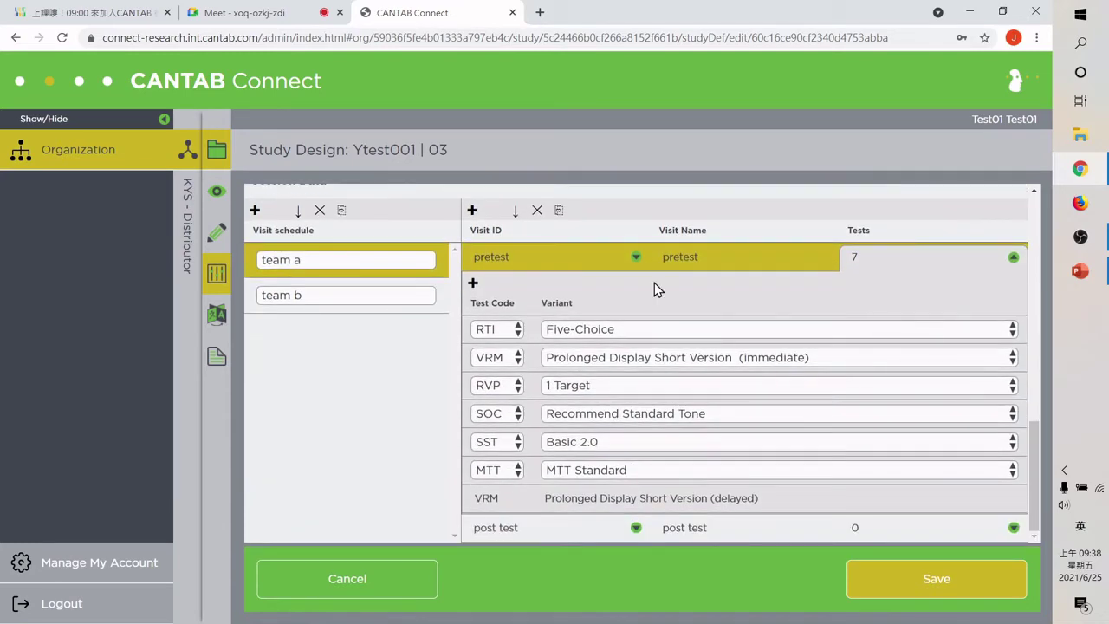
pyautogui.scroll(1, 563, 415)
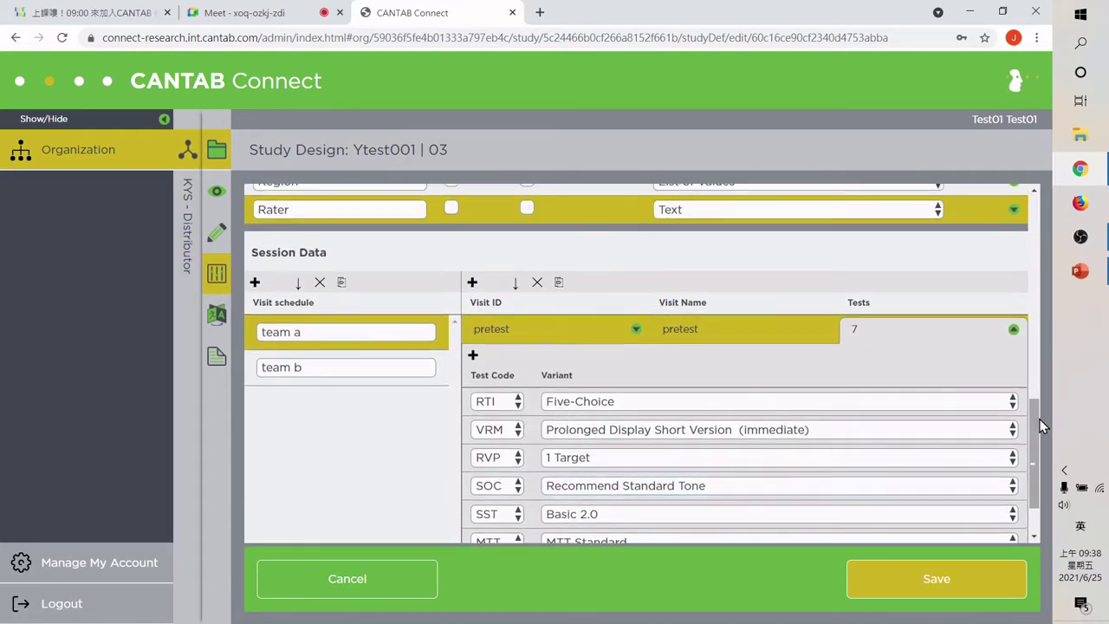
pyautogui.moveTo(1035, 420); pyautogui.dragTo(1039, 435)
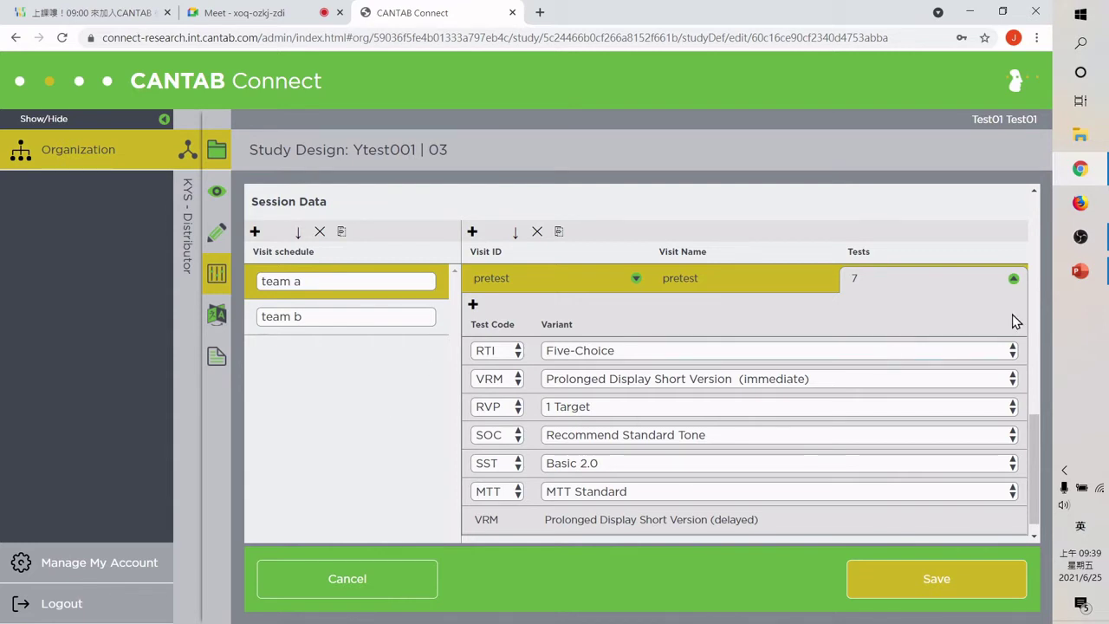
pyautogui.click(1078, 273)
# Select slide 15, '測驗階層', and start the slide show from it.
pyautogui.scroll(-10, 84, 334)
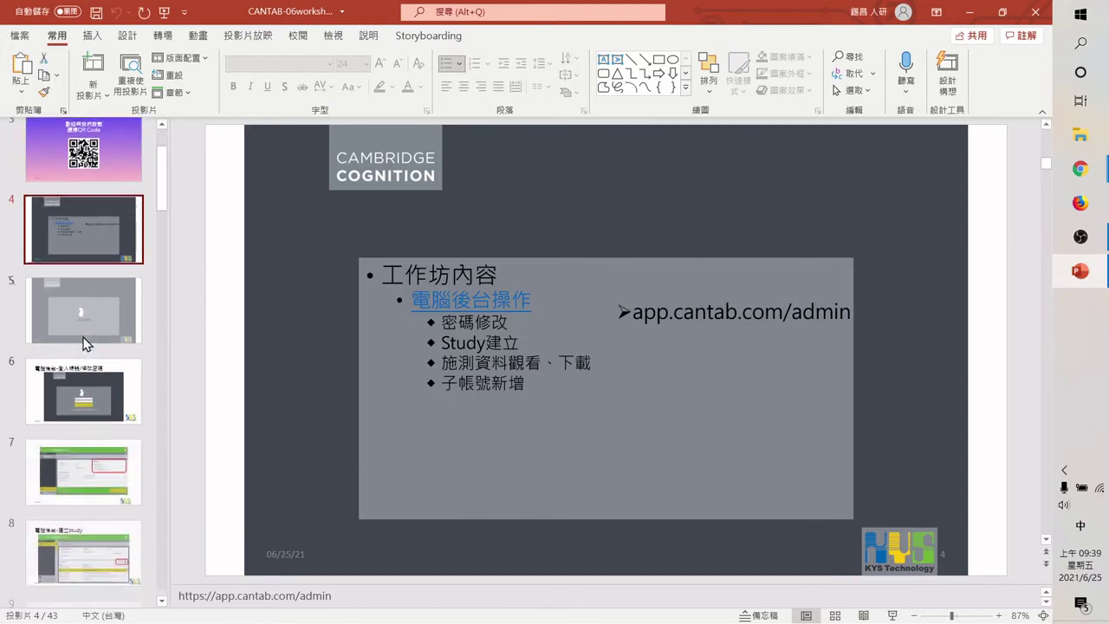
pyautogui.scroll(-3, 90, 314)
pyautogui.click(83, 227)
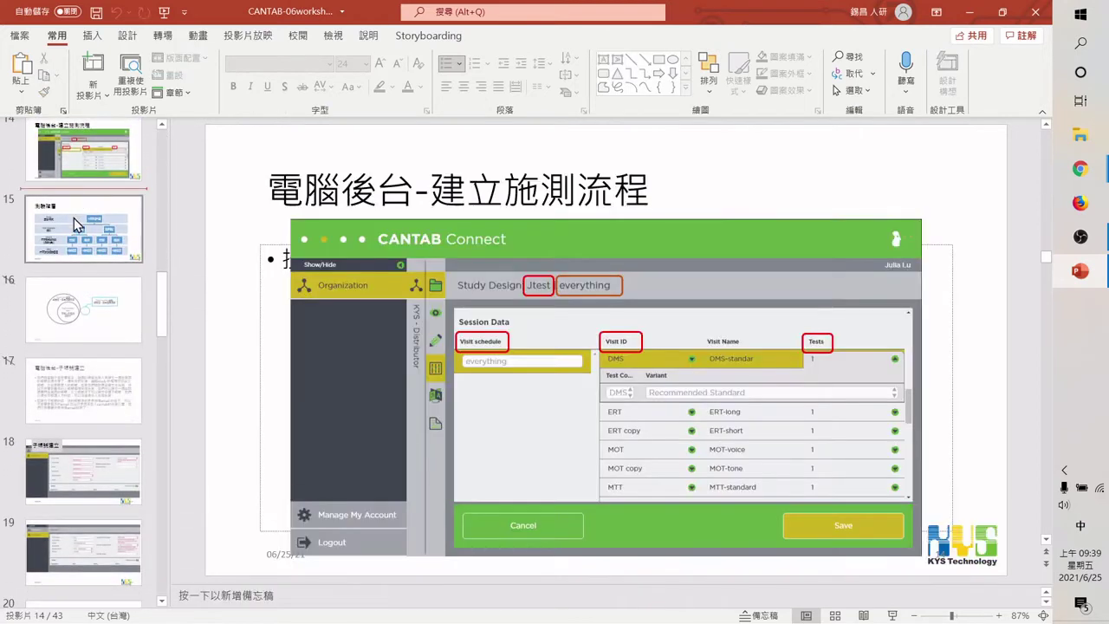
pyautogui.scroll(-1, 744, 334)
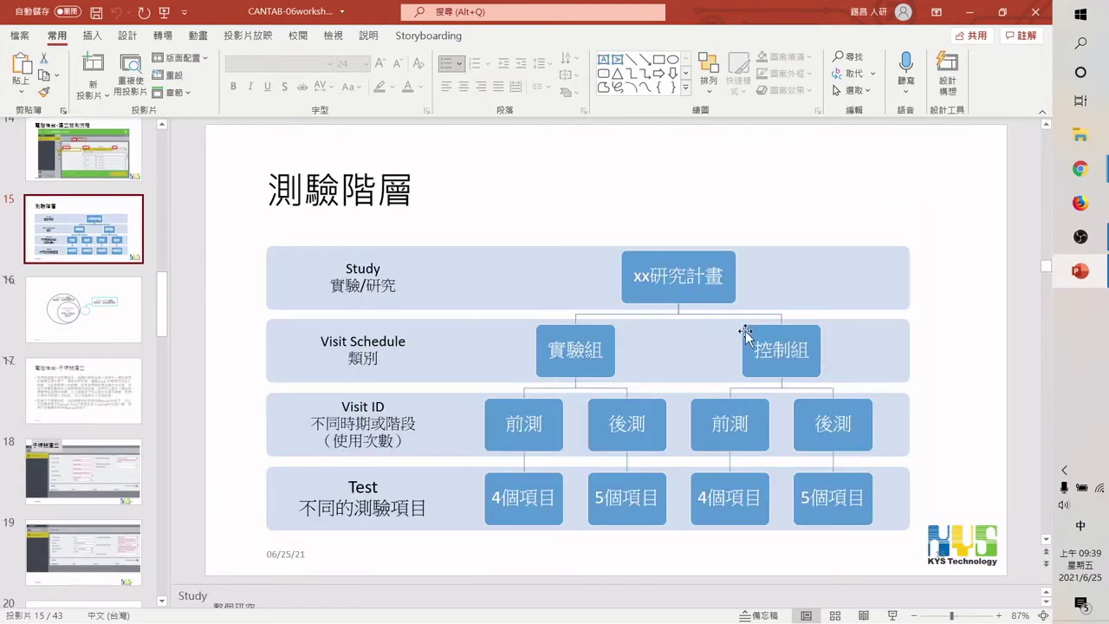
pyautogui.click(893, 616)
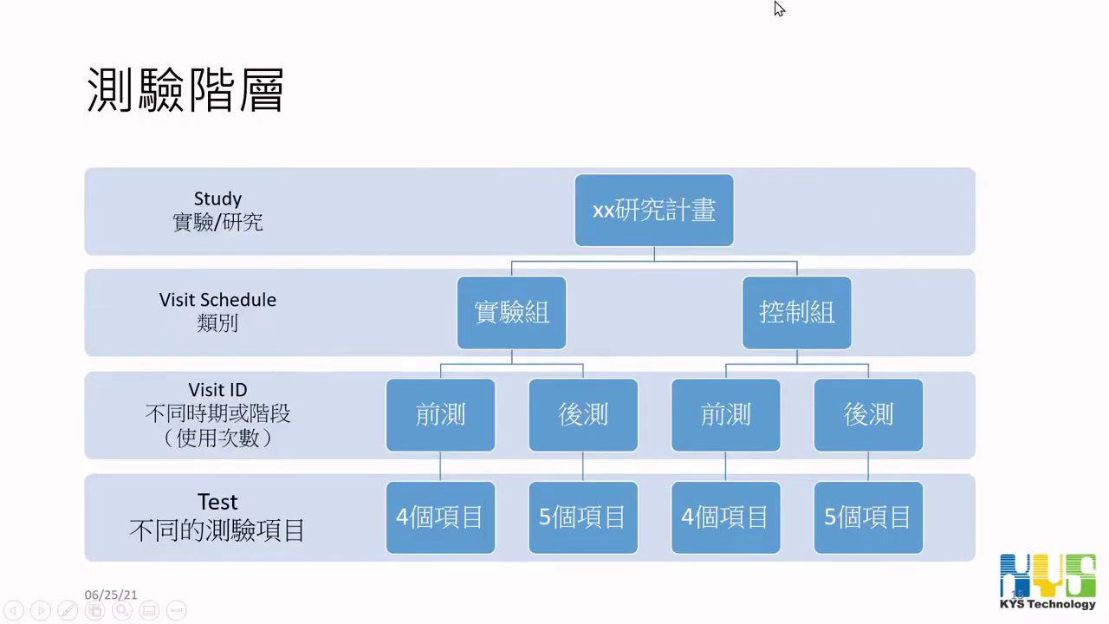
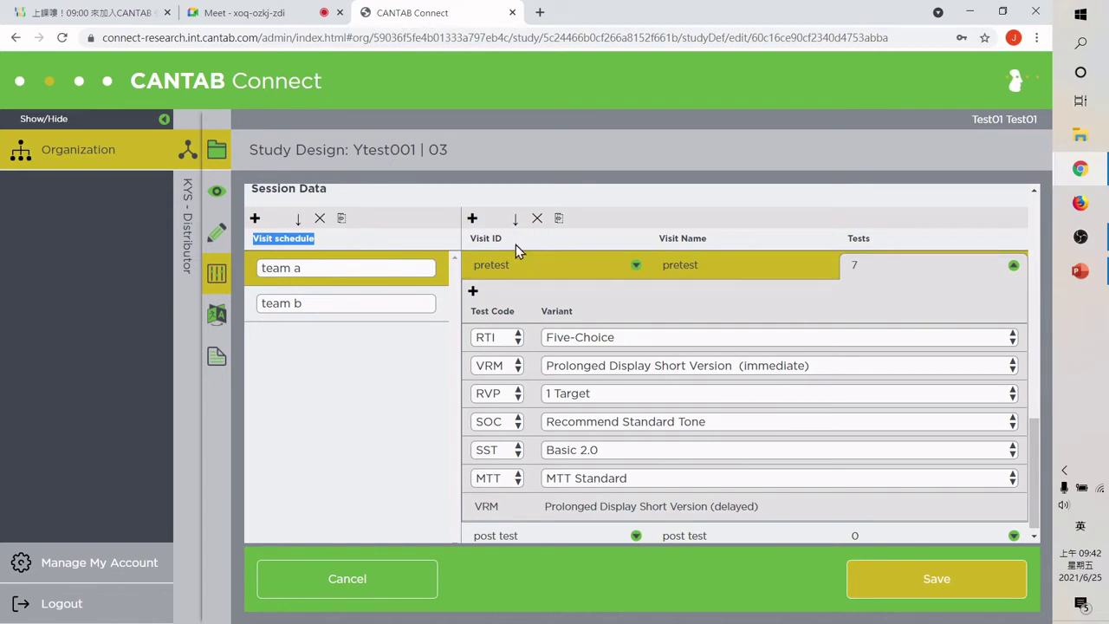
# Inspect the pretest visit's detail settings and its 7 tests, then collapse it back to one row.
pyautogui.moveTo(470, 238); pyautogui.dragTo(501, 240)
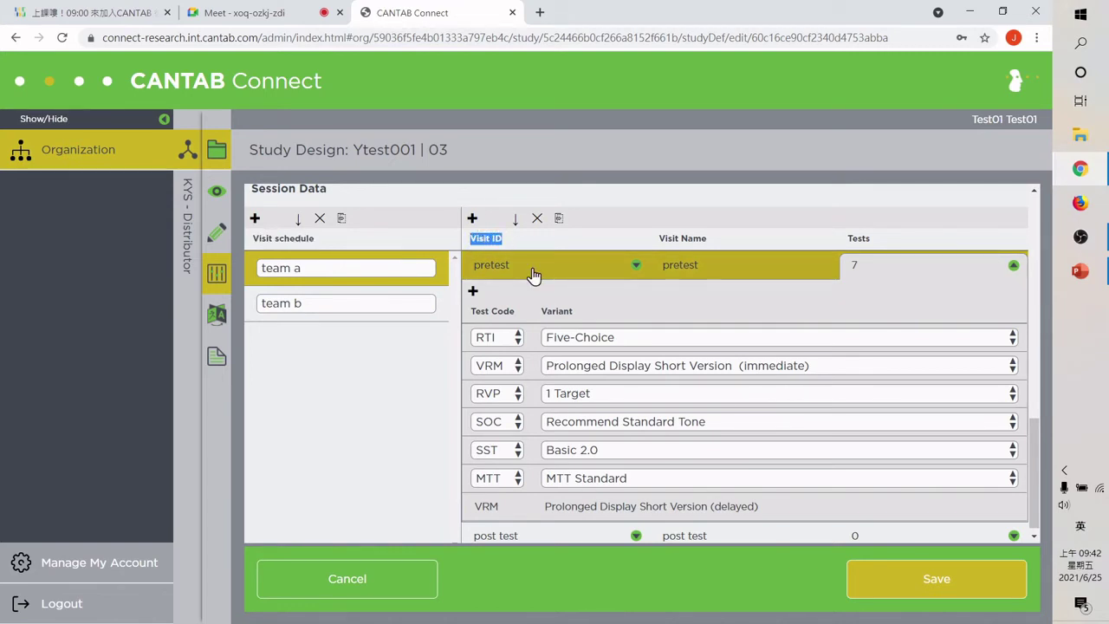
pyautogui.click(532, 271)
pyautogui.moveTo(511, 312); pyautogui.dragTo(468, 309)
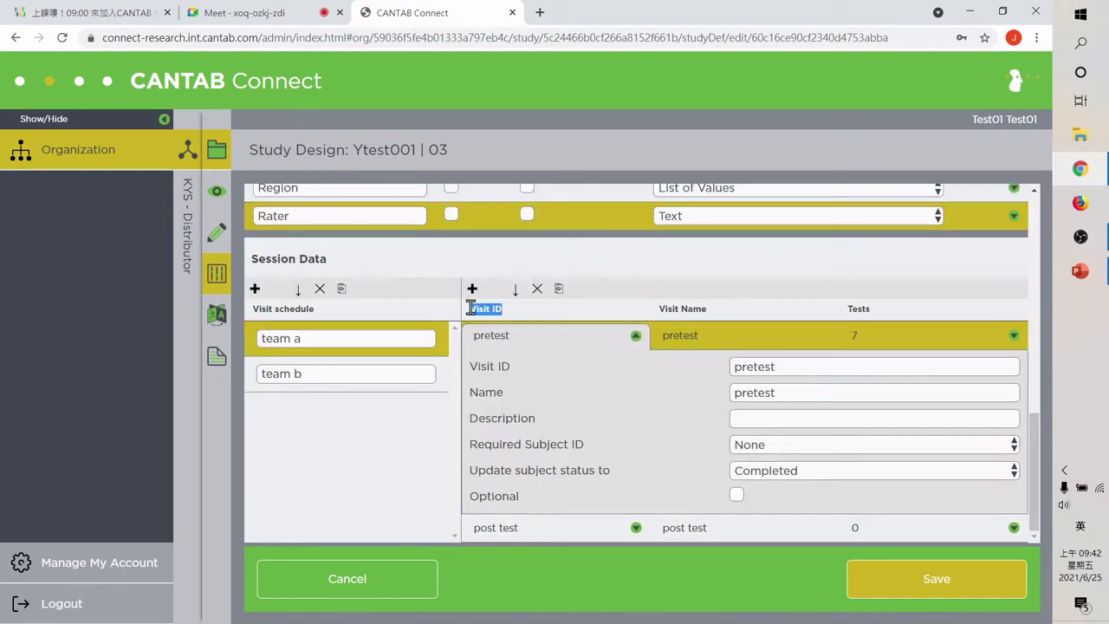
pyautogui.click(528, 335)
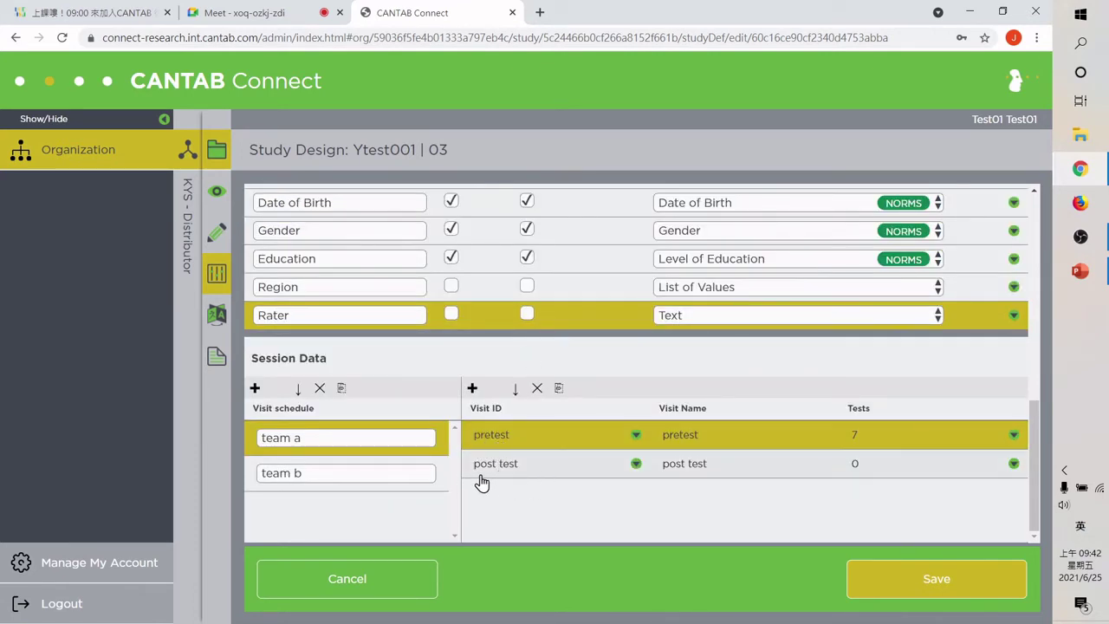
pyautogui.click(879, 439)
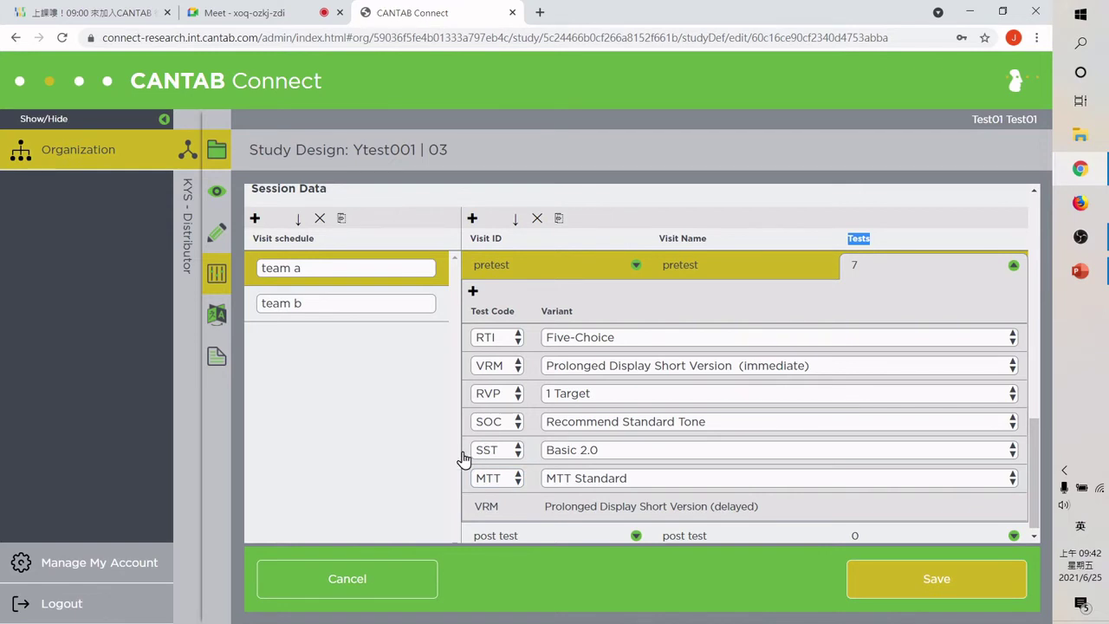
pyautogui.click(907, 270)
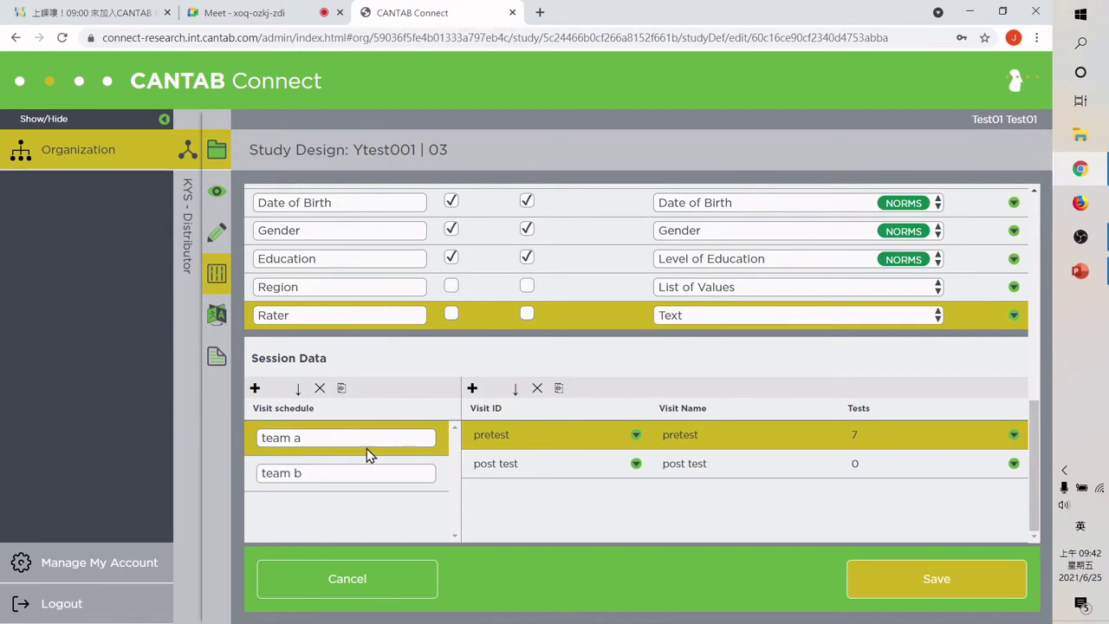
pyautogui.moveTo(319, 409); pyautogui.dragTo(344, 404)
pyautogui.click(364, 411)
pyautogui.click(304, 392)
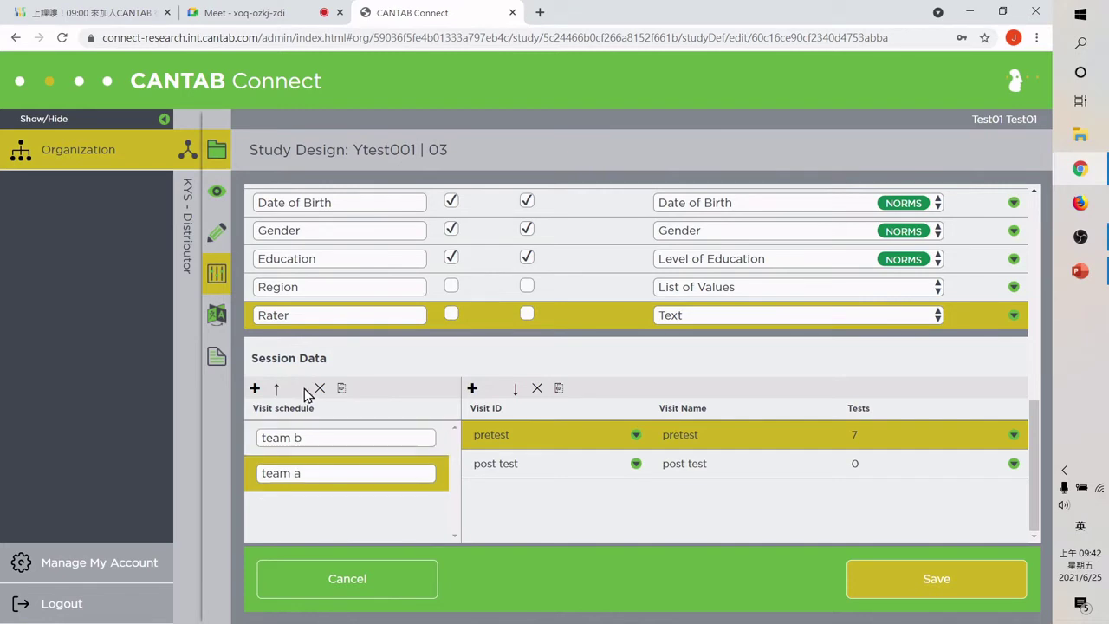
pyautogui.click(274, 390)
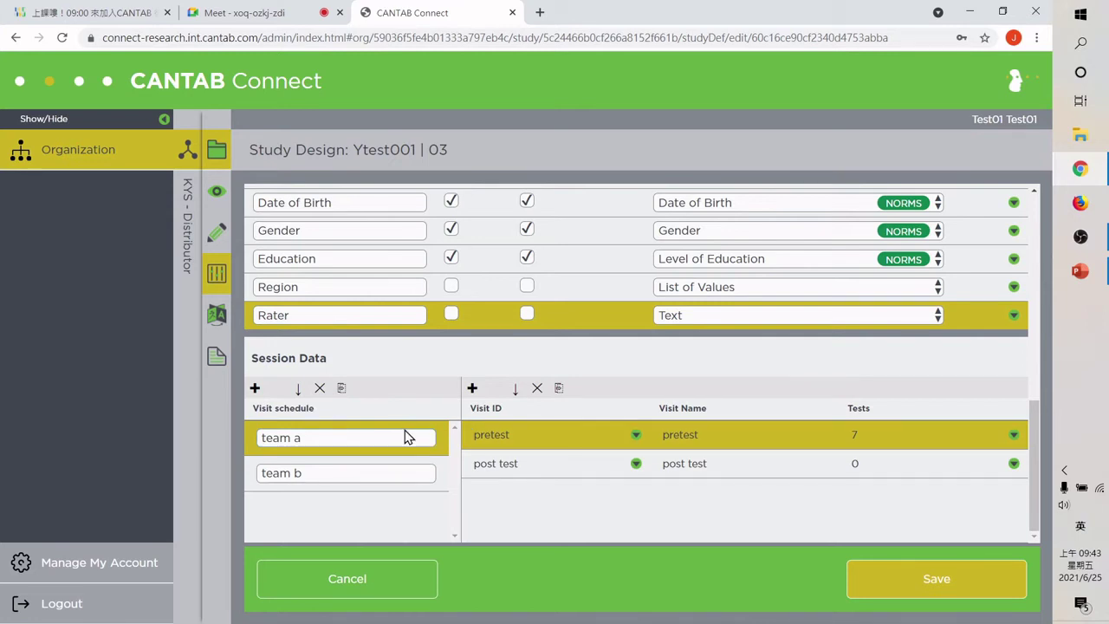
# Delete the team b visit schedule and confirm the deletion.
pyautogui.moveTo(251, 411); pyautogui.dragTo(340, 416)
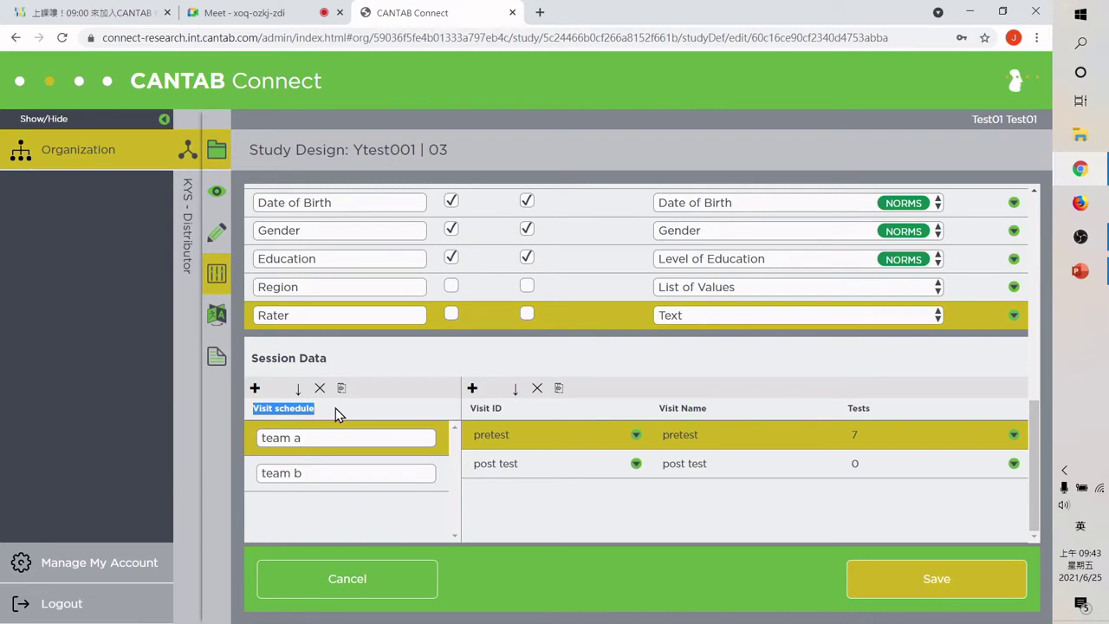
pyautogui.click(251, 453)
pyautogui.click(257, 481)
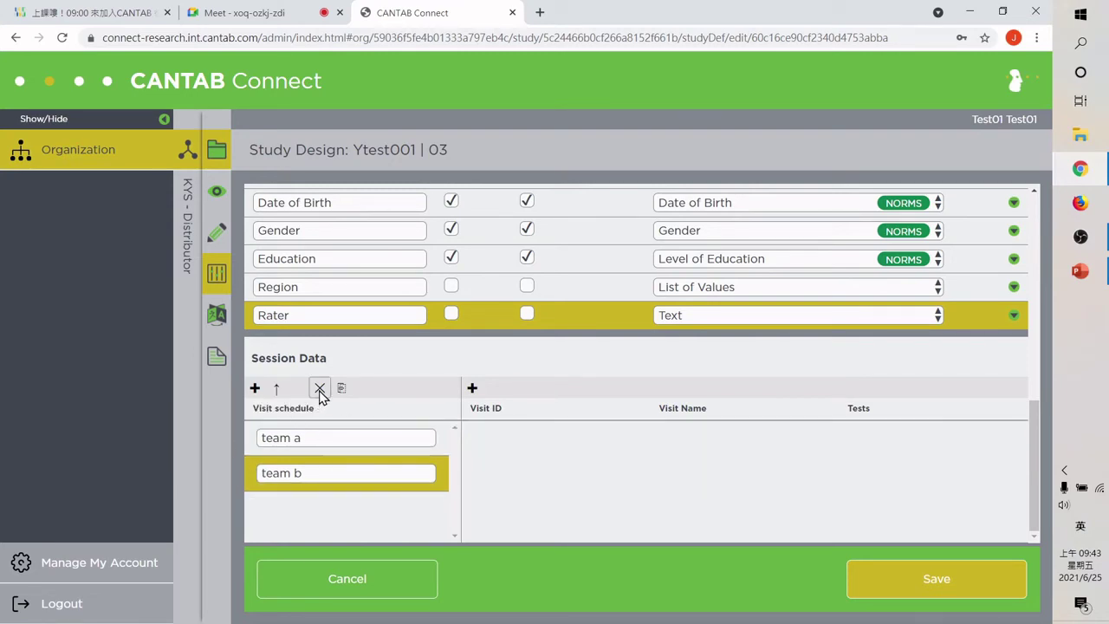
pyautogui.click(320, 389)
pyautogui.click(491, 379)
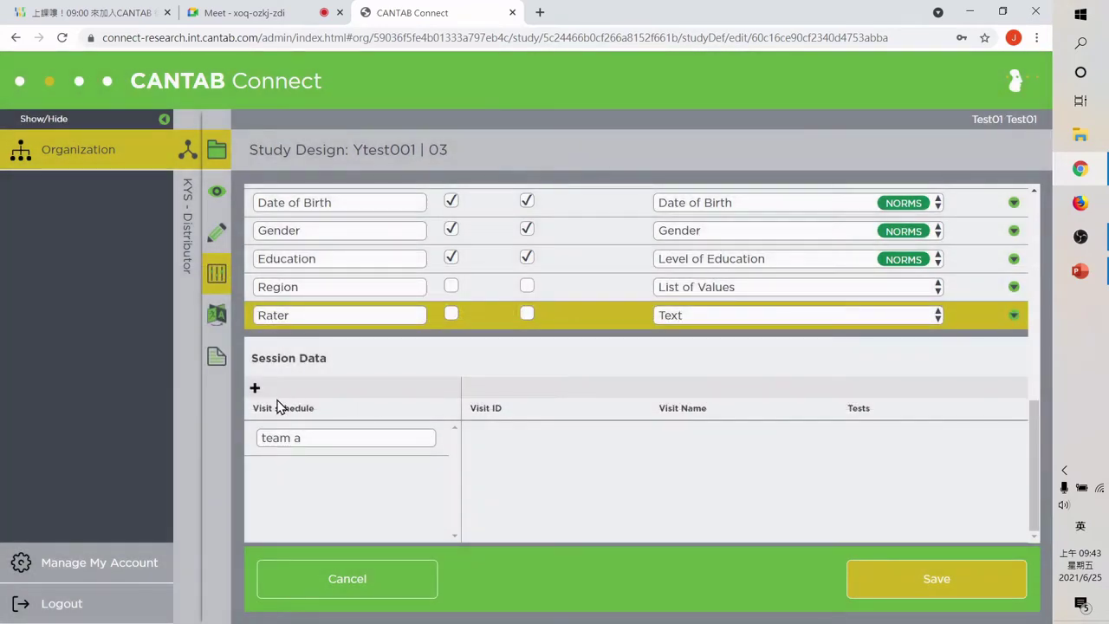
# Add a new empty visit schedule and name it 'team b'.
pyautogui.click(249, 454)
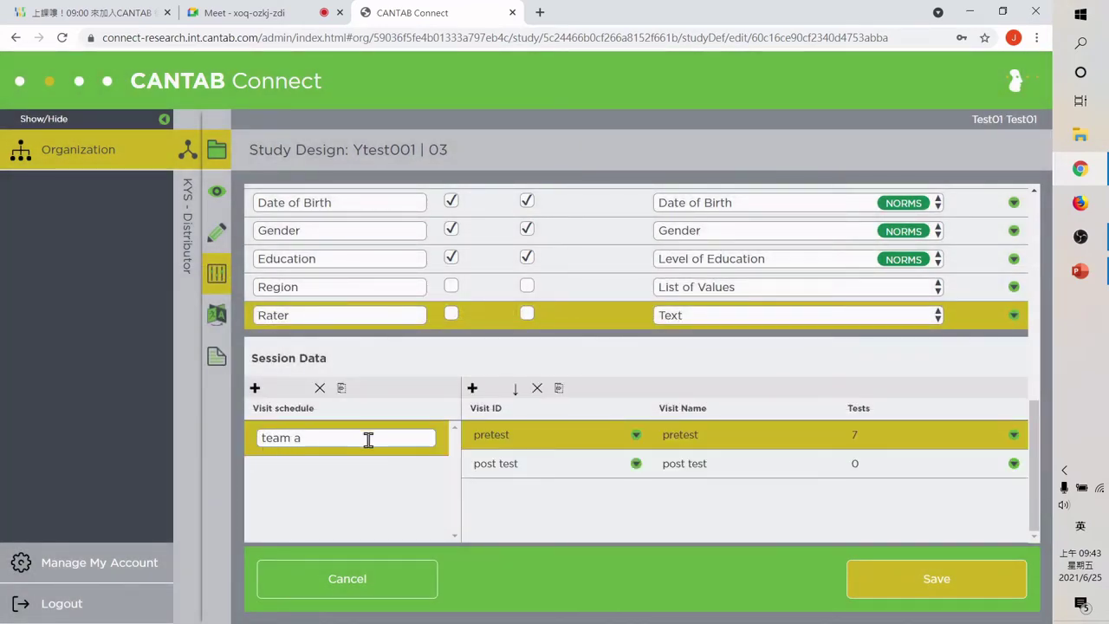
pyautogui.click(255, 387)
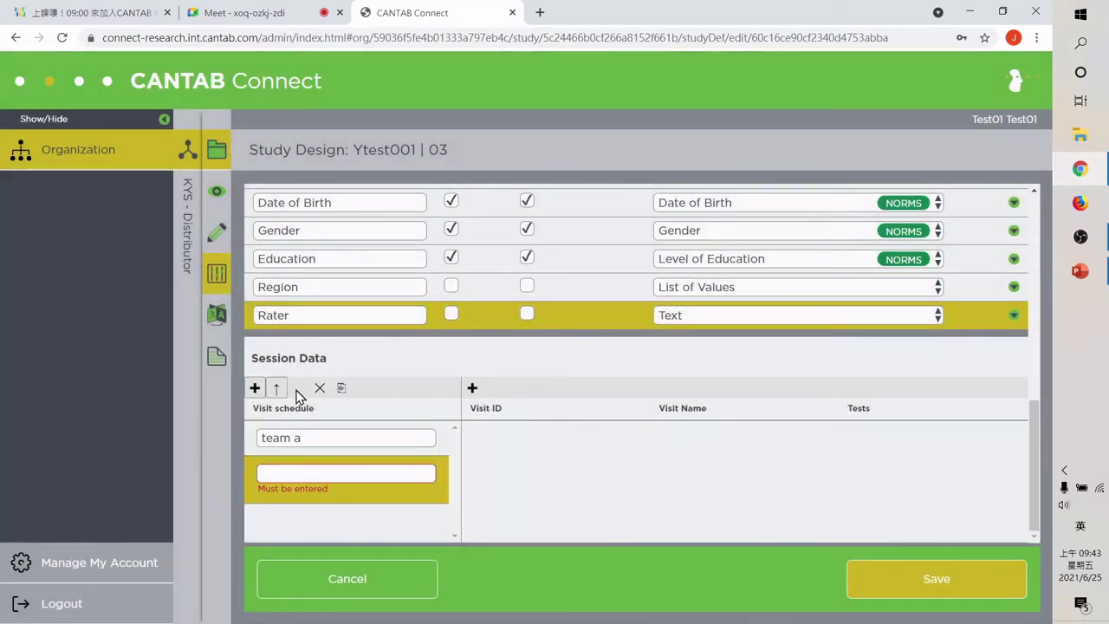
pyautogui.click(297, 472)
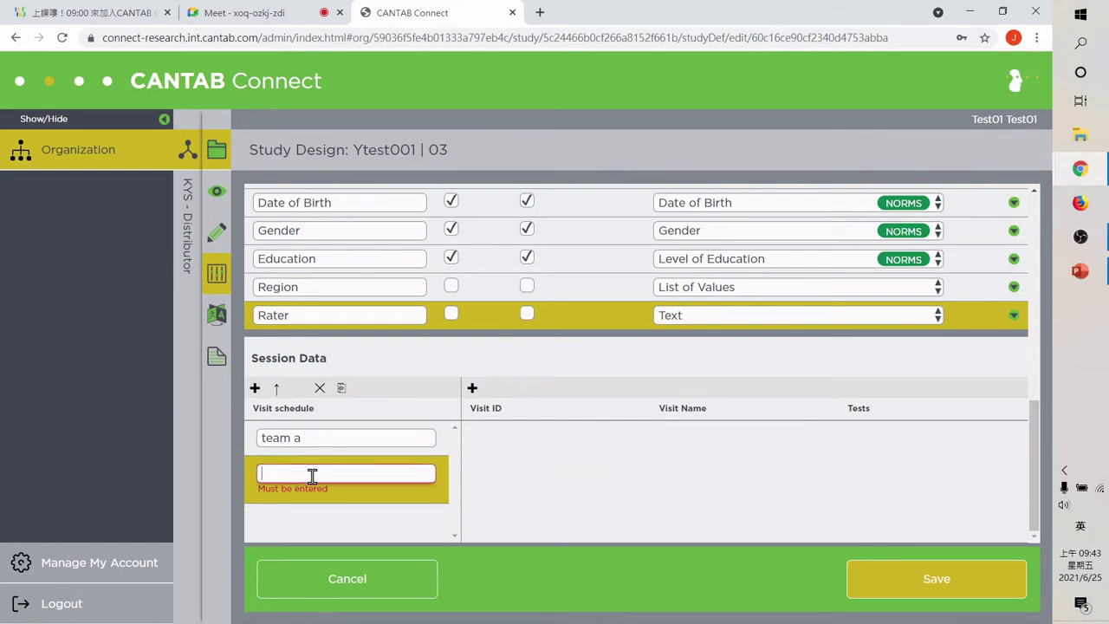
pyautogui.write('team b')
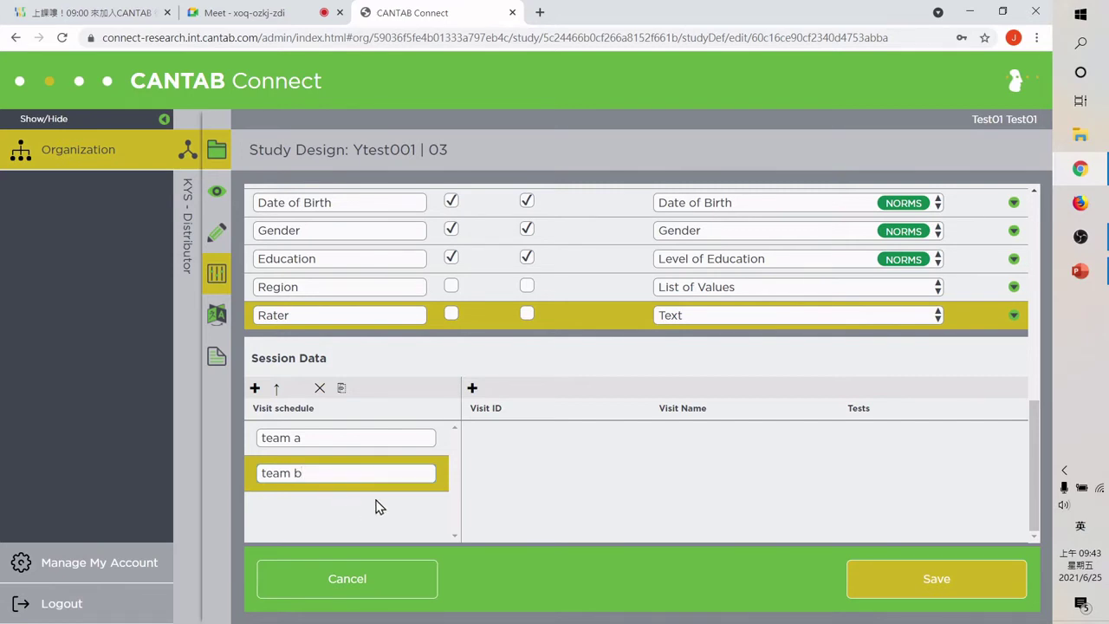
pyautogui.click(416, 450)
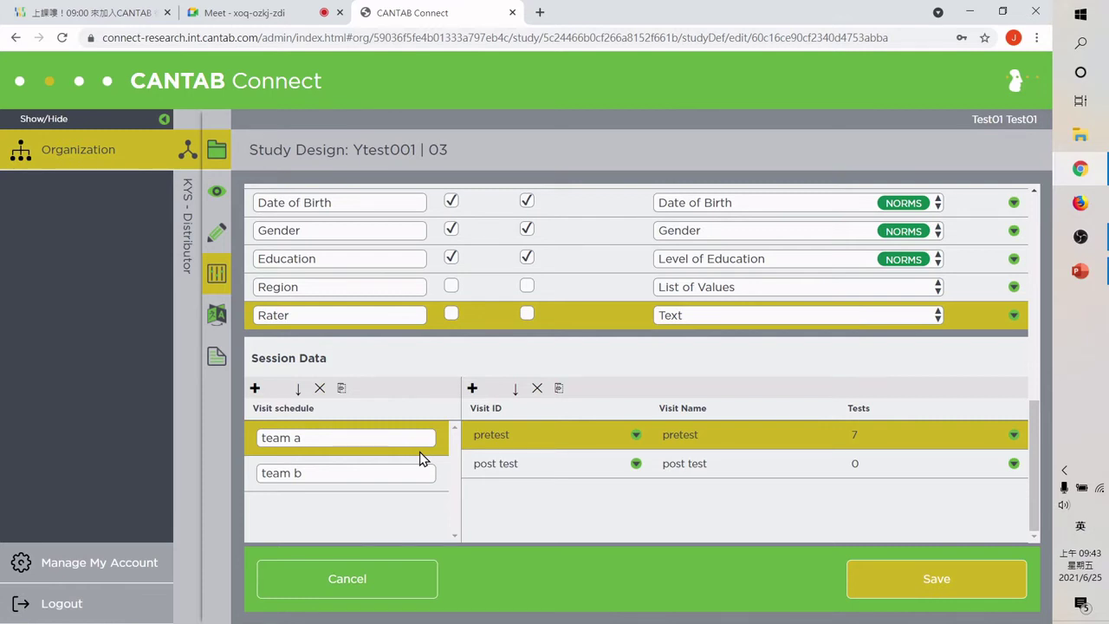
# Add two blank visits to team b's visit schedule.
pyautogui.click(519, 436)
pyautogui.scroll(-3, 520, 438)
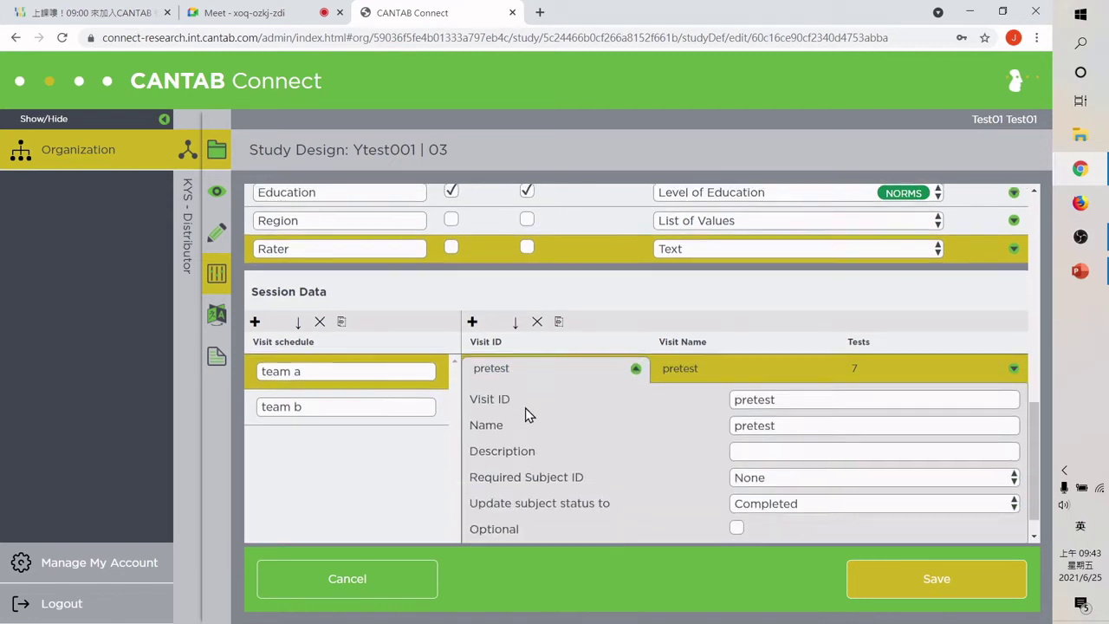
pyautogui.click(524, 369)
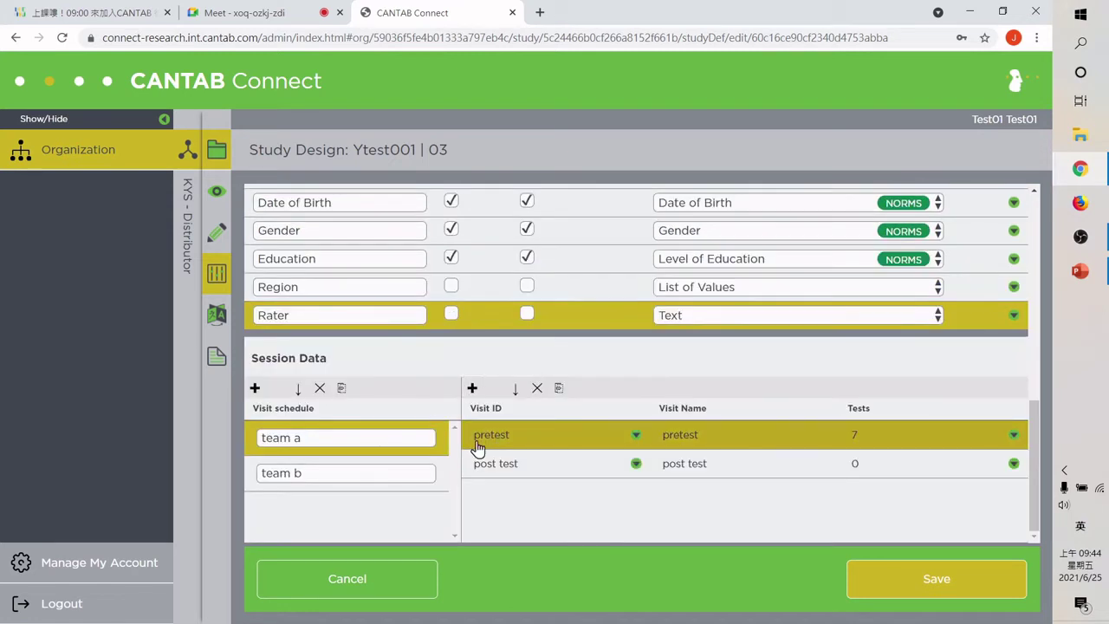
pyautogui.click(402, 473)
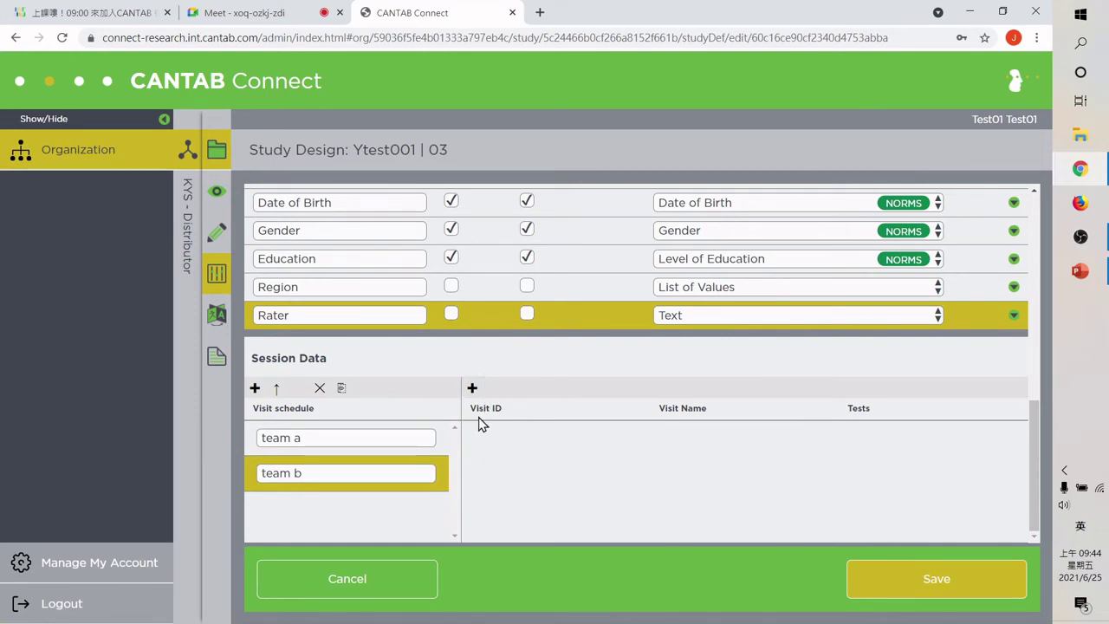
pyautogui.click(472, 388)
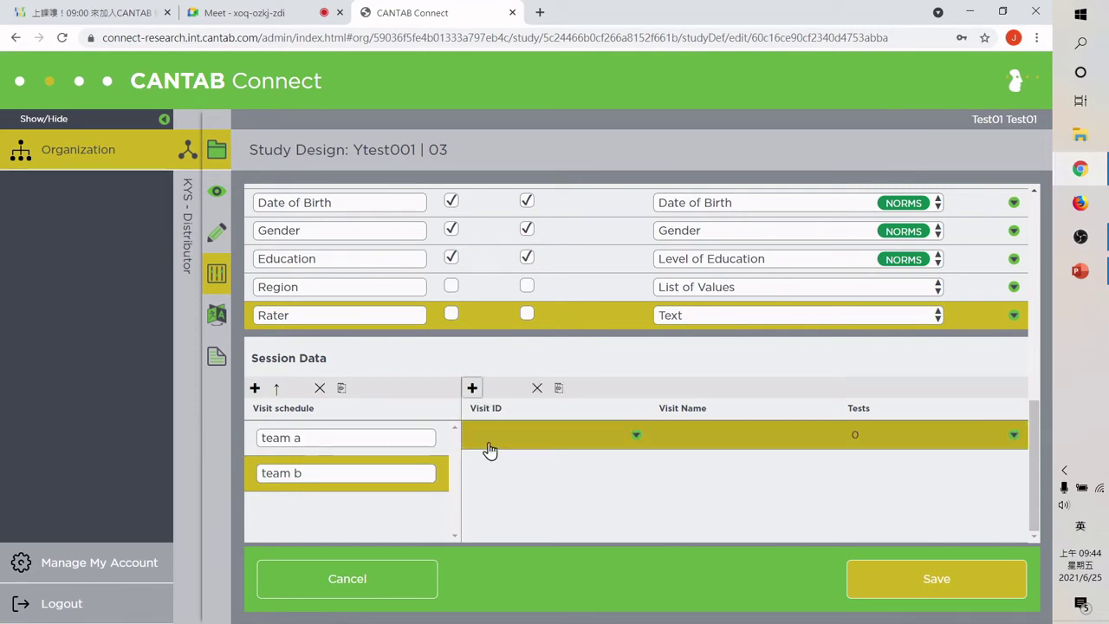
pyautogui.click(473, 390)
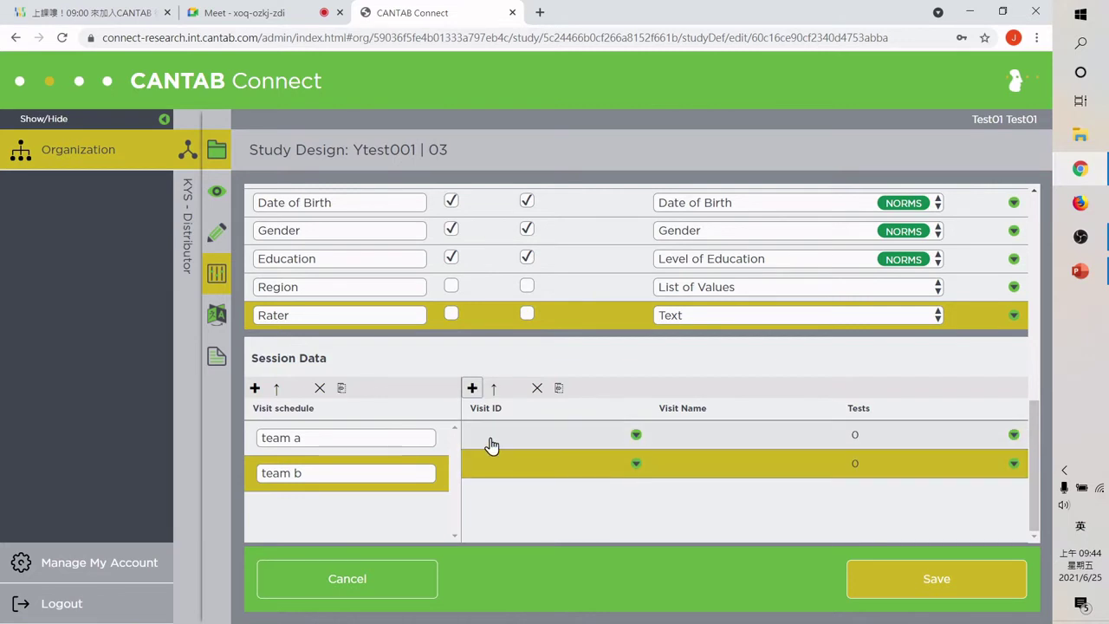
# Check team a's pretest Visit ID, Name and Description fields.
pyautogui.click(442, 443)
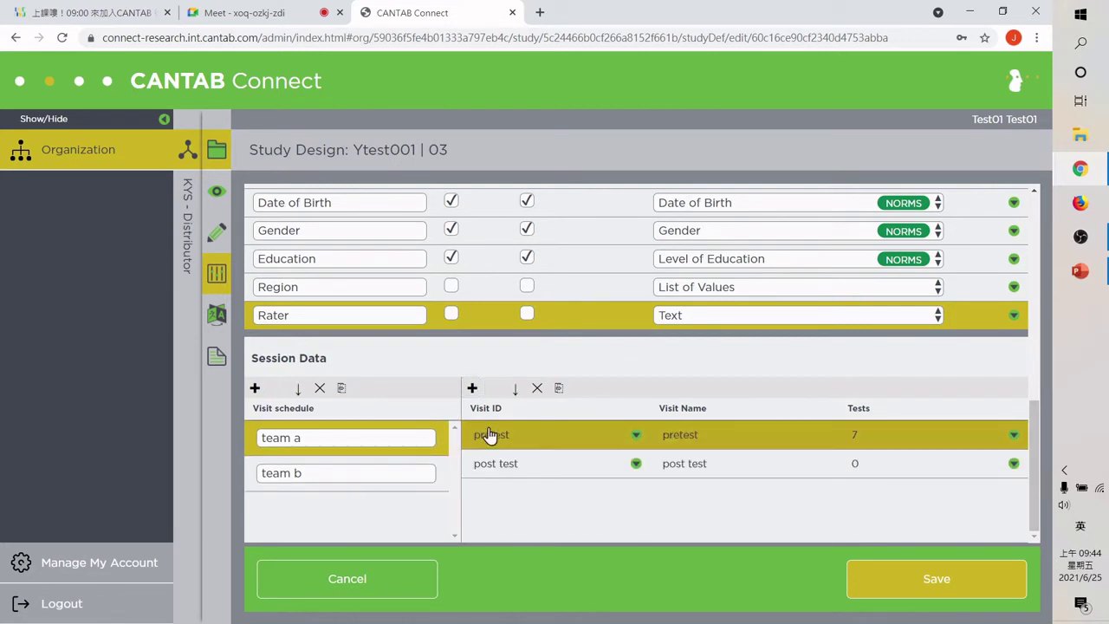
pyautogui.click(550, 438)
pyautogui.scroll(-1, 562, 443)
pyautogui.scroll(-1, 554, 428)
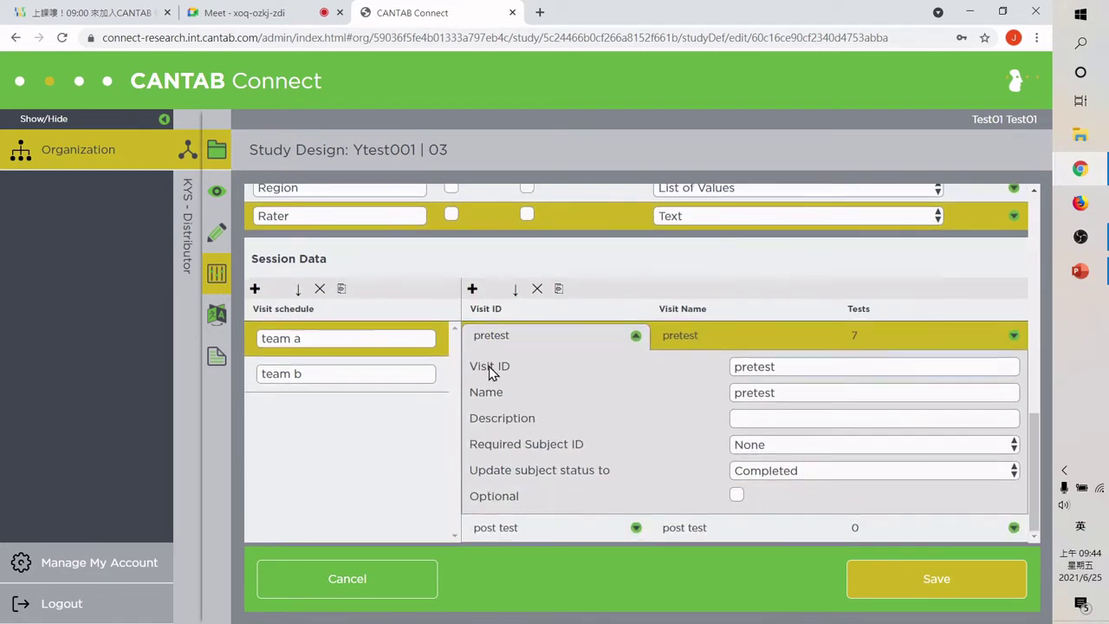
pyautogui.moveTo(735, 366); pyautogui.dragTo(784, 365)
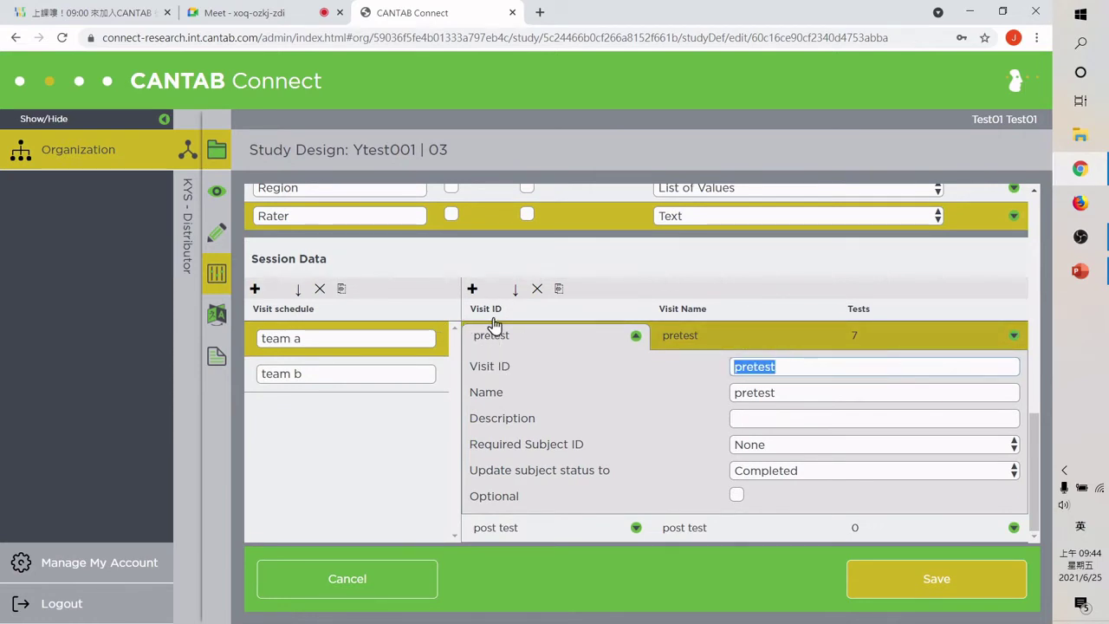
pyautogui.moveTo(737, 392); pyautogui.dragTo(780, 392)
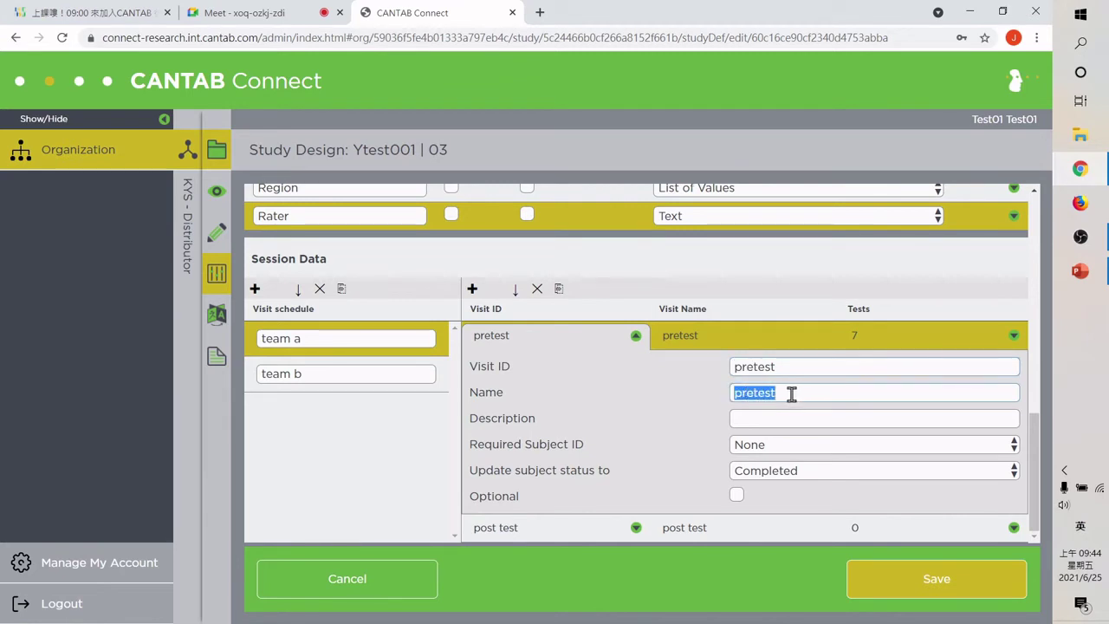
pyautogui.click(790, 367)
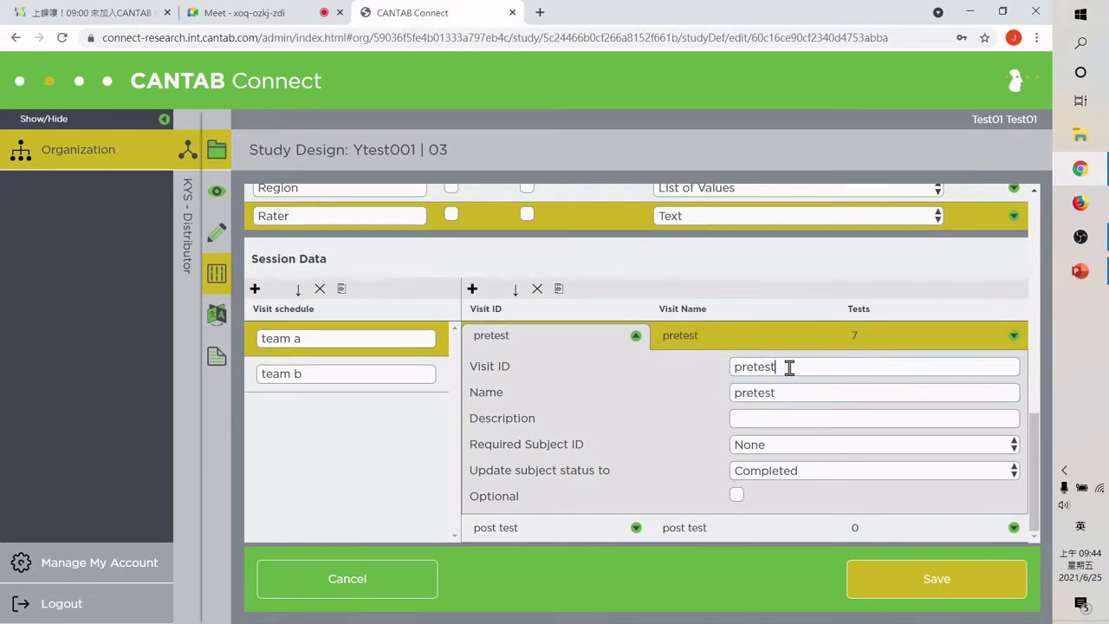
pyautogui.click(788, 393)
pyautogui.moveTo(789, 393); pyautogui.dragTo(725, 400)
pyautogui.click(737, 416)
pyautogui.click(596, 347)
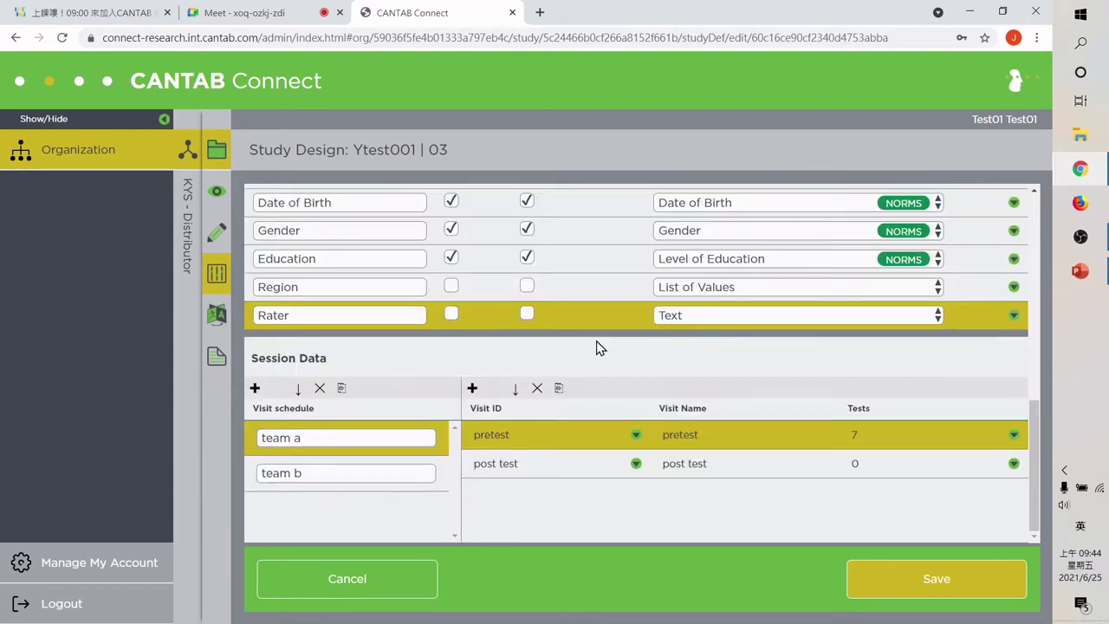
pyautogui.click(548, 476)
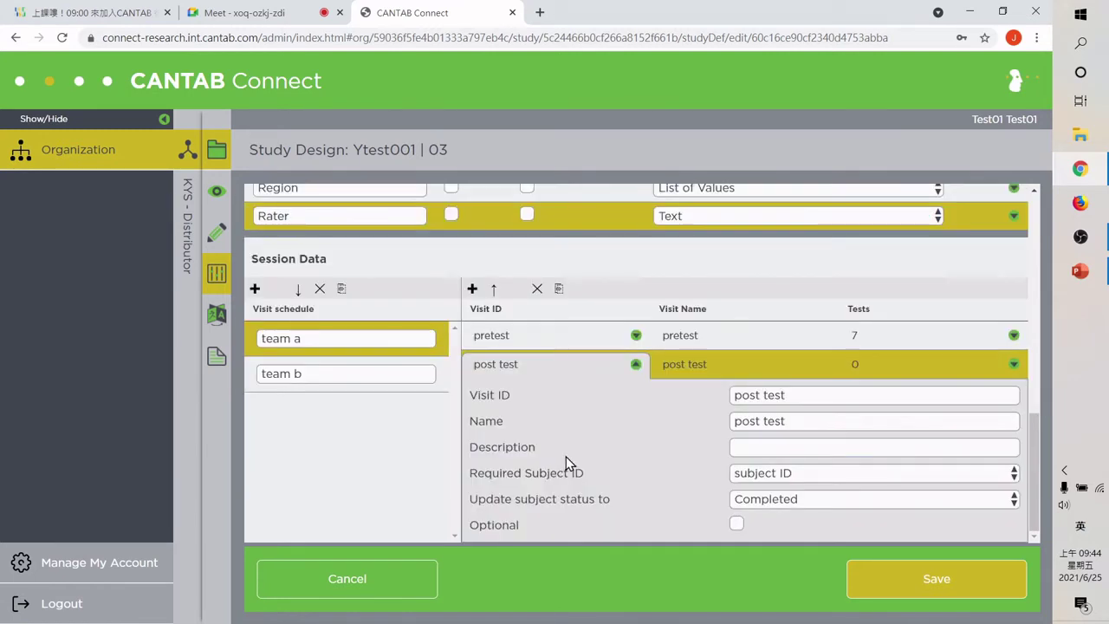
pyautogui.click(596, 368)
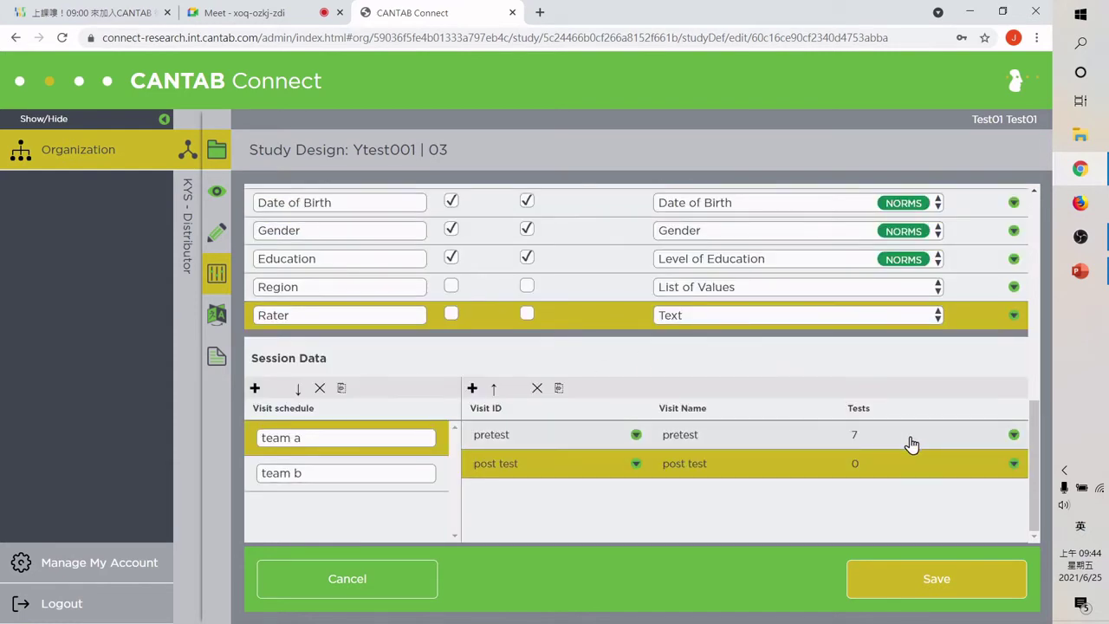
pyautogui.click(909, 445)
pyautogui.scroll(-1, 911, 359)
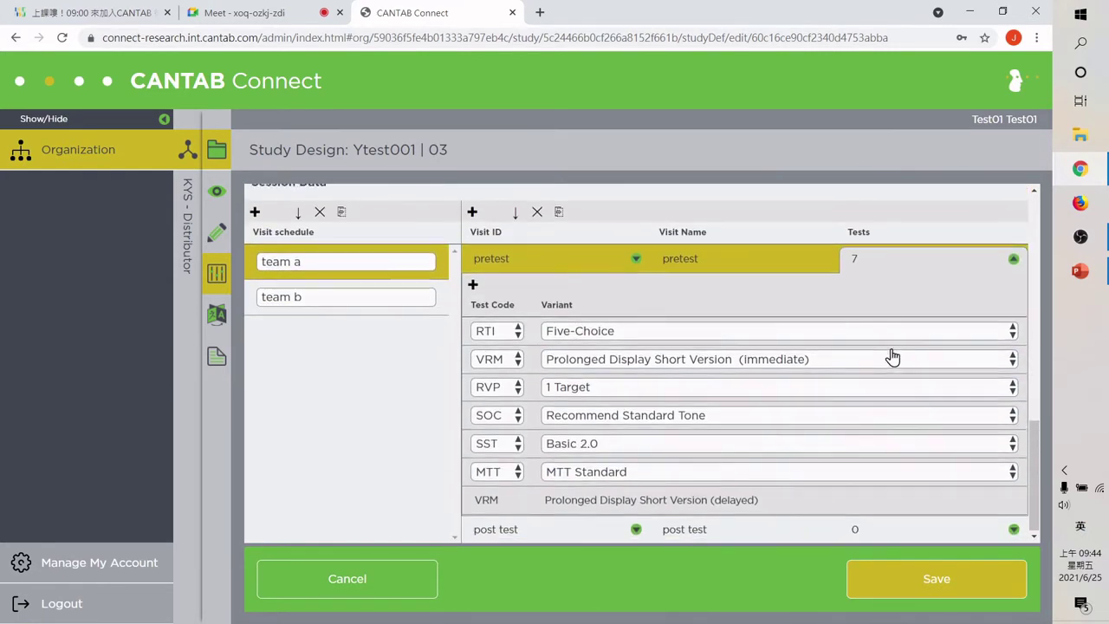
pyautogui.click(474, 283)
pyautogui.scroll(-1, 500, 329)
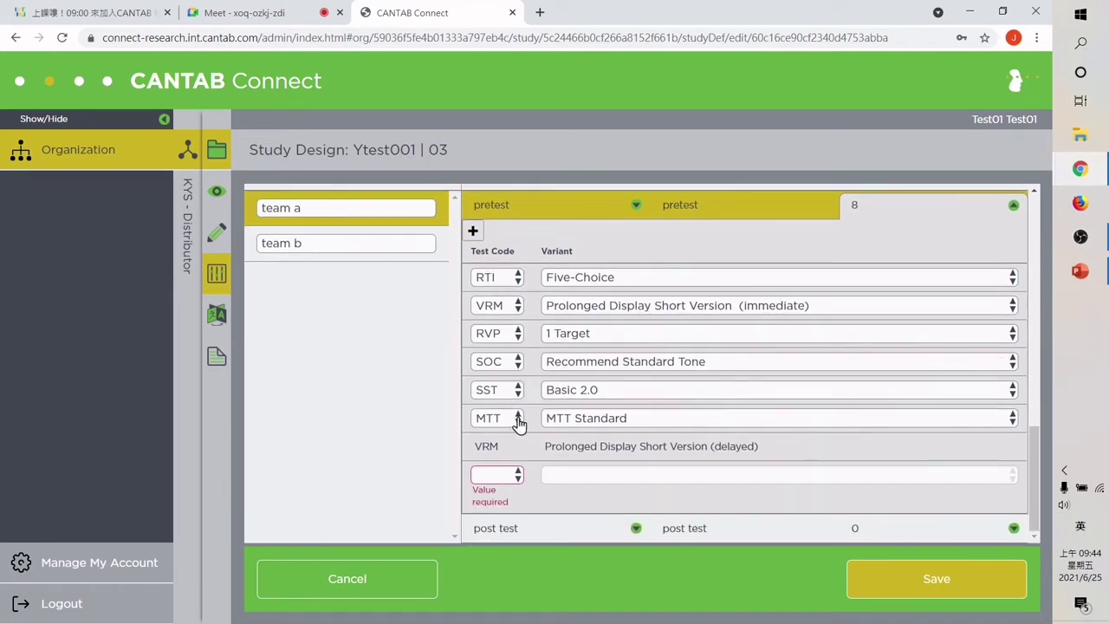
pyautogui.click(509, 475)
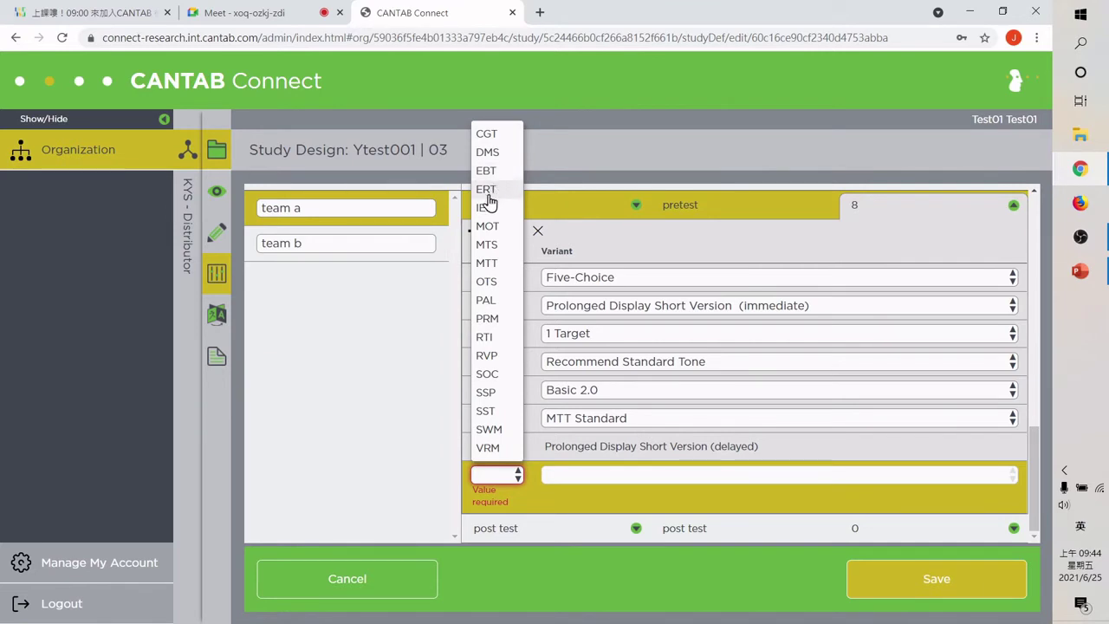
pyautogui.click(626, 252)
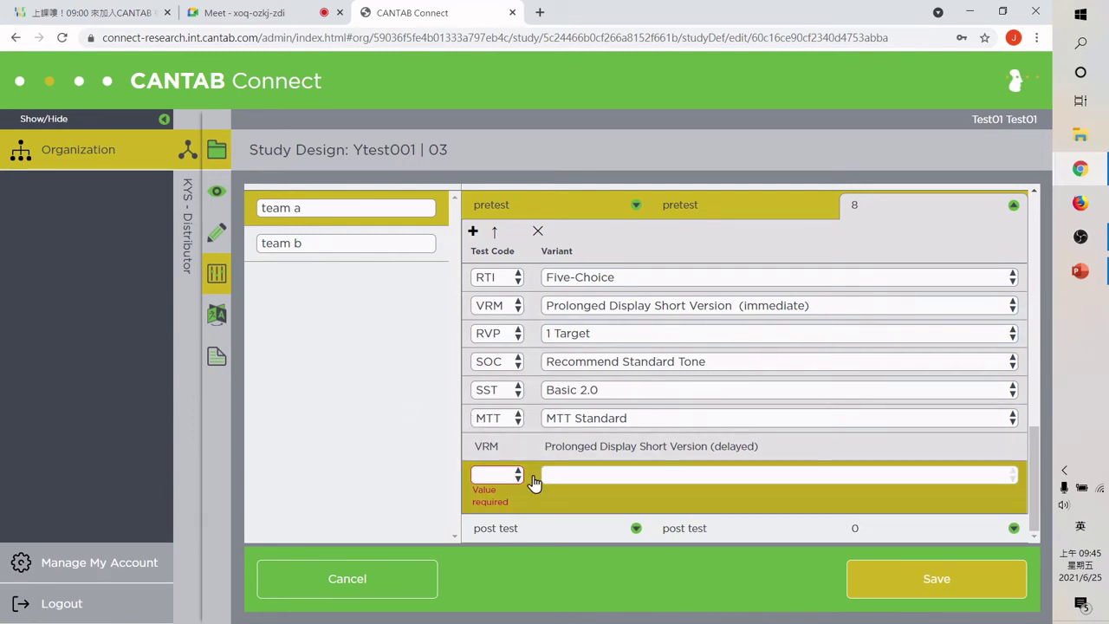
pyautogui.click(538, 231)
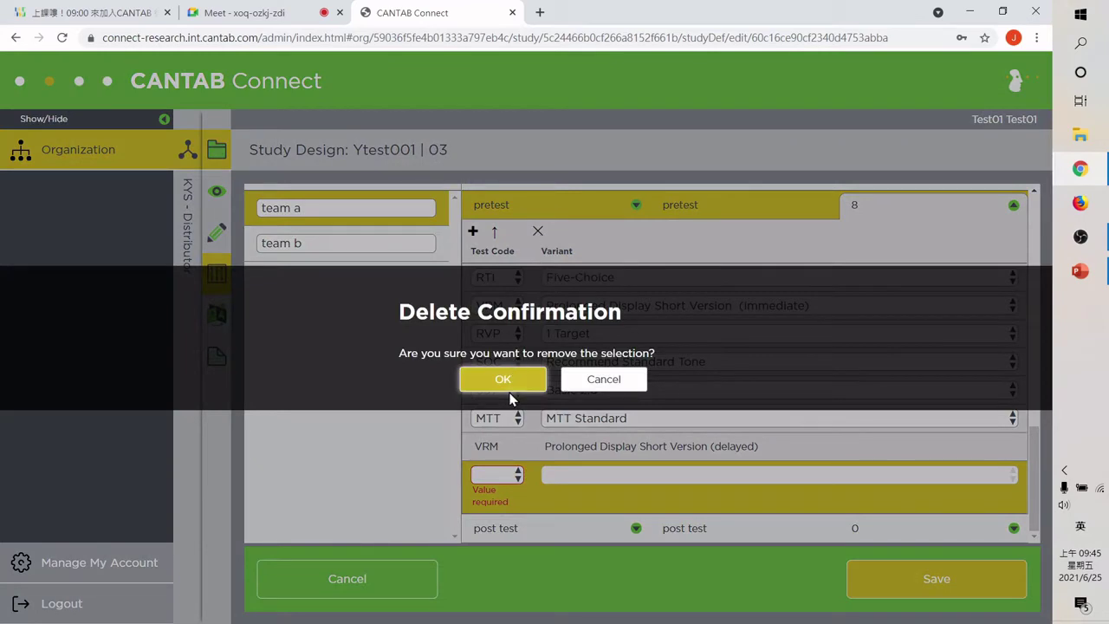
pyautogui.click(510, 388)
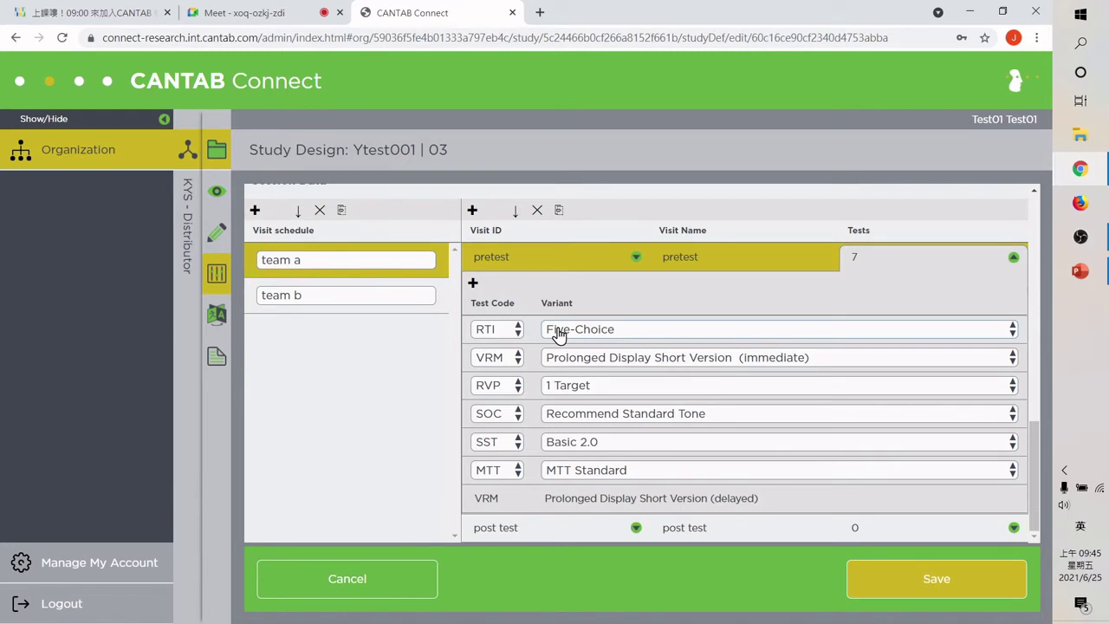
# Replace the pretest's RTI test with CGT, variant Ascending First Shortened.
pyautogui.click(496, 340)
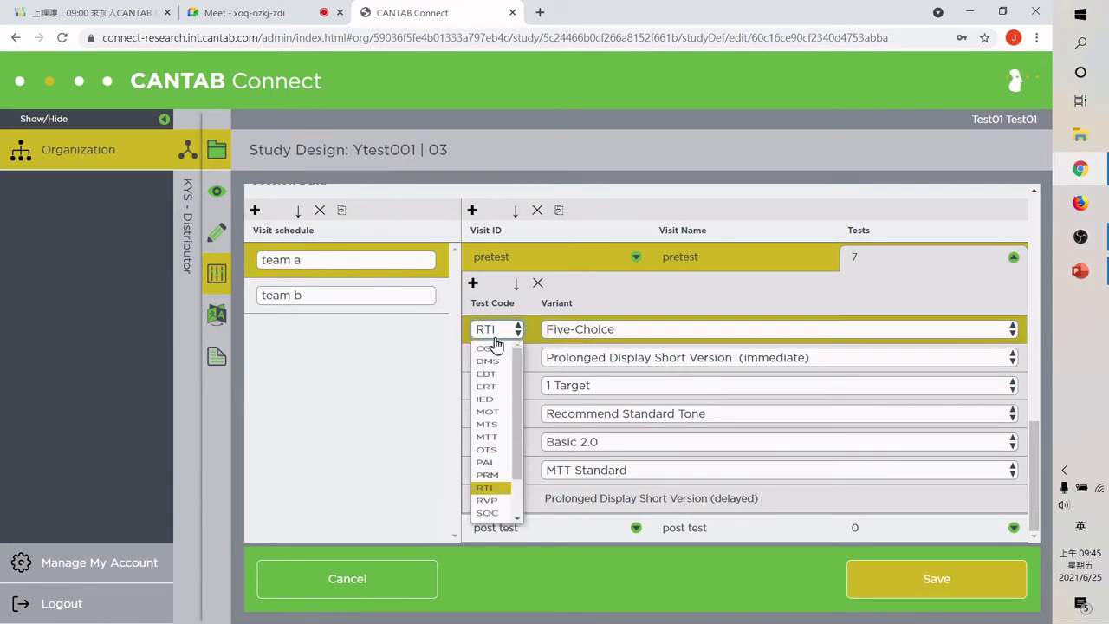
pyautogui.click(488, 354)
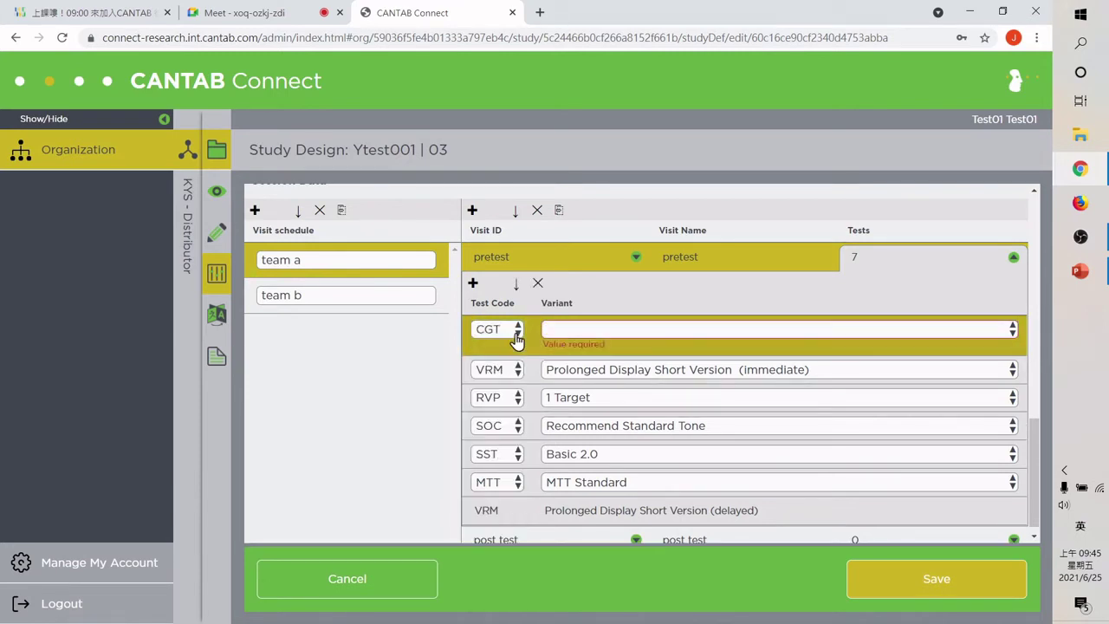
pyautogui.click(572, 331)
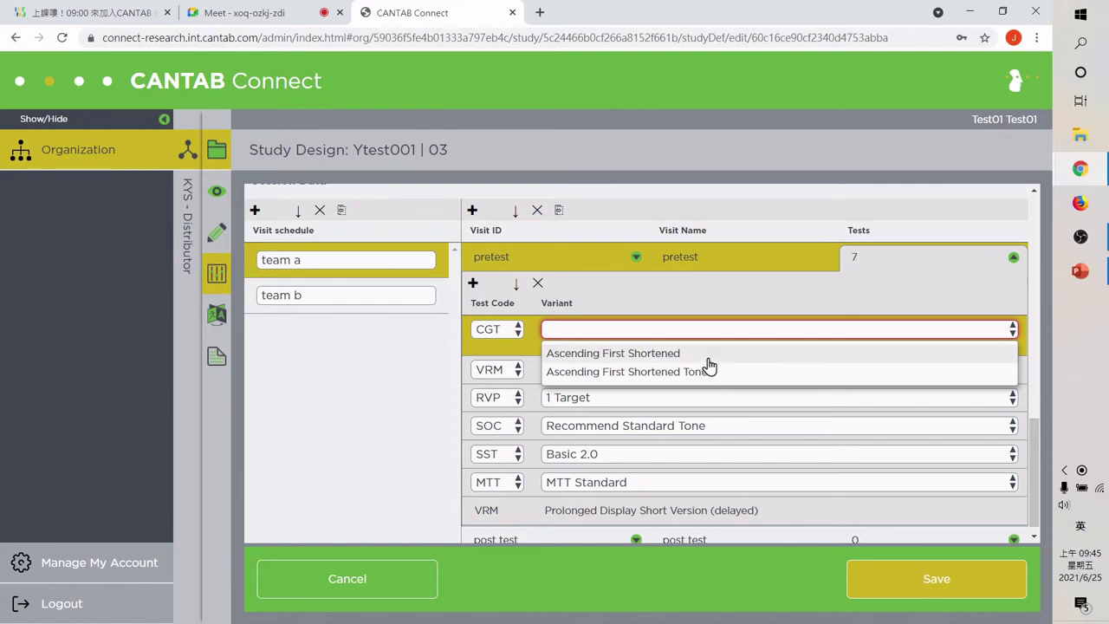
pyautogui.click(711, 355)
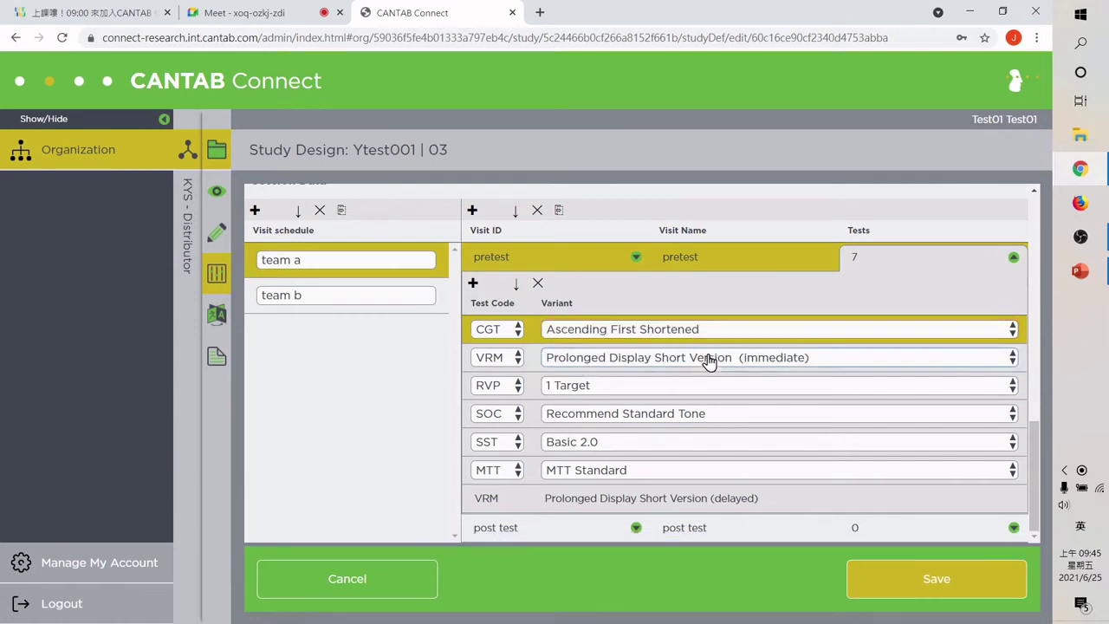
pyautogui.click(507, 336)
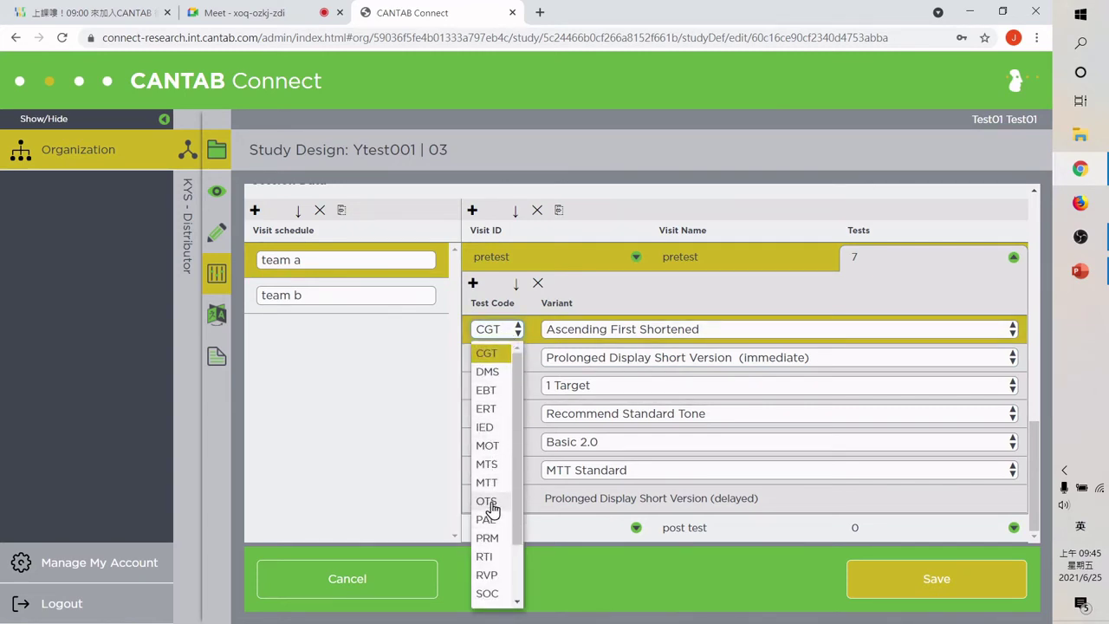
# Switch the CGT test to OTS with the Alternative variant.
pyautogui.click(487, 502)
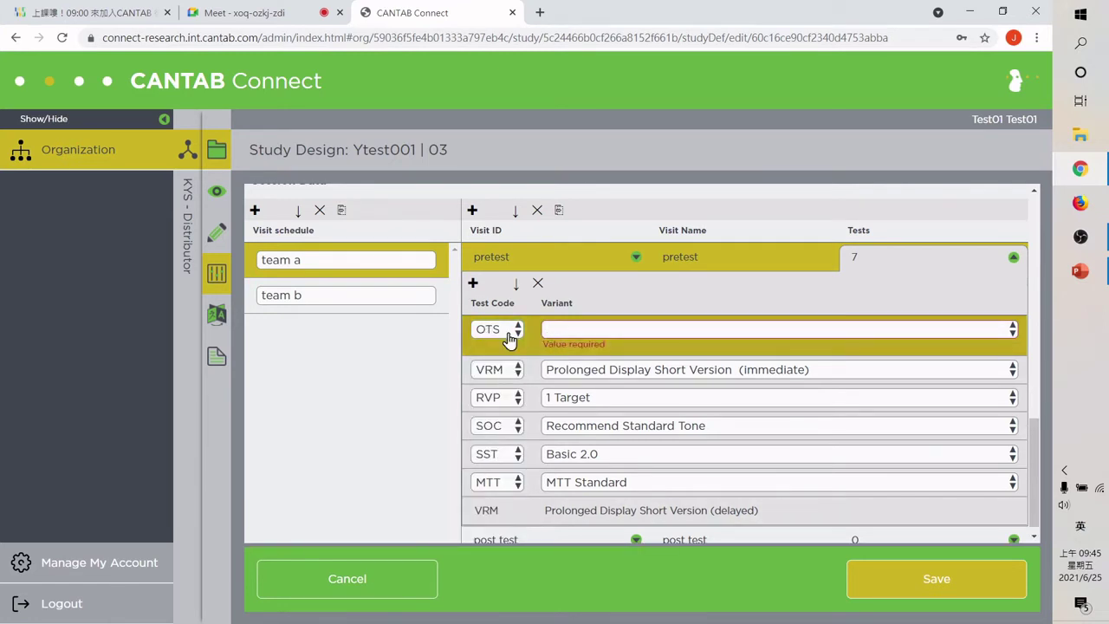
pyautogui.click(571, 333)
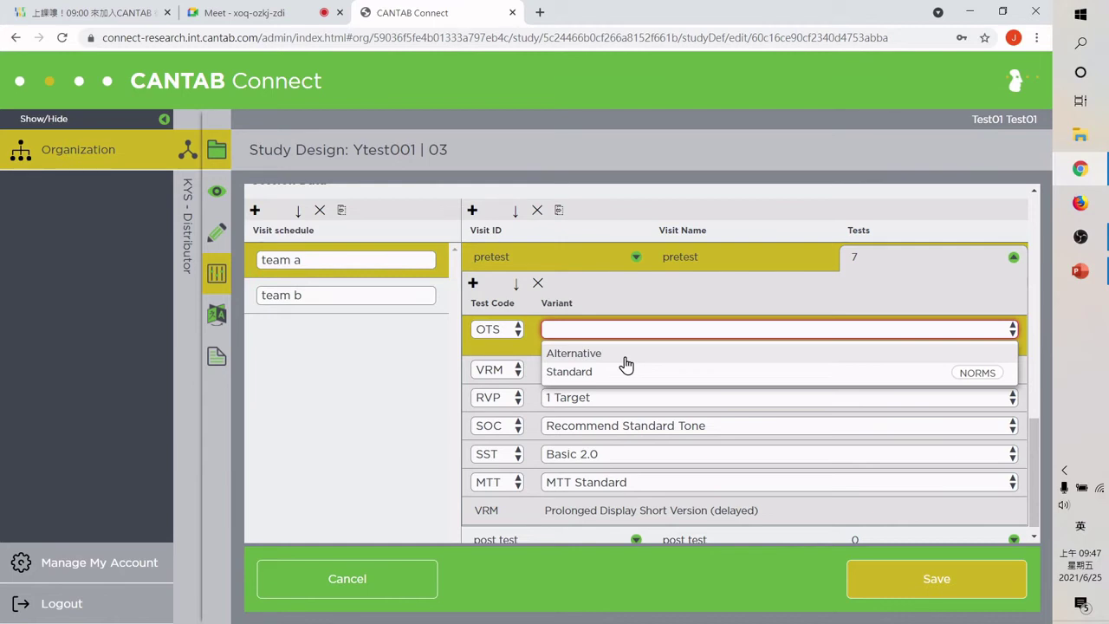
pyautogui.click(625, 357)
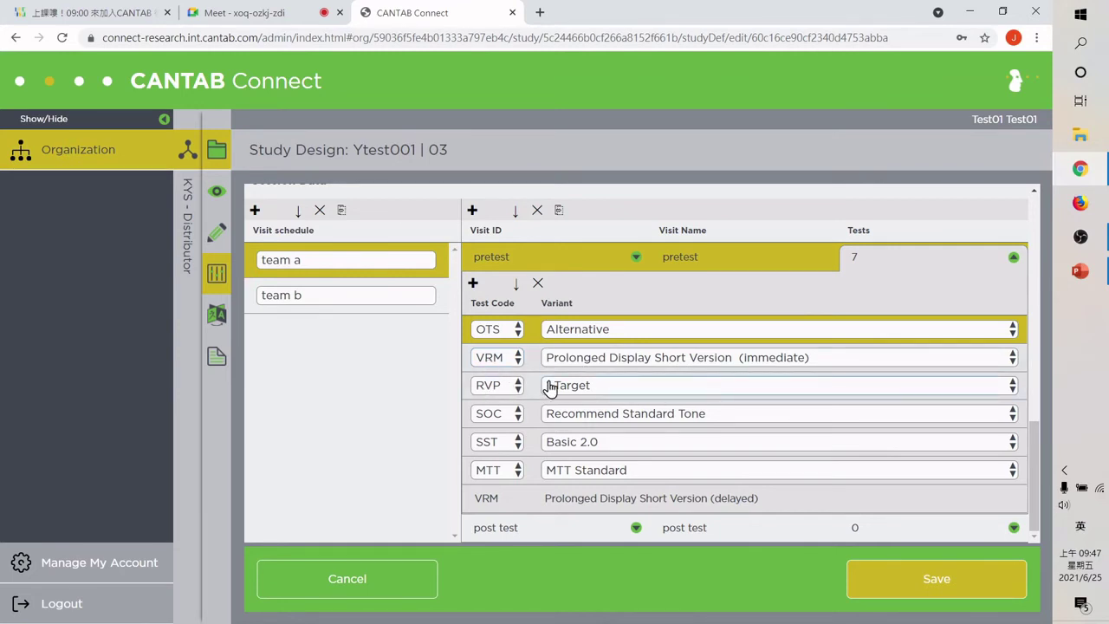
# Set the VRM test's variant to Recommended Standard instead of Prolonged Display Short Version.
pyautogui.click(491, 363)
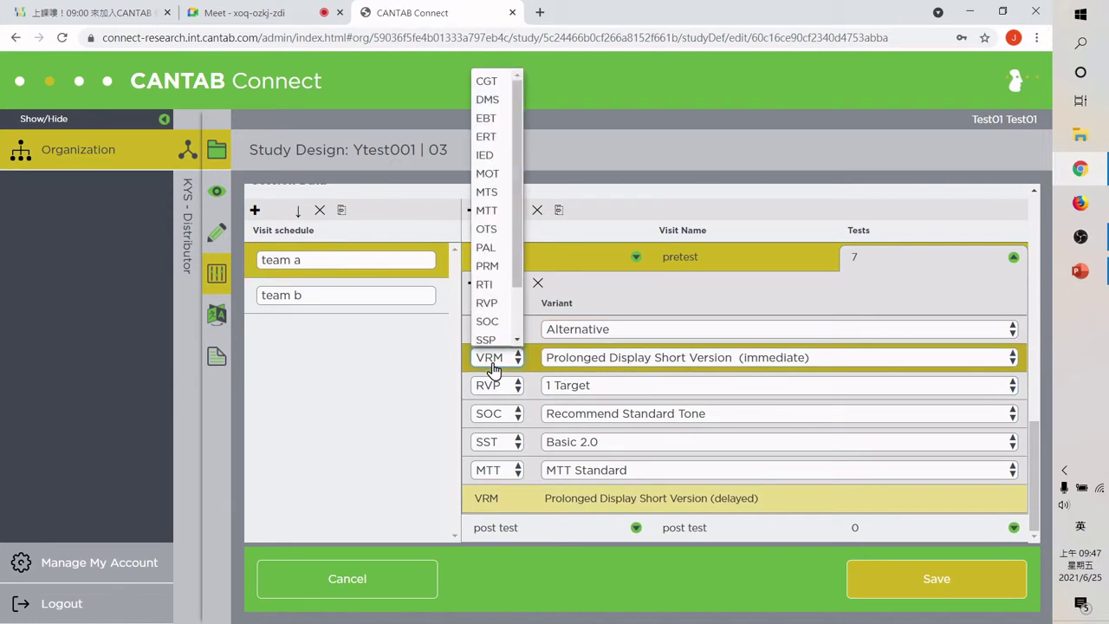
pyautogui.click(499, 363)
pyautogui.click(507, 363)
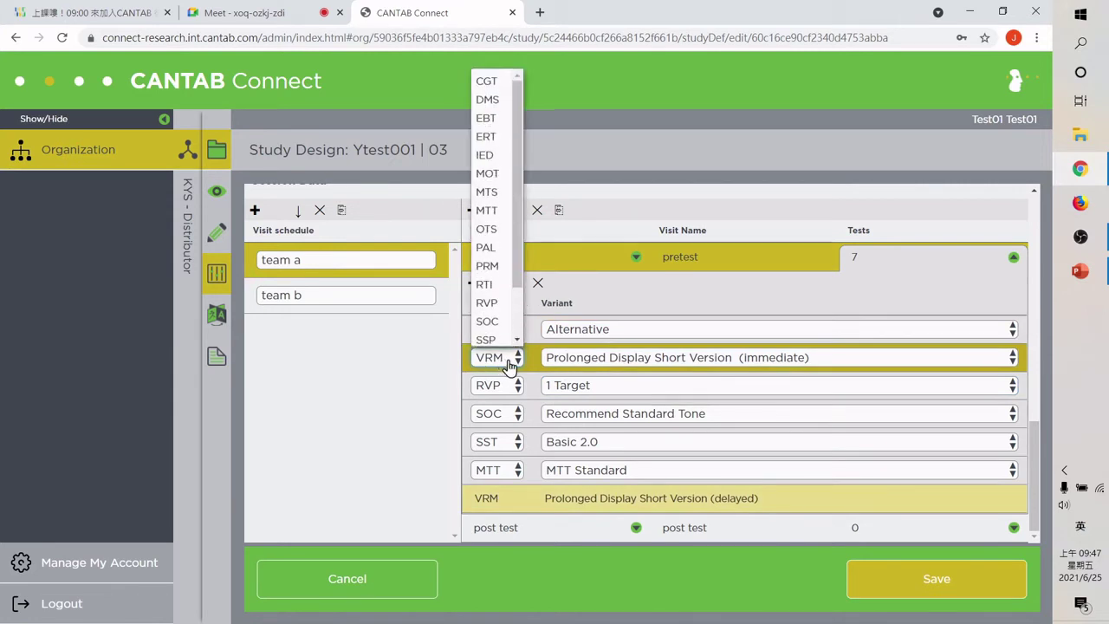
pyautogui.click(509, 333)
pyautogui.click(508, 373)
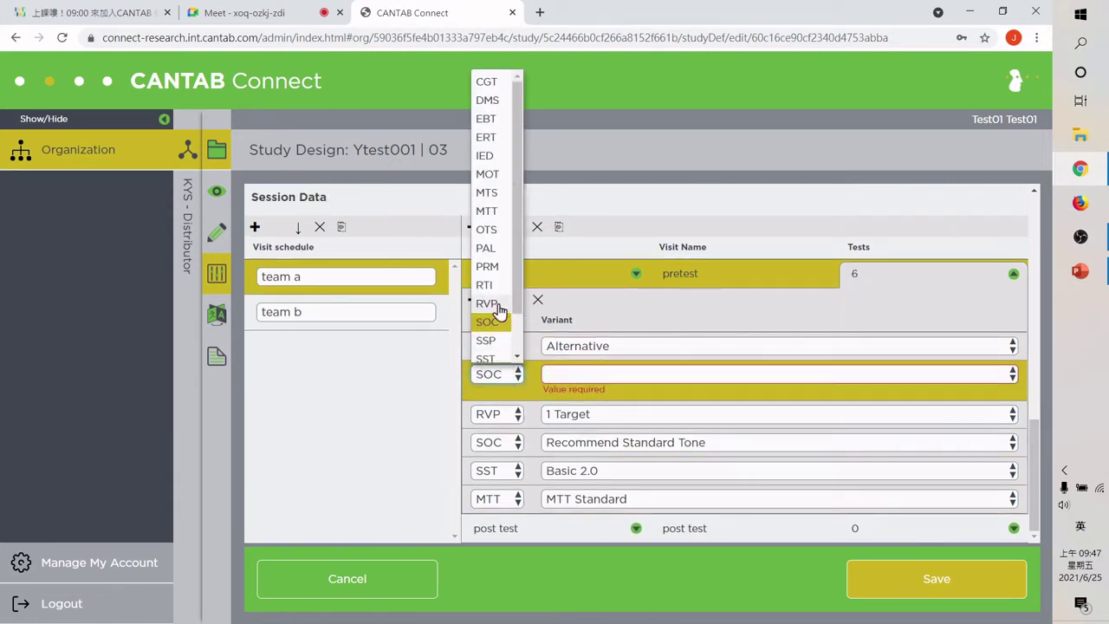
pyautogui.scroll(-2, 487, 137)
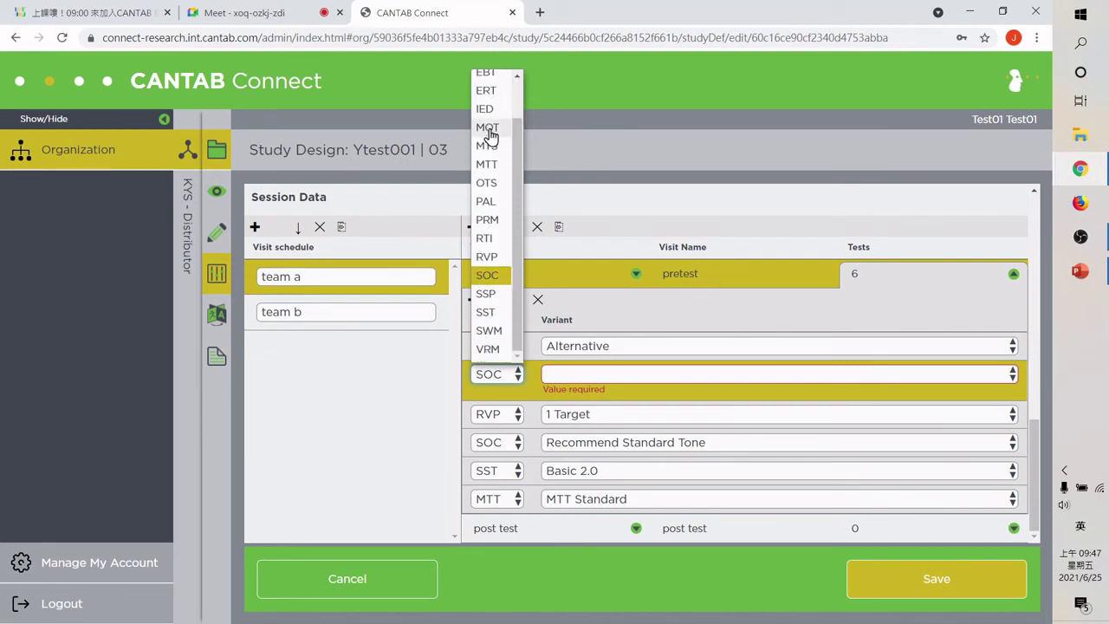
pyautogui.click(482, 354)
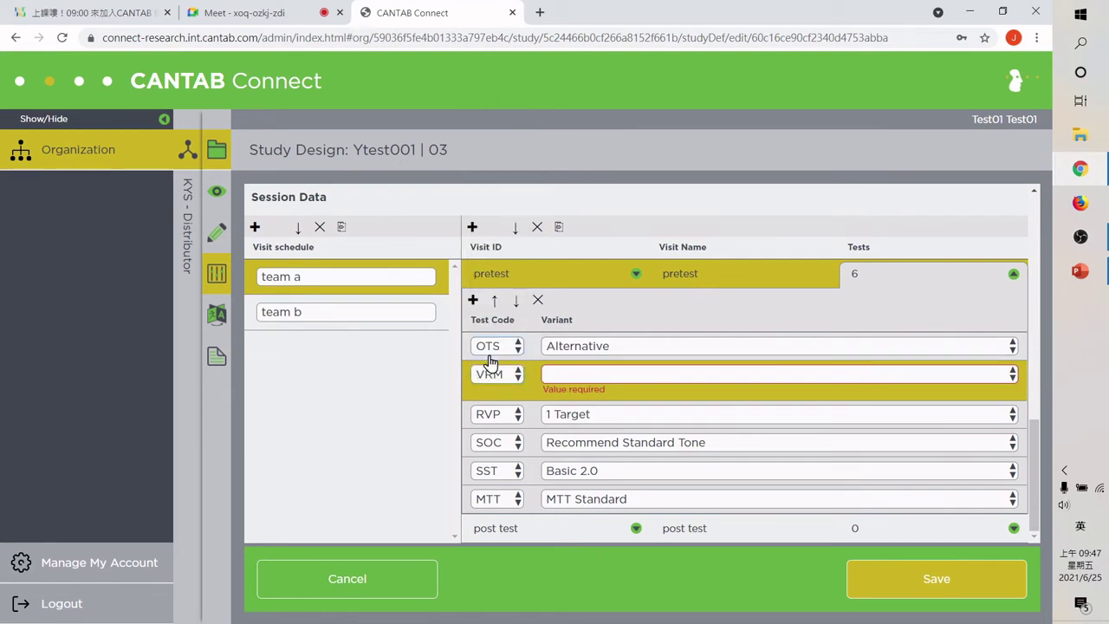
pyautogui.click(606, 382)
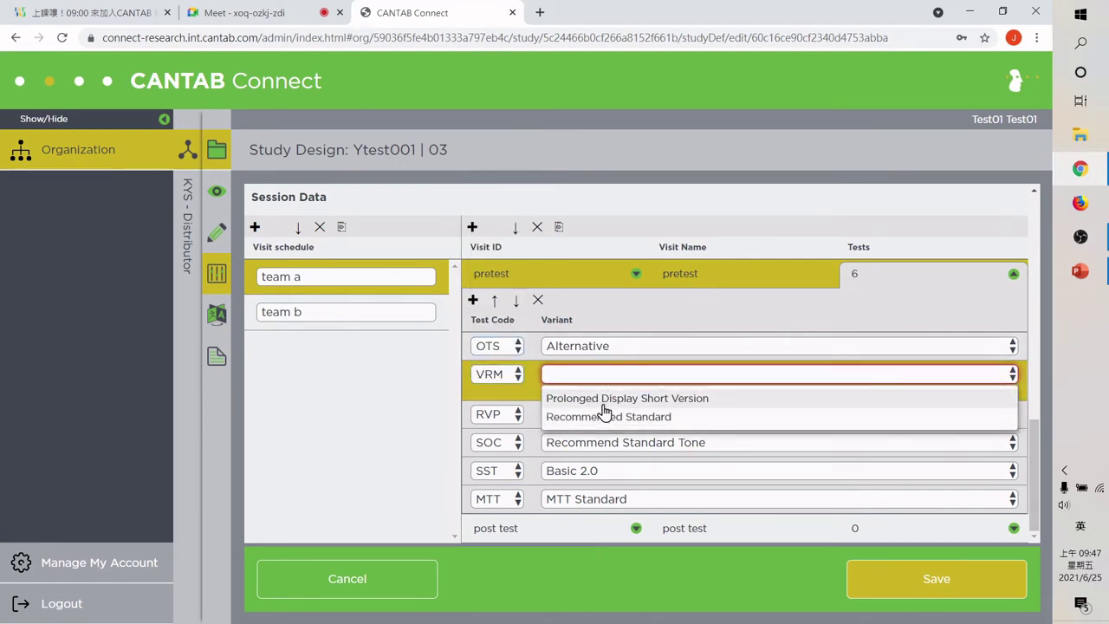
pyautogui.click(589, 418)
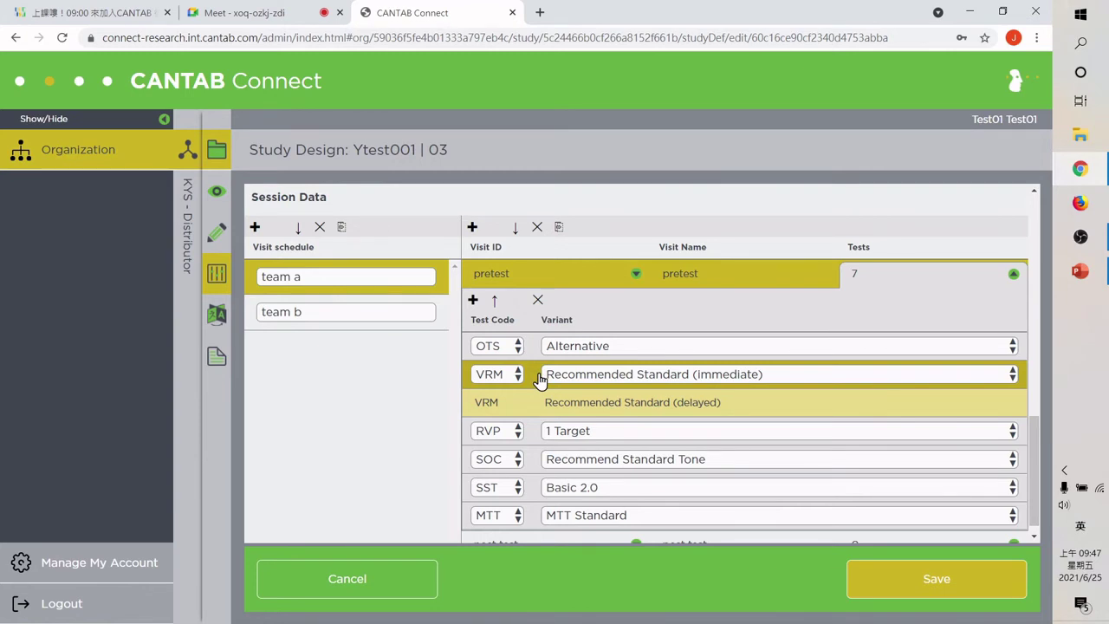
pyautogui.click(532, 406)
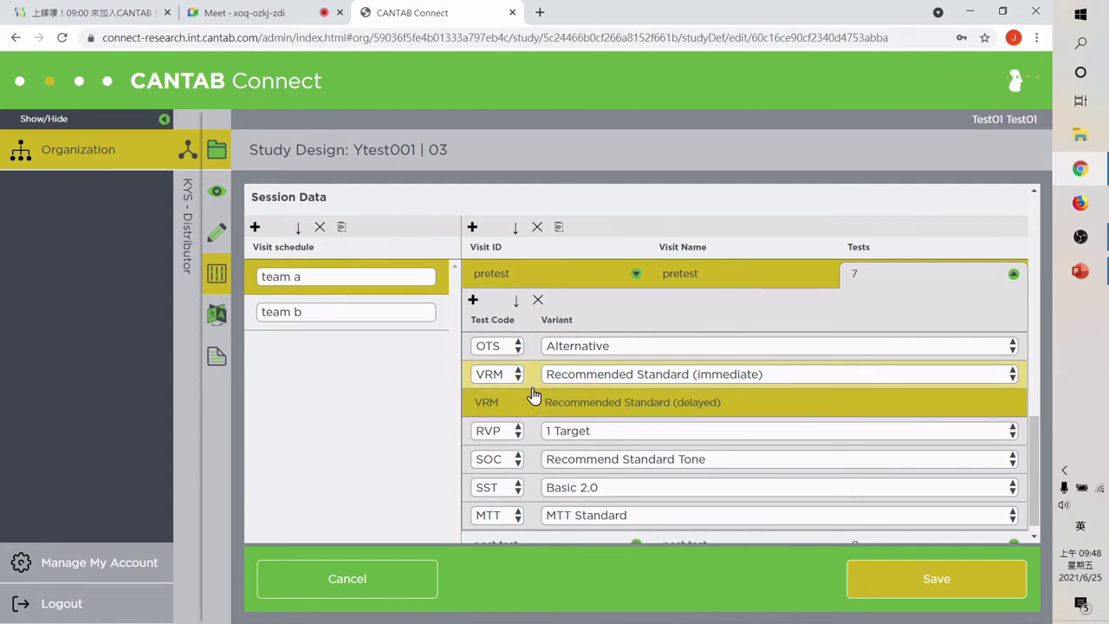
# Move the delayed VRM test down two places so it follows SOC.
pyautogui.click(531, 440)
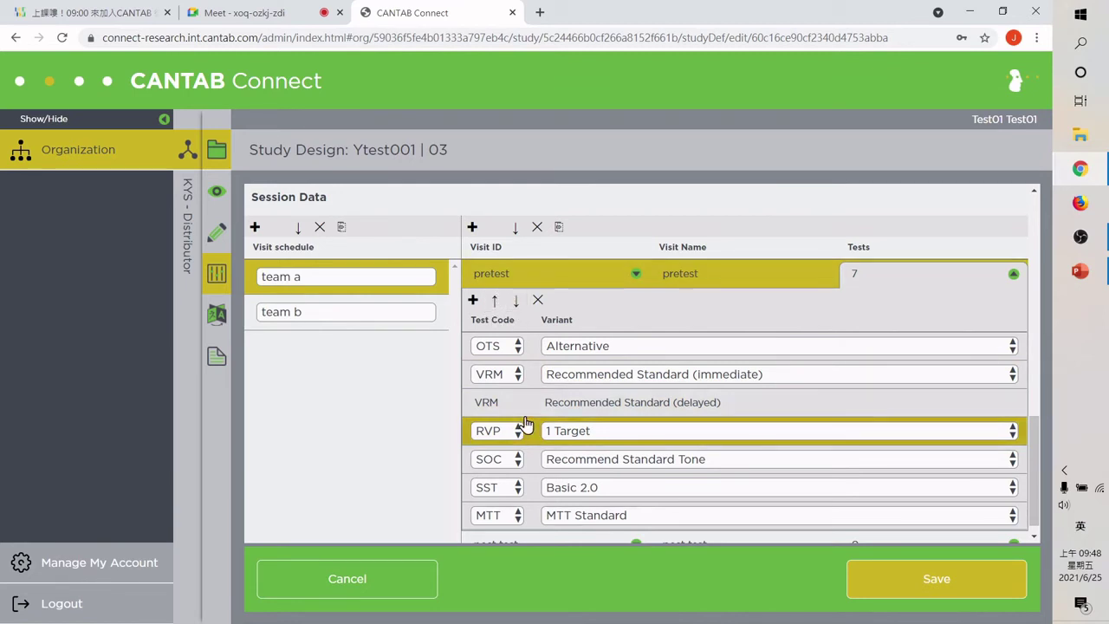
pyautogui.click(528, 402)
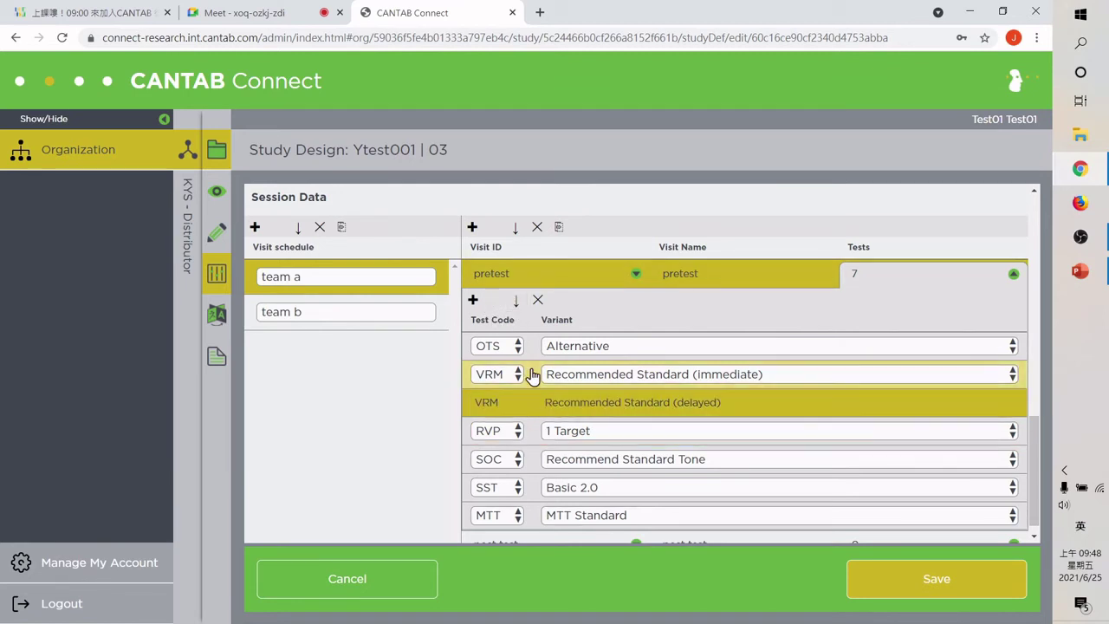
pyautogui.click(517, 301)
pyautogui.click(516, 301)
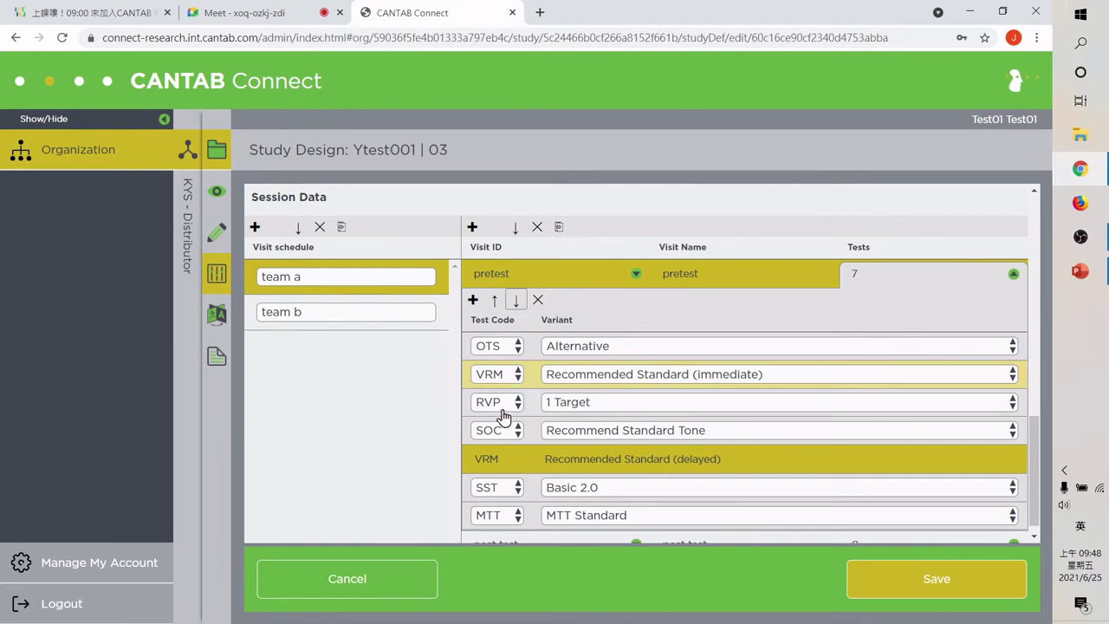
# Check the new order by selecting the immediate VRM, delayed VRM, SOC and RVP rows.
pyautogui.click(530, 386)
pyautogui.click(532, 464)
pyautogui.click(537, 389)
pyautogui.click(532, 461)
pyautogui.click(537, 389)
pyautogui.click(526, 461)
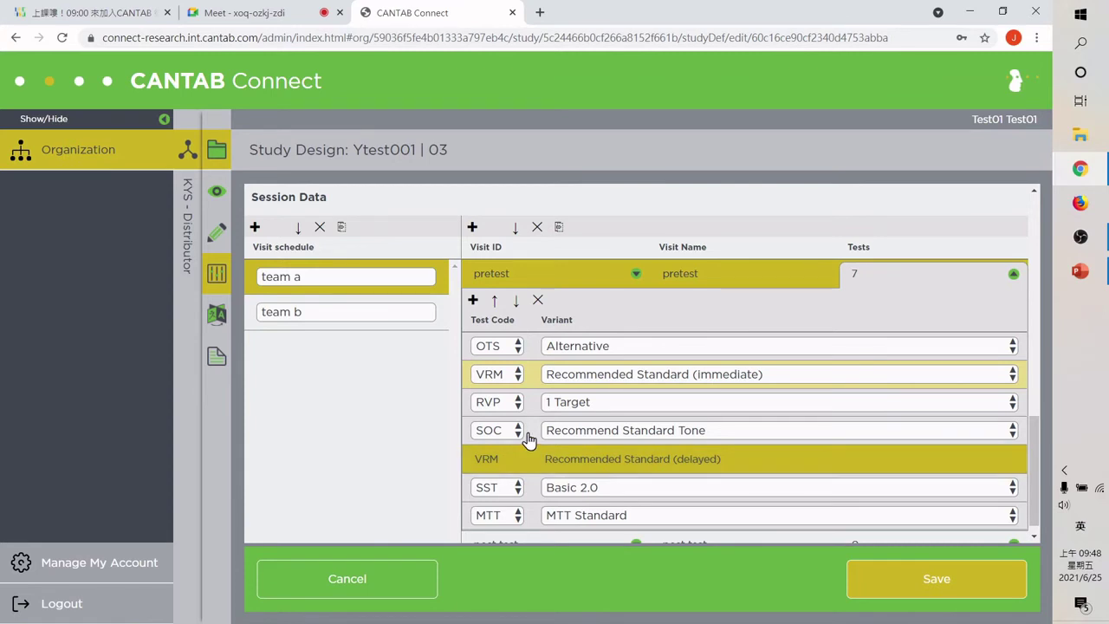
pyautogui.click(527, 428)
pyautogui.click(529, 402)
pyautogui.click(528, 462)
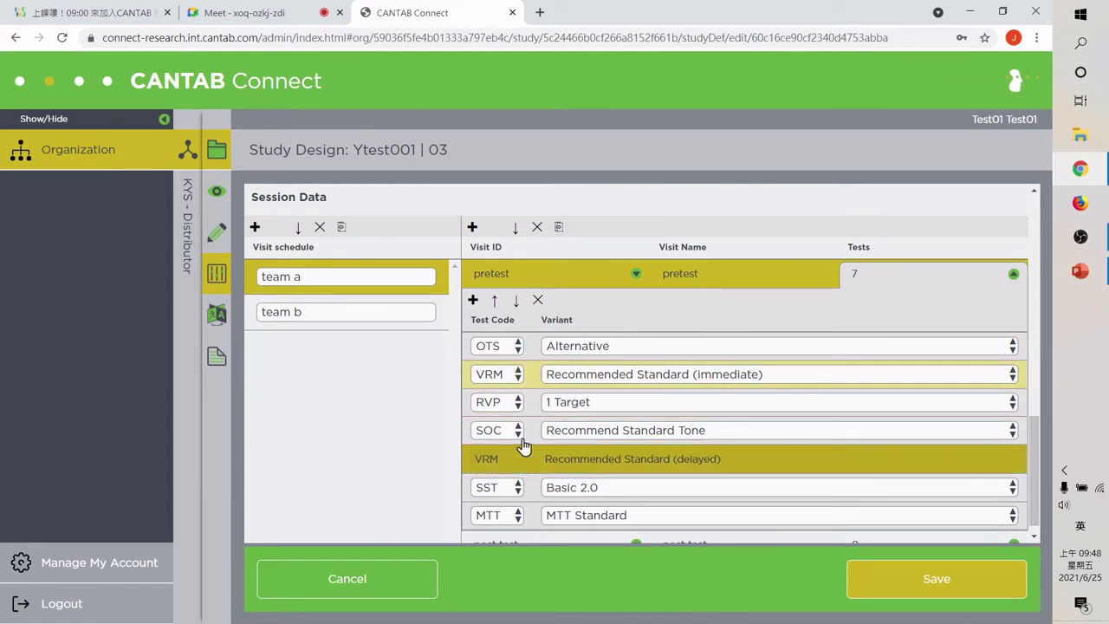
pyautogui.click(529, 374)
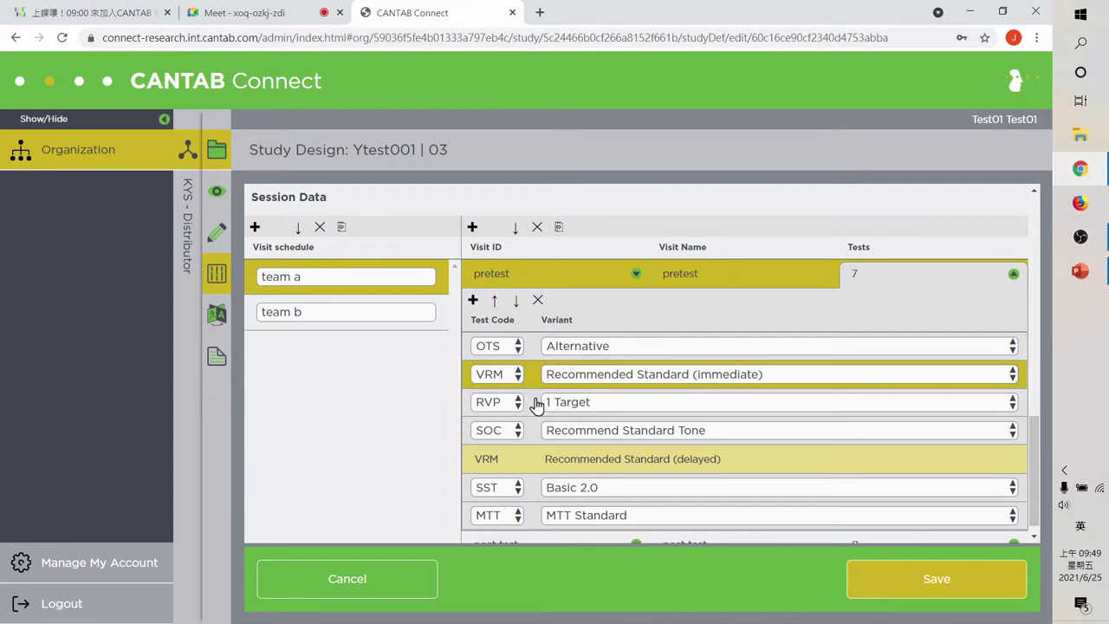
pyautogui.scroll(-1, 532, 444)
# Collapse the pretest test list and duplicate the pretest visit.
pyautogui.click(533, 444)
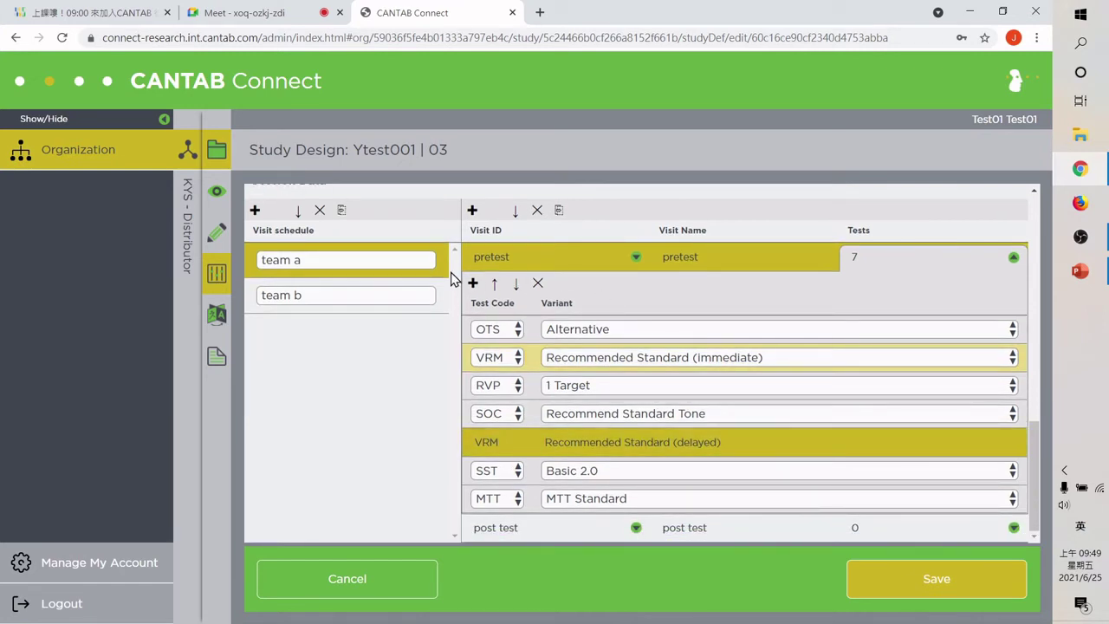
pyautogui.click(958, 258)
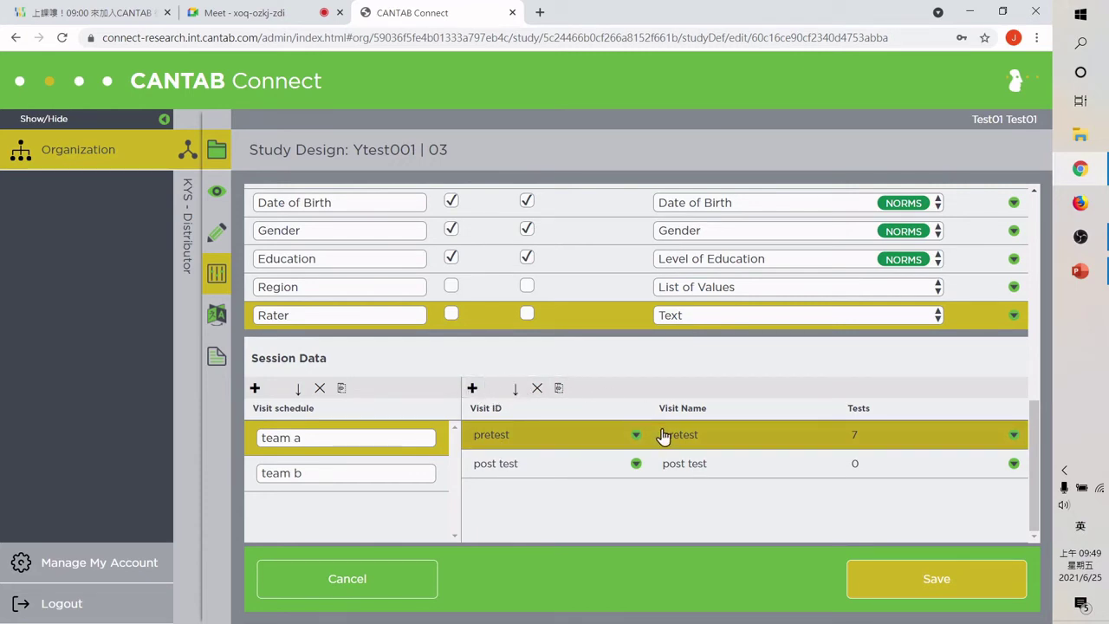
pyautogui.click(559, 388)
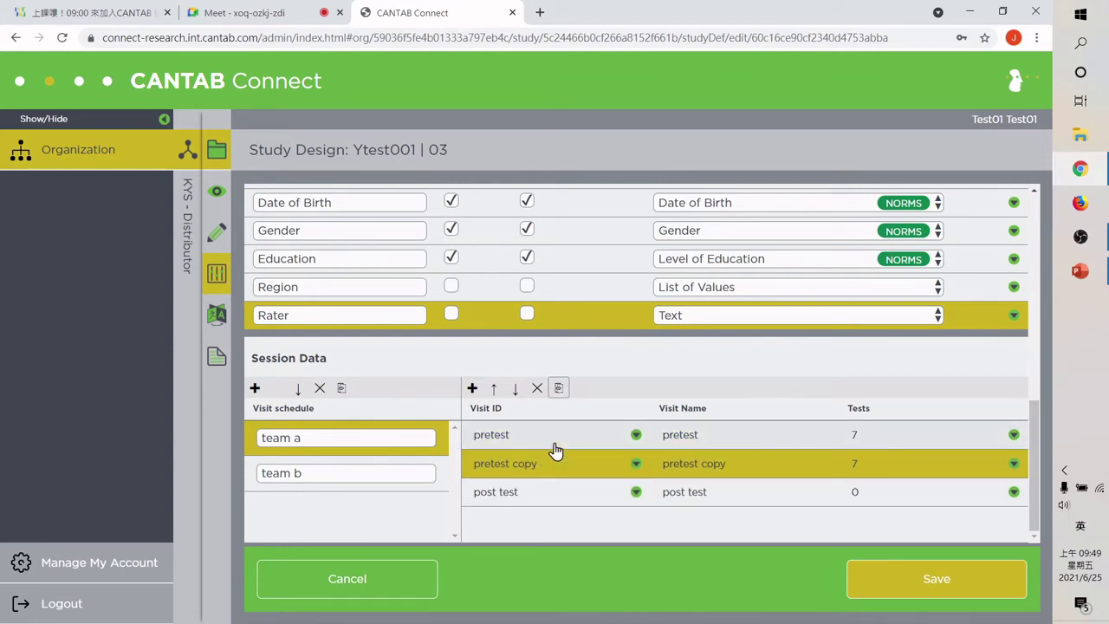
# Review the pretest copy's 7 tests, collapse them, and expand the post test details.
pyautogui.click(970, 468)
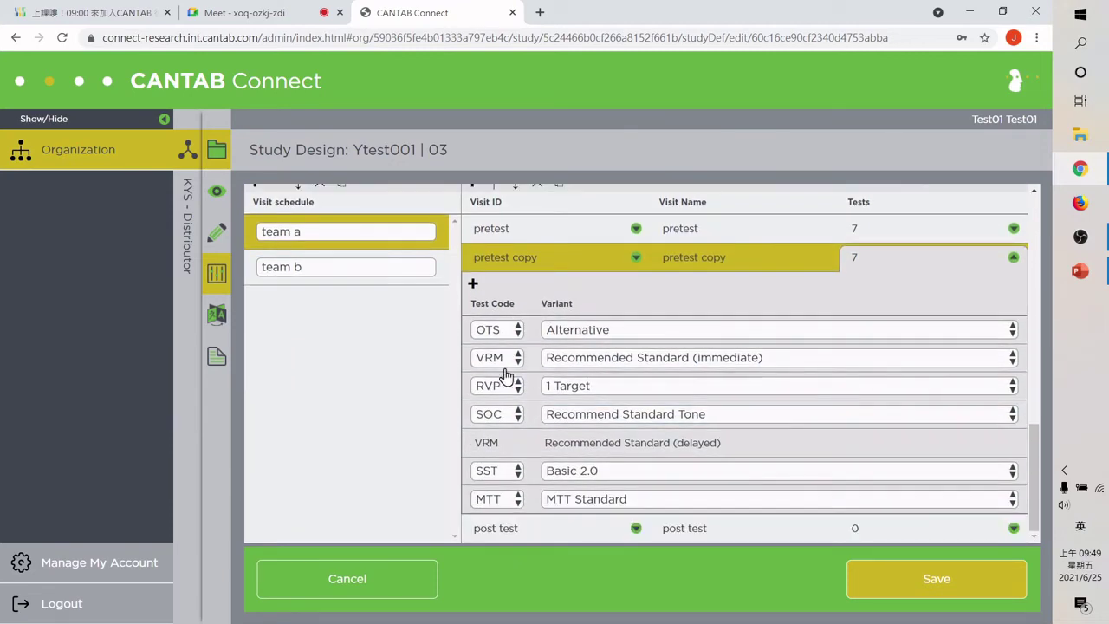
pyautogui.click(909, 258)
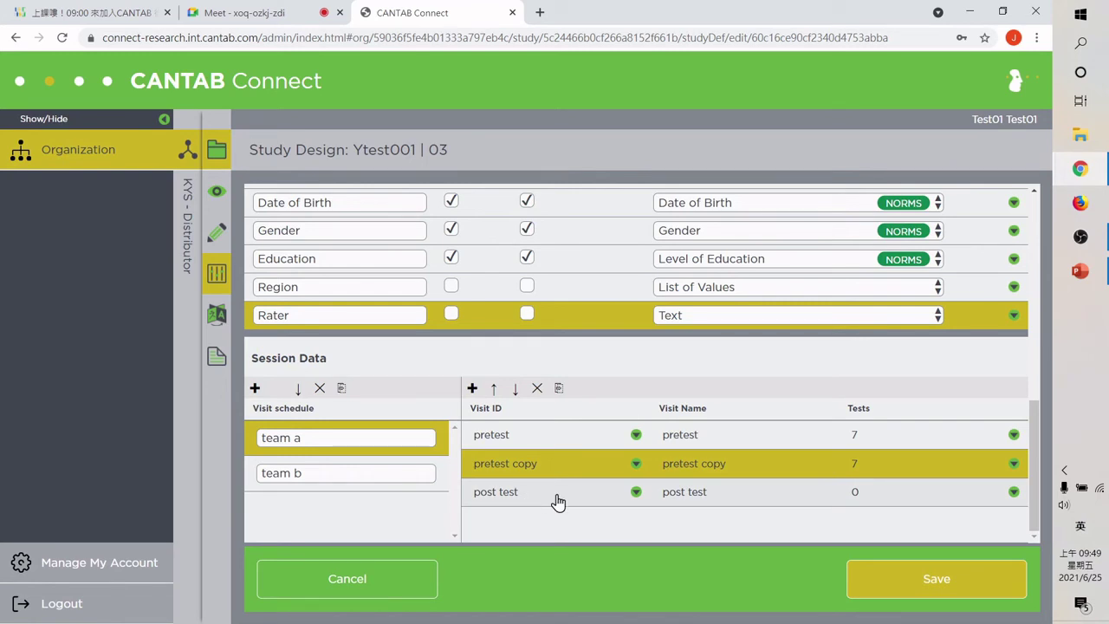
pyautogui.click(558, 500)
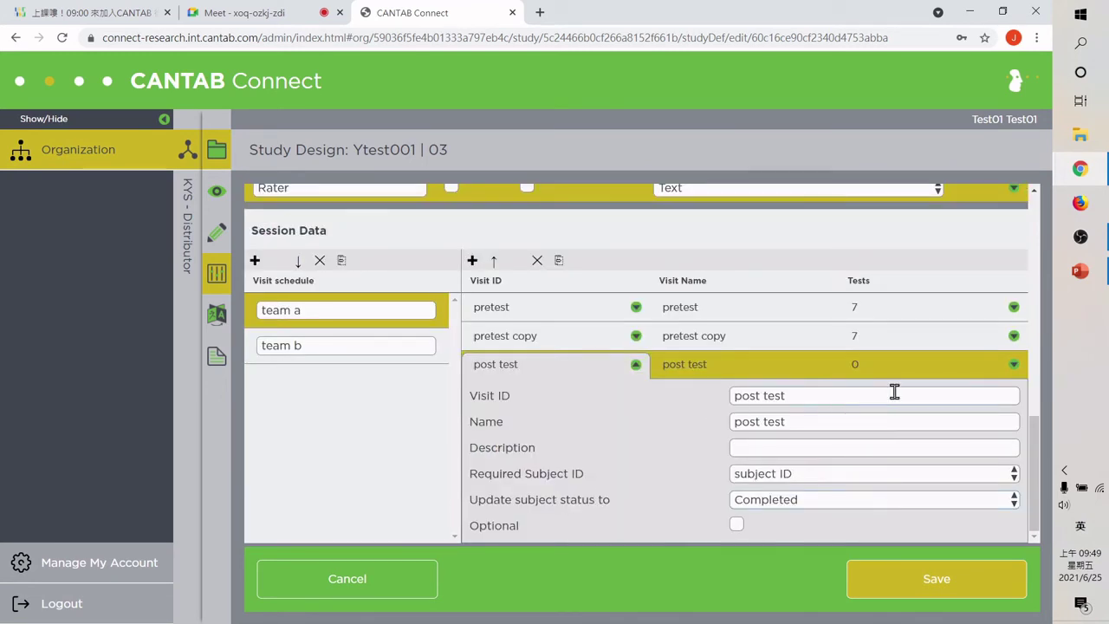
# Add one new test with no test code yet to the post test visit.
pyautogui.click(905, 378)
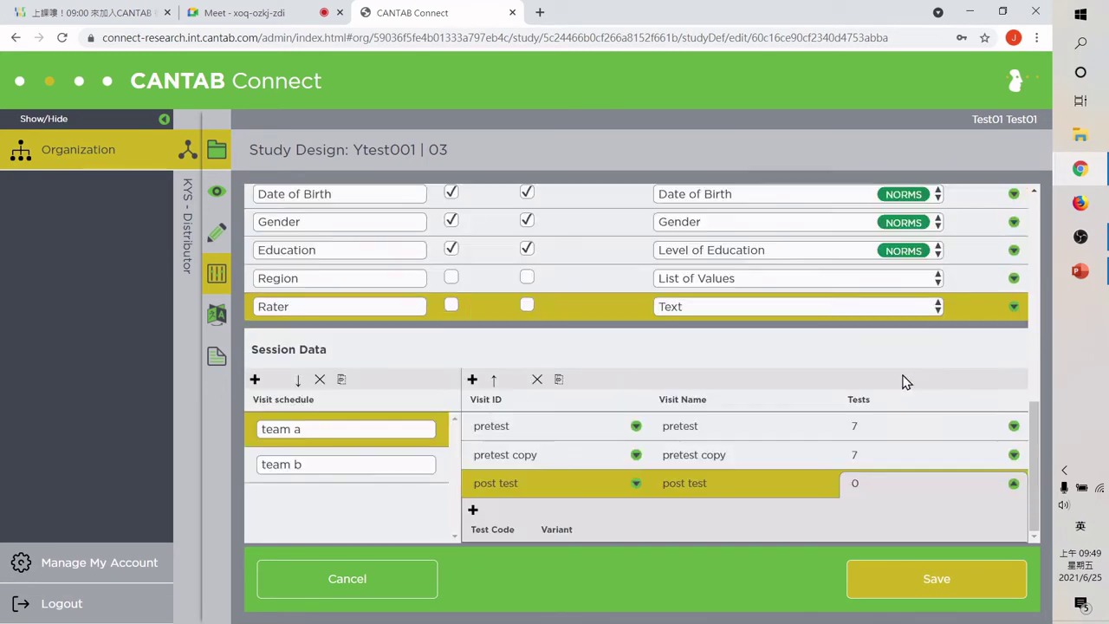
pyautogui.click(473, 511)
pyautogui.click(518, 502)
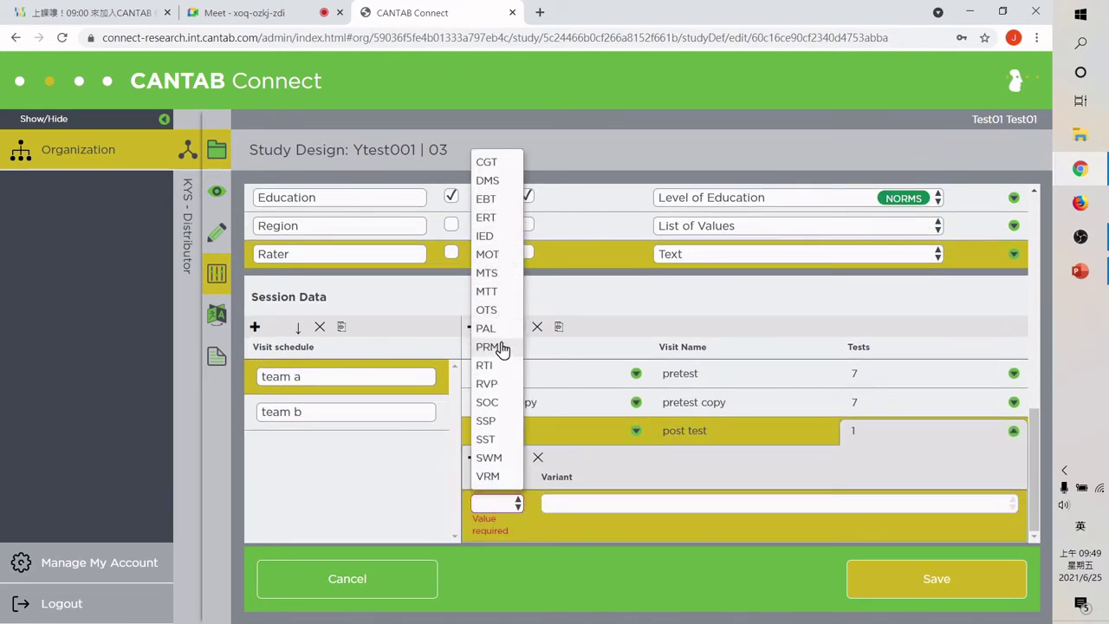
pyautogui.click(629, 338)
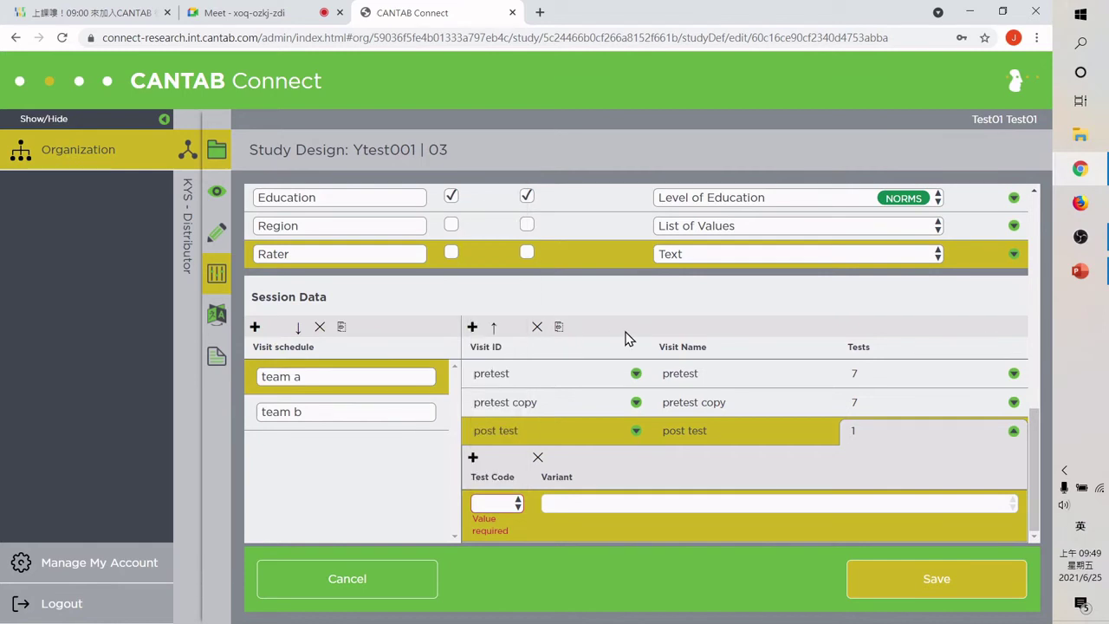
pyautogui.click(732, 379)
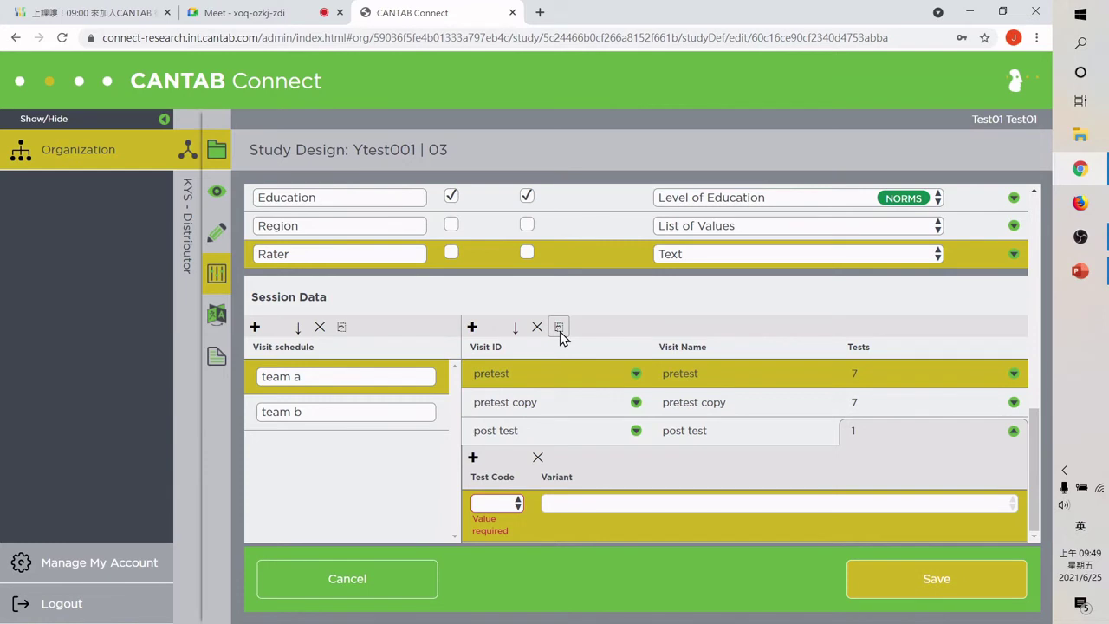
pyautogui.click(520, 408)
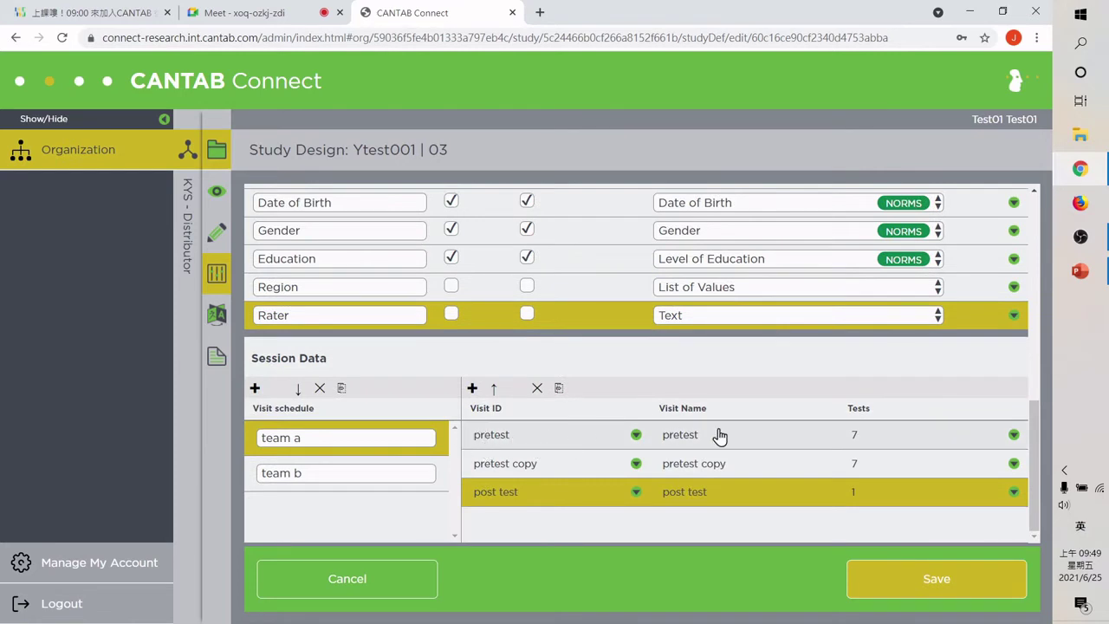
pyautogui.click(707, 441)
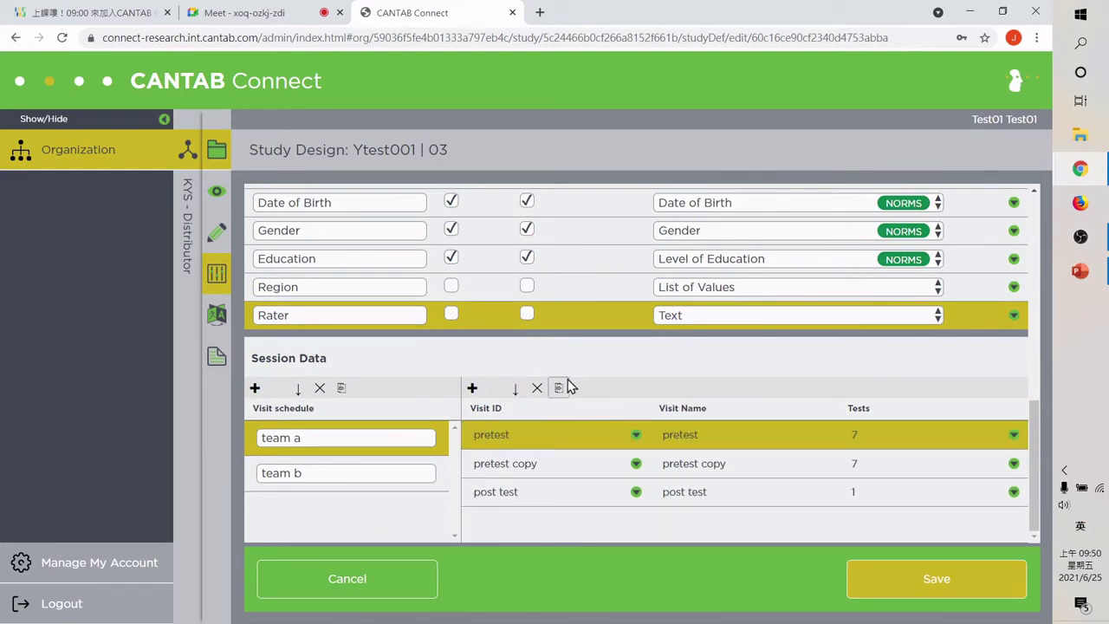
# Change pretest copy's visit ID to 'posttest', then request deletion of the post test visit.
pyautogui.click(672, 469)
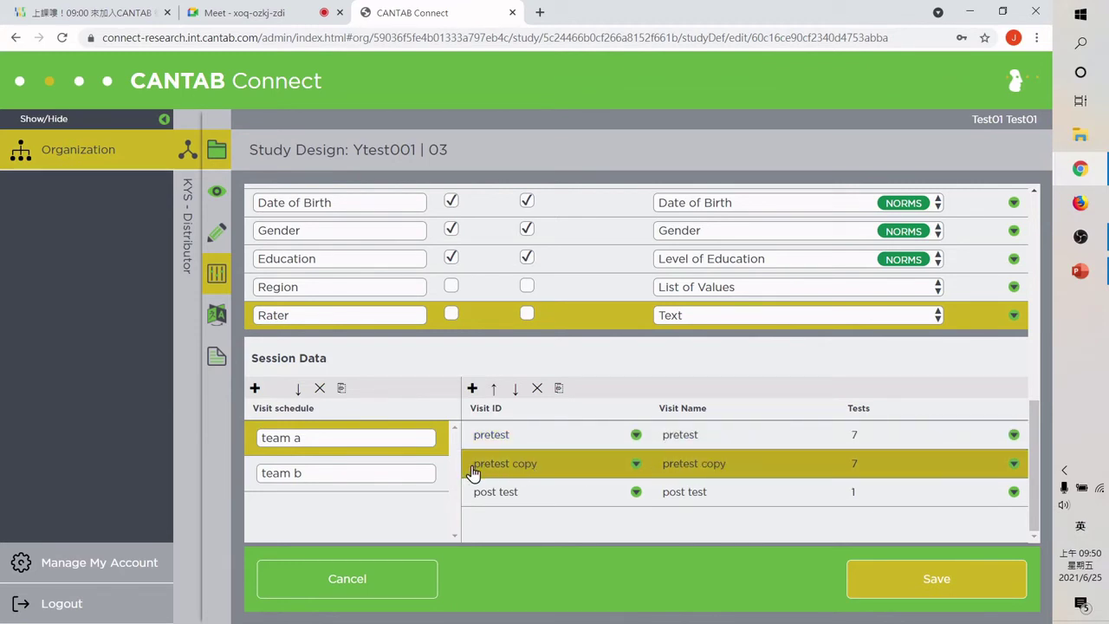
pyautogui.click(624, 468)
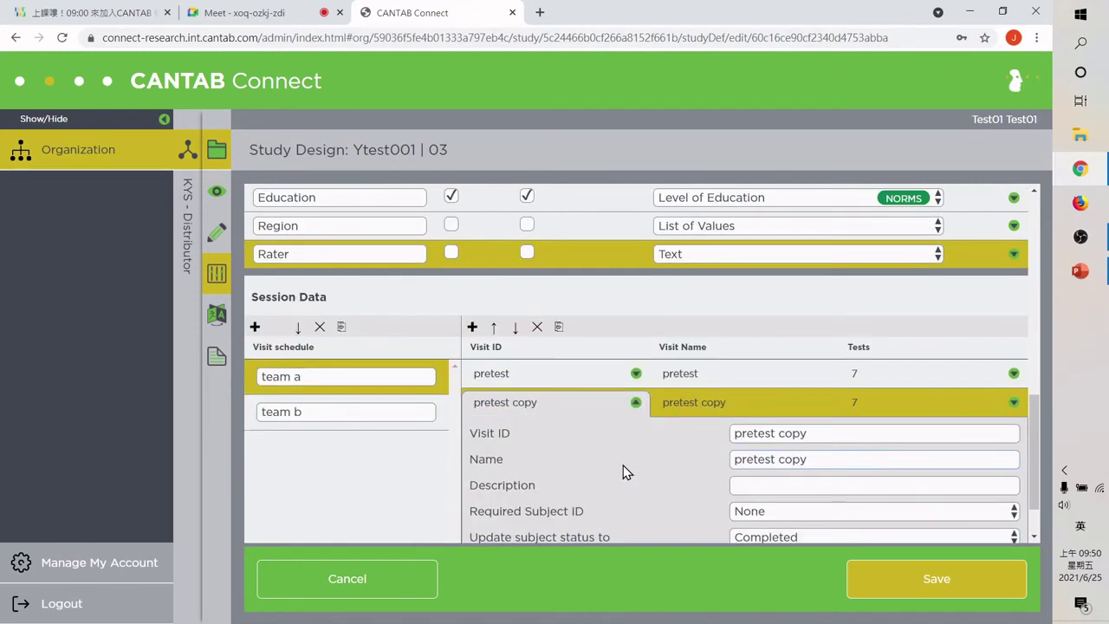
pyautogui.moveTo(813, 436); pyautogui.dragTo(711, 434)
pyautogui.write('posttest')
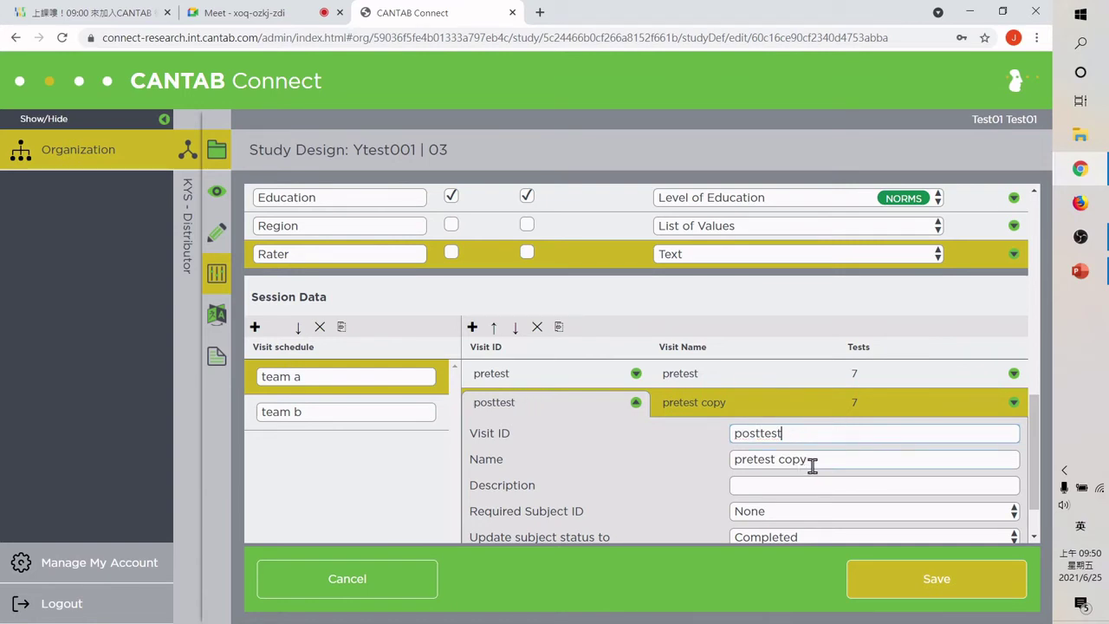
pyautogui.click(636, 402)
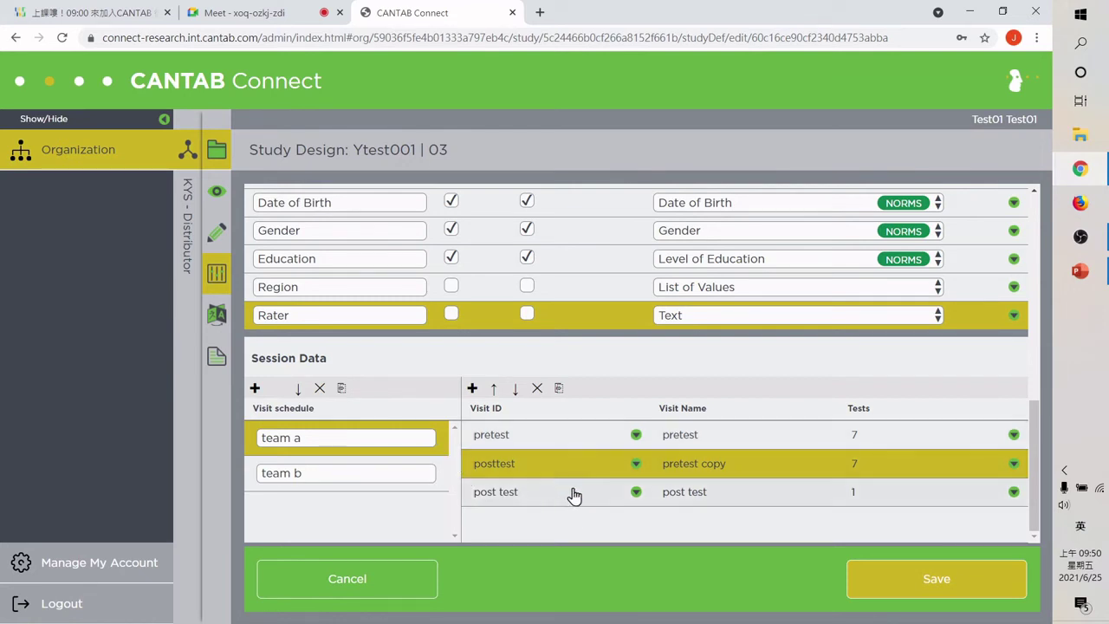
pyautogui.click(699, 496)
pyautogui.click(537, 387)
# Confirm removing the post test visit and compare team a's and team b's visits.
pyautogui.click(530, 380)
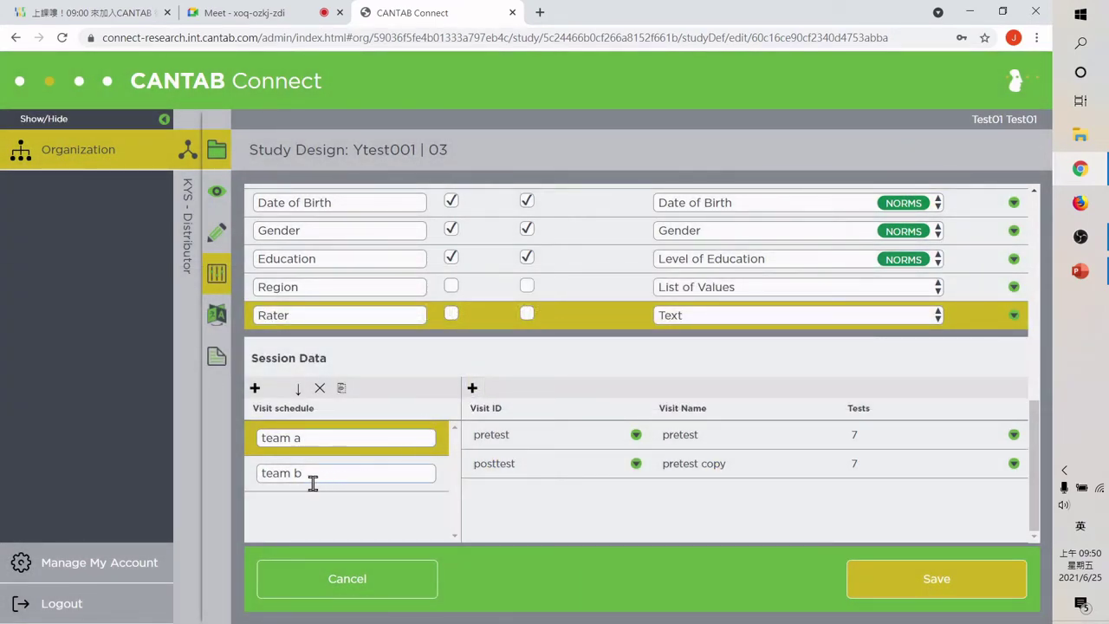
pyautogui.click(254, 470)
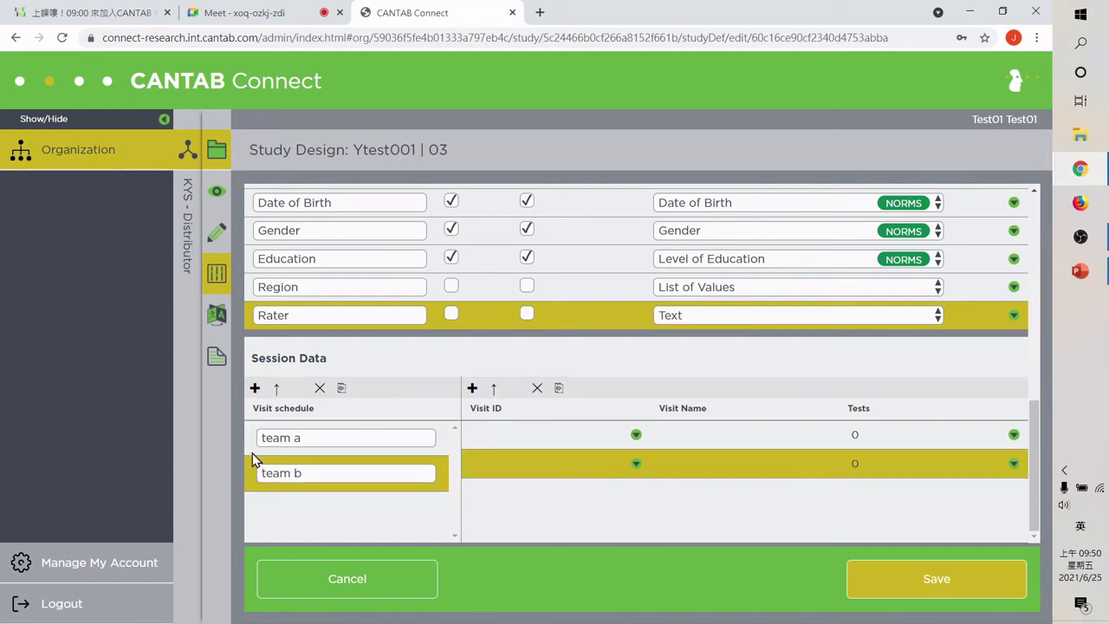
pyautogui.click(254, 450)
pyautogui.click(255, 466)
pyautogui.click(255, 450)
pyautogui.click(255, 466)
pyautogui.click(255, 451)
pyautogui.click(255, 466)
pyautogui.click(254, 450)
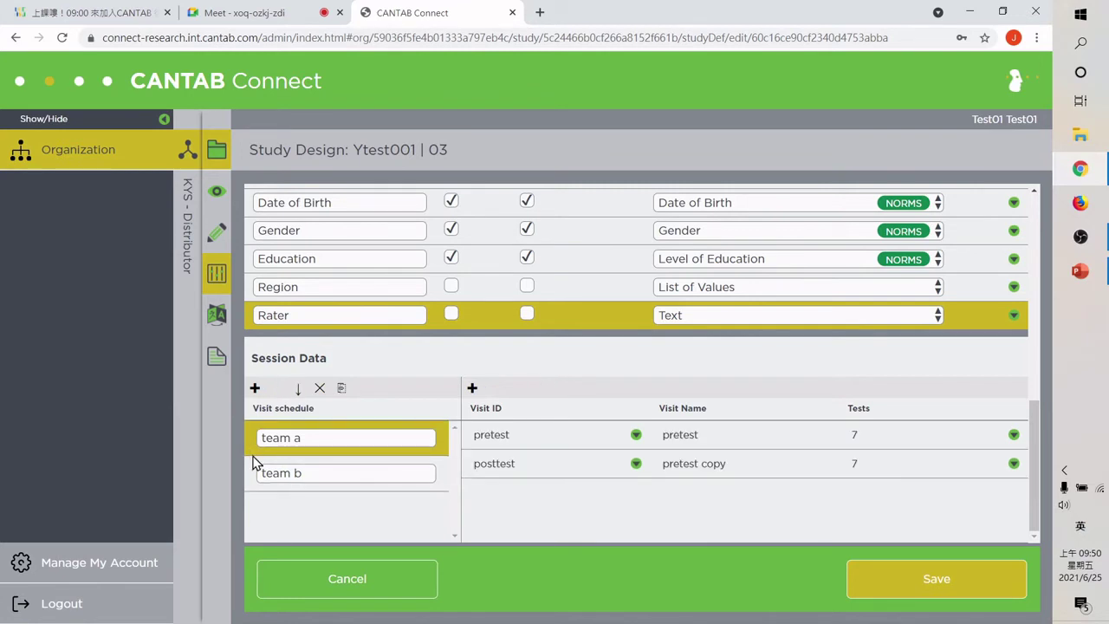
# Duplicate team a as 'team a copy' and compare it with team a and team b.
pyautogui.click(341, 389)
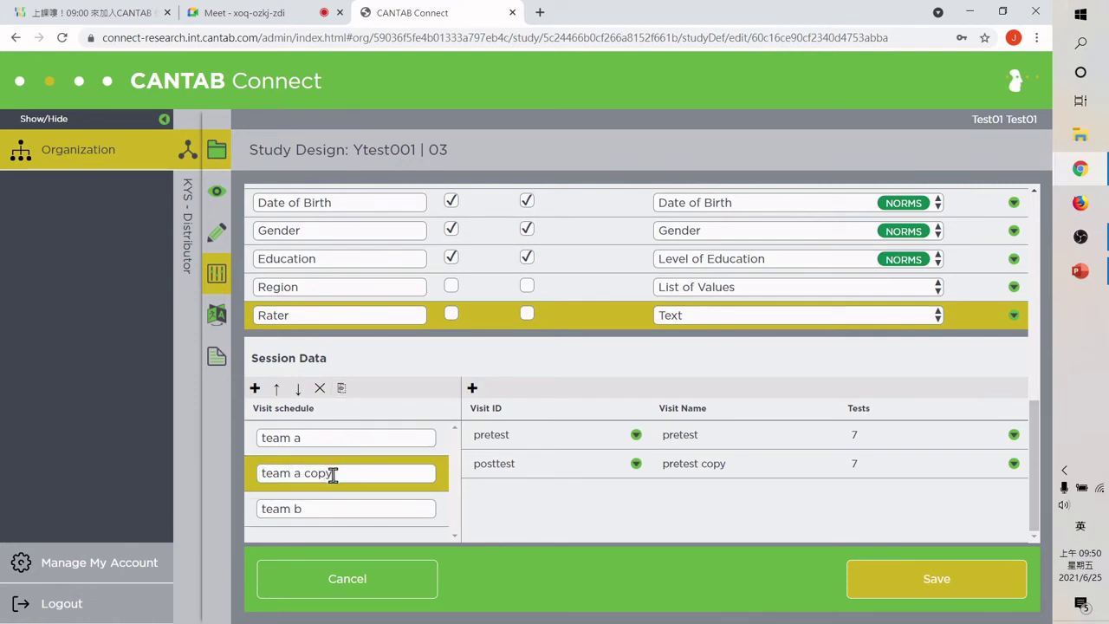
pyautogui.click(443, 450)
pyautogui.click(446, 472)
pyautogui.click(446, 451)
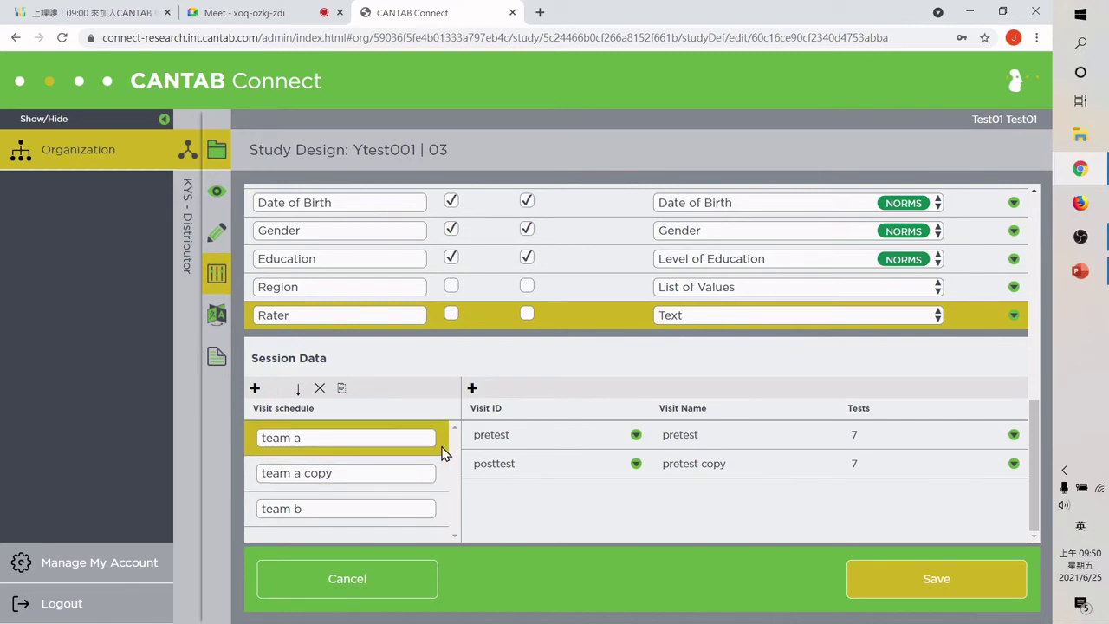
pyautogui.click(445, 475)
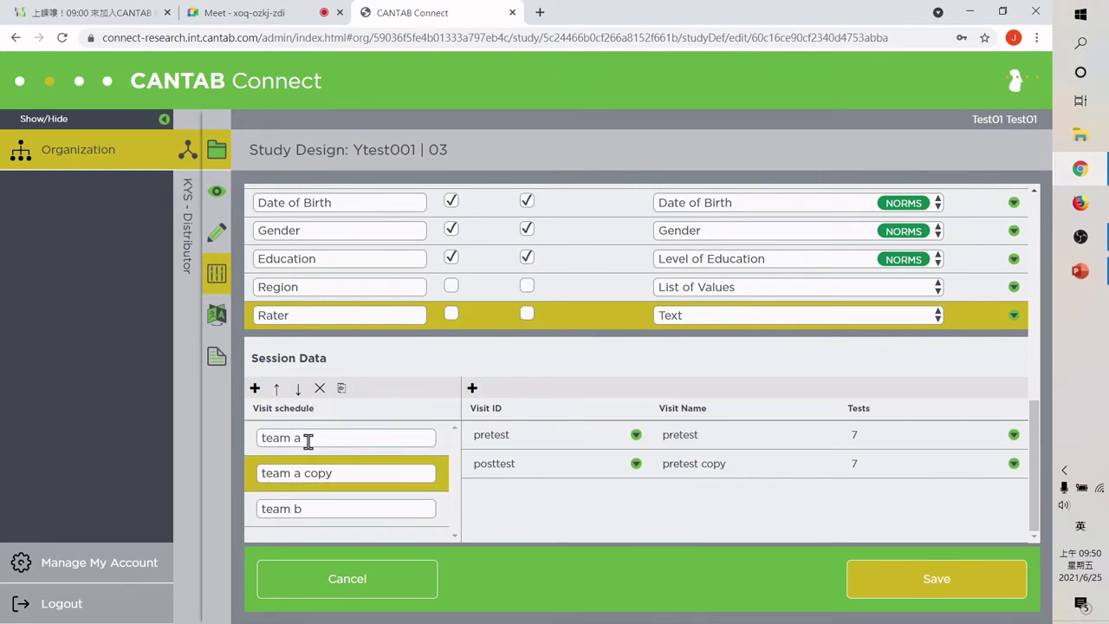
pyautogui.click(265, 455)
pyautogui.click(252, 472)
pyautogui.click(252, 506)
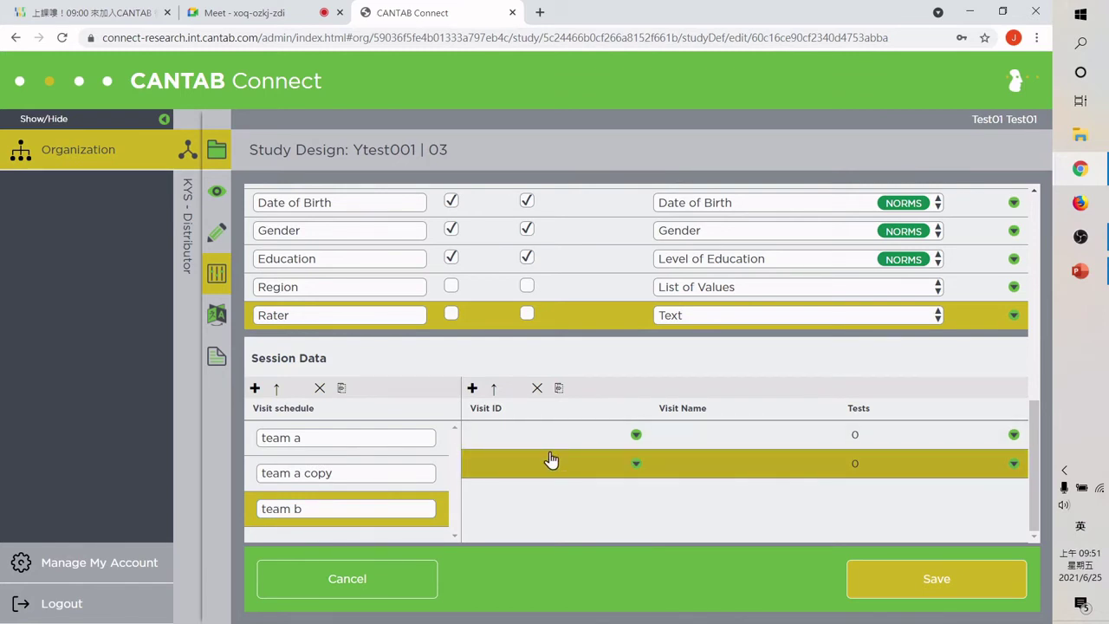
pyautogui.click(441, 444)
# Select the team a copy schedule and show its posttest visit's test list.
pyautogui.click(439, 456)
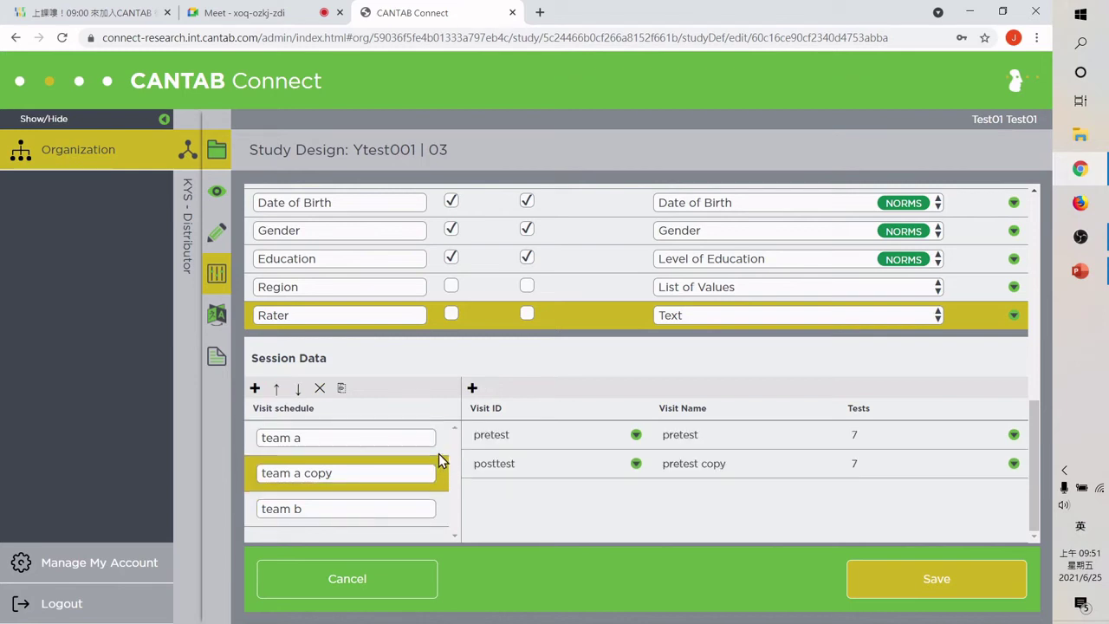
pyautogui.click(438, 499)
pyautogui.click(441, 444)
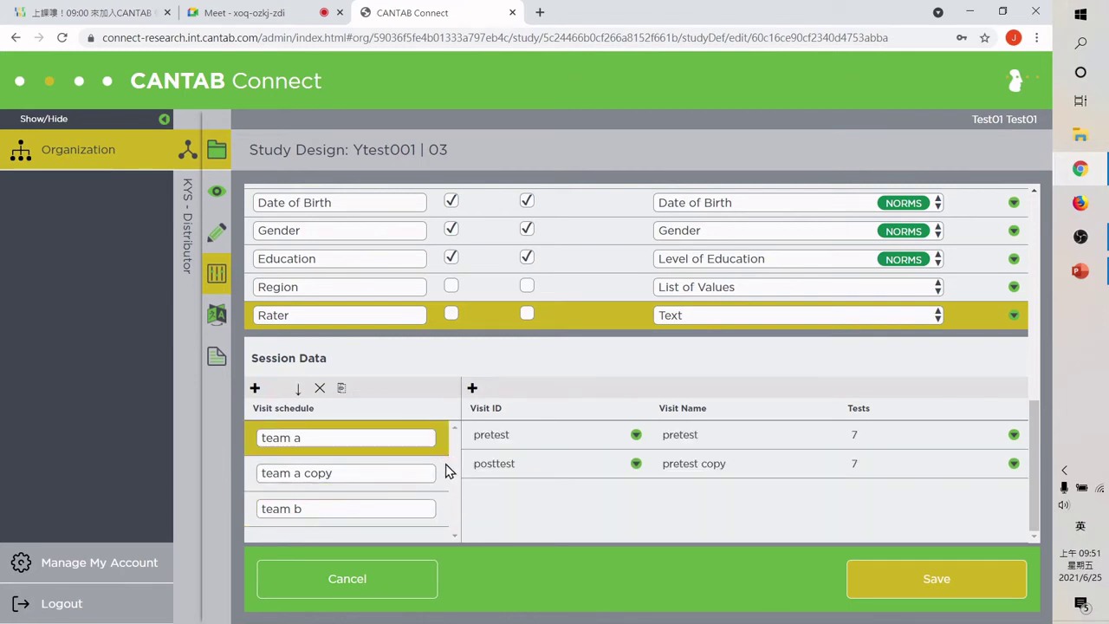
pyautogui.click(442, 469)
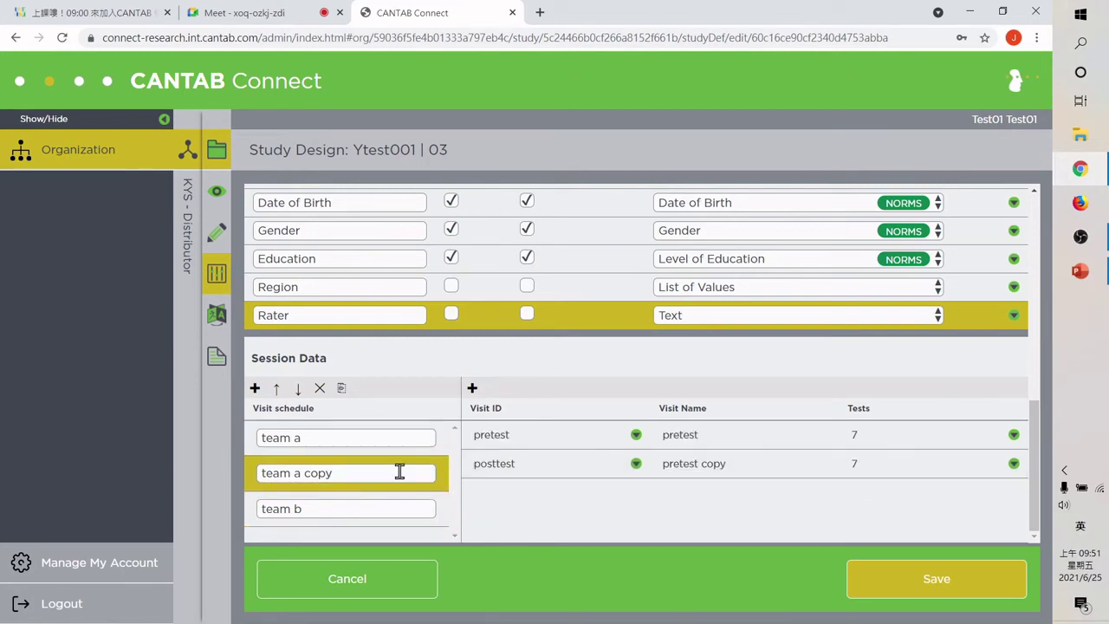
pyautogui.click(441, 446)
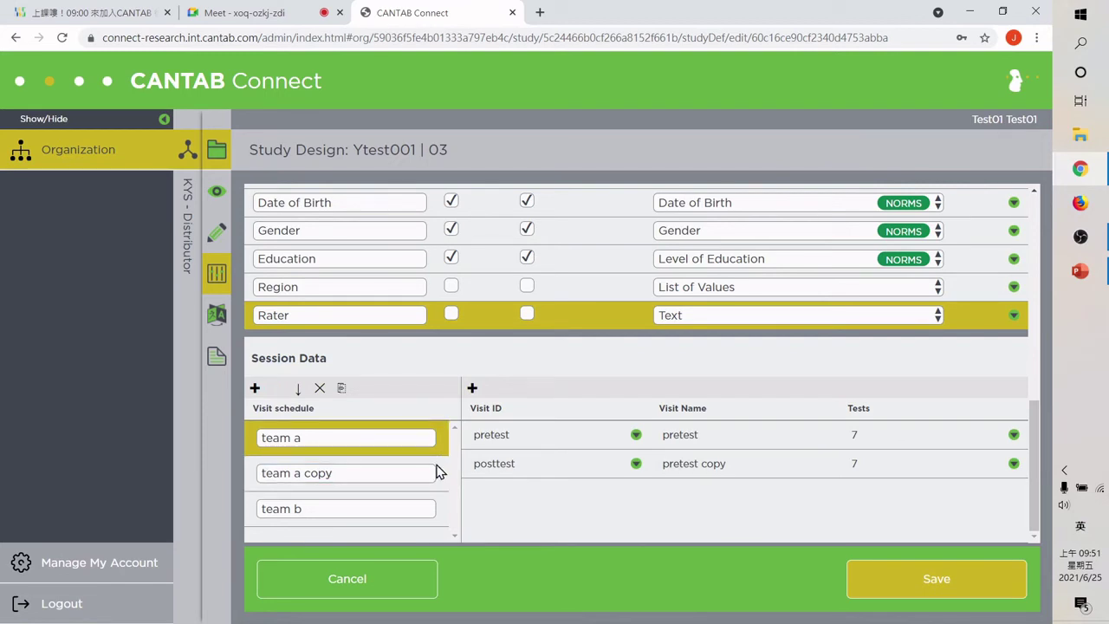
pyautogui.click(438, 473)
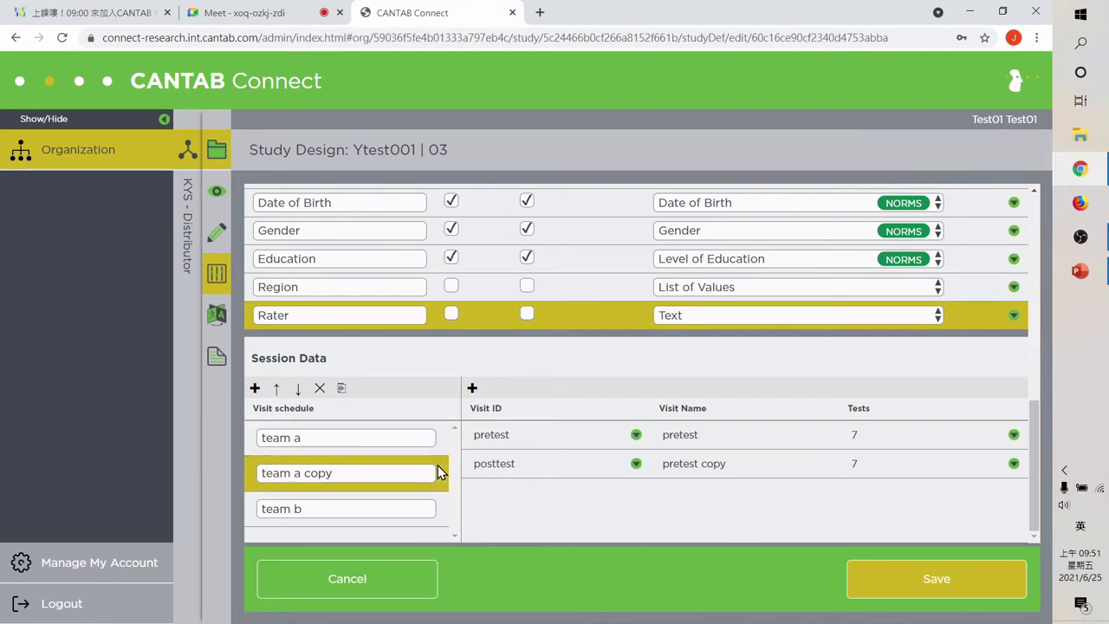
pyautogui.click(849, 466)
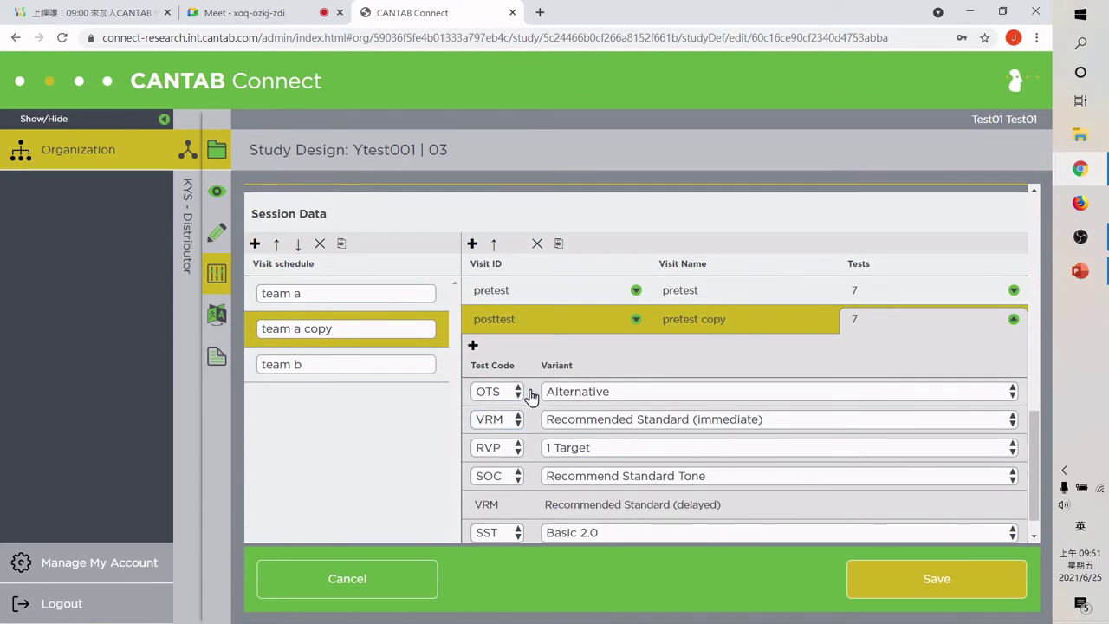
# Move the OTS test below VRM and add a new empty test row to posttest.
pyautogui.click(529, 395)
pyautogui.click(516, 345)
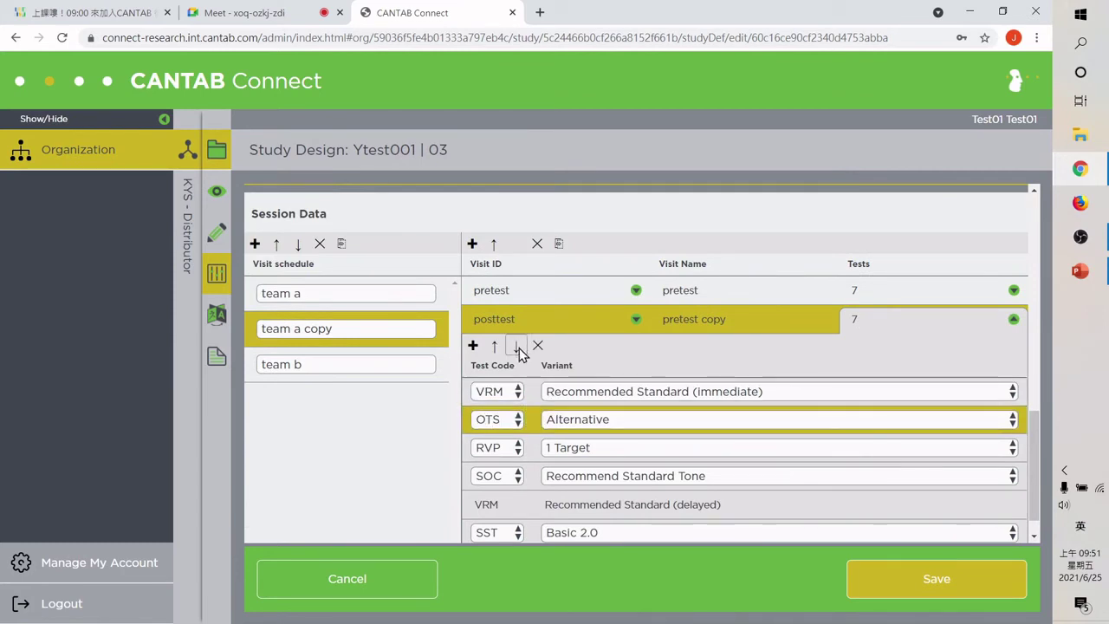
pyautogui.click(533, 452)
pyautogui.click(533, 455)
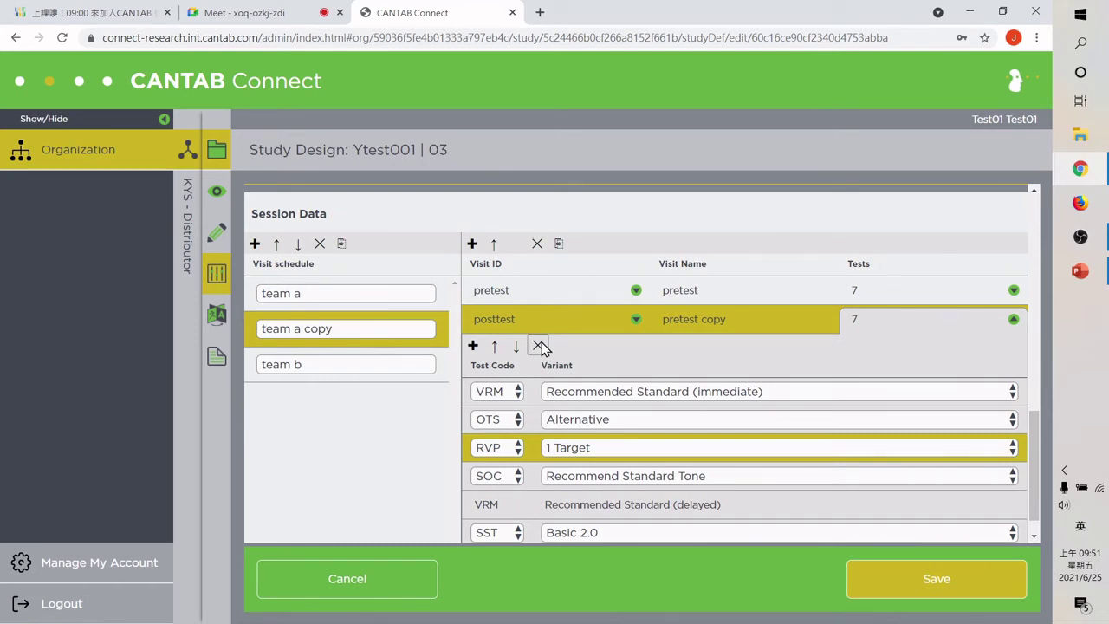
pyautogui.click(473, 345)
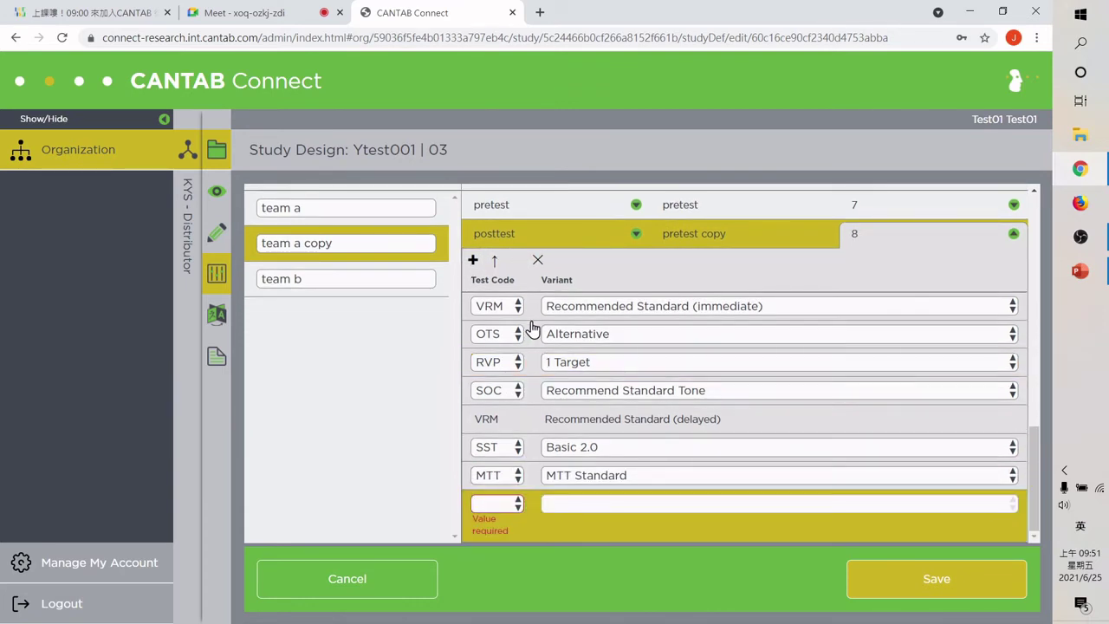
# Delete the RVP test and the empty test row, leaving six posttest tests.
pyautogui.click(538, 261)
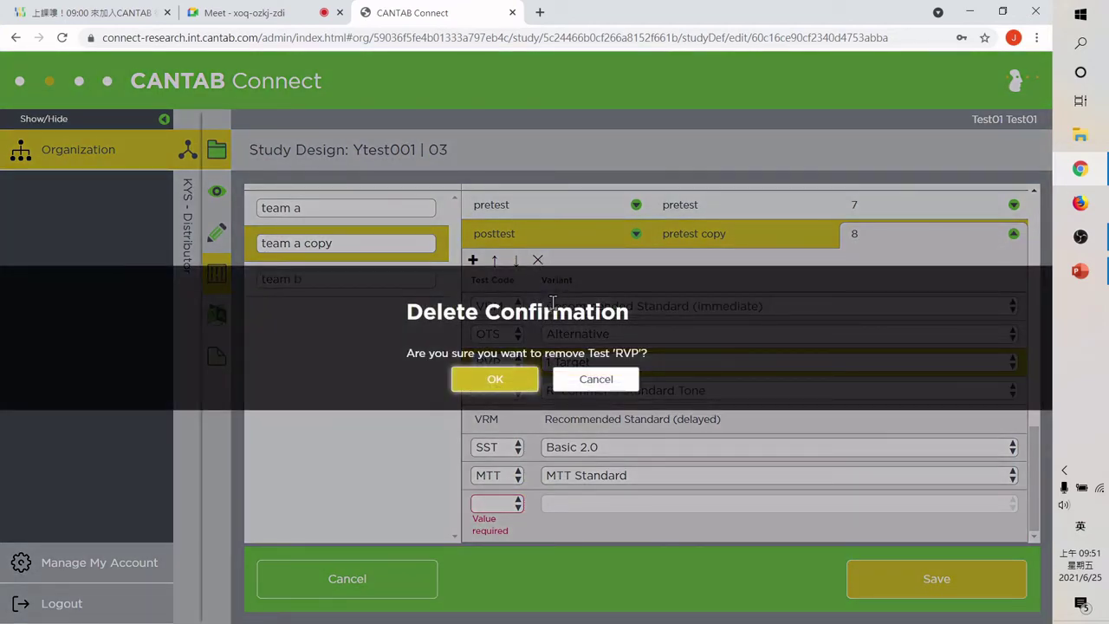
pyautogui.click(515, 379)
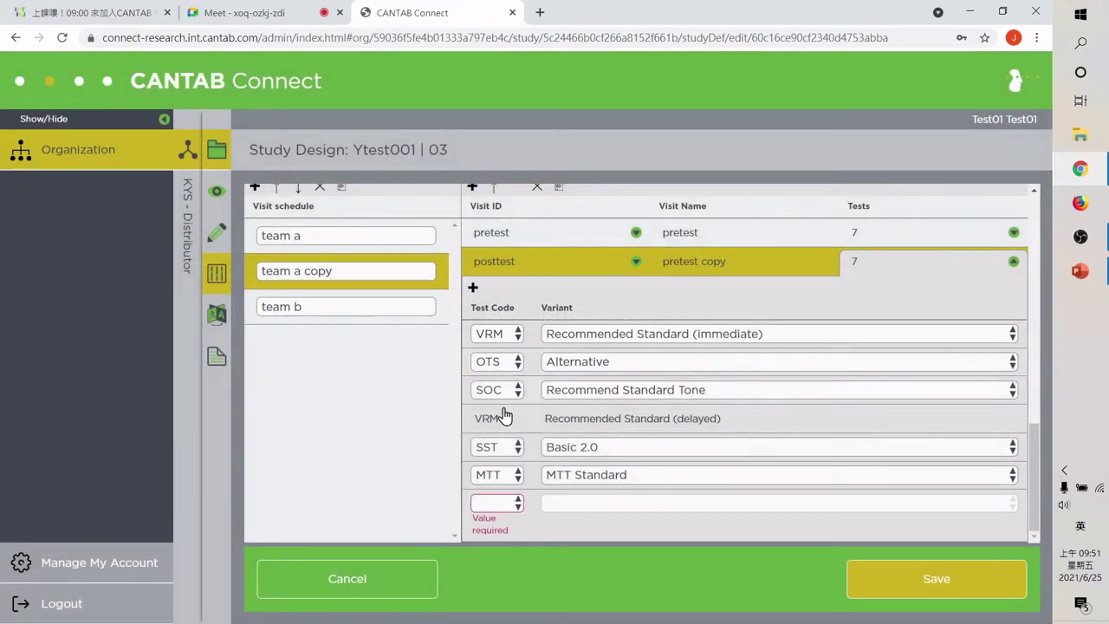
pyautogui.click(539, 287)
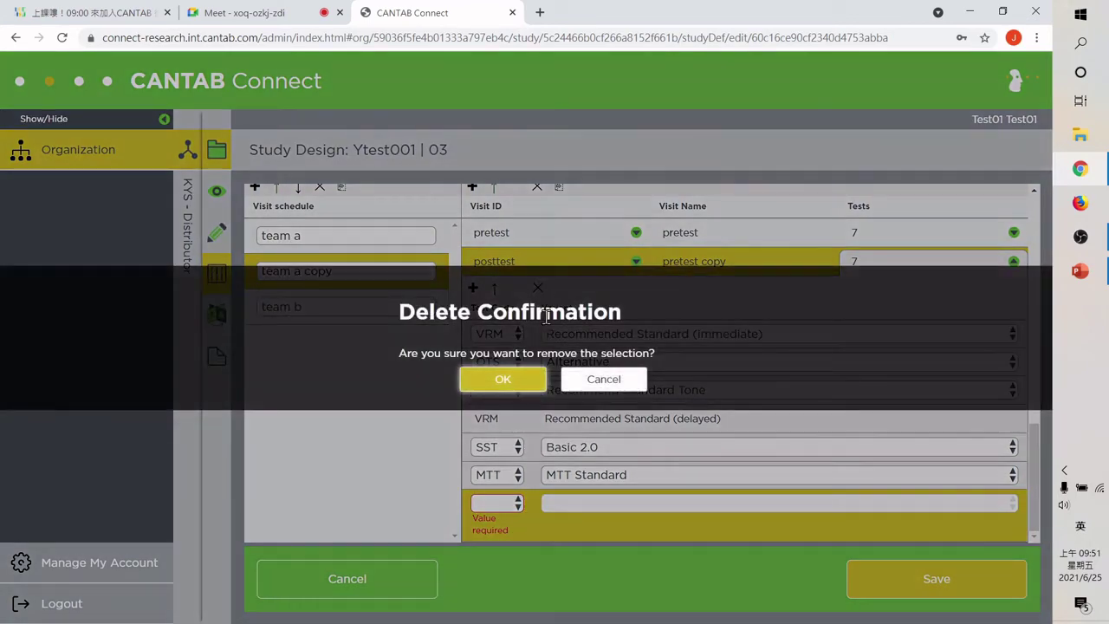
pyautogui.click(515, 378)
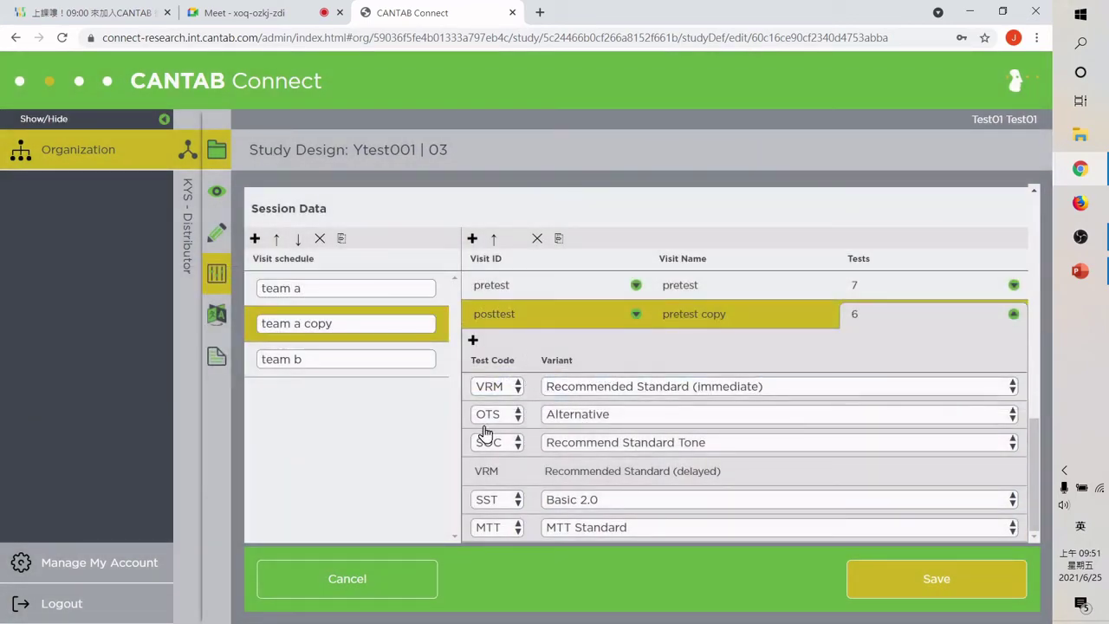
pyautogui.click(528, 392)
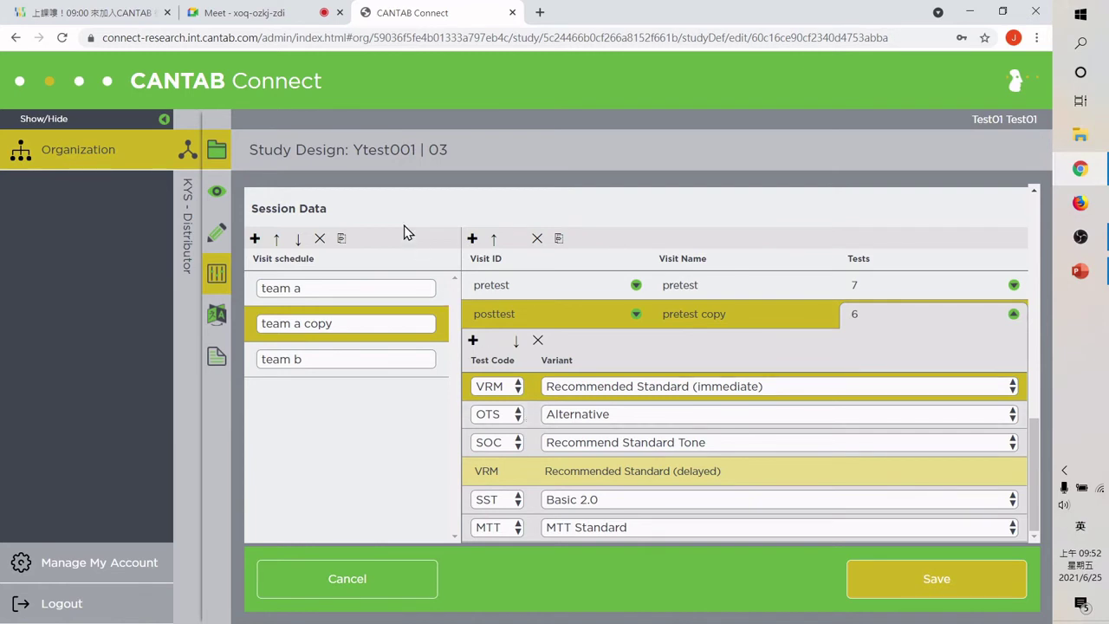
pyautogui.moveTo(235, 143); pyautogui.dragTo(480, 151)
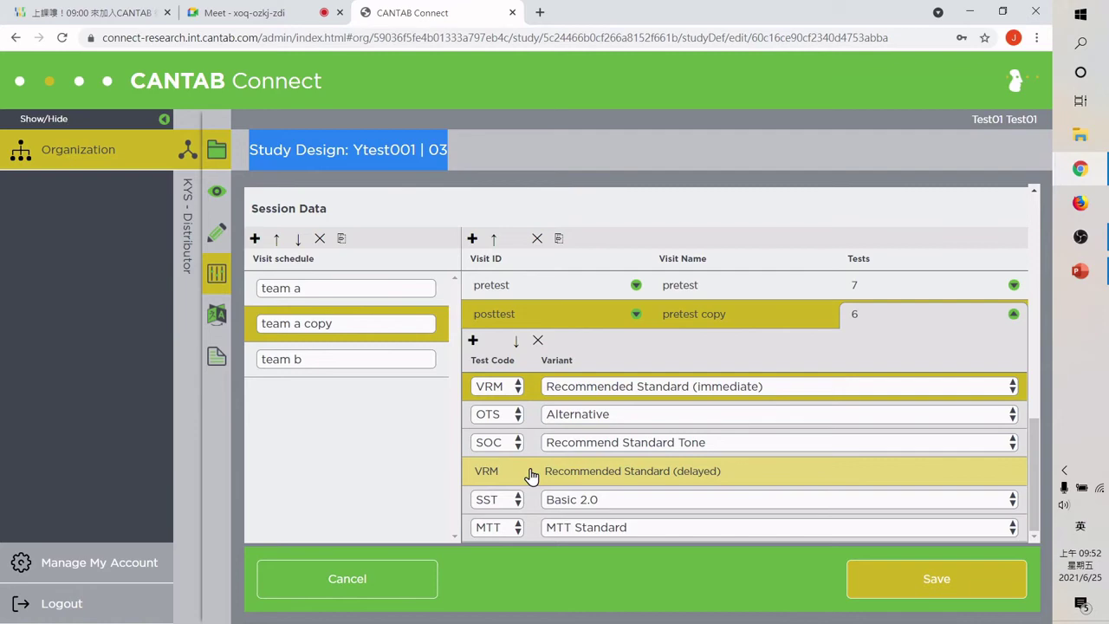
pyautogui.scroll(10, 536, 476)
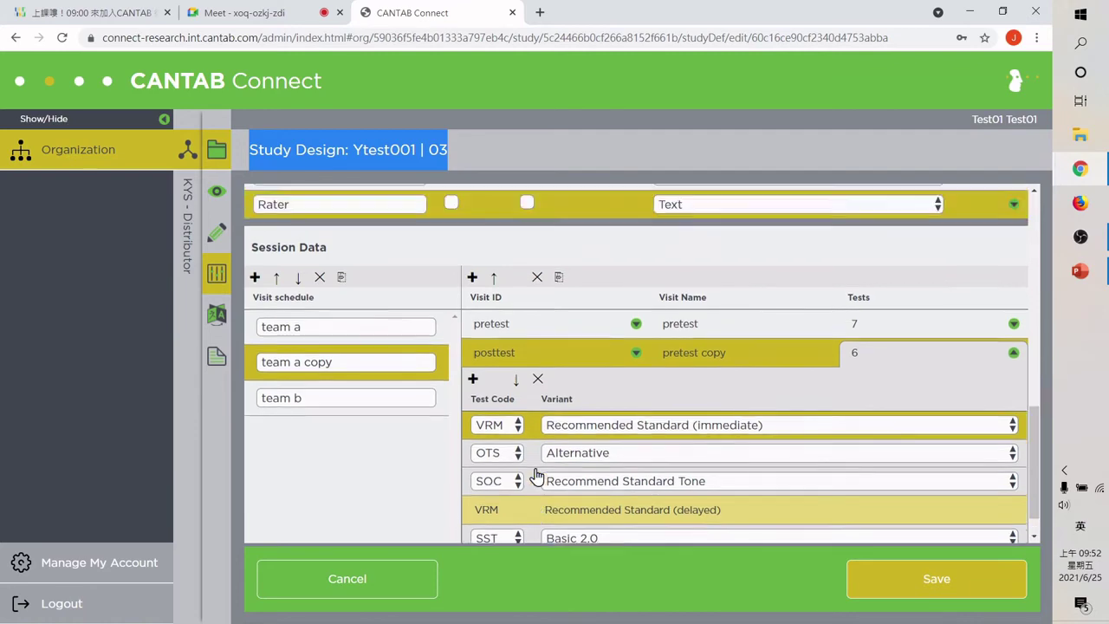
pyautogui.scroll(-2, 534, 442)
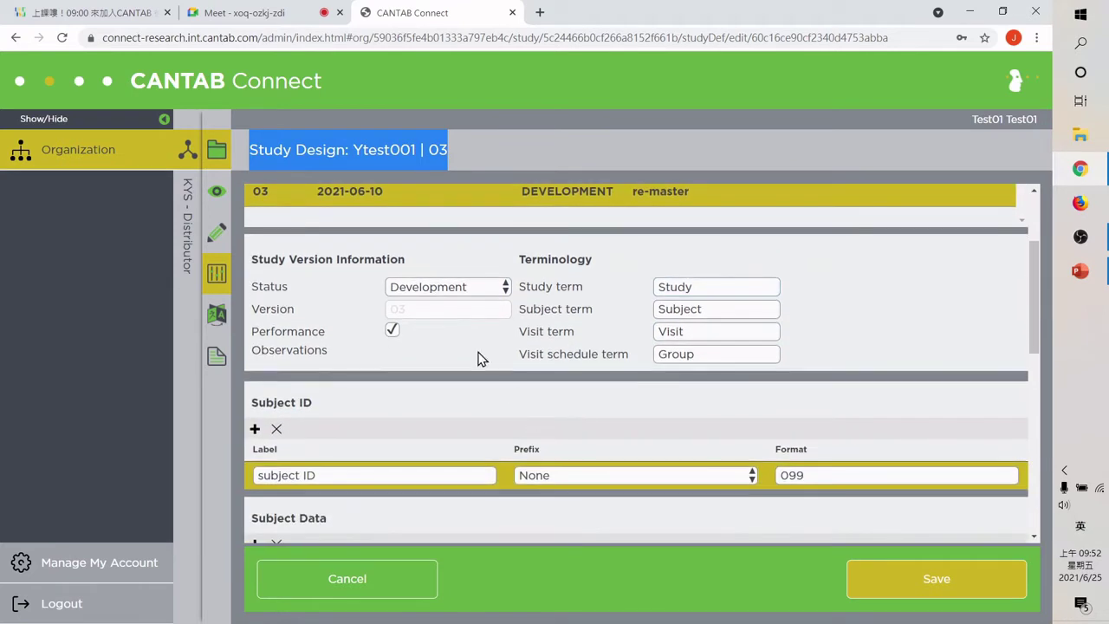
pyautogui.moveTo(250, 259); pyautogui.dragTo(423, 265)
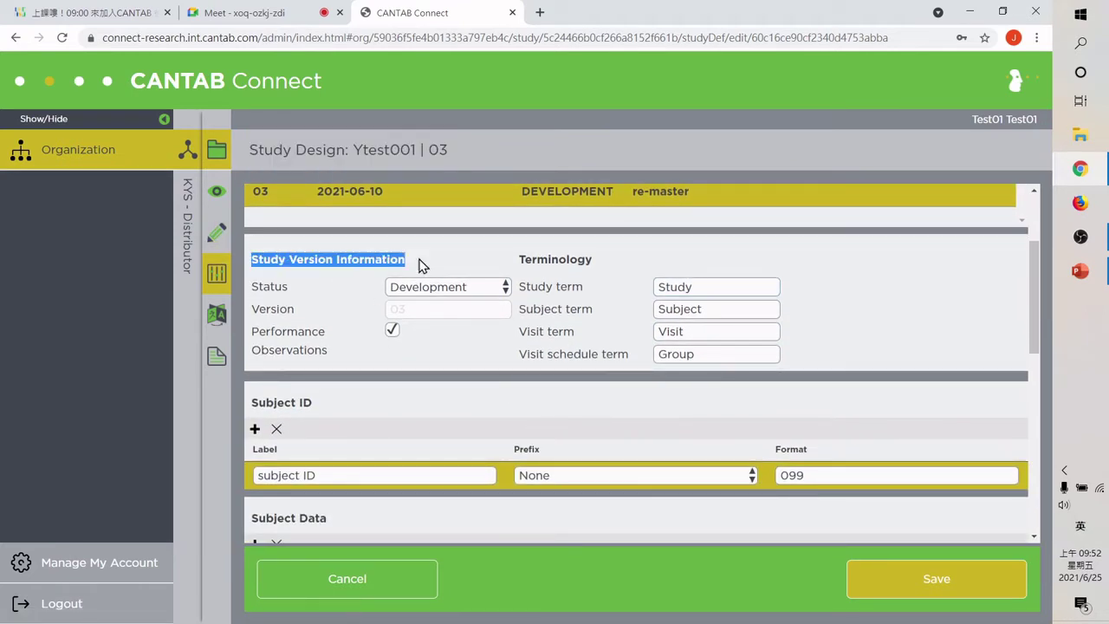
pyautogui.click(479, 293)
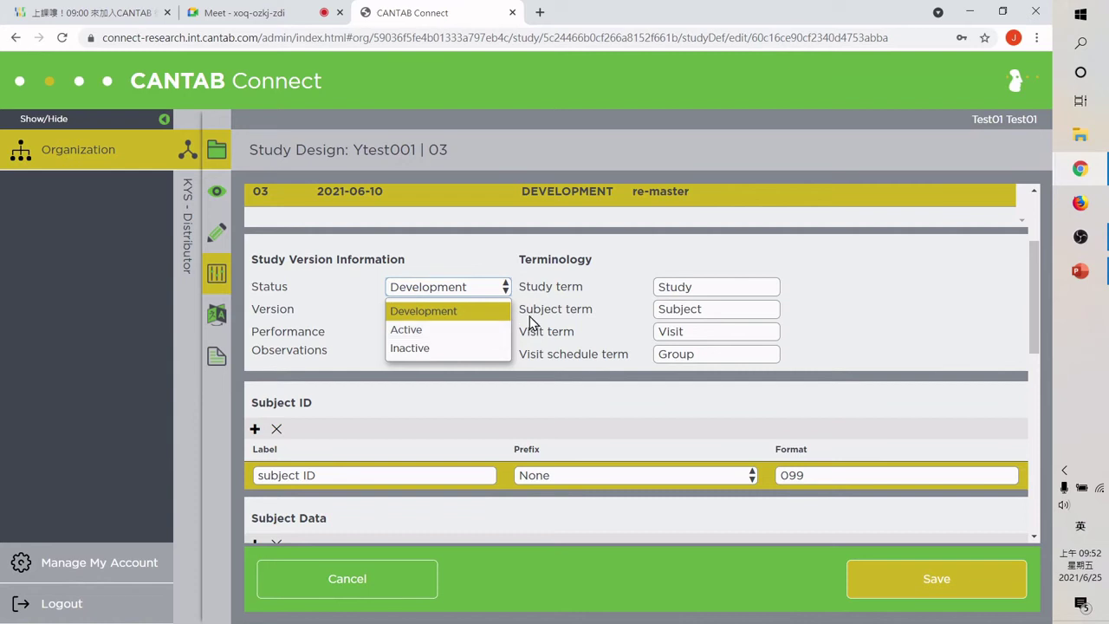
pyautogui.click(498, 254)
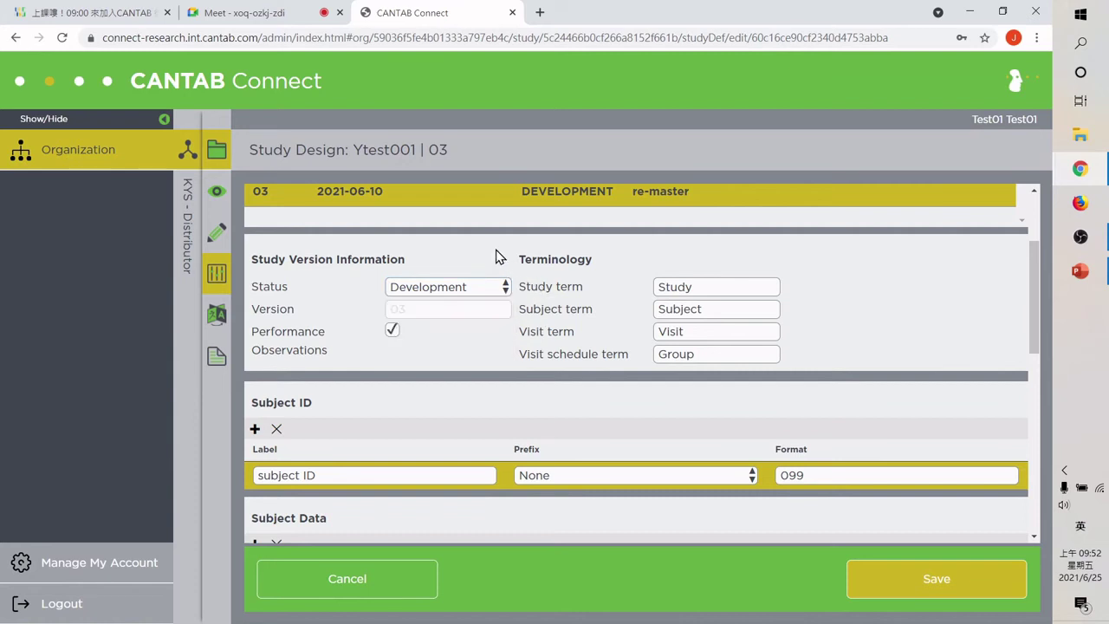
pyautogui.click(483, 293)
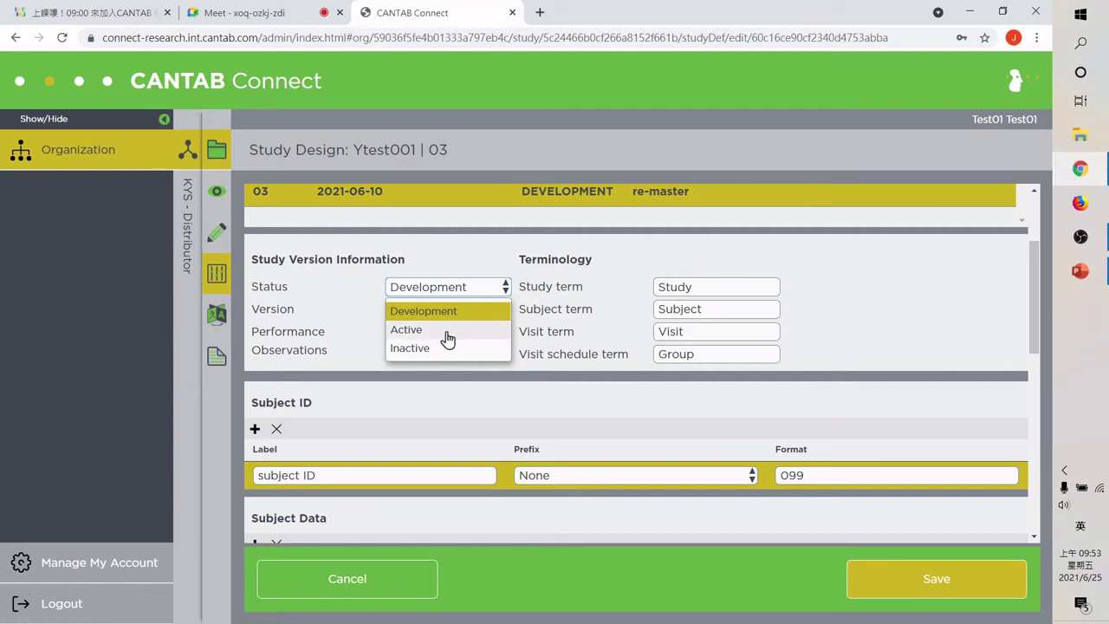
pyautogui.scroll(-10, 877, 347)
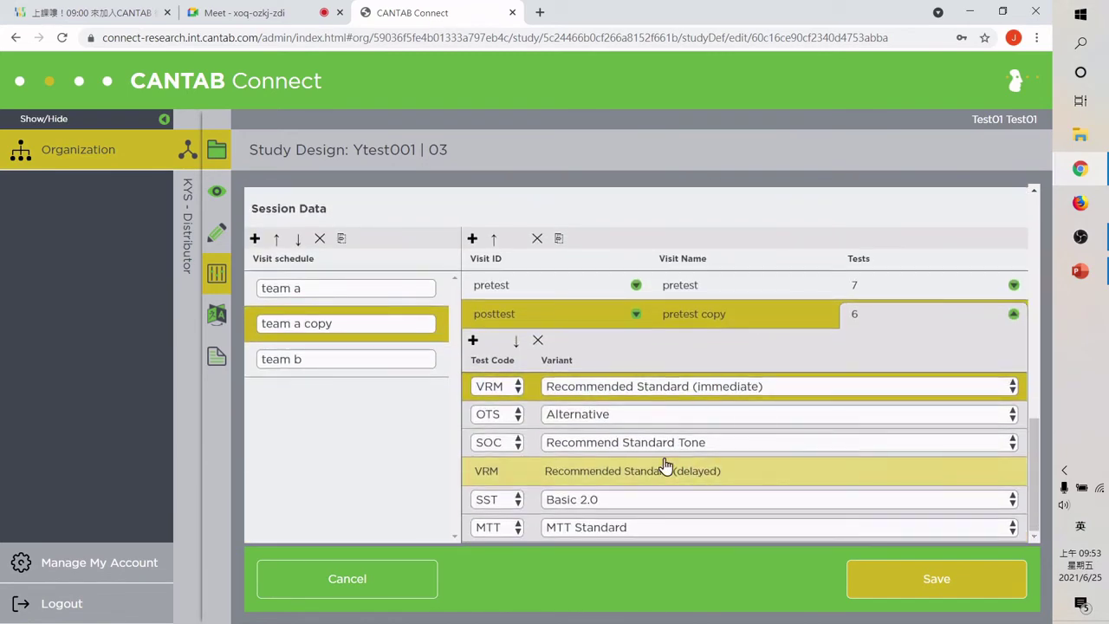
# Delete the team b group from the visit schedule.
pyautogui.click(407, 362)
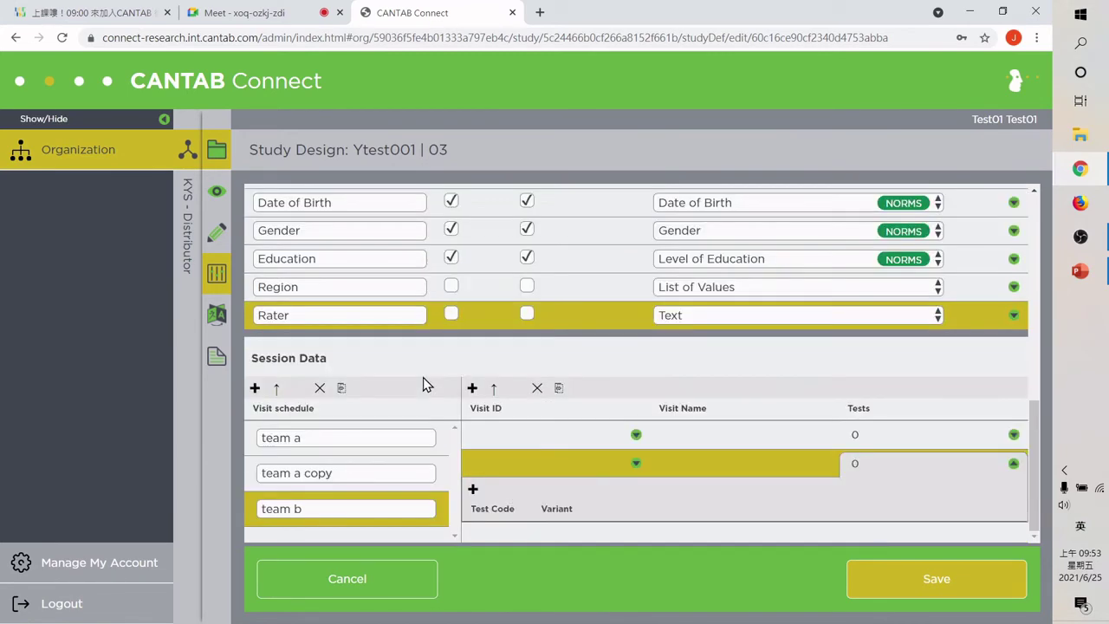
pyautogui.click(321, 388)
pyautogui.click(519, 378)
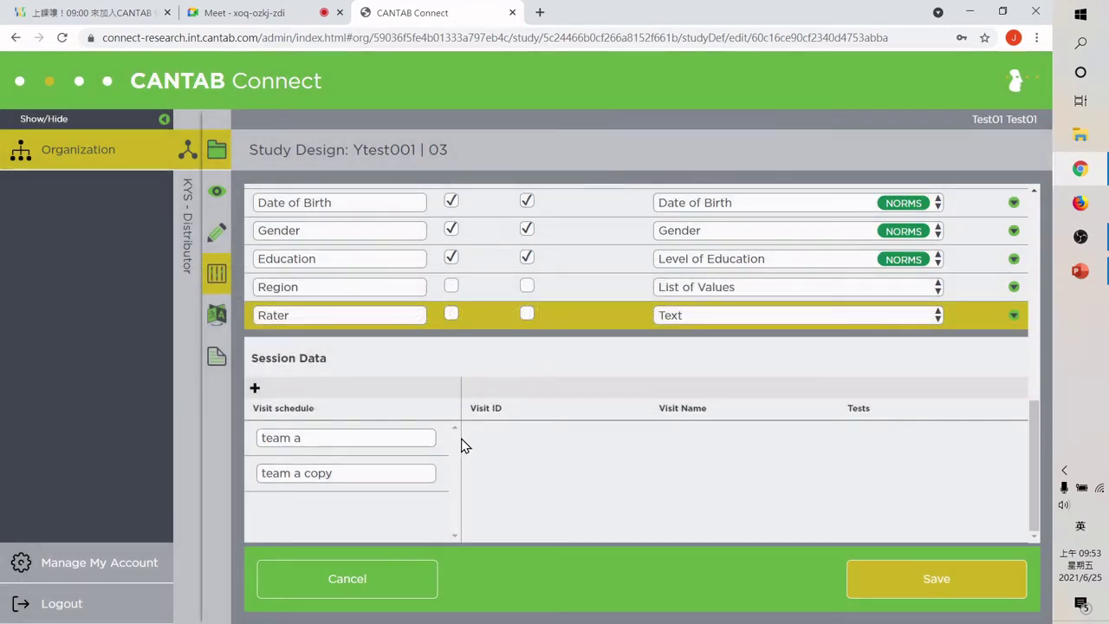
pyautogui.click(443, 447)
pyautogui.click(438, 484)
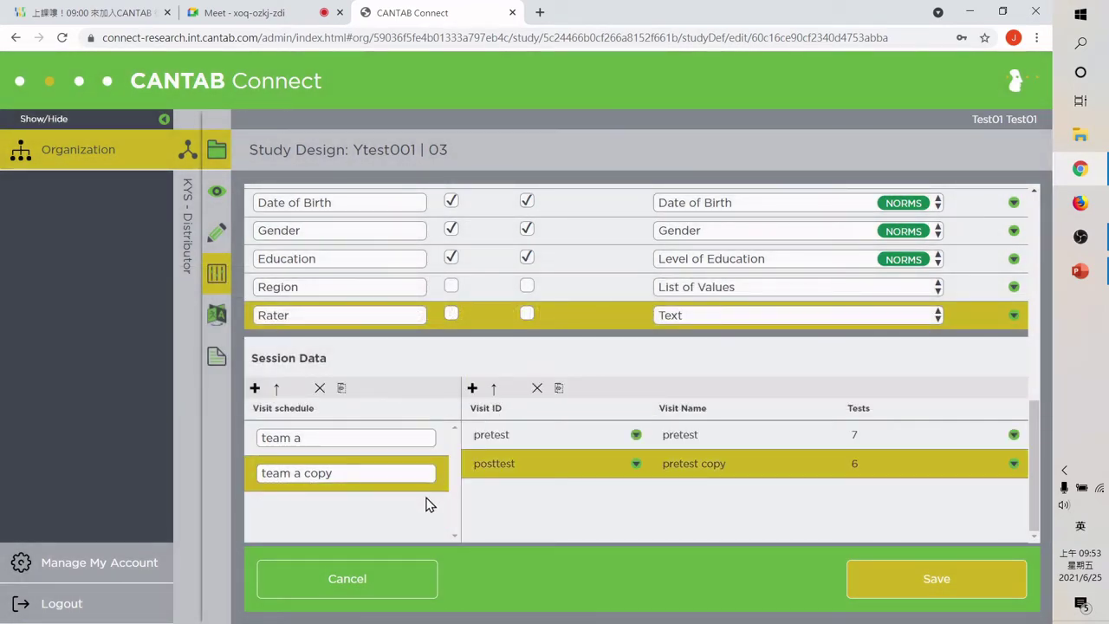
# Set the study version status to Active and attempt to save the design.
pyautogui.scroll(10, 444, 419)
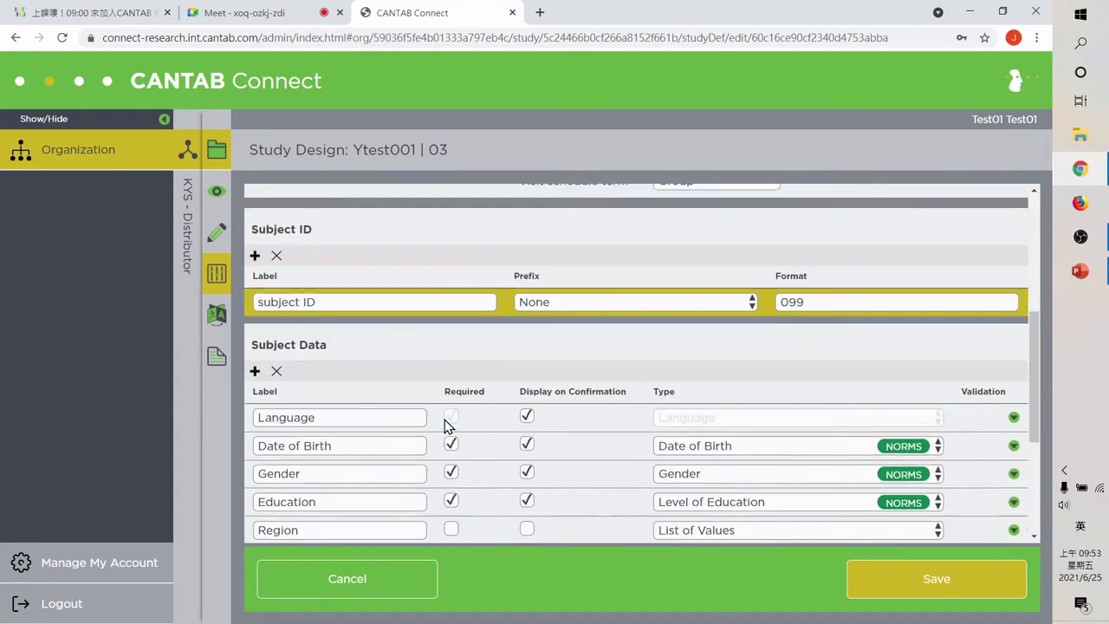
pyautogui.scroll(-1, 426, 349)
pyautogui.scroll(-1, 426, 350)
pyautogui.click(438, 287)
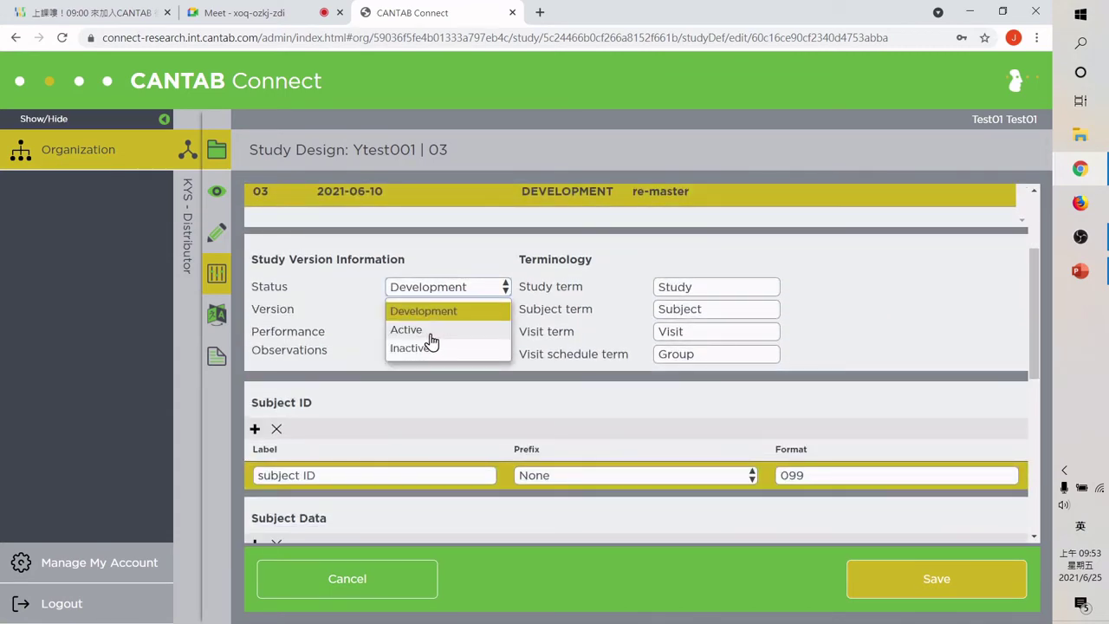
pyautogui.click(431, 331)
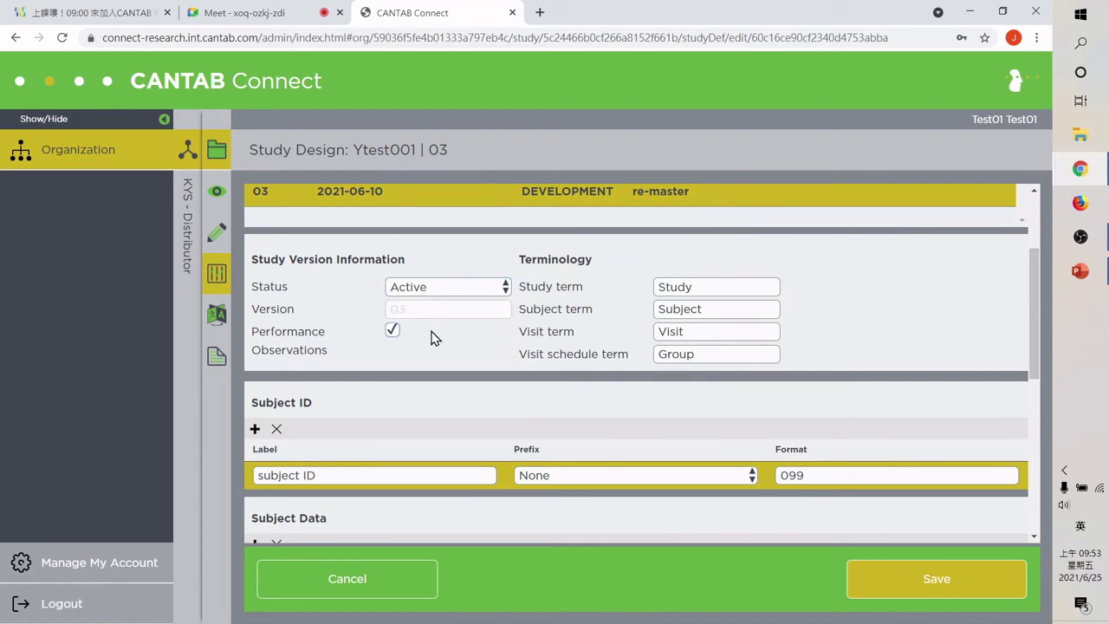
pyautogui.scroll(-5, 458, 363)
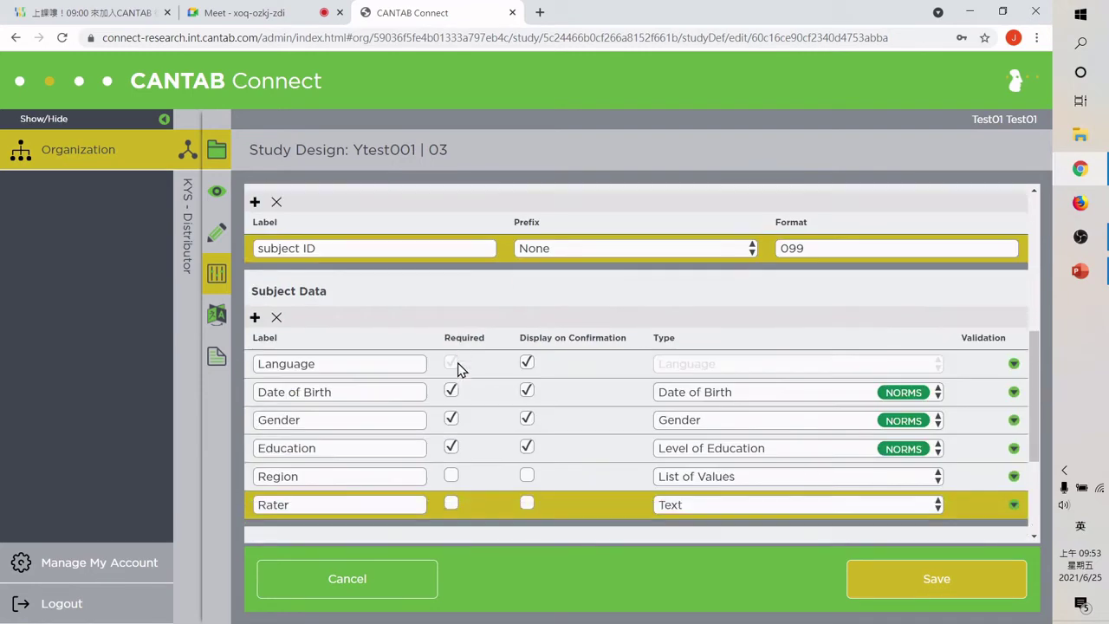
pyautogui.scroll(6, 468, 330)
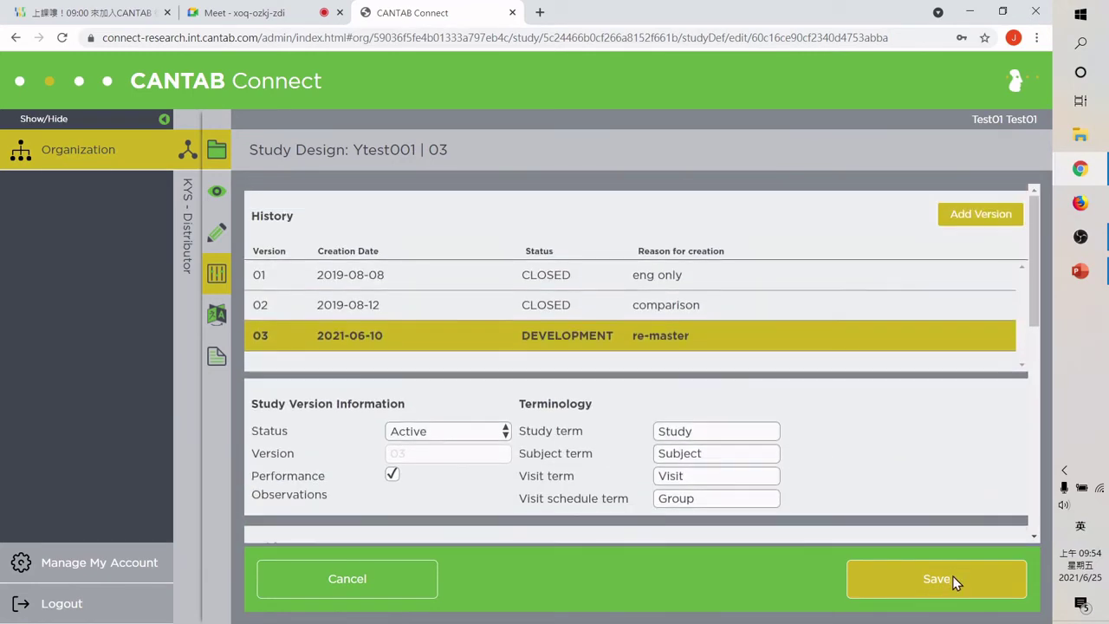
pyautogui.click(933, 586)
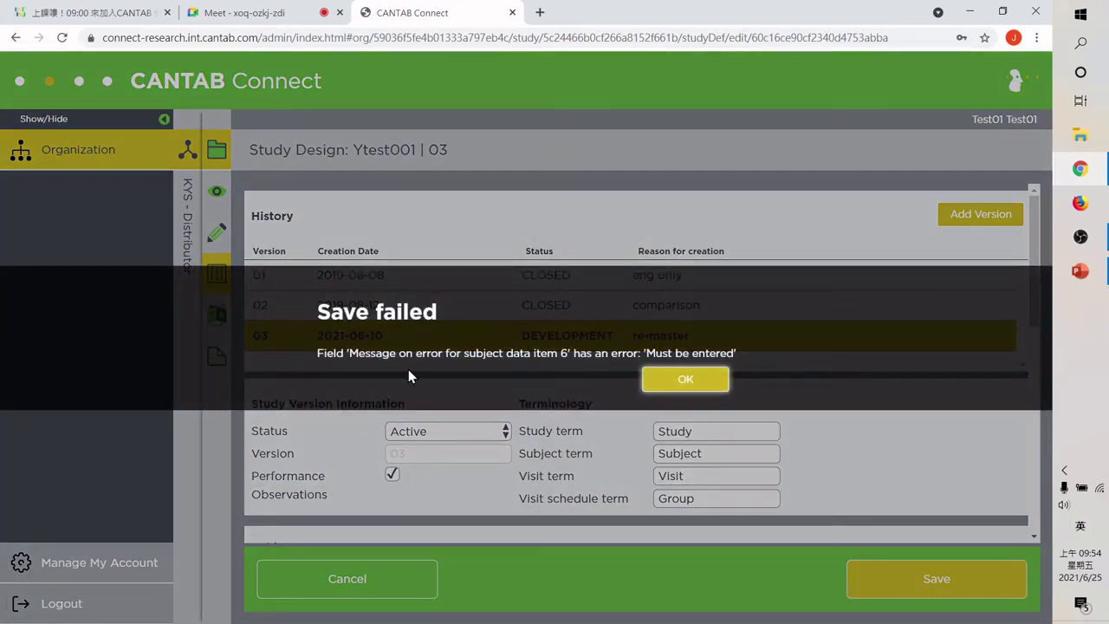
# Dismiss the save error, expand the Rater field's validation settings and retry saving.
pyautogui.click(681, 381)
pyautogui.scroll(-2, 518, 356)
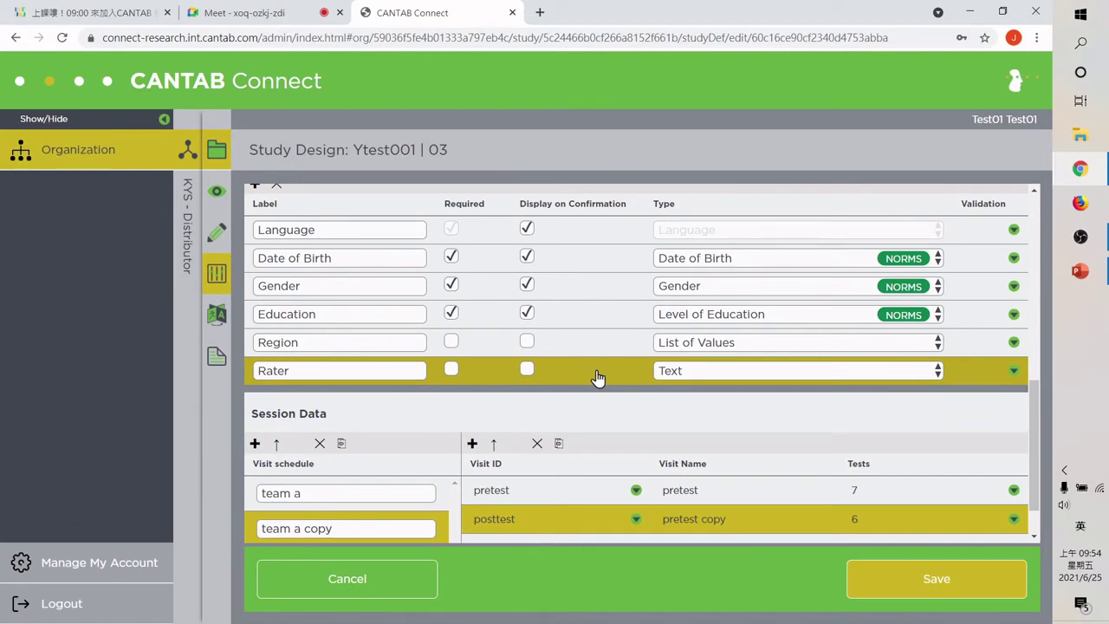
pyautogui.scroll(1, 598, 378)
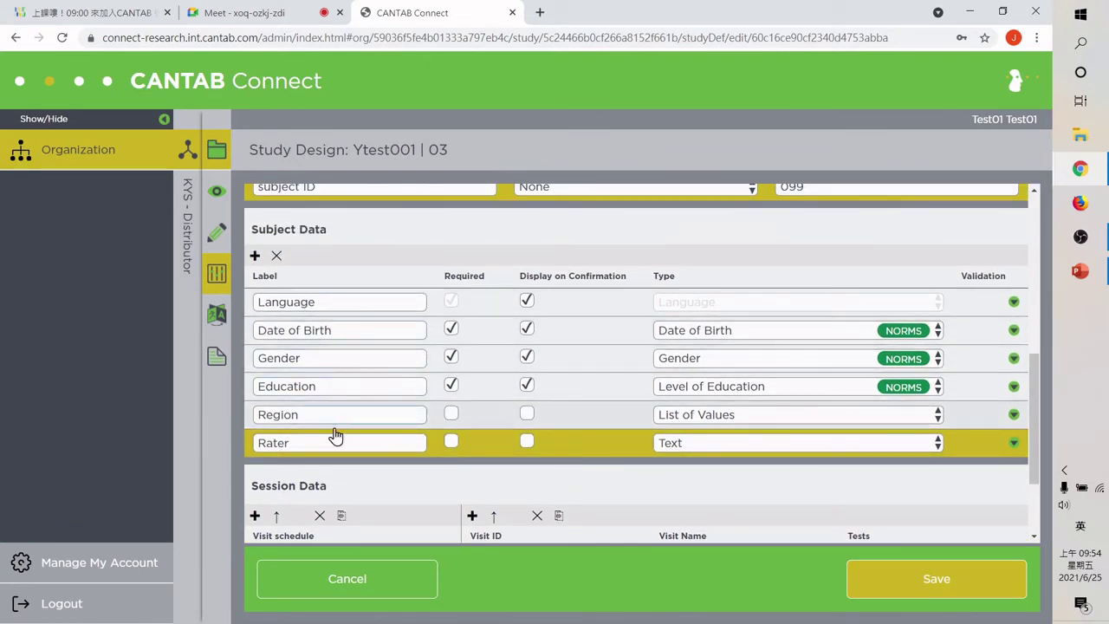
pyautogui.click(1014, 442)
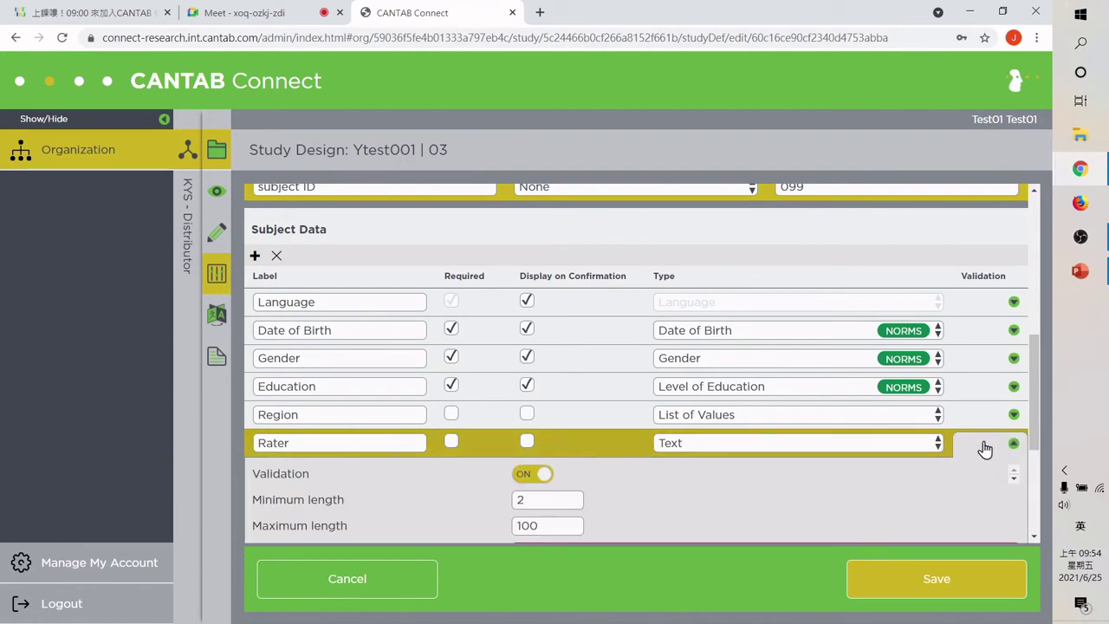
pyautogui.scroll(-2, 786, 425)
pyautogui.click(529, 404)
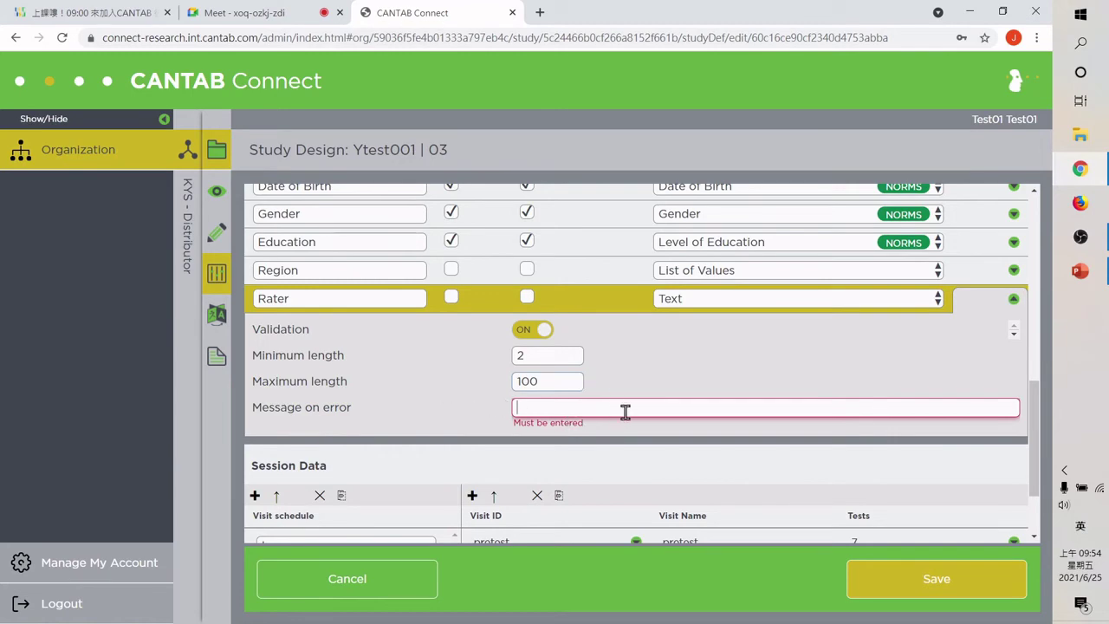
pyautogui.click(866, 578)
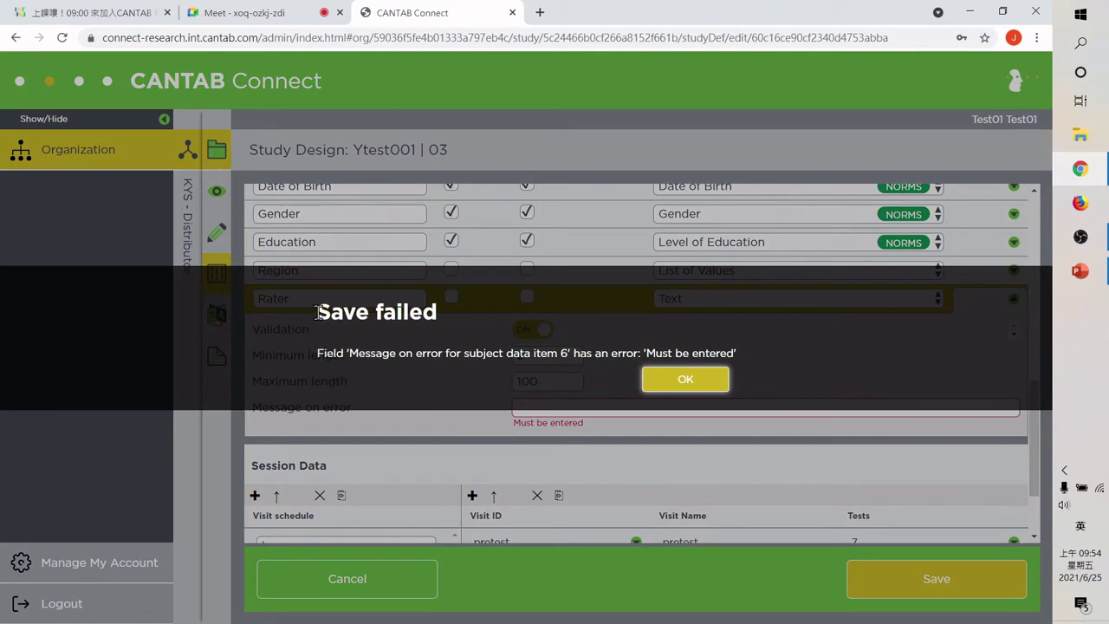
pyautogui.moveTo(319, 314); pyautogui.dragTo(494, 286)
pyautogui.moveTo(349, 358); pyautogui.dragTo(766, 353)
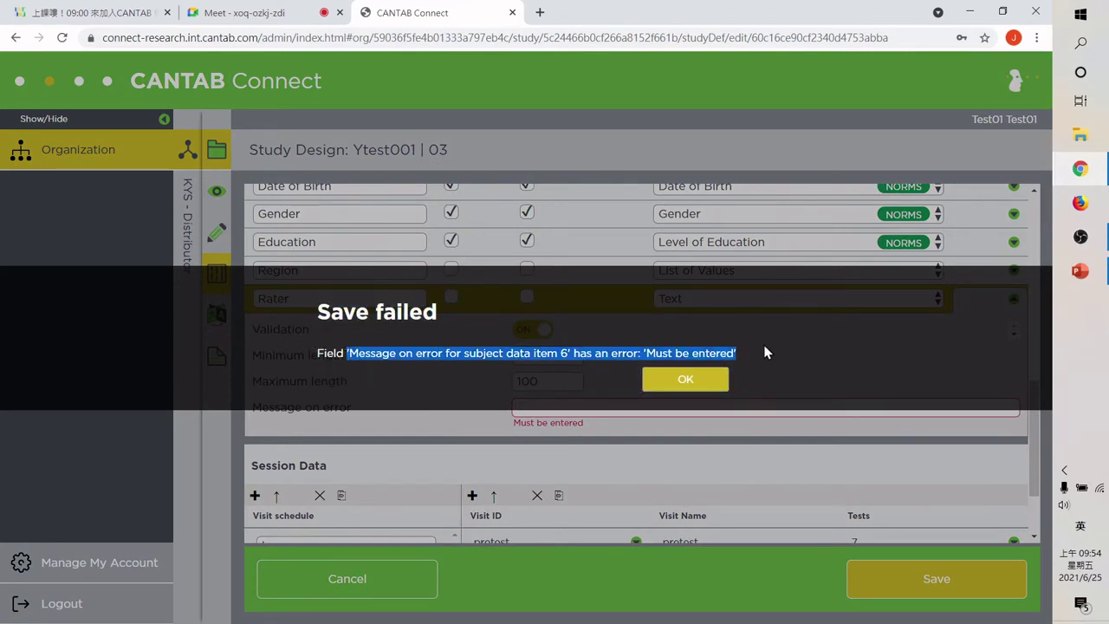
pyautogui.click(710, 380)
# Enter 'test' as the Rater's error message, save, and accept the non-upgradable subjects warning.
pyautogui.click(520, 402)
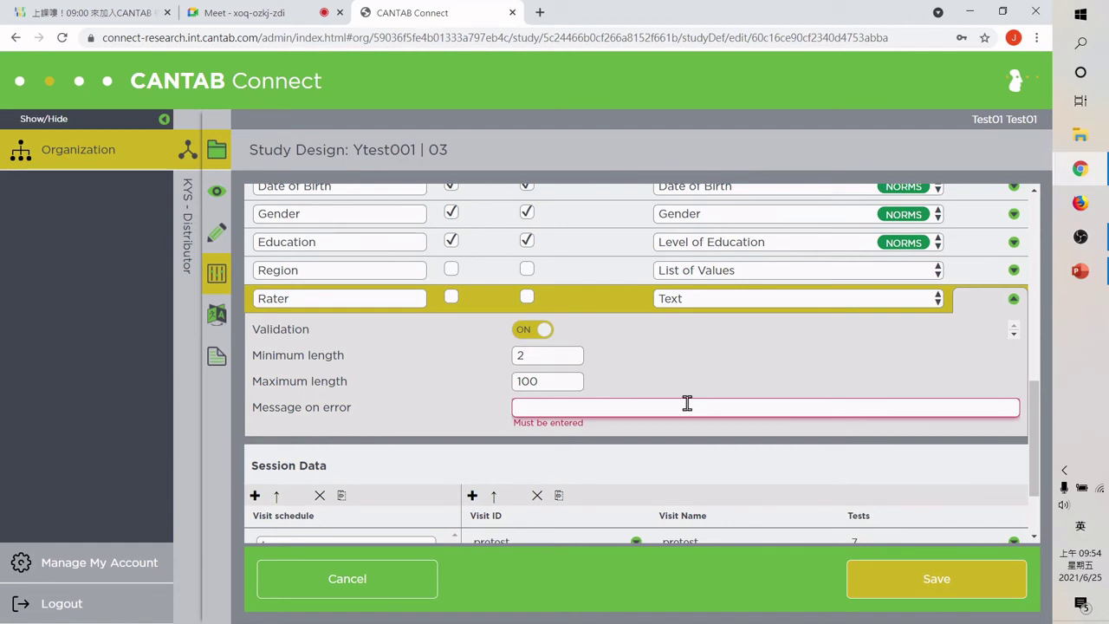
pyautogui.write('test')
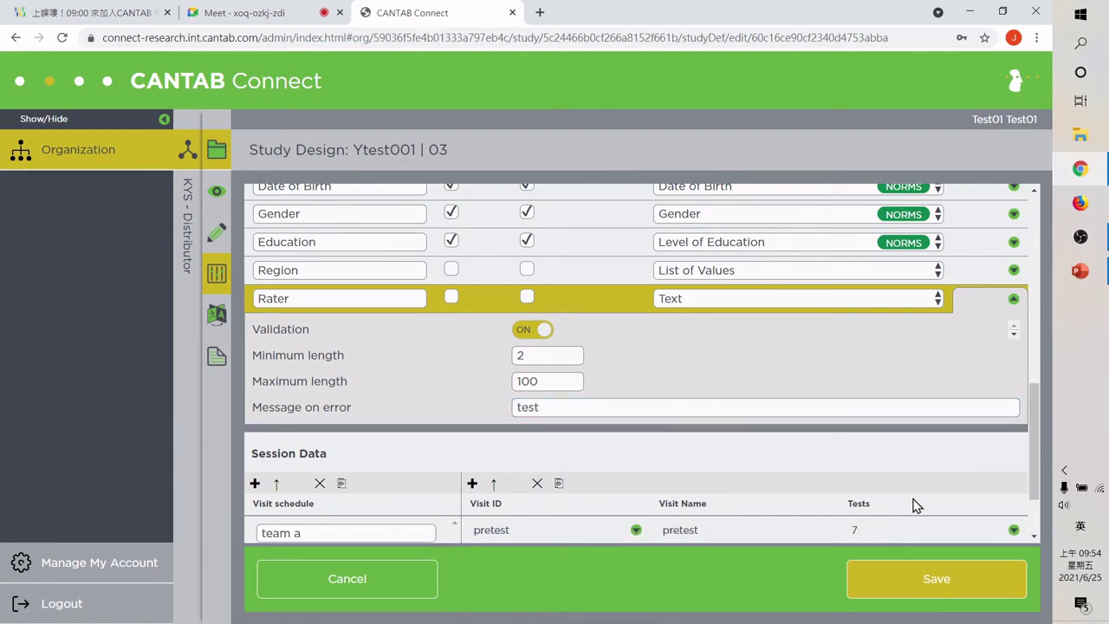
pyautogui.click(914, 580)
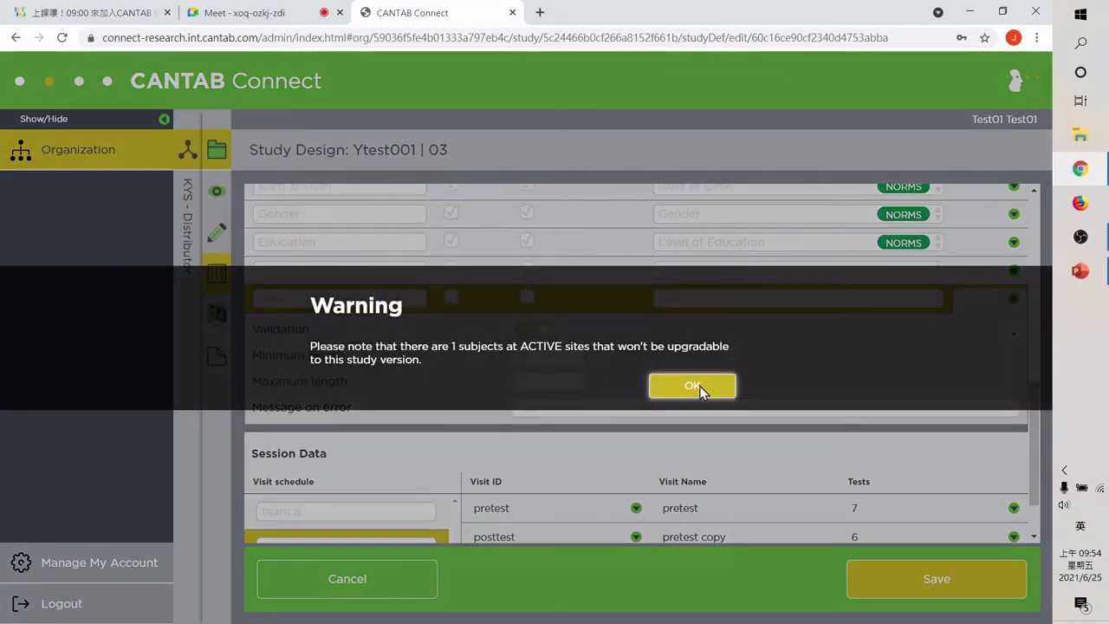
pyautogui.click(692, 385)
pyautogui.scroll(10, 636, 398)
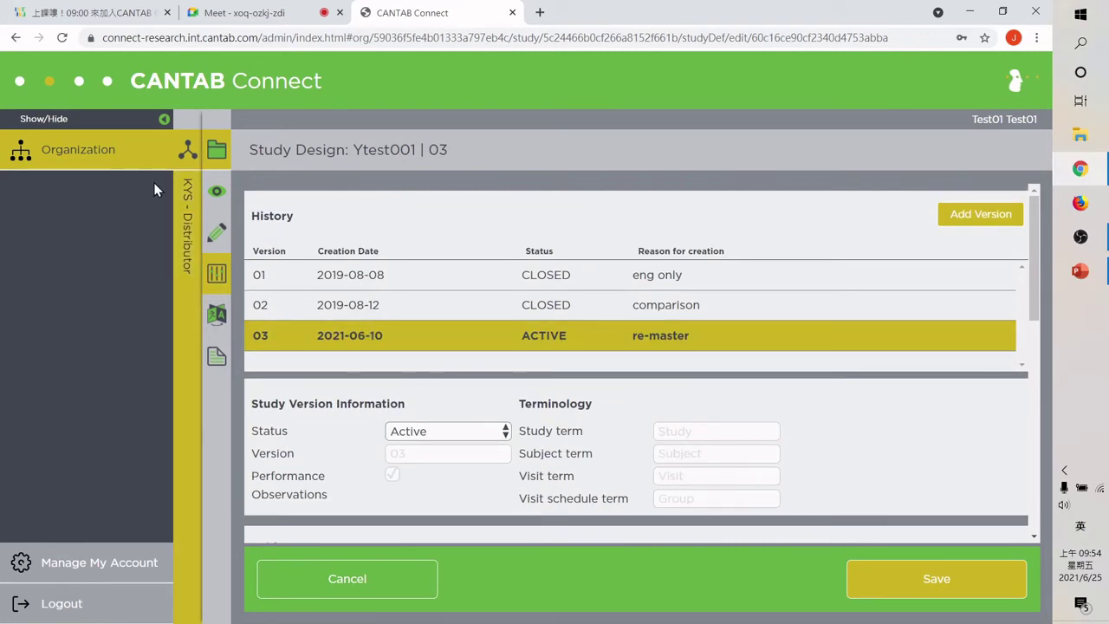
pyautogui.doubleClick(260, 275)
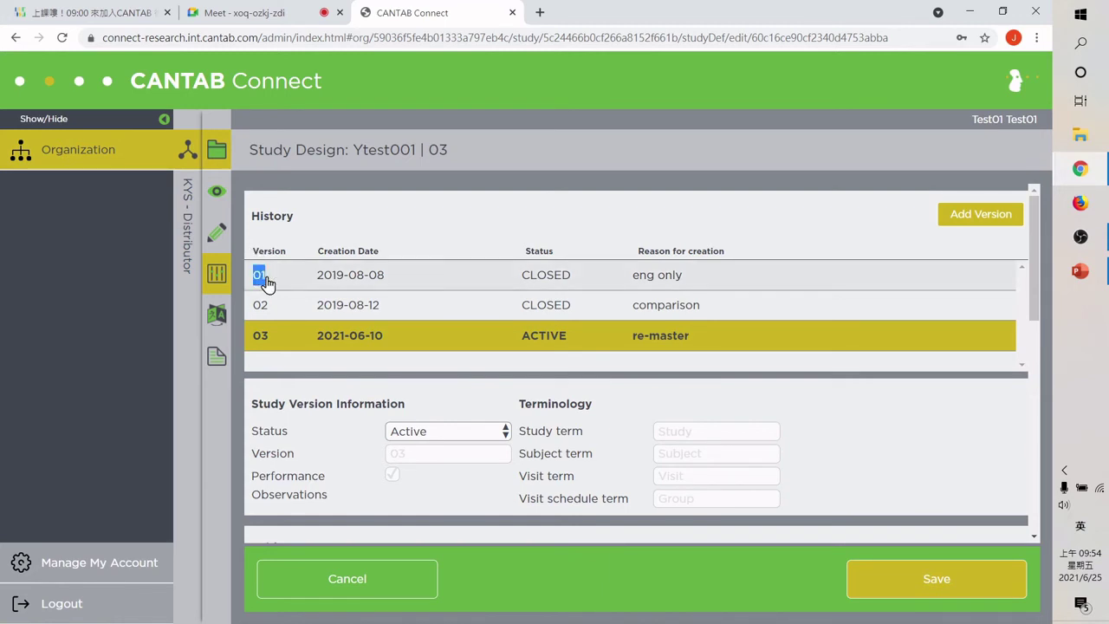
pyautogui.click(553, 342)
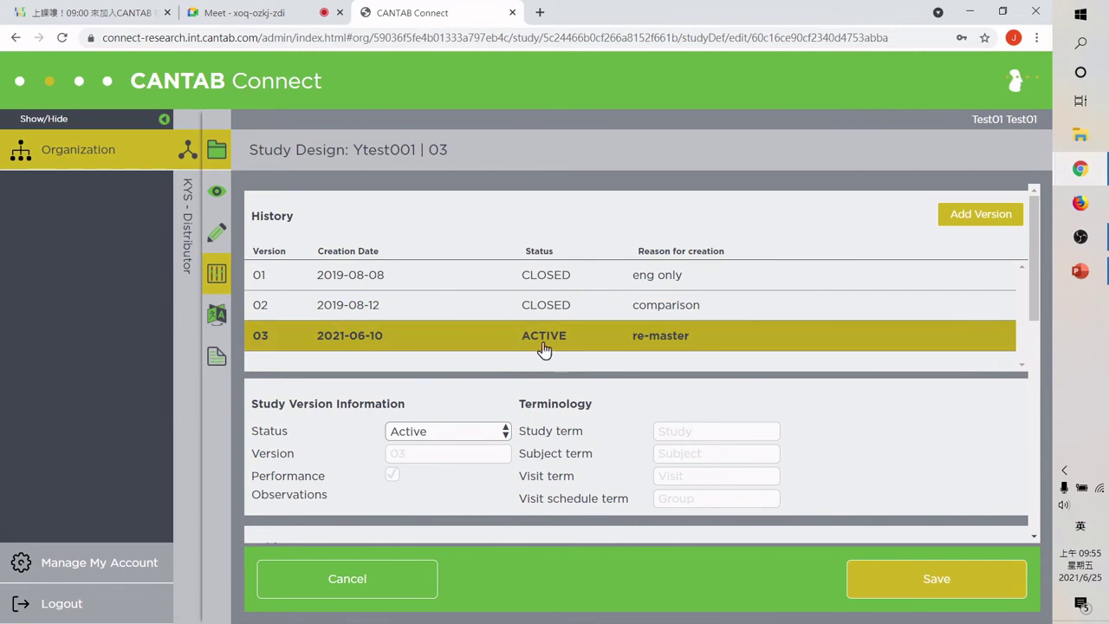
pyautogui.scroll(-3, 546, 347)
pyautogui.scroll(1, 564, 231)
pyautogui.click(440, 289)
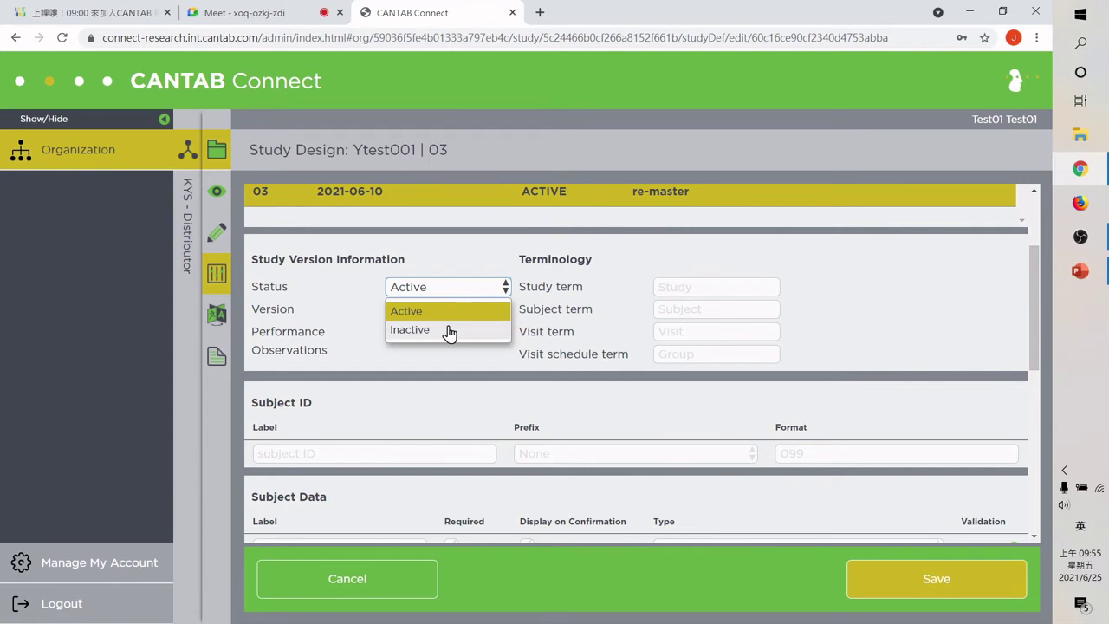
pyautogui.click(482, 254)
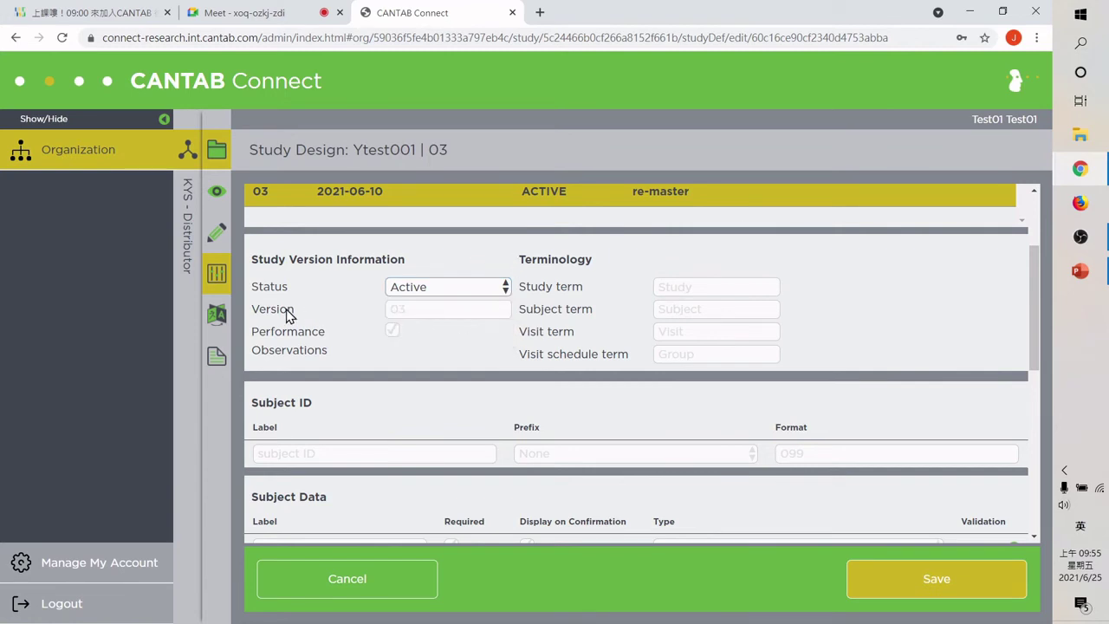
pyautogui.scroll(-1, 665, 372)
pyautogui.scroll(-3, 665, 373)
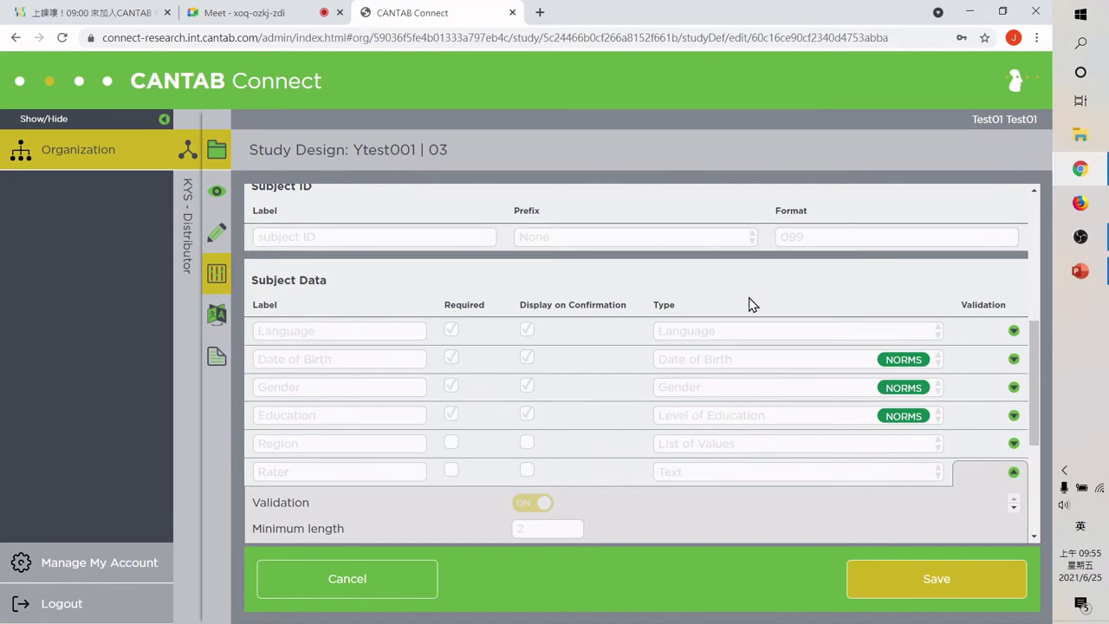
pyautogui.click(1010, 364)
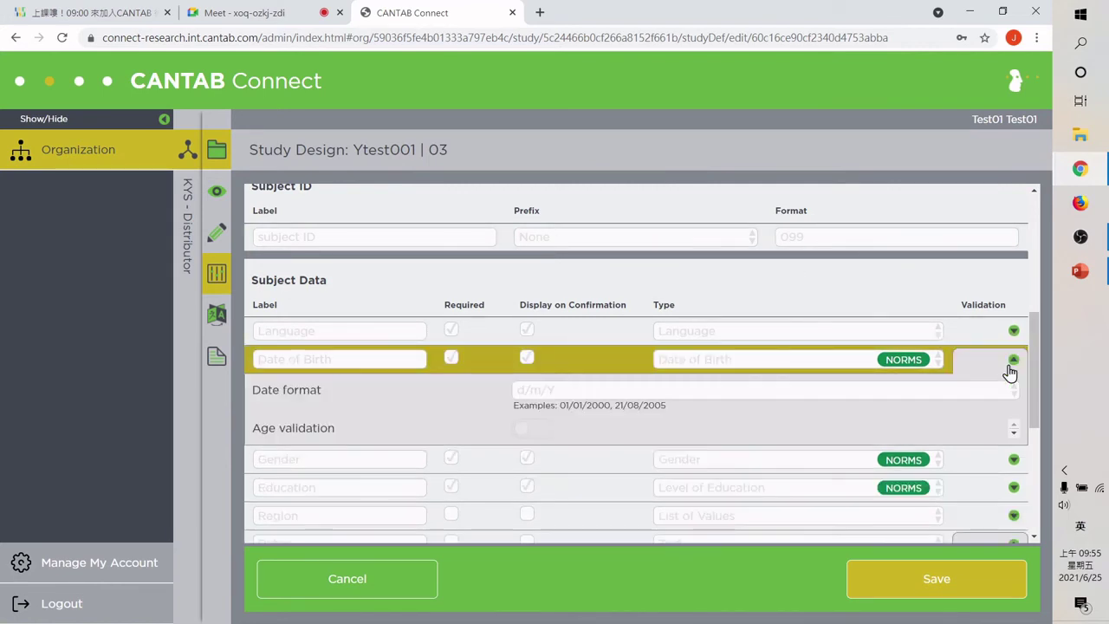
pyautogui.scroll(-1, 629, 391)
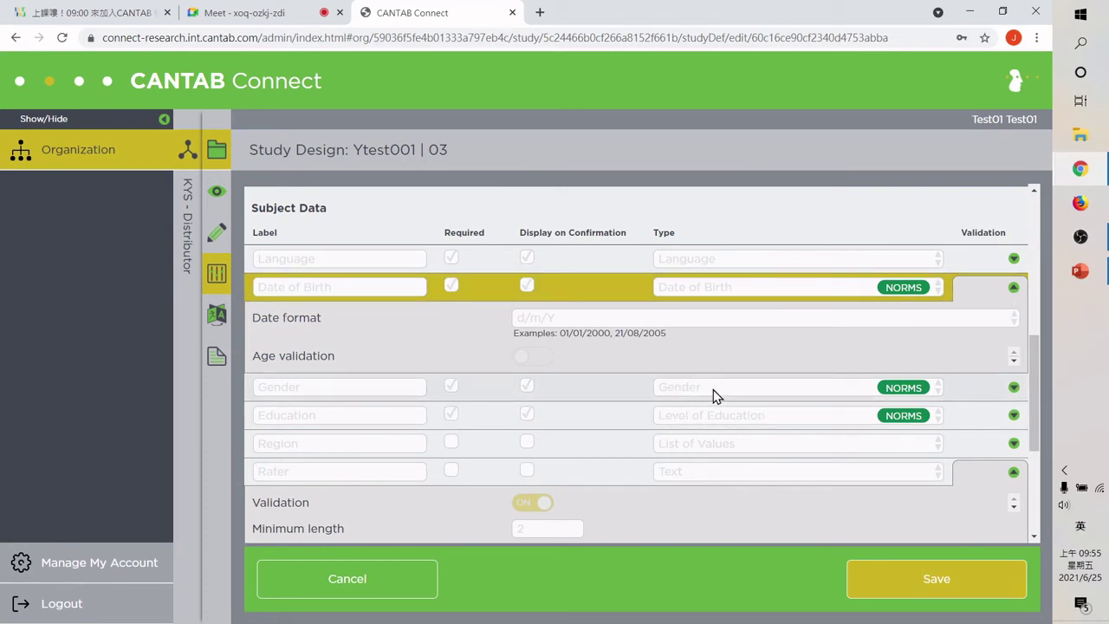
pyautogui.scroll(-1, 650, 416)
pyautogui.click(1007, 317)
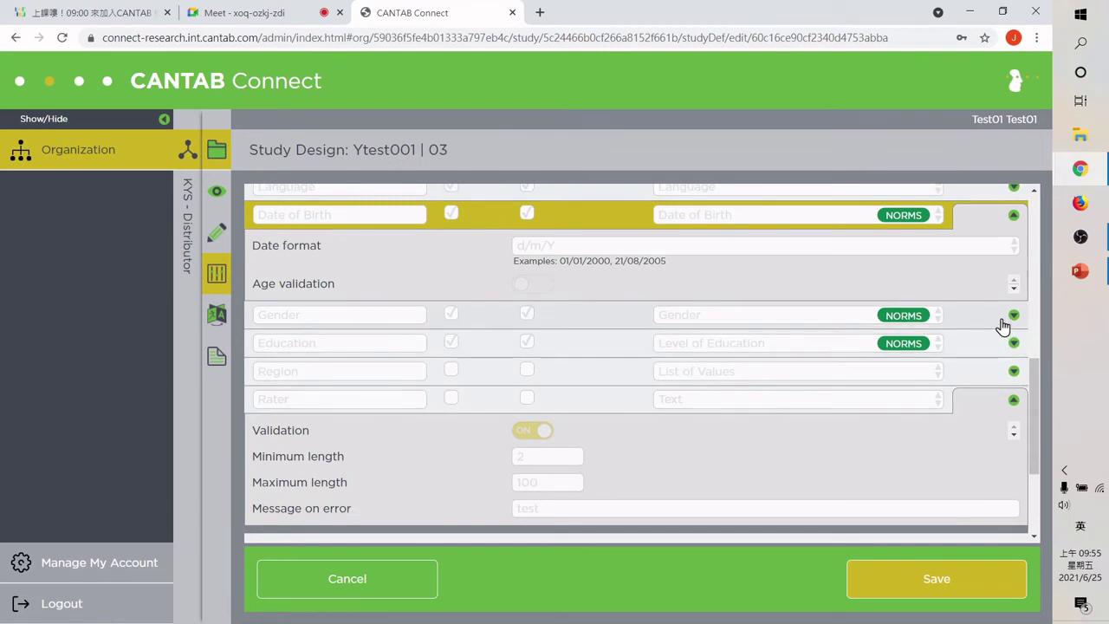
pyautogui.click(981, 345)
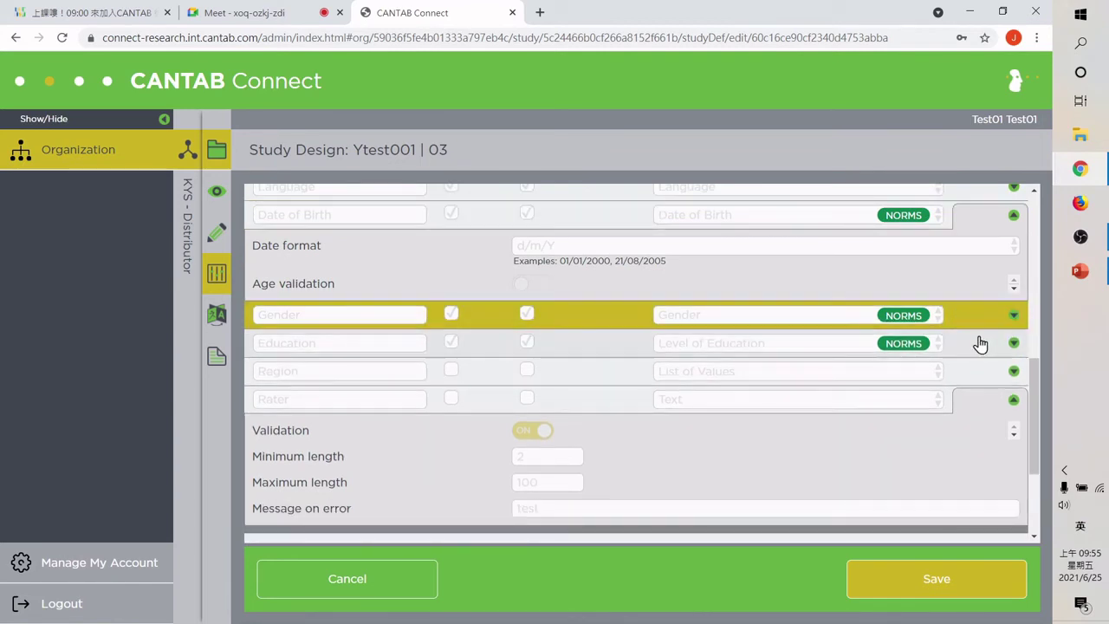
pyautogui.click(980, 348)
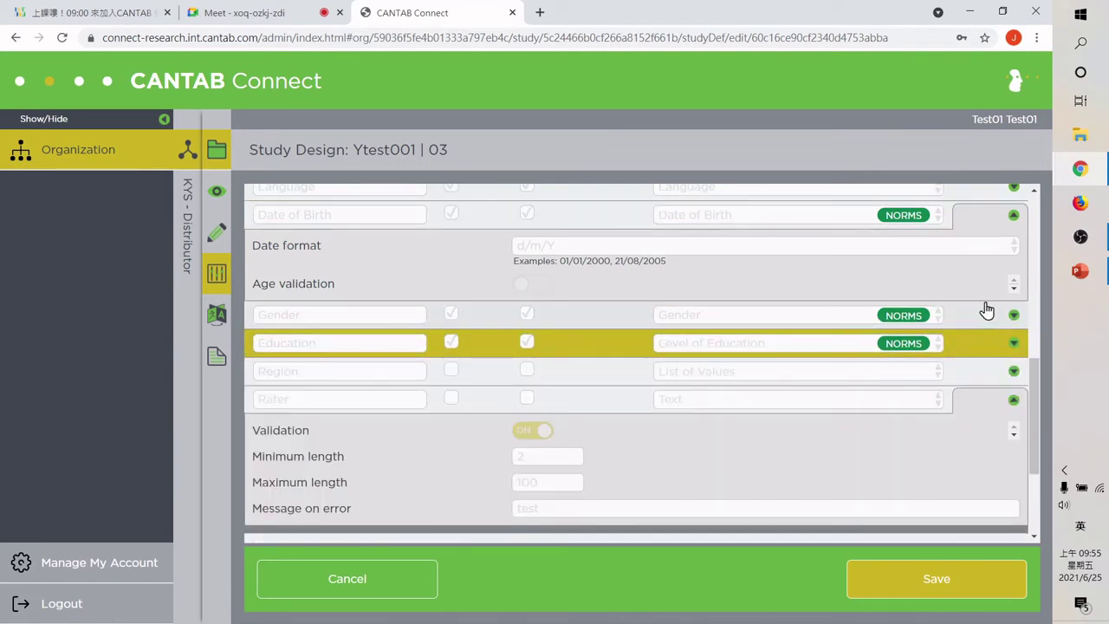
pyautogui.click(988, 224)
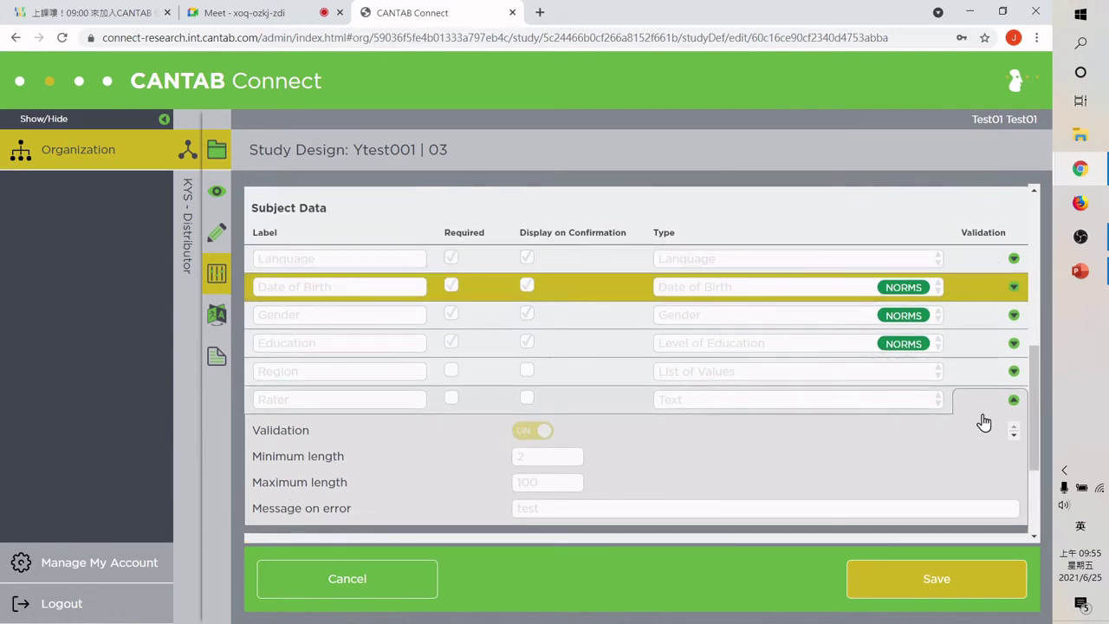
pyautogui.click(986, 405)
pyautogui.scroll(-1, 986, 405)
pyautogui.click(927, 433)
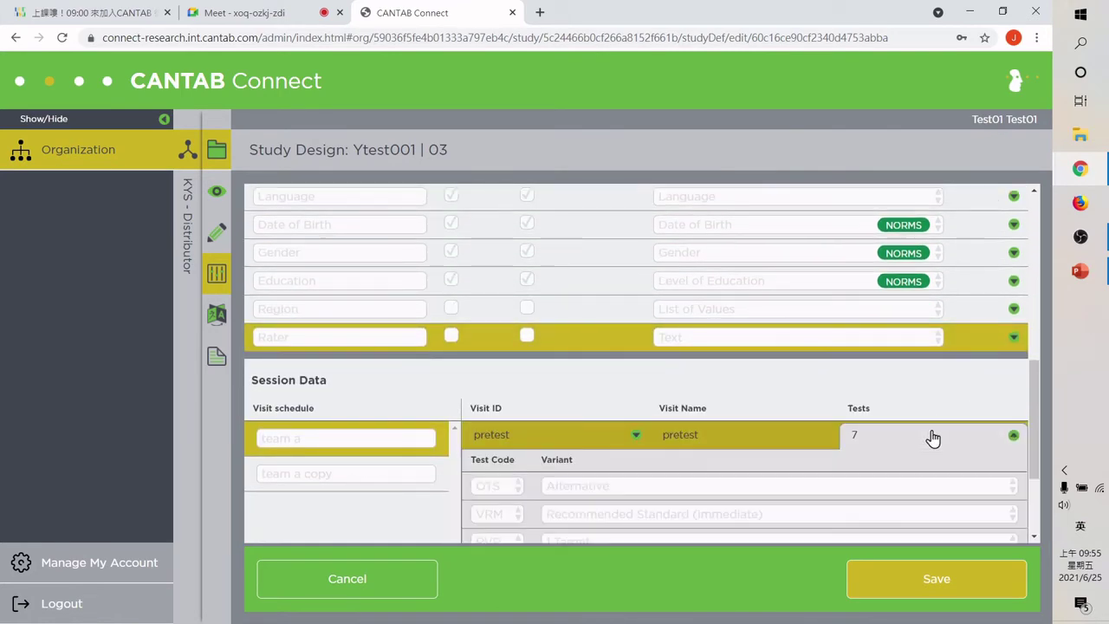
pyautogui.scroll(-2, 780, 451)
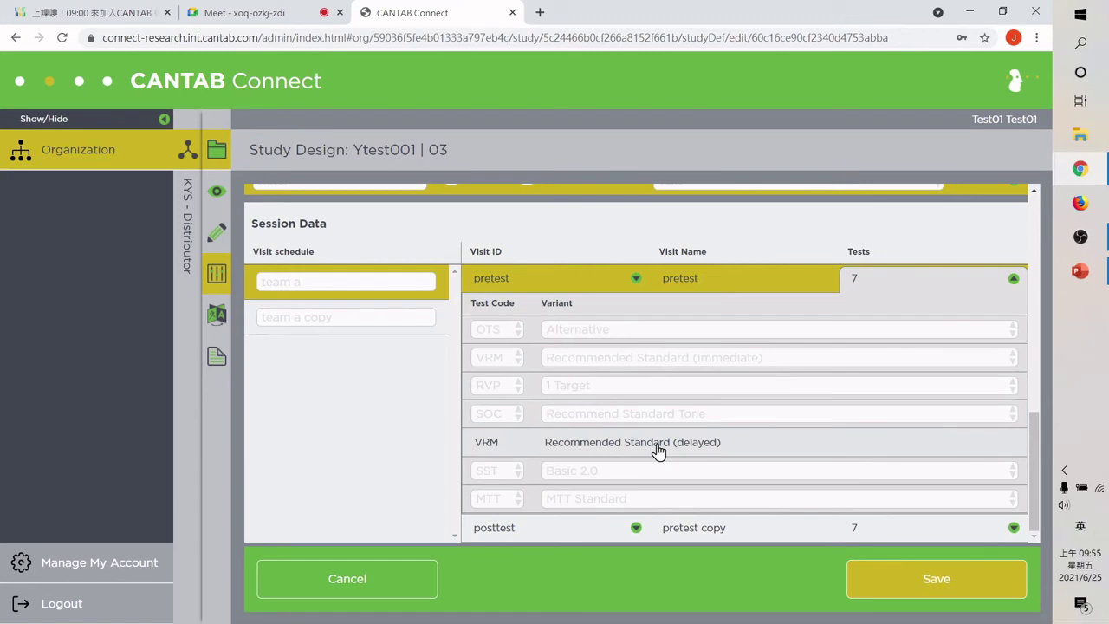
pyautogui.scroll(5, 658, 451)
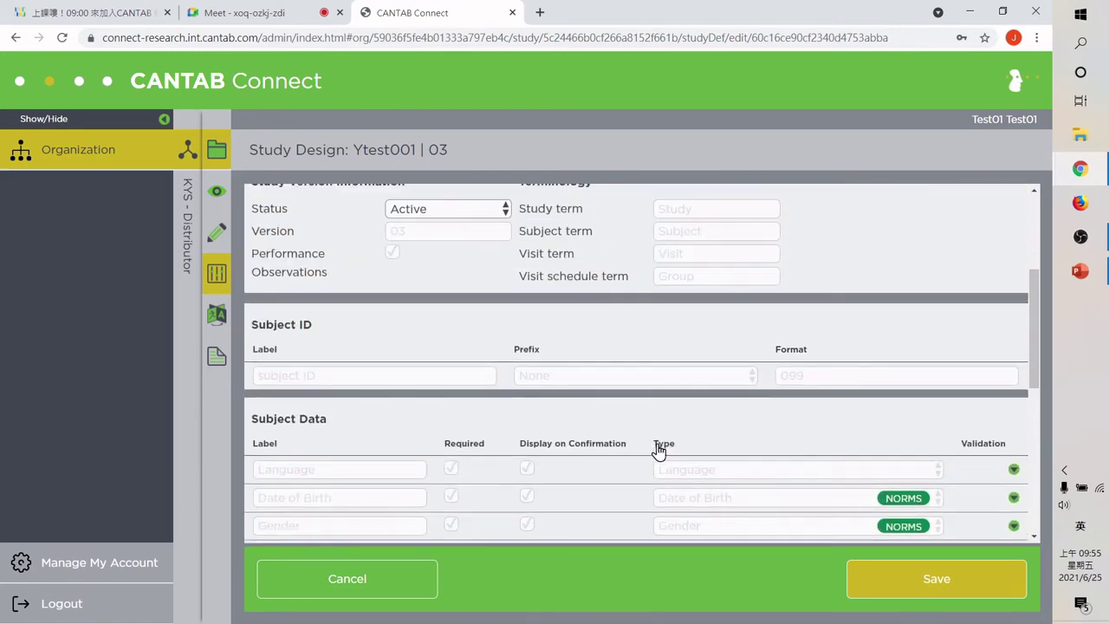
pyautogui.scroll(-5, 658, 451)
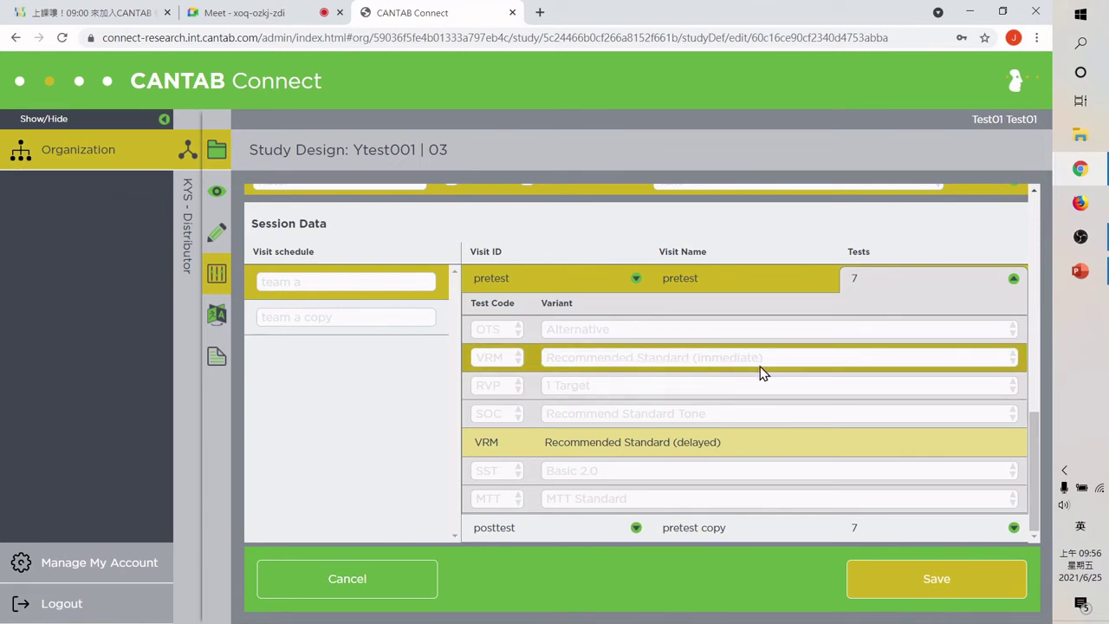
pyautogui.scroll(10, 761, 373)
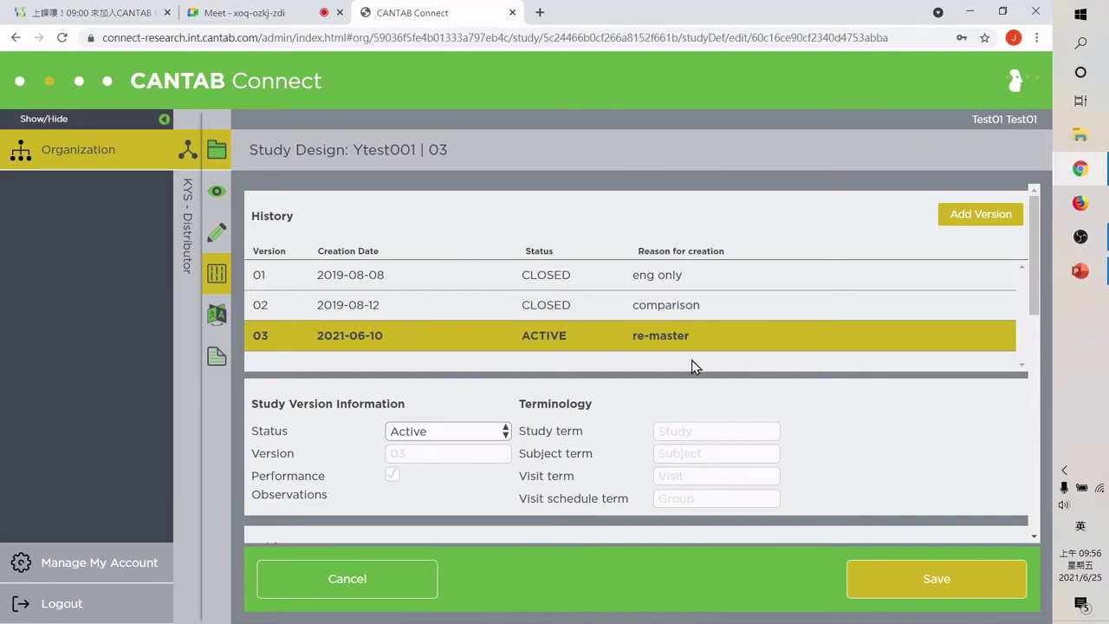
# Start a new study version numbered 04, copied from version 03.
pyautogui.click(980, 216)
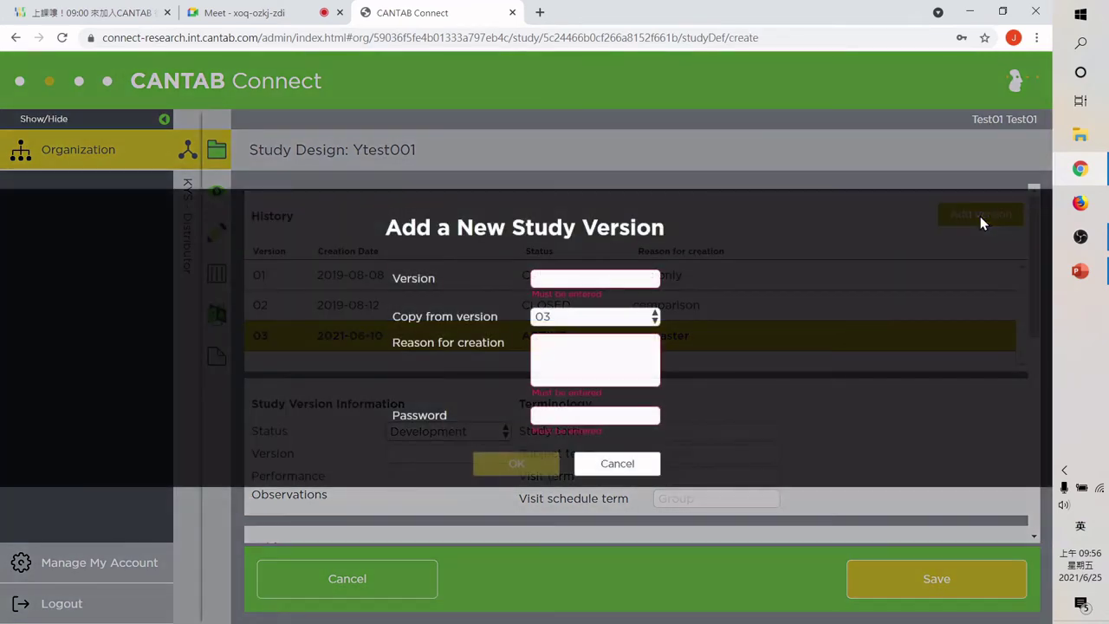
pyautogui.click(590, 278)
pyautogui.write('04')
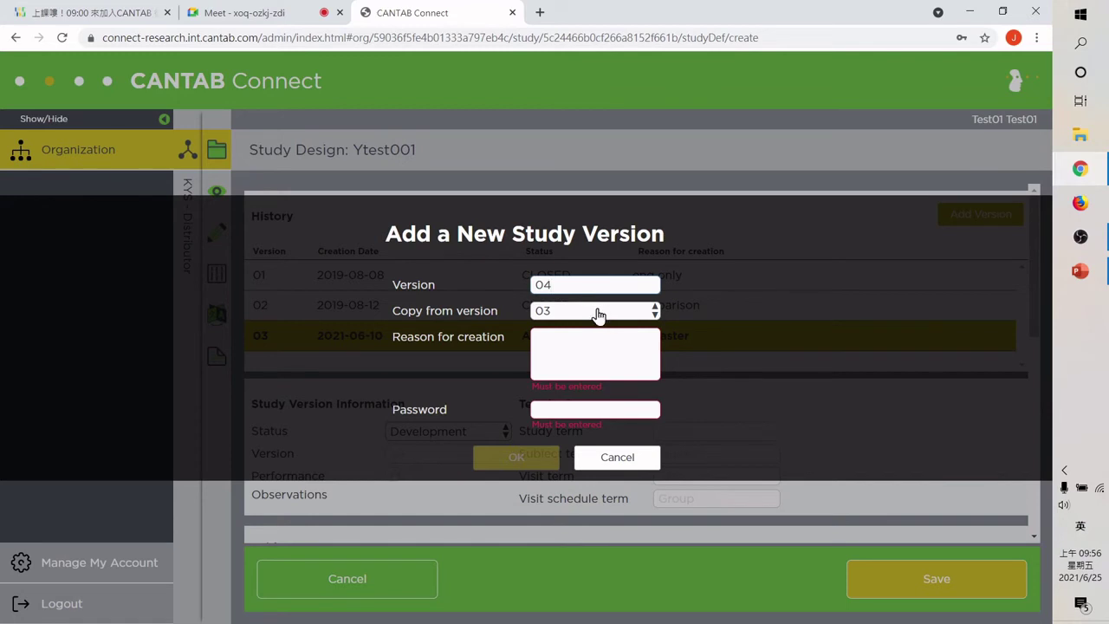
pyautogui.moveTo(580, 284); pyautogui.dragTo(513, 286)
pyautogui.click(577, 315)
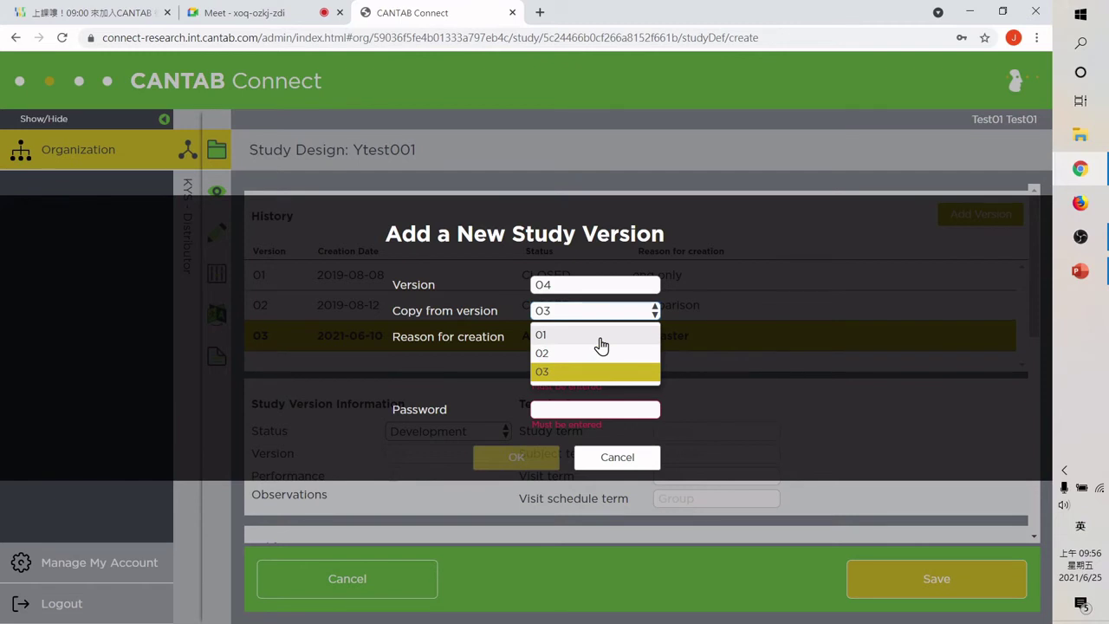
pyautogui.click(413, 286)
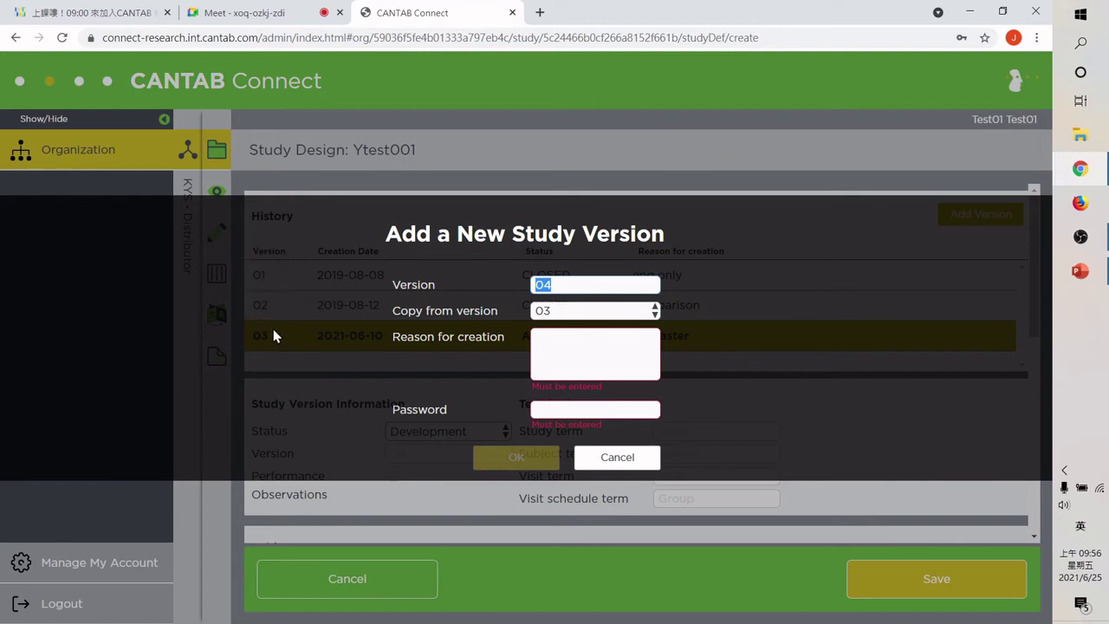
pyautogui.click(607, 314)
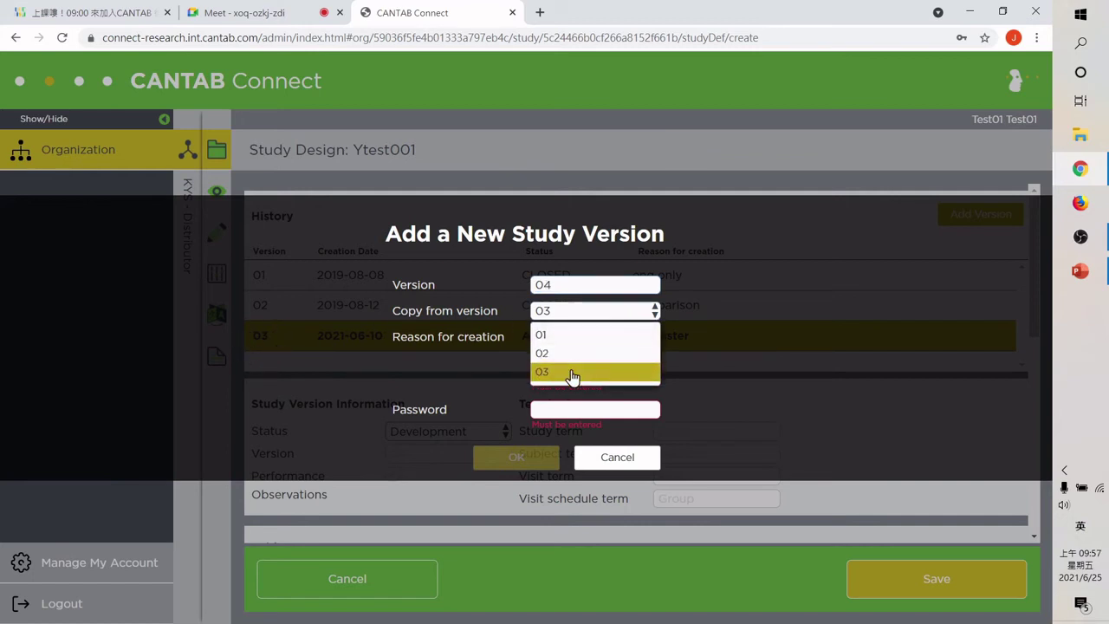
pyautogui.click(571, 376)
pyautogui.click(589, 314)
pyautogui.click(577, 354)
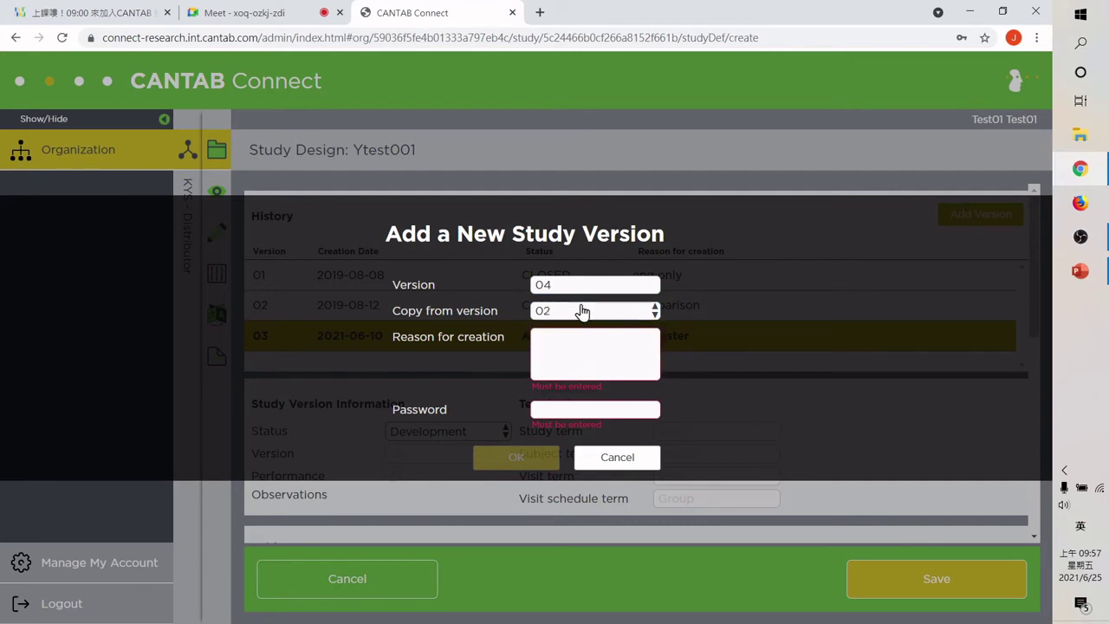
pyautogui.click(634, 314)
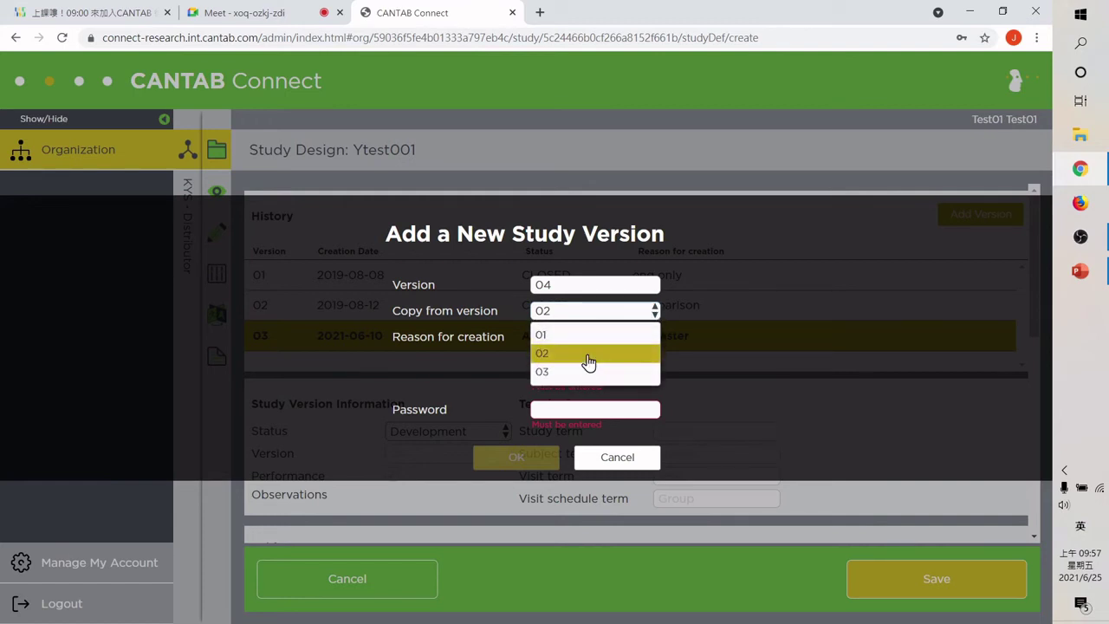
pyautogui.click(586, 376)
# Give 'retest' as the reason, enter the account password, and create the version.
pyautogui.click(612, 349)
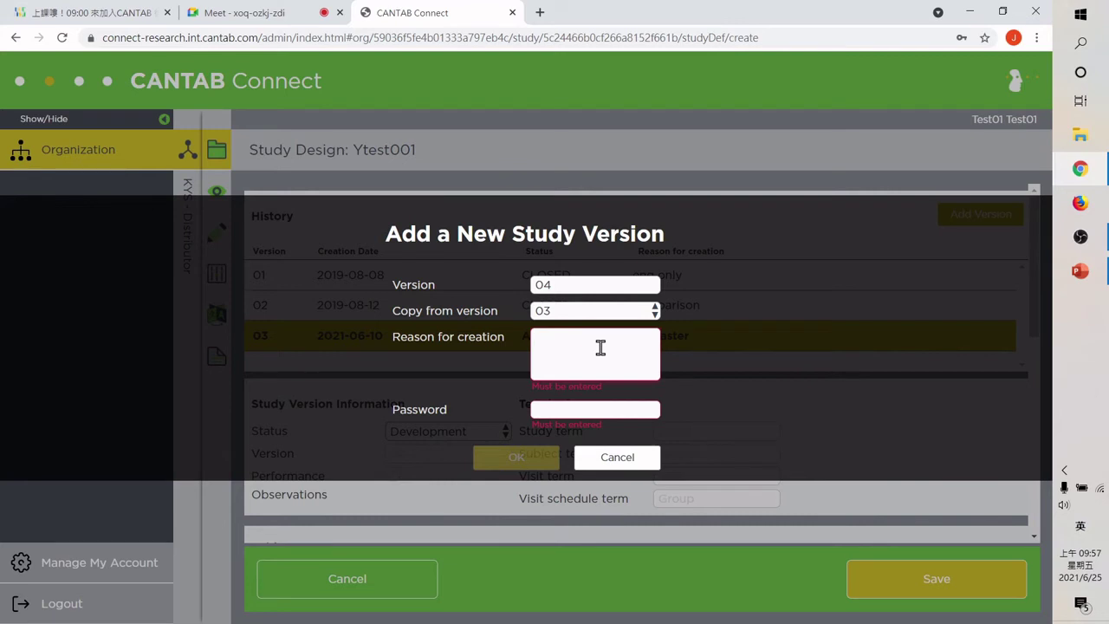
pyautogui.write('retest')
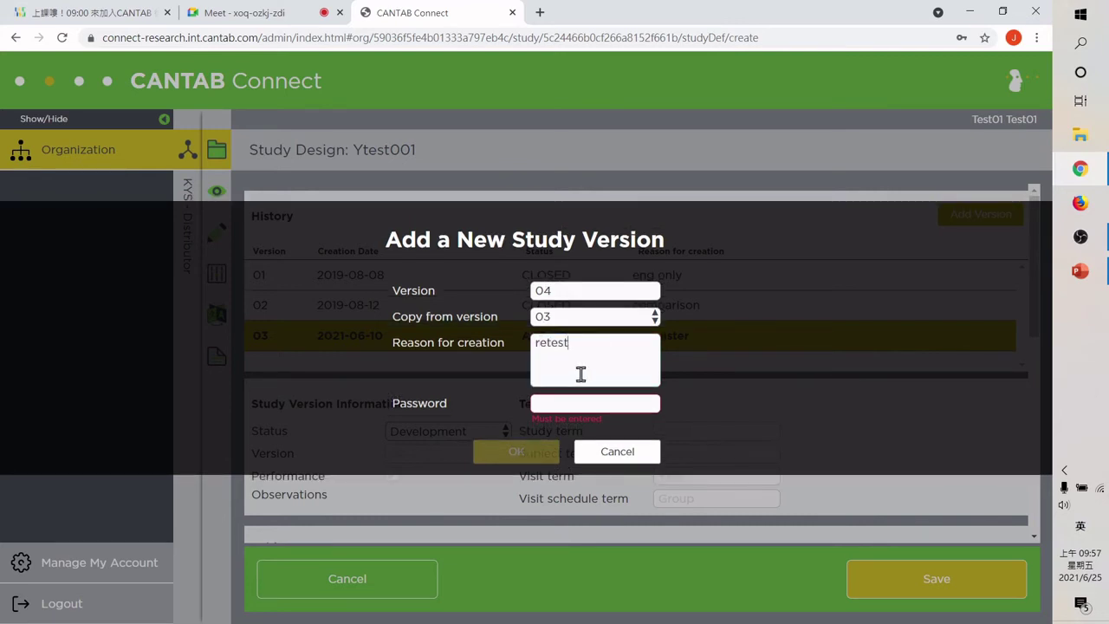
pyautogui.click(585, 400)
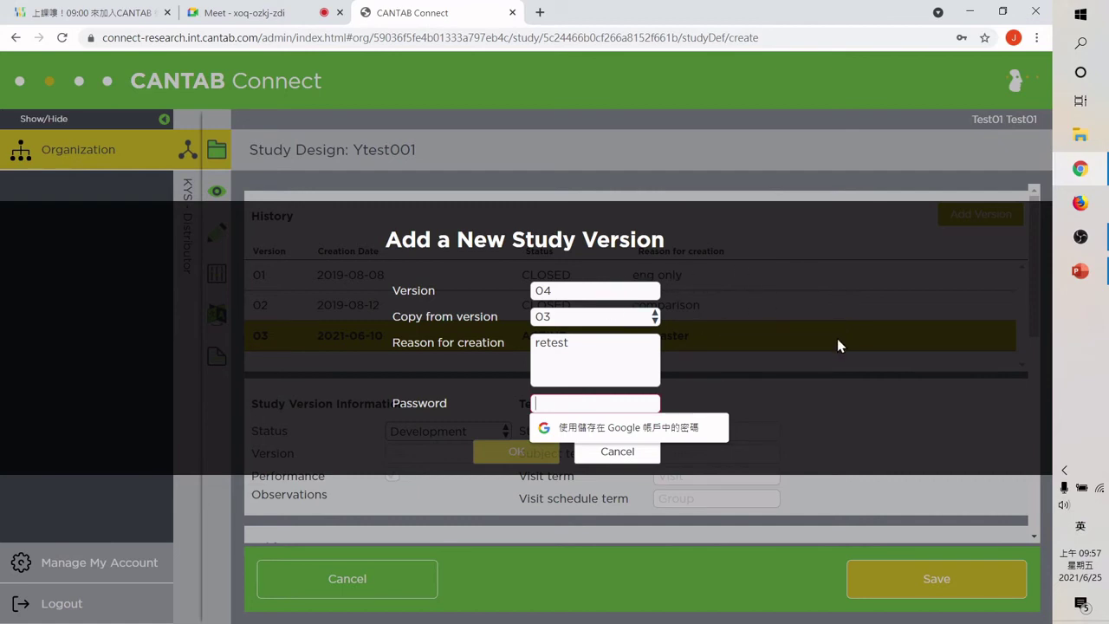
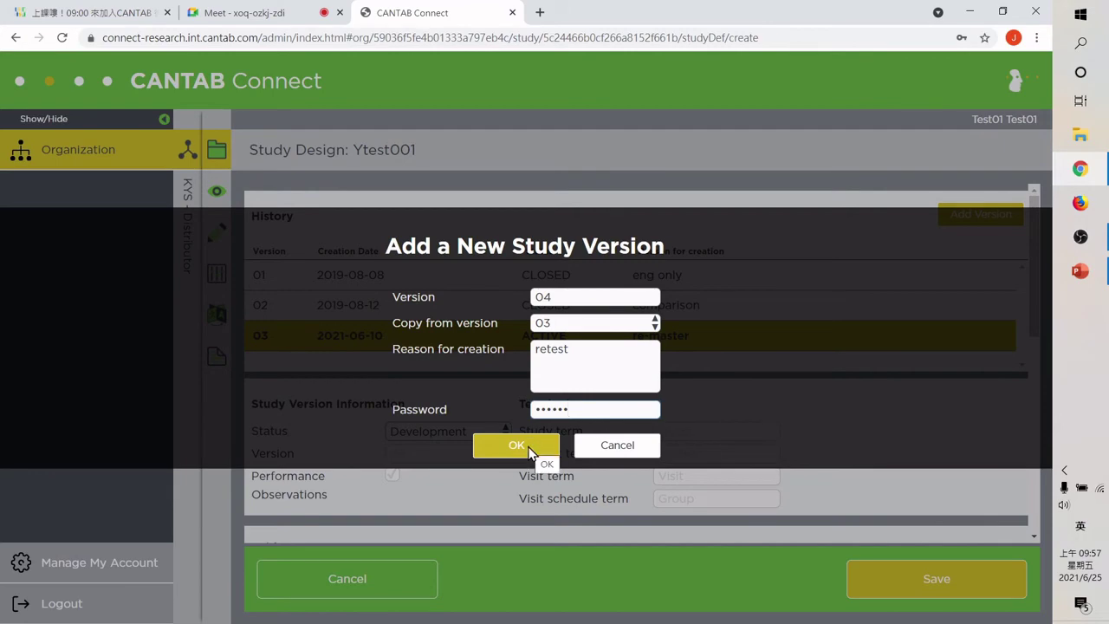
pyautogui.click(531, 450)
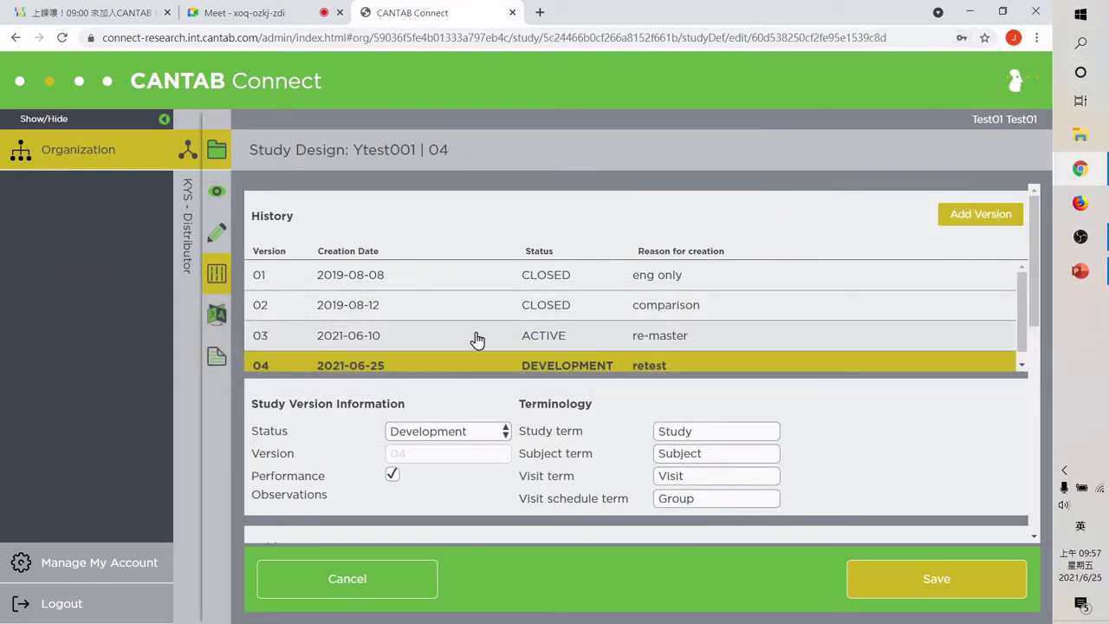
# Expand the pretest visit's test list in the version 04 design.
pyautogui.scroll(-1, 426, 329)
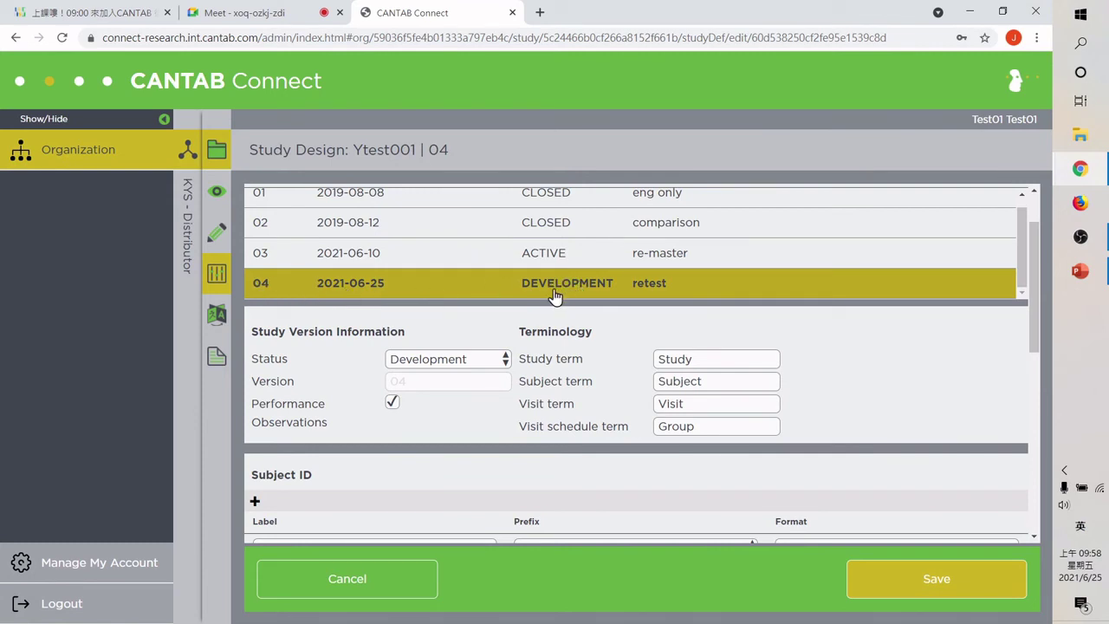
pyautogui.scroll(-3, 563, 312)
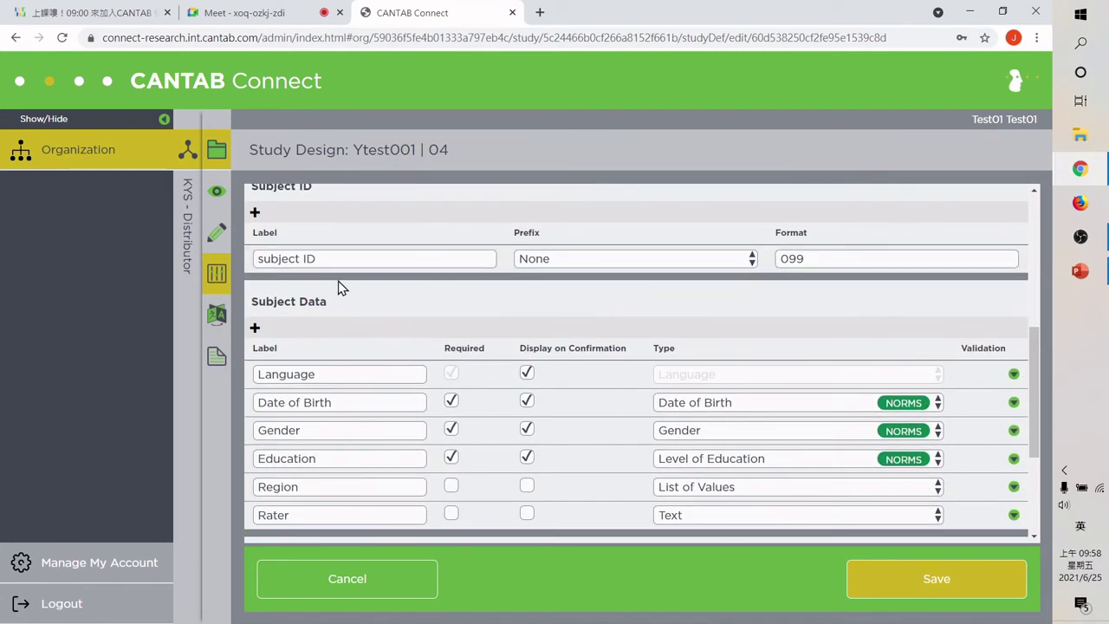
pyautogui.click(837, 259)
pyautogui.scroll(-2, 832, 303)
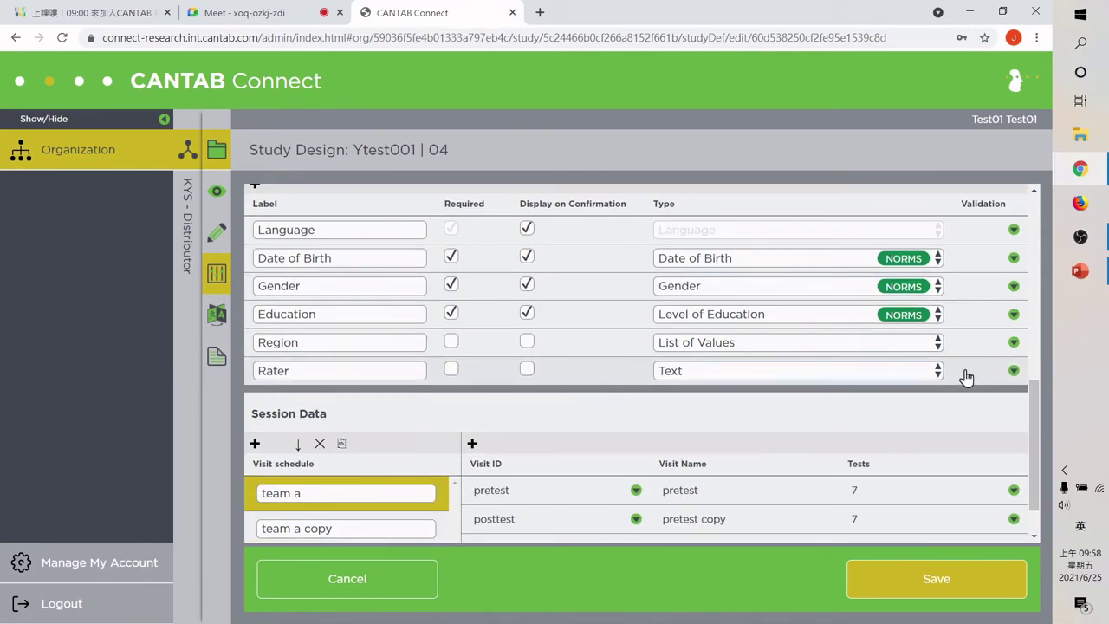
pyautogui.click(1012, 373)
pyautogui.scroll(-4, 1008, 375)
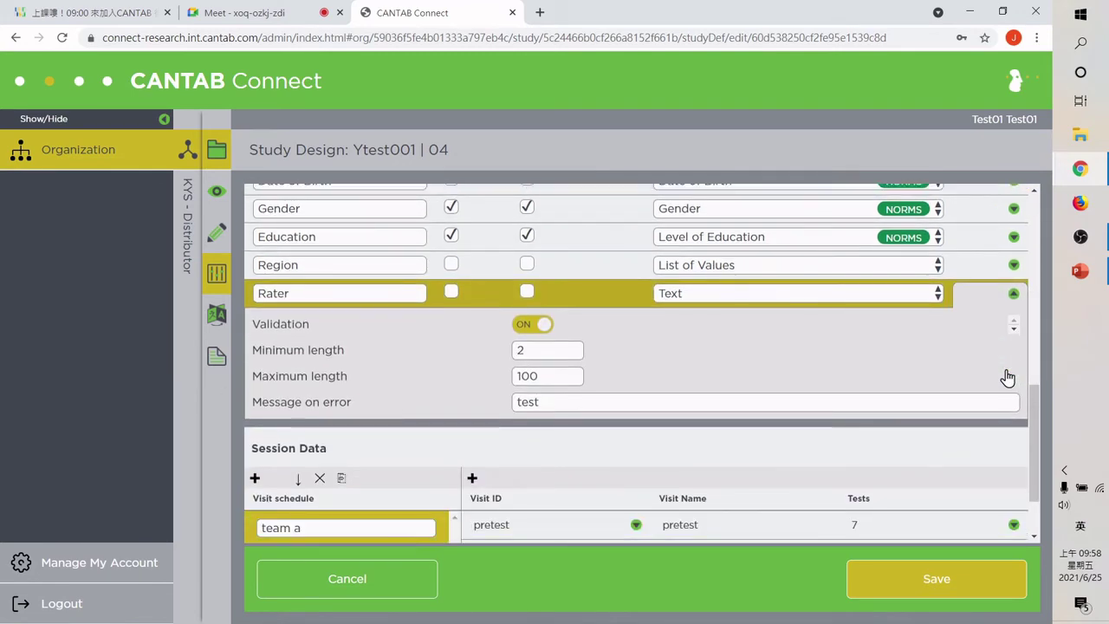
pyautogui.click(613, 432)
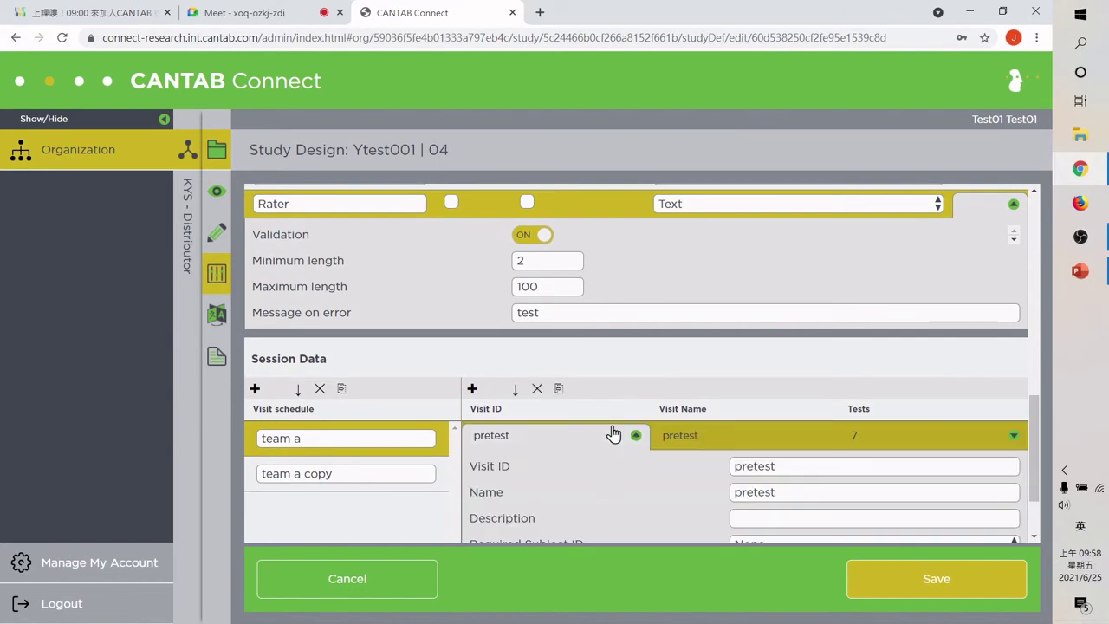
pyautogui.click(985, 435)
pyautogui.scroll(-2, 867, 407)
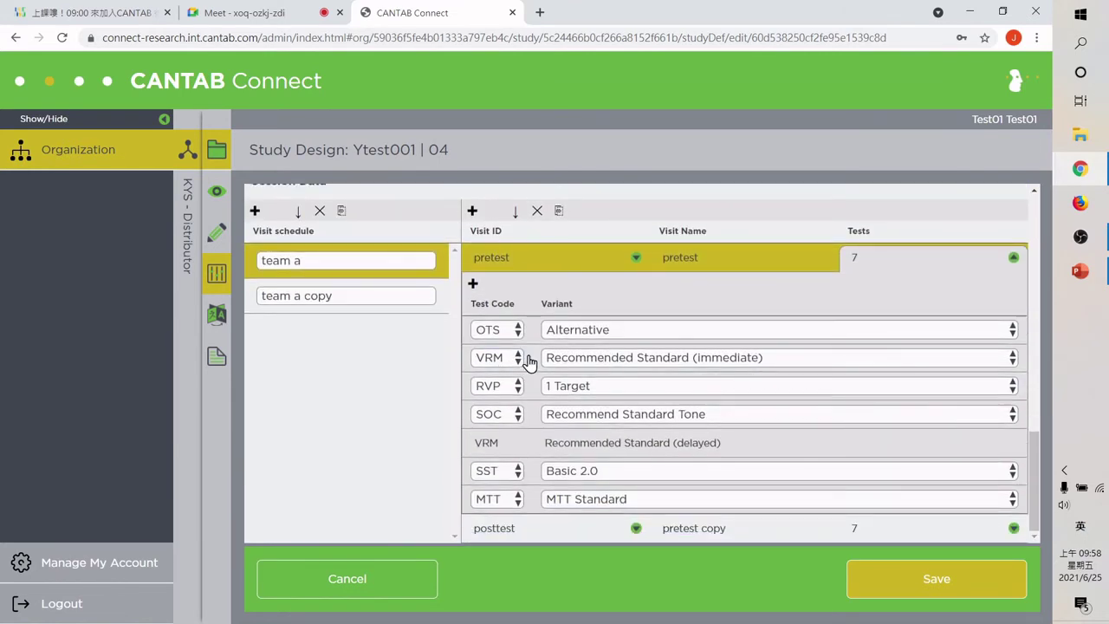
# Move RVP below SOC, move SST up to just below SOC, and delete MTT.
pyautogui.click(528, 363)
pyautogui.click(527, 394)
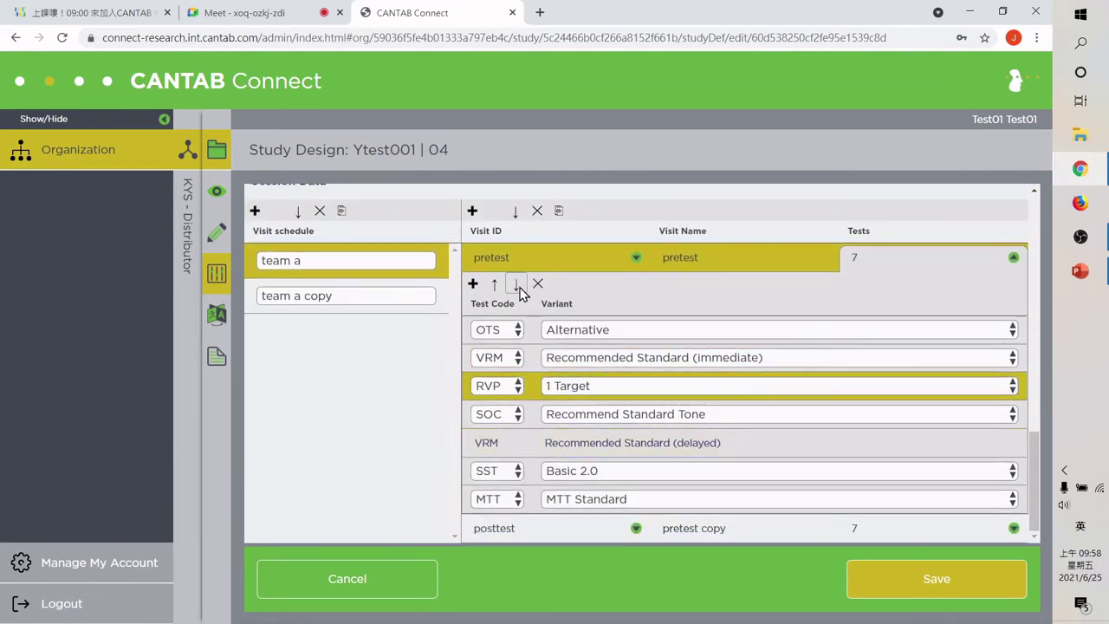
pyautogui.click(515, 284)
pyautogui.click(536, 479)
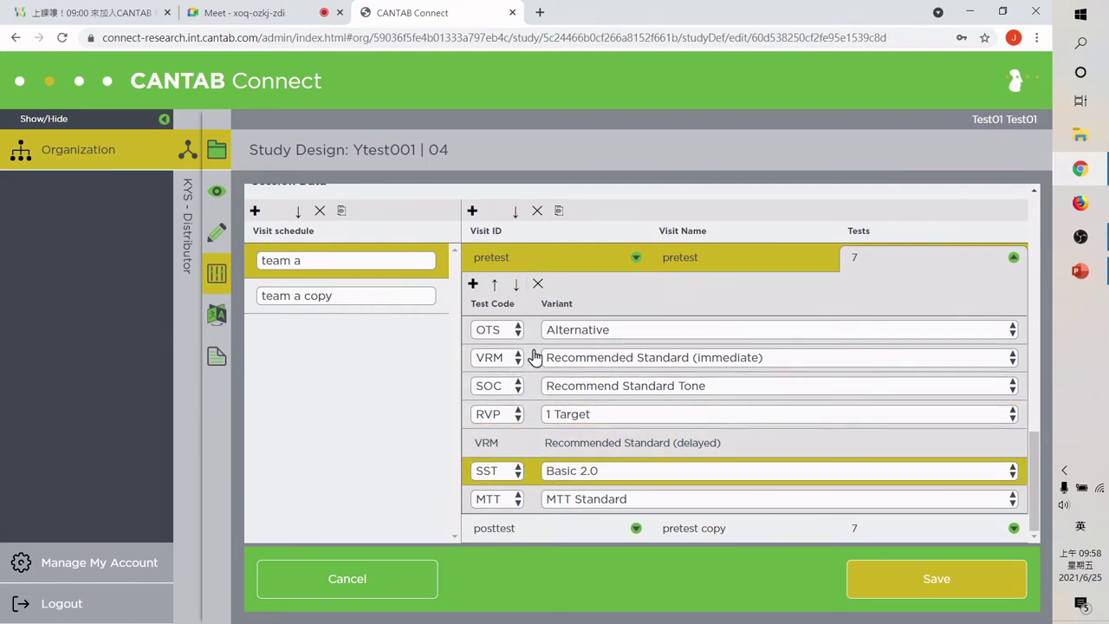
pyautogui.click(495, 286)
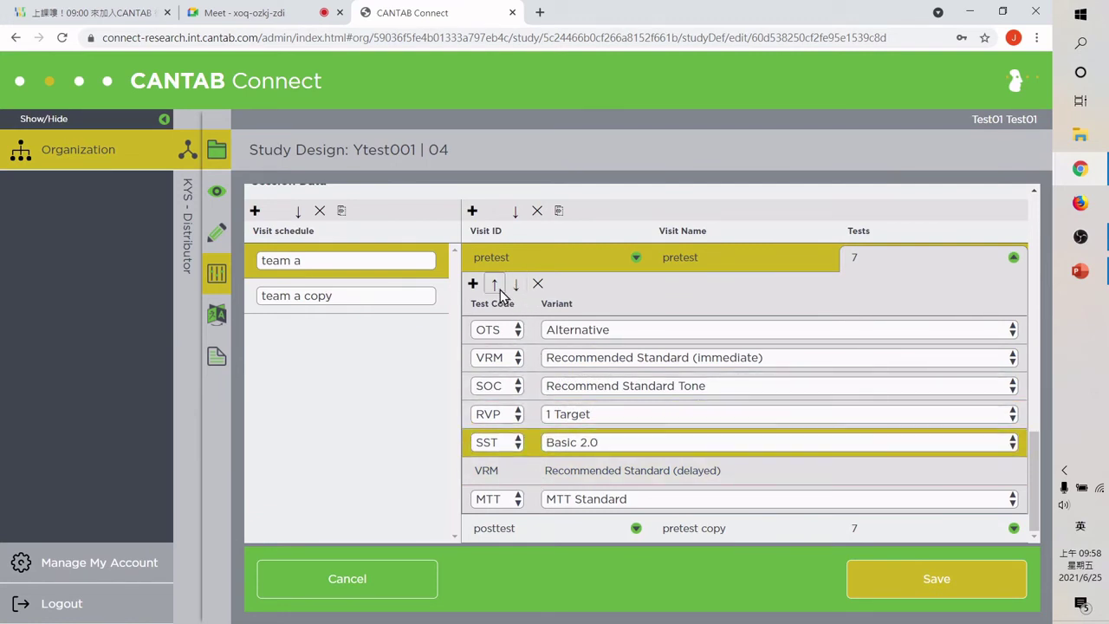
pyautogui.click(494, 286)
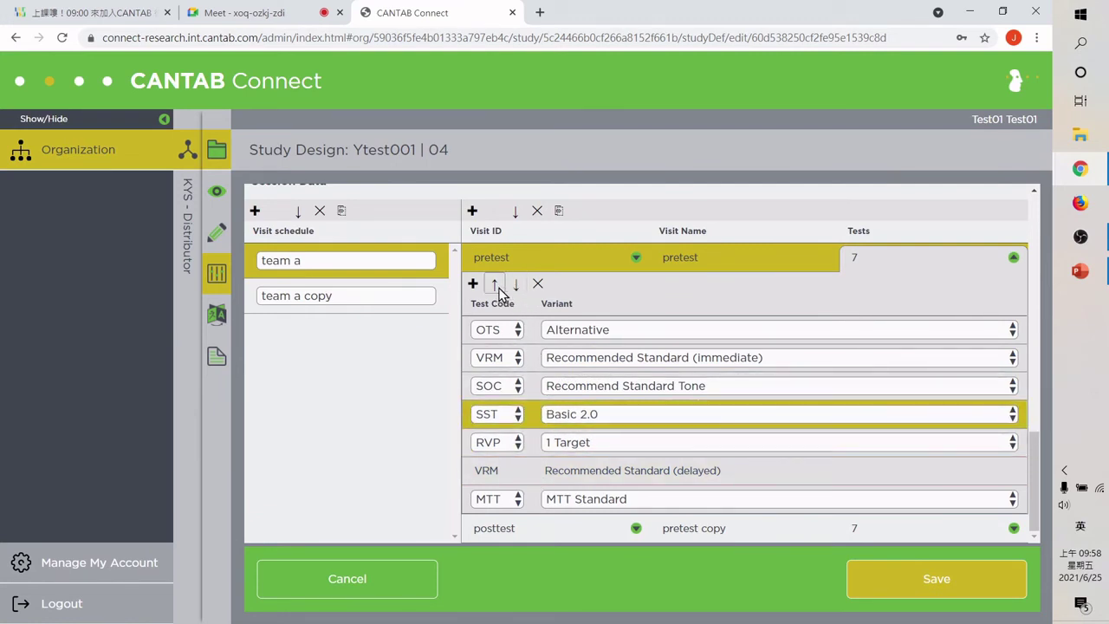
pyautogui.click(529, 445)
pyautogui.click(536, 501)
pyautogui.click(539, 285)
pyautogui.click(524, 383)
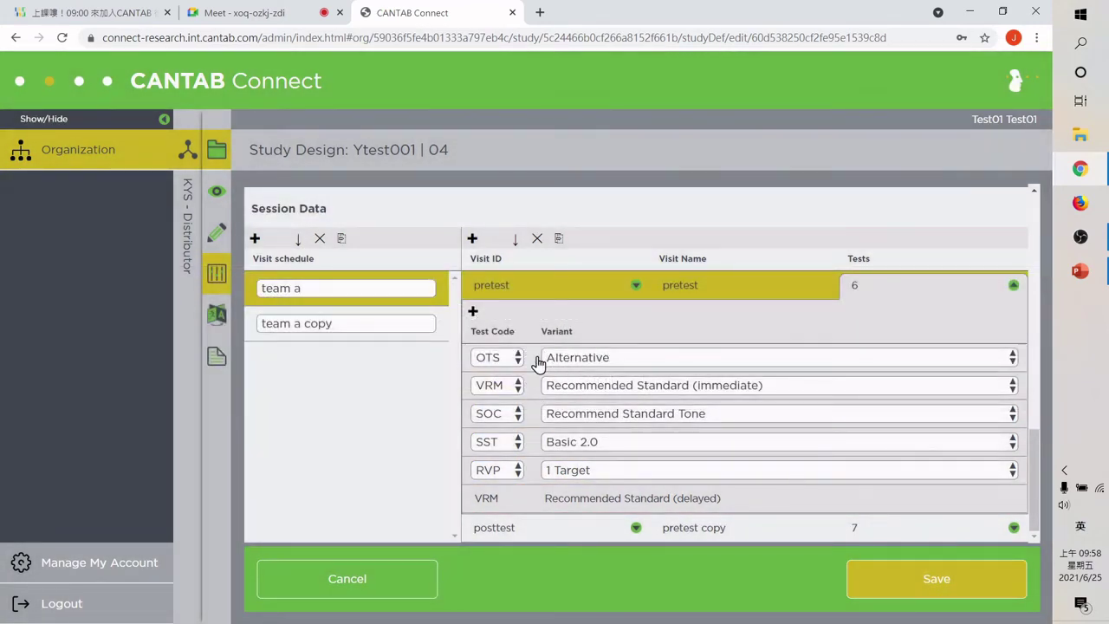
# Add an SSP test with the Standard Forward variant to the pretest visit.
pyautogui.click(473, 314)
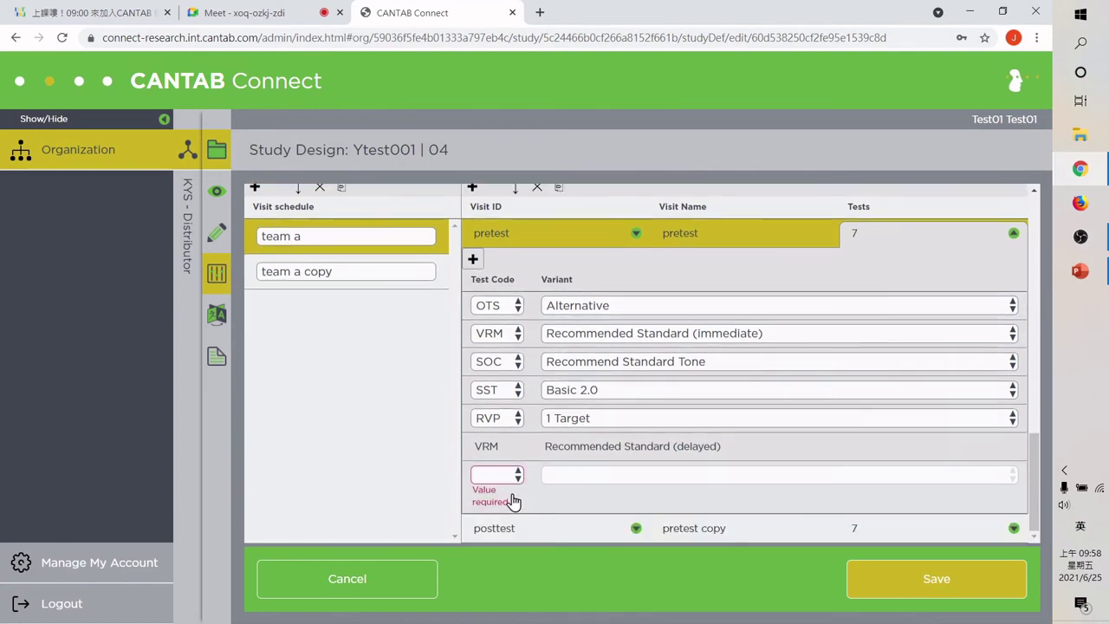
pyautogui.click(513, 476)
pyautogui.click(493, 391)
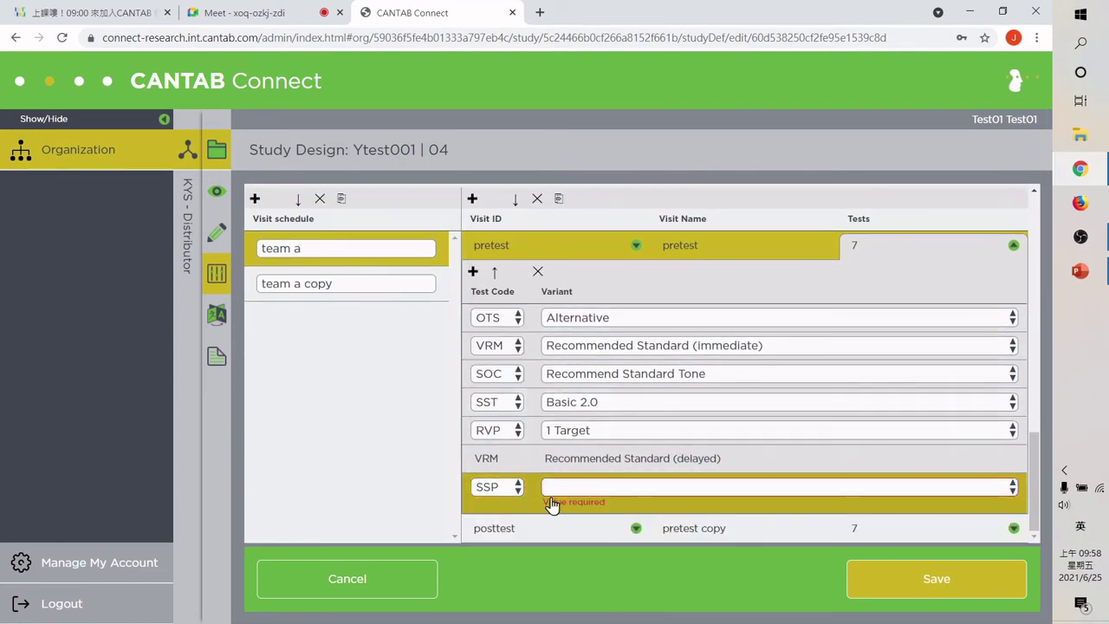
pyautogui.click(575, 490)
pyautogui.click(581, 517)
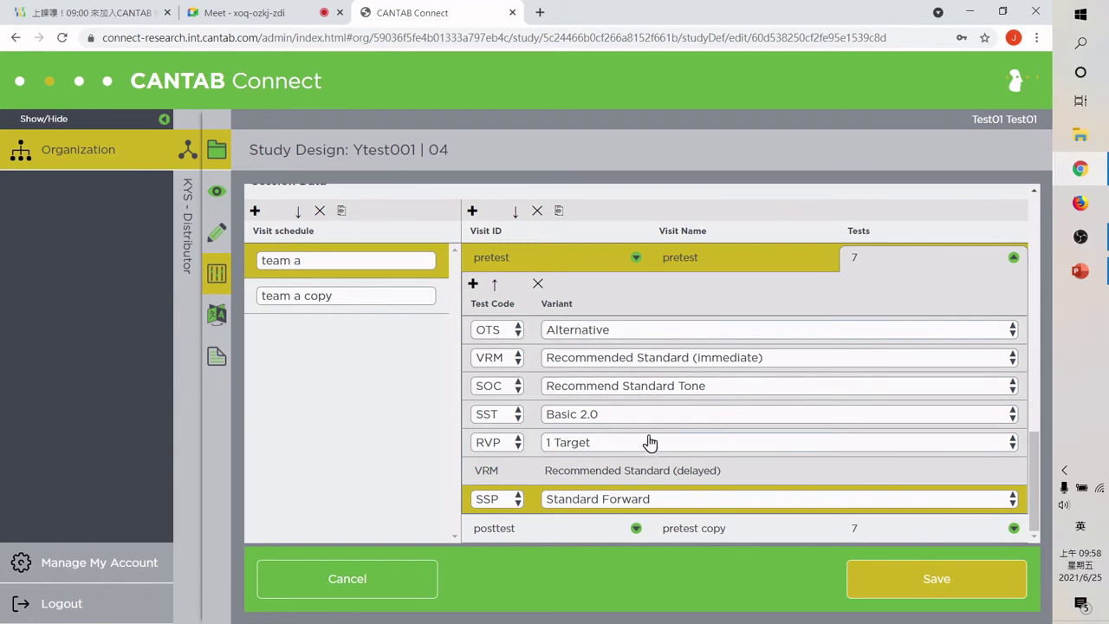
pyautogui.scroll(5, 661, 384)
pyautogui.scroll(5, 660, 384)
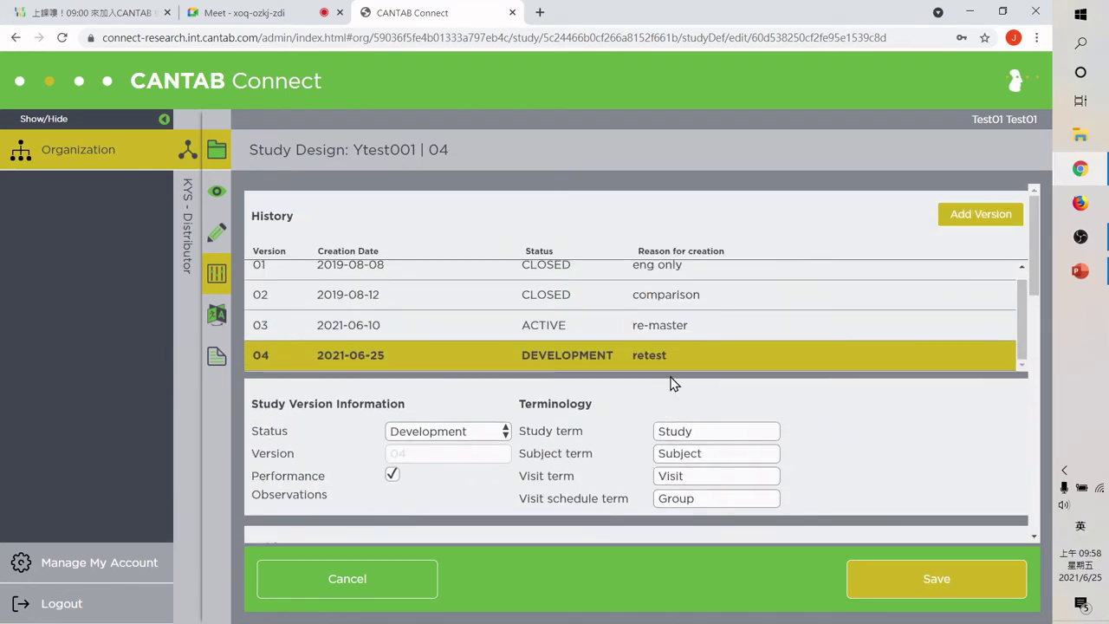
pyautogui.scroll(-4, 477, 251)
pyautogui.scroll(-5, 487, 269)
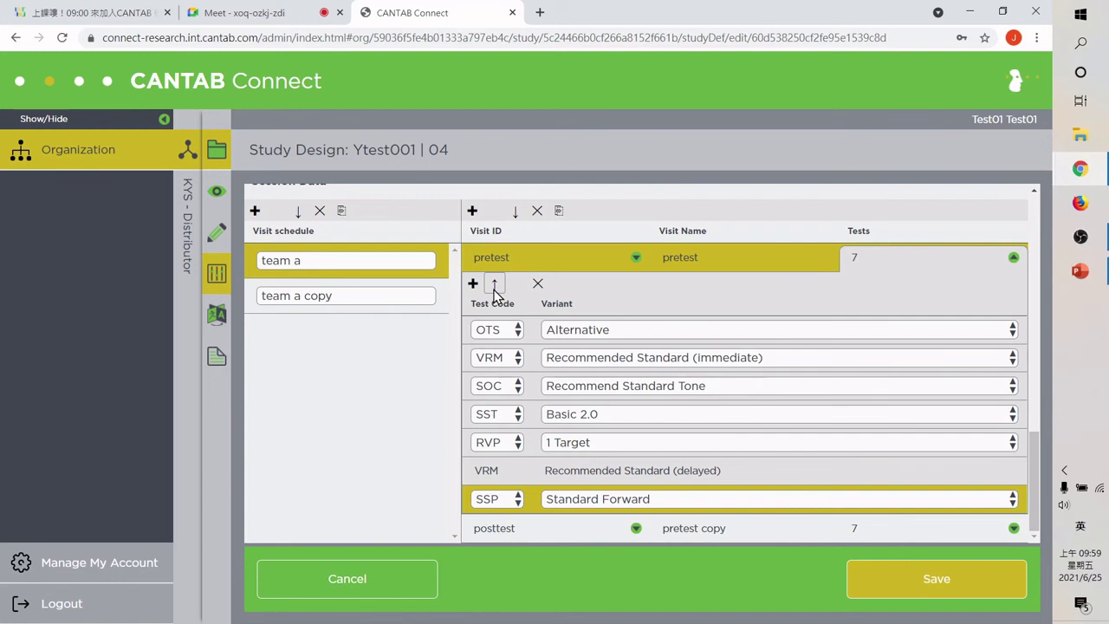
pyautogui.moveTo(1081, 176)
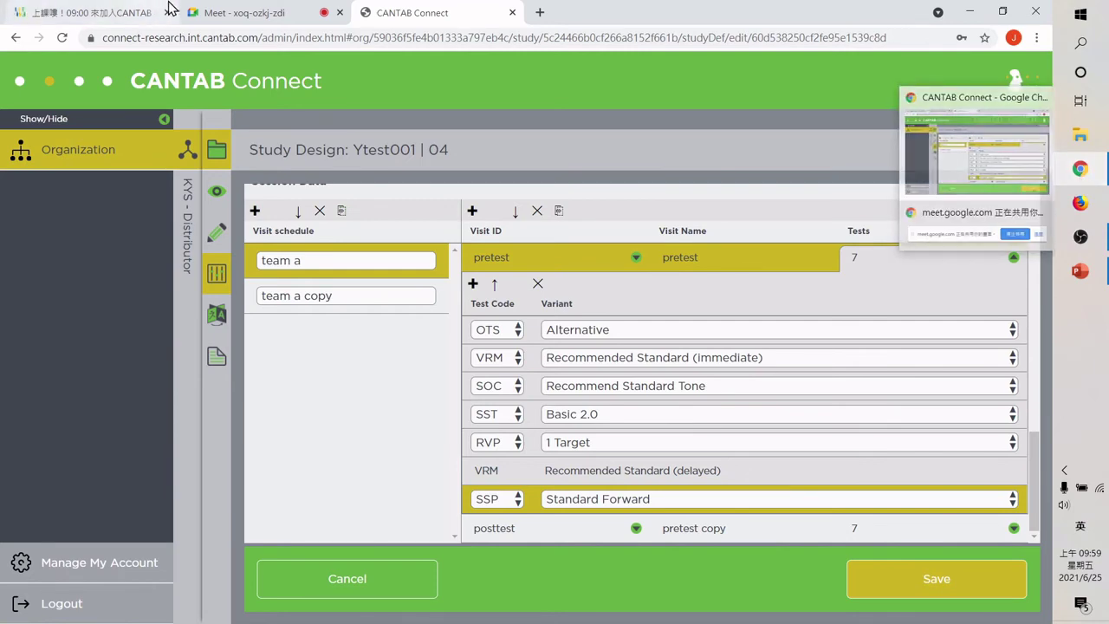
# Unmute the microphone in the Meet call, go back to CANTAB Connect, and dismiss the sharing notice.
pyautogui.click(211, 7)
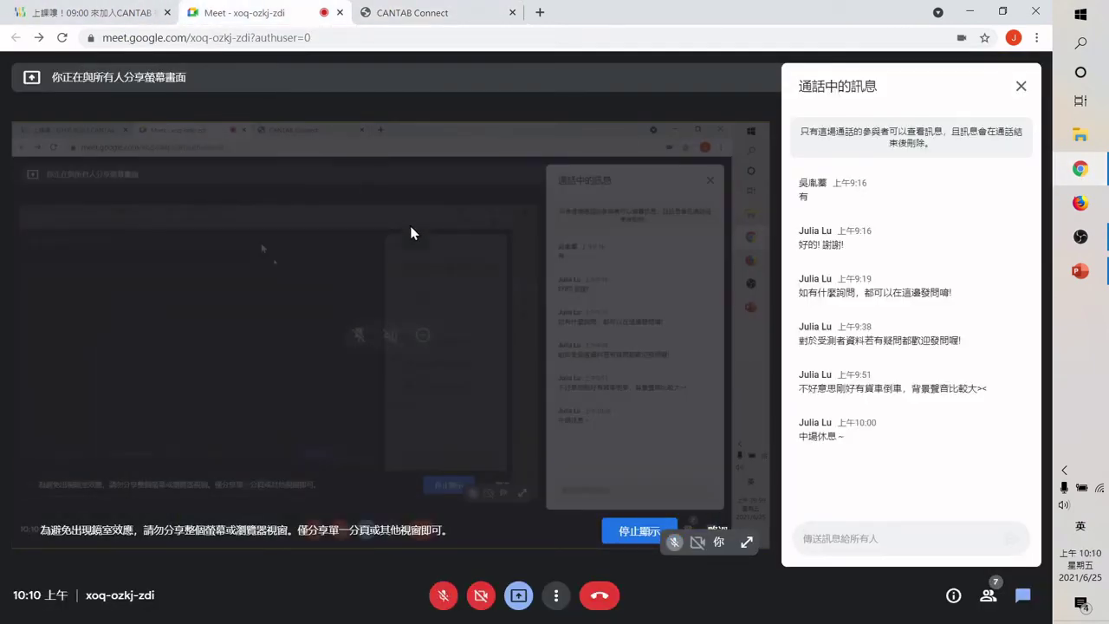
pyautogui.click(441, 604)
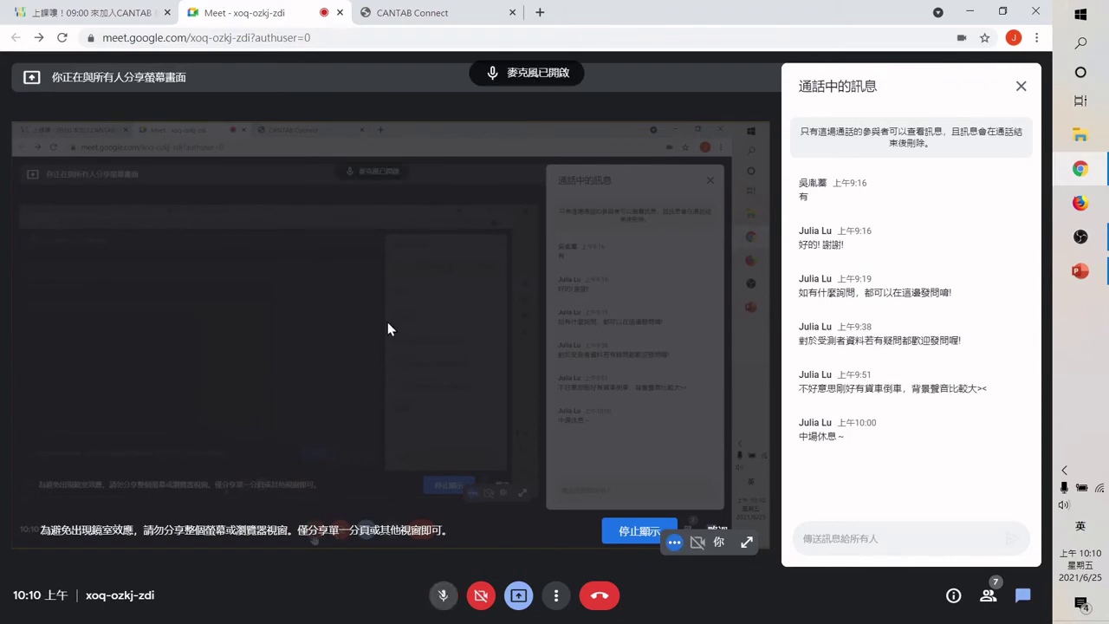
pyautogui.click(398, 9)
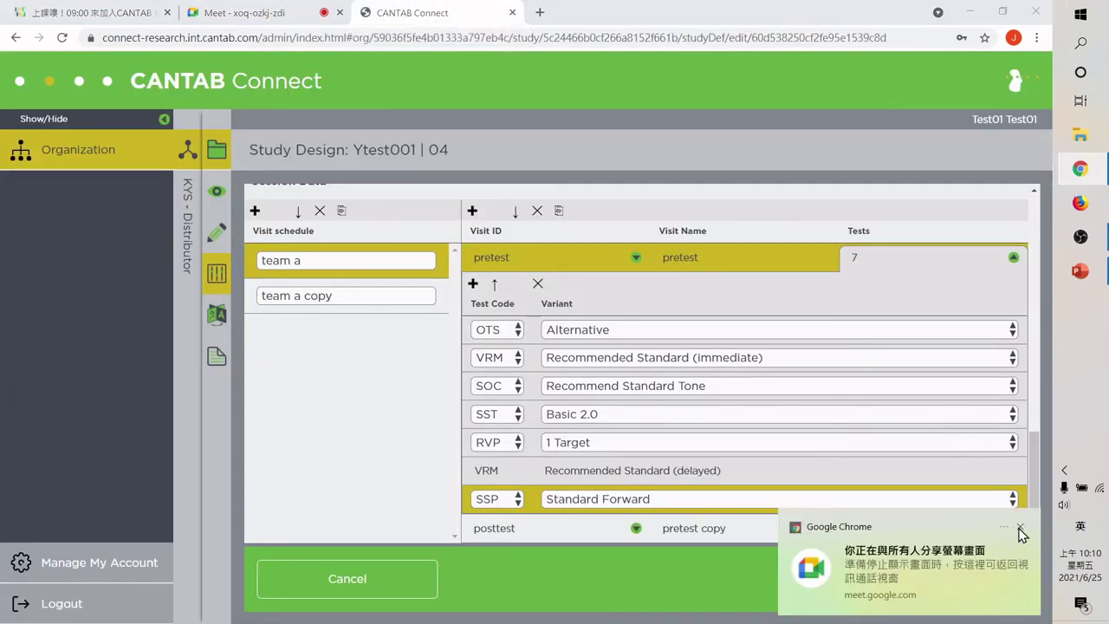
pyautogui.click(1020, 527)
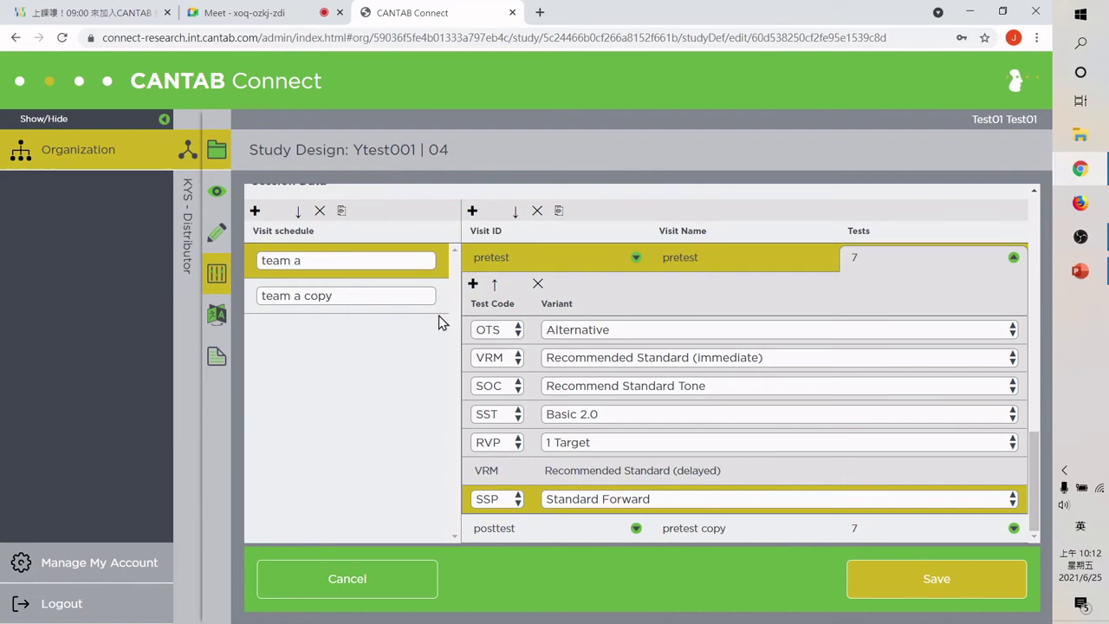
# Save the version 04 design, accept the non-upgradable subject warning, and open Reporting.
pyautogui.click(218, 360)
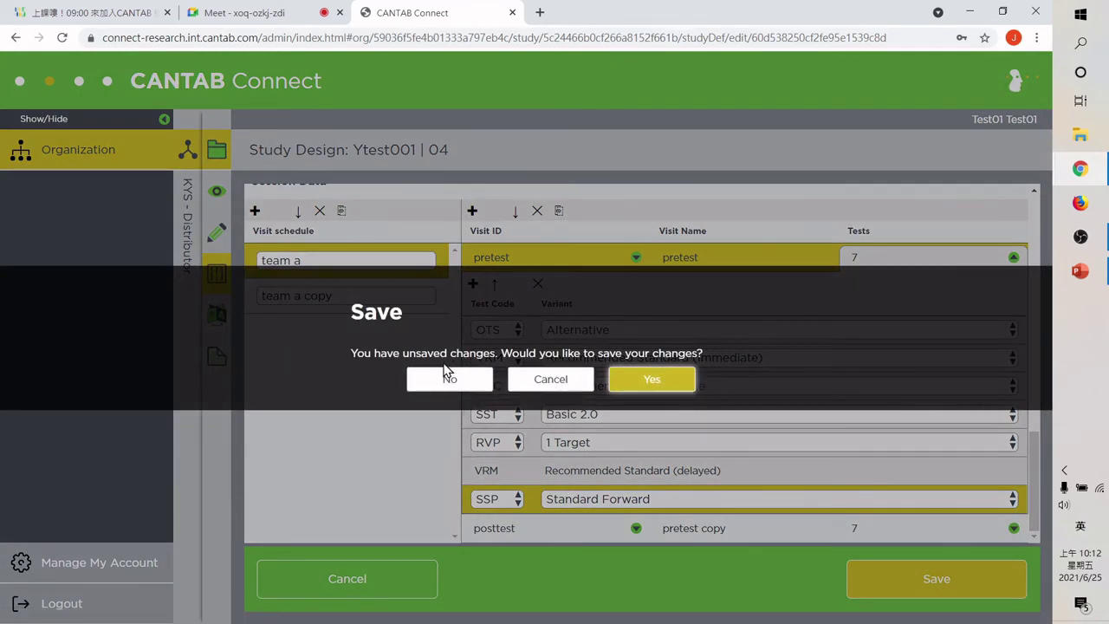
pyautogui.click(536, 383)
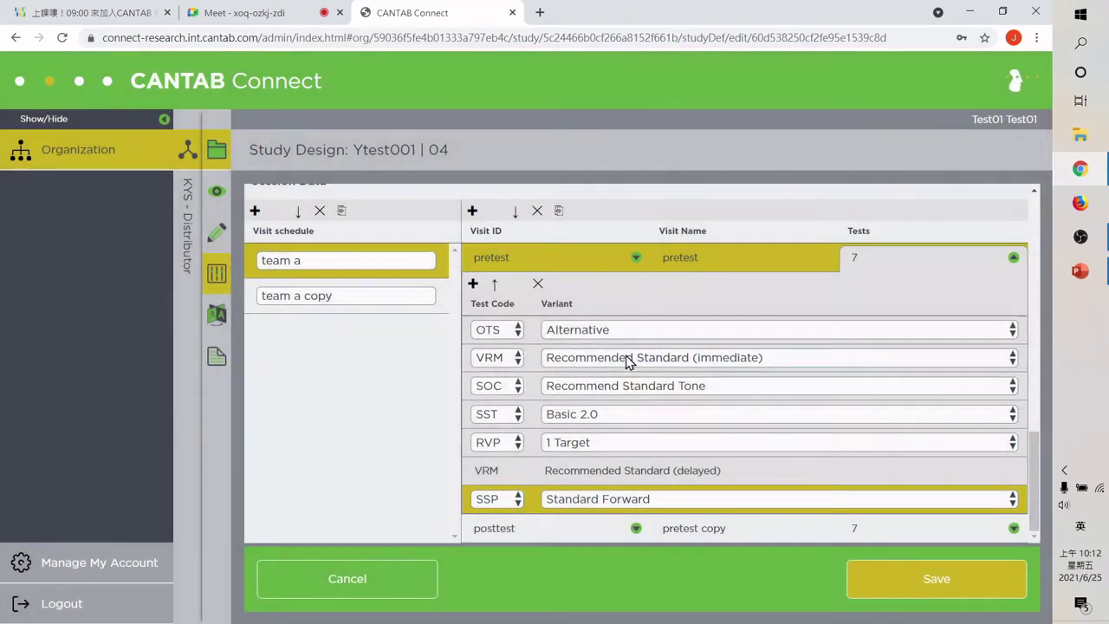
pyautogui.click(213, 365)
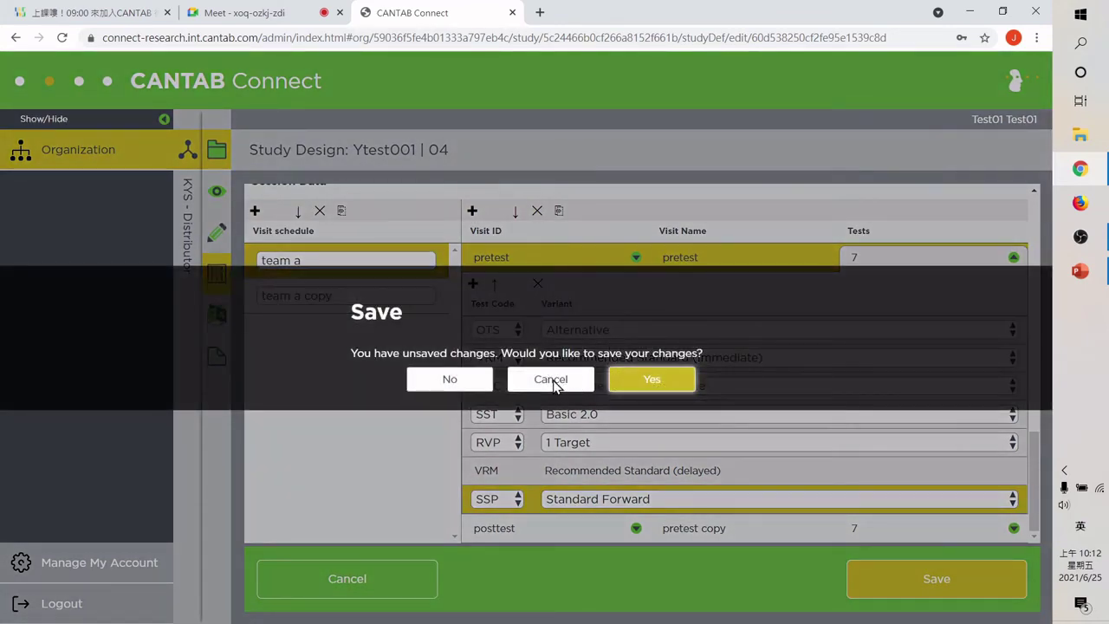
pyautogui.click(555, 381)
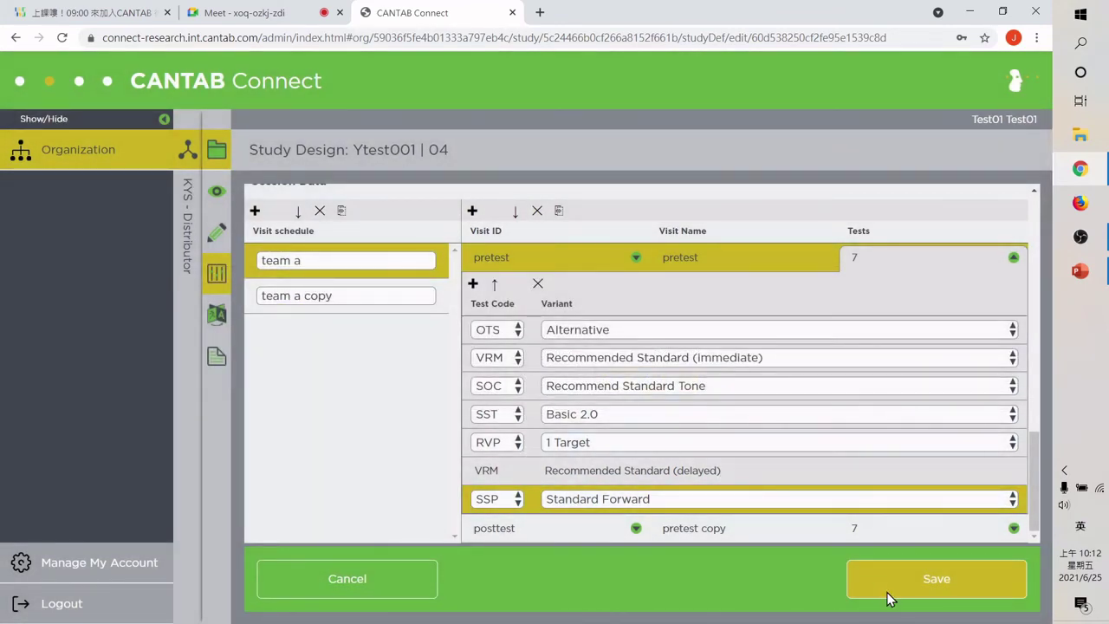
pyautogui.click(936, 579)
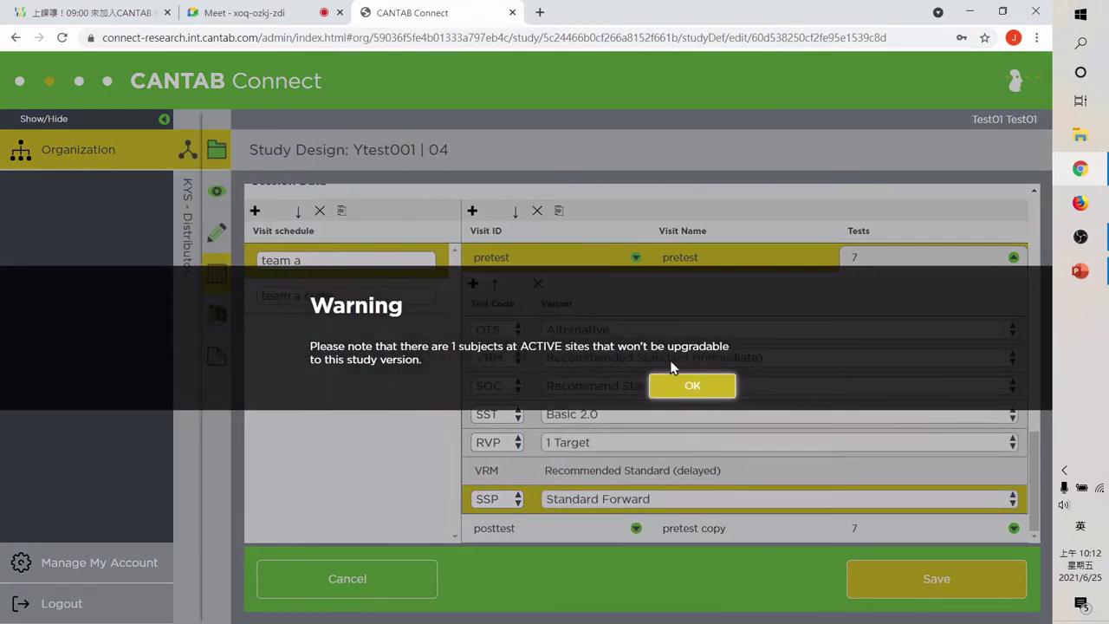
pyautogui.click(690, 387)
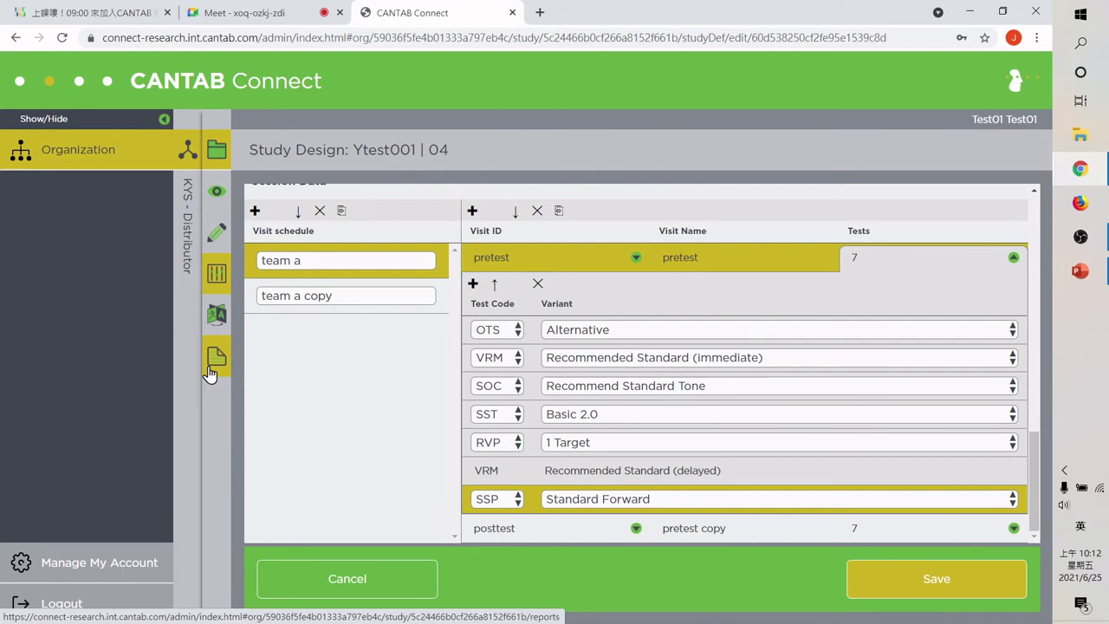
pyautogui.click(225, 365)
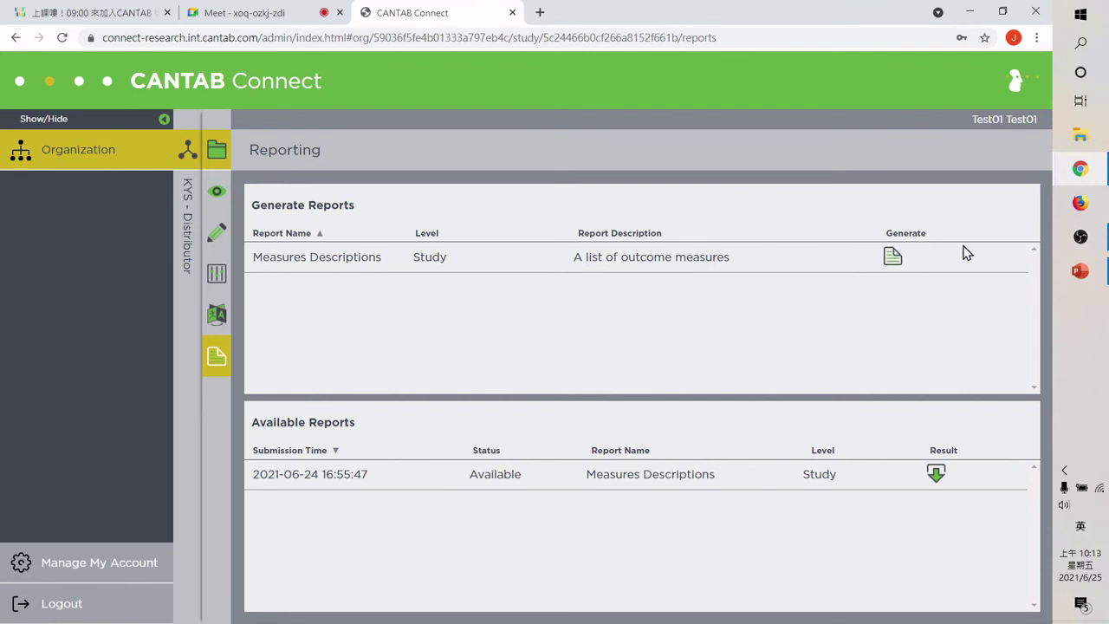
# Generate a new Measures Descriptions report, sort newest first, and download the 2021-06-25 one.
pyautogui.click(892, 259)
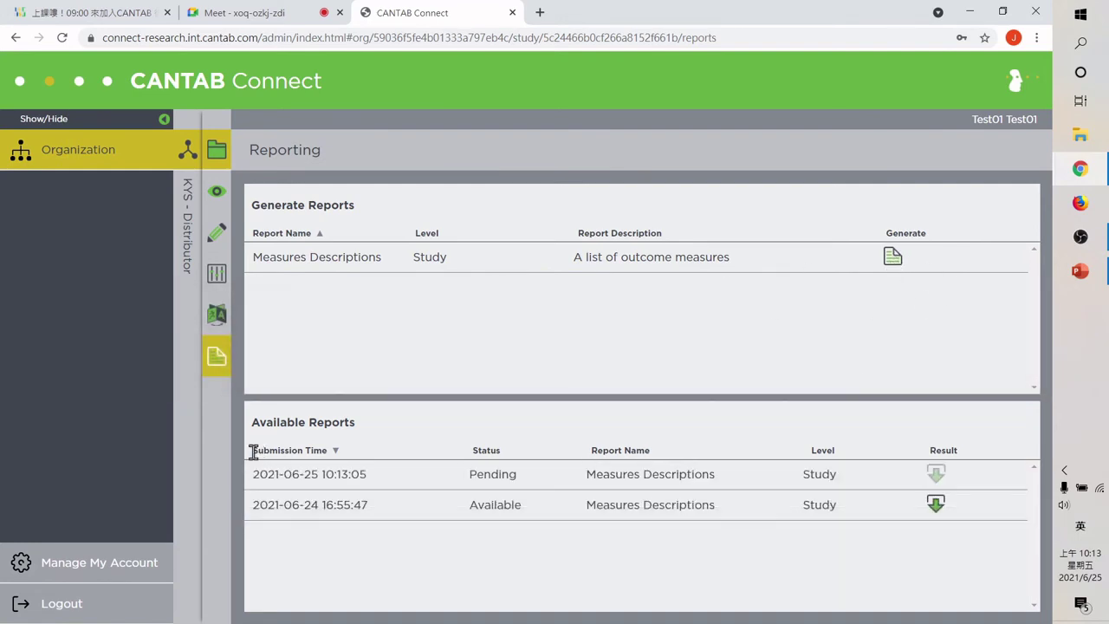
pyautogui.moveTo(253, 452); pyautogui.dragTo(334, 455)
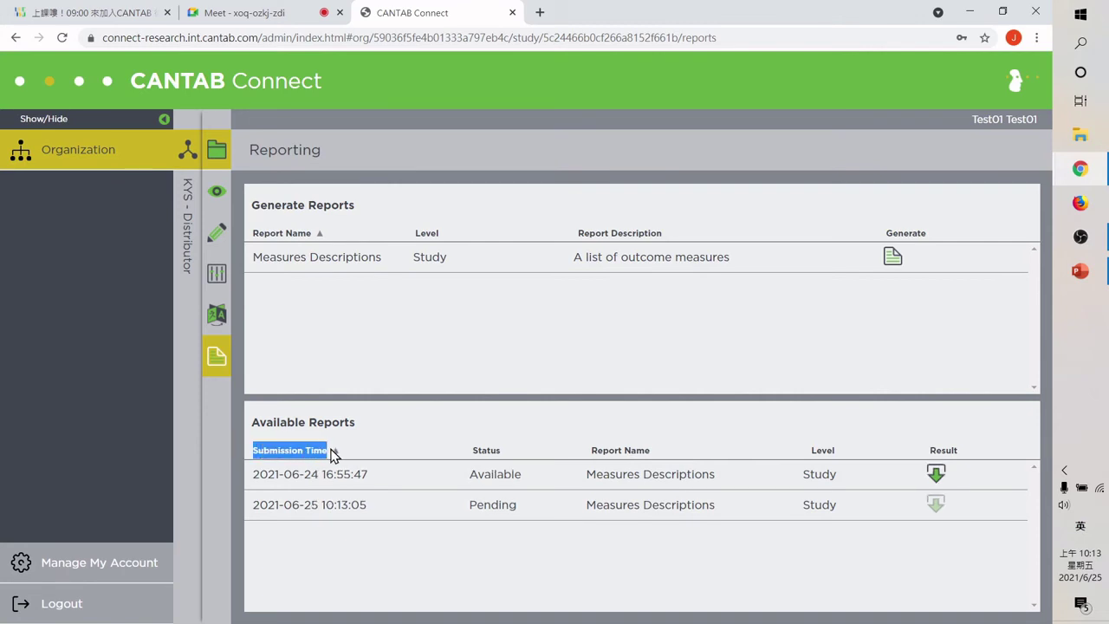
pyautogui.click(333, 455)
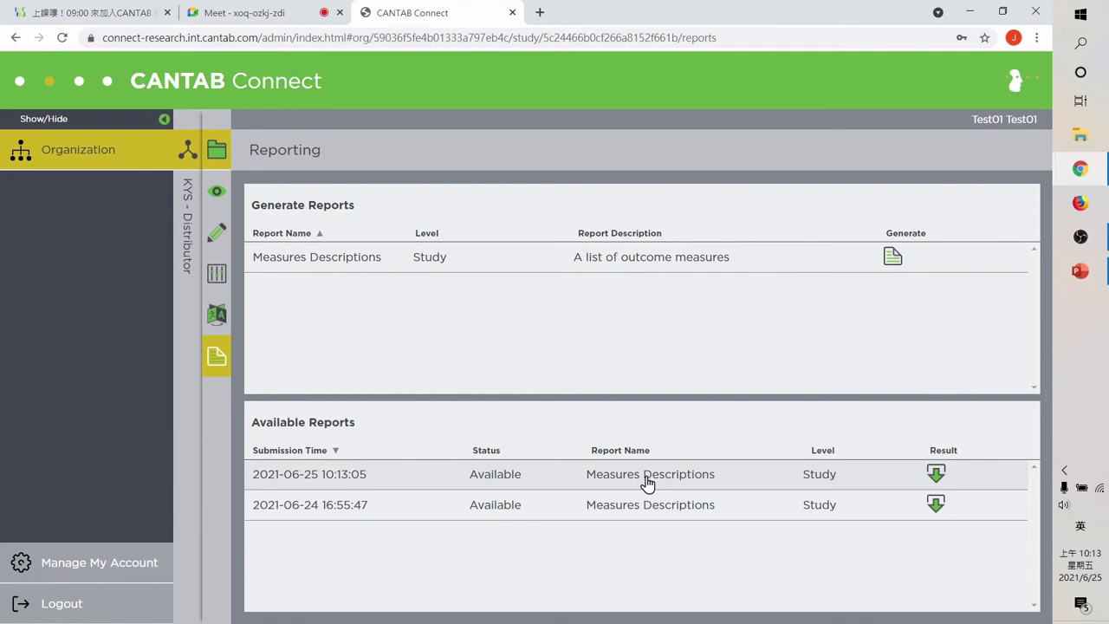
pyautogui.moveTo(468, 482); pyautogui.dragTo(531, 482)
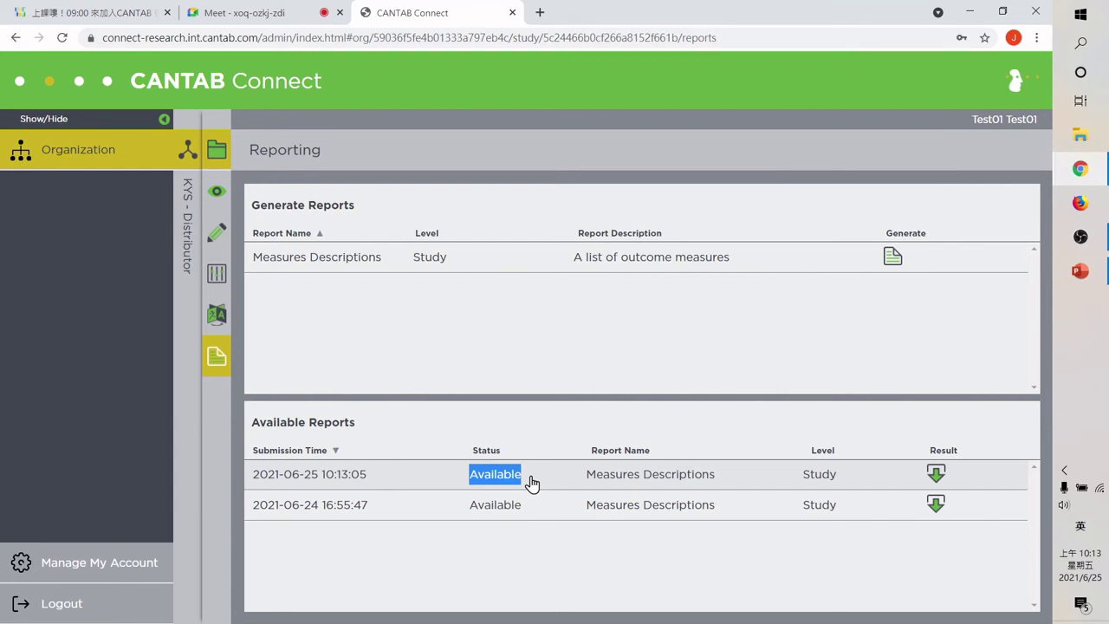
pyautogui.click(932, 476)
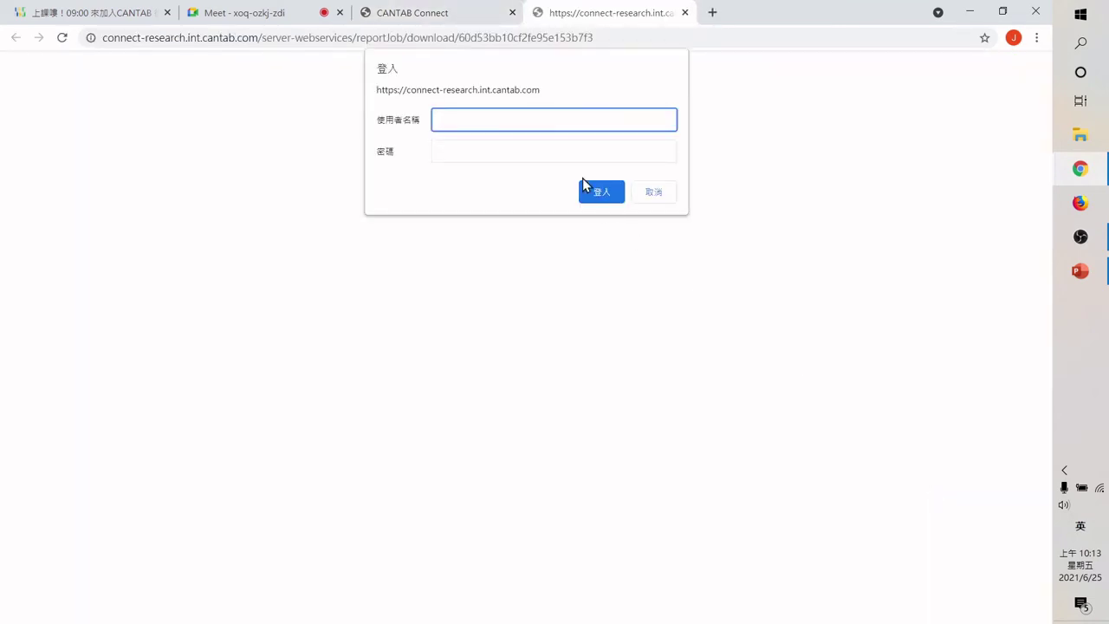
# Sign in with the account e-mail and password, then open MeasuresDescriptions_Ytest001.xlsx.
pyautogui.press('Tab')
pyautogui.write('******')
pyautogui.click(591, 199)
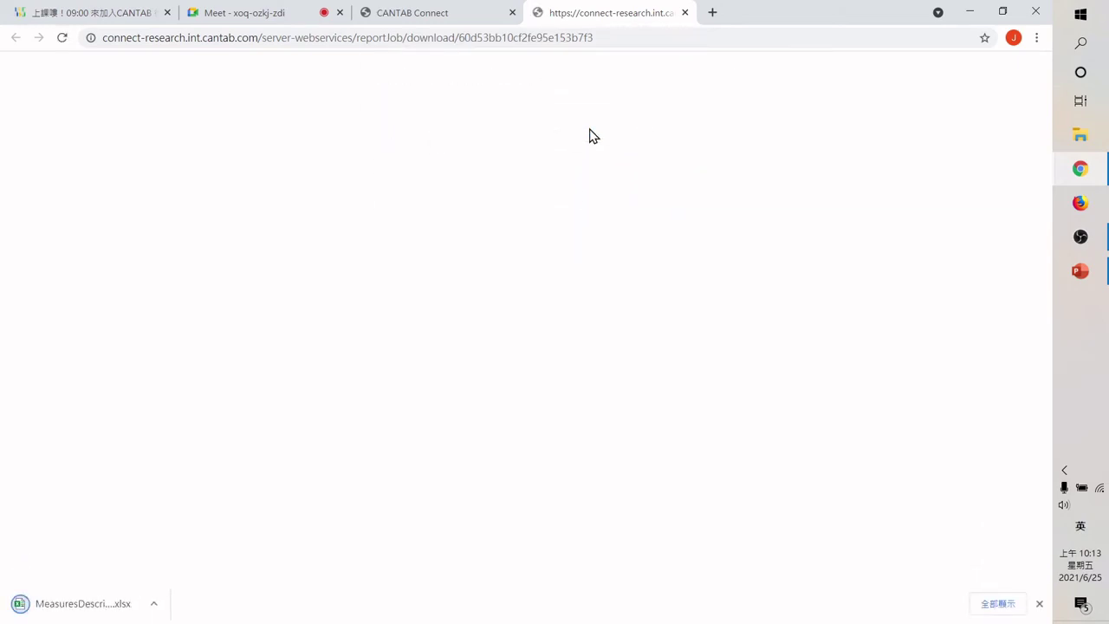
pyautogui.click(87, 612)
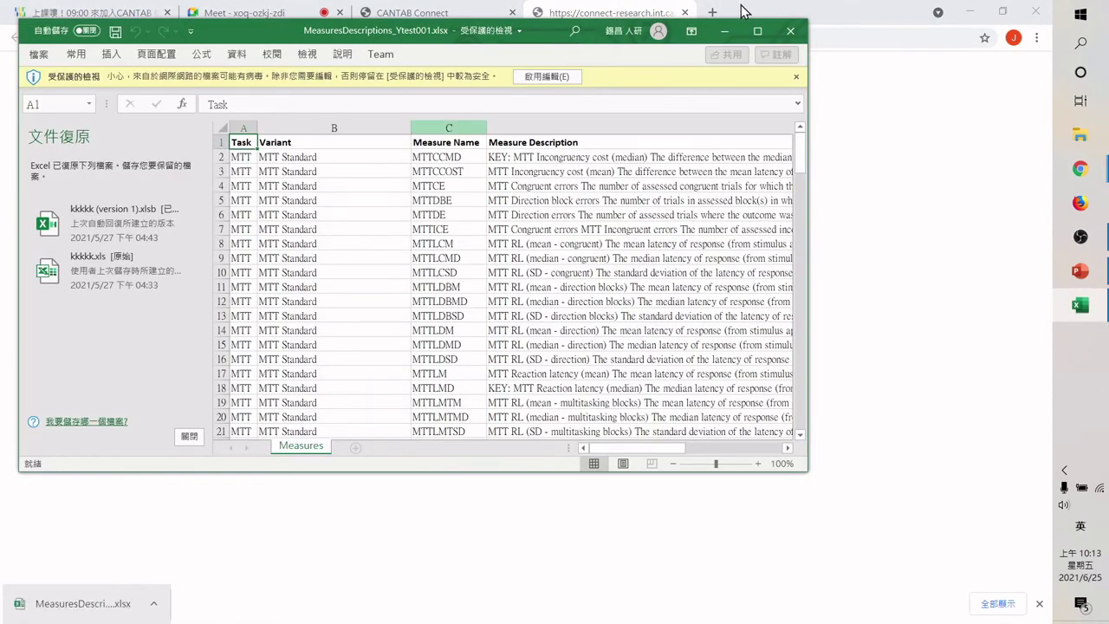
# Maximize Excel, enable editing, narrow the Variant column and scroll across to Decimal Places.
pyautogui.click(755, 33)
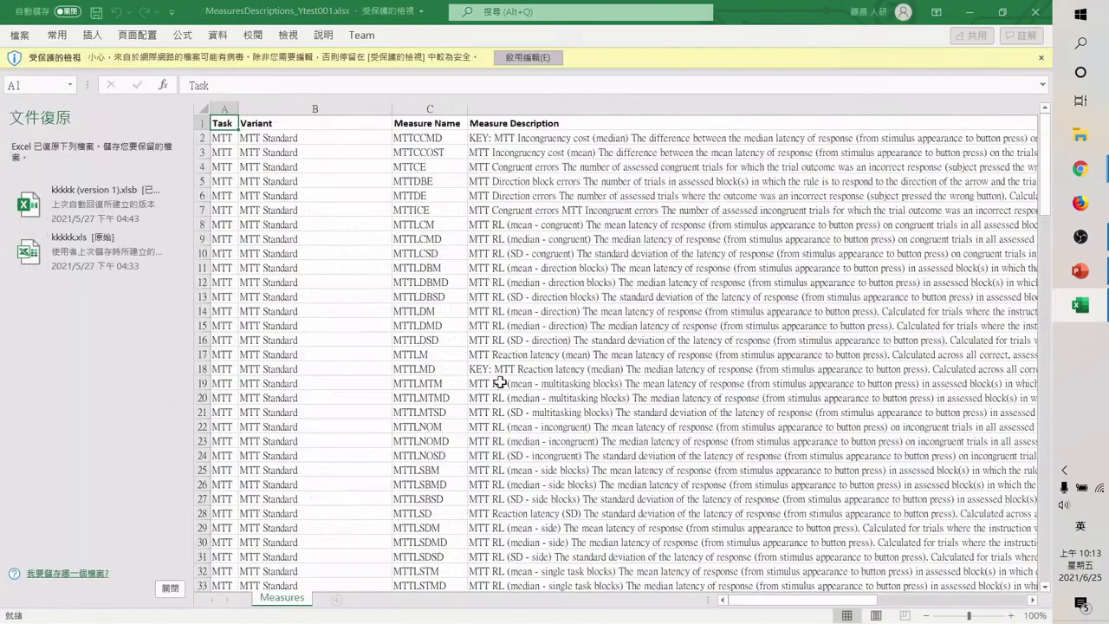
pyautogui.click(527, 57)
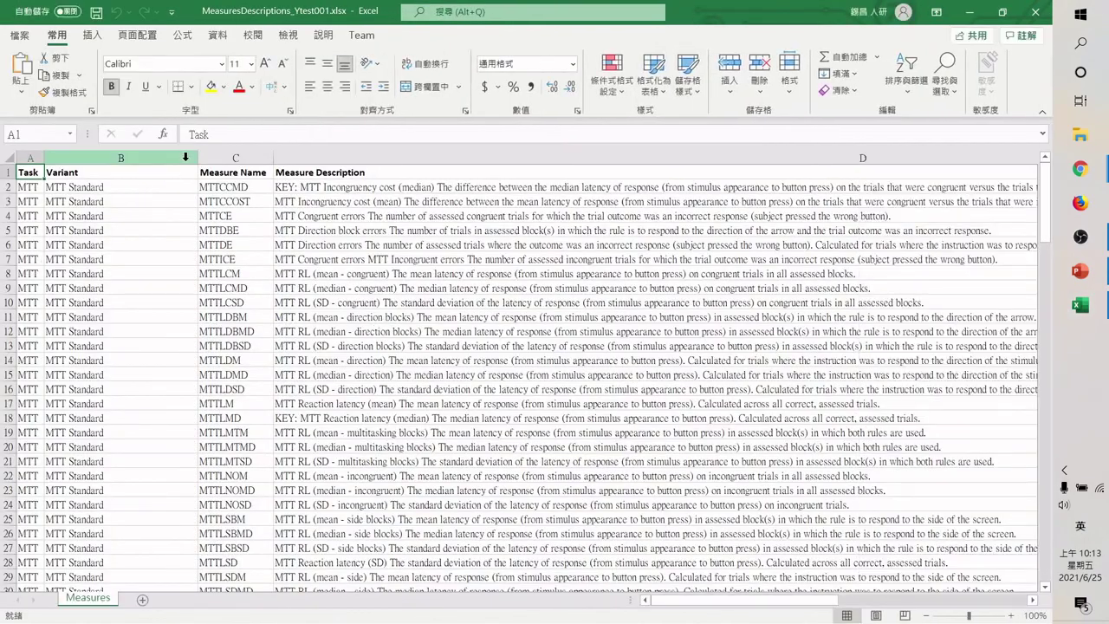
pyautogui.moveTo(198, 153); pyautogui.dragTo(140, 153)
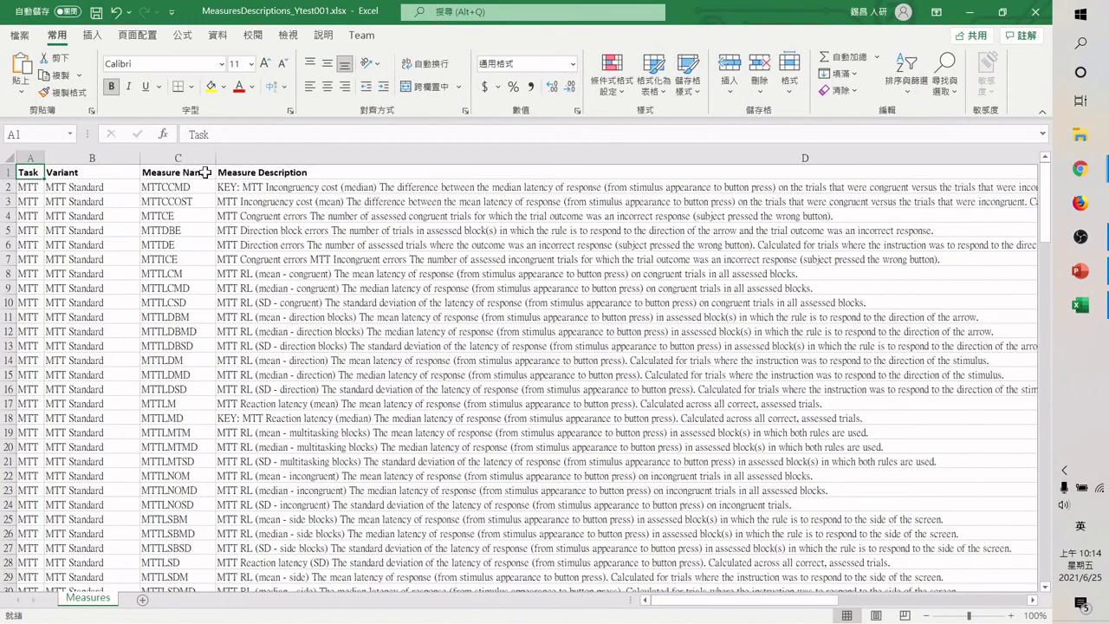
pyautogui.click(245, 176)
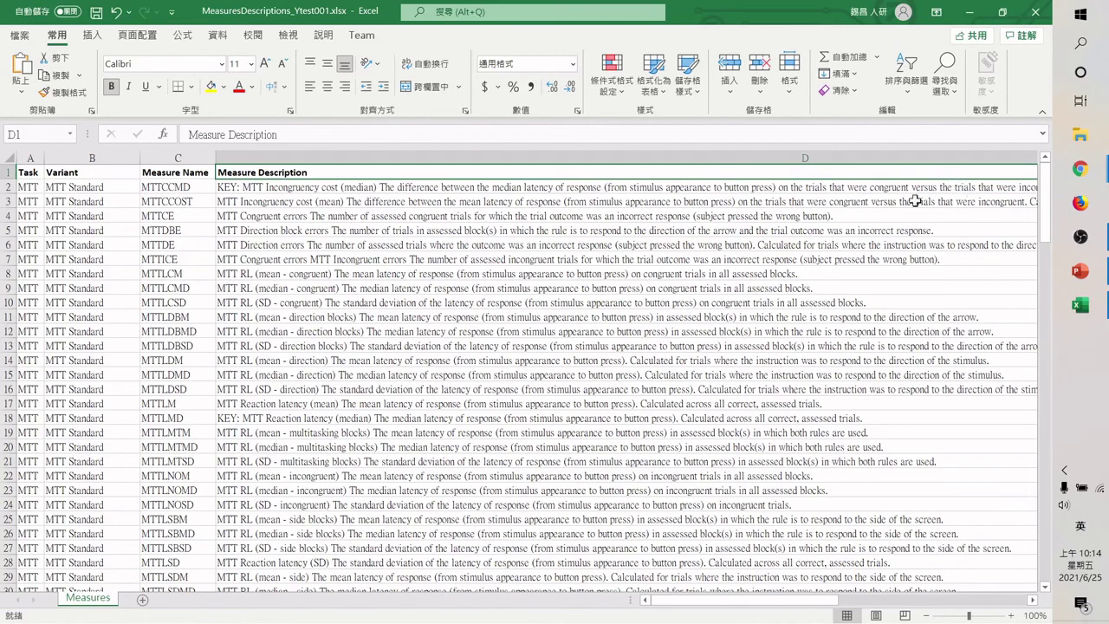
pyautogui.moveTo(819, 600); pyautogui.dragTo(960, 599)
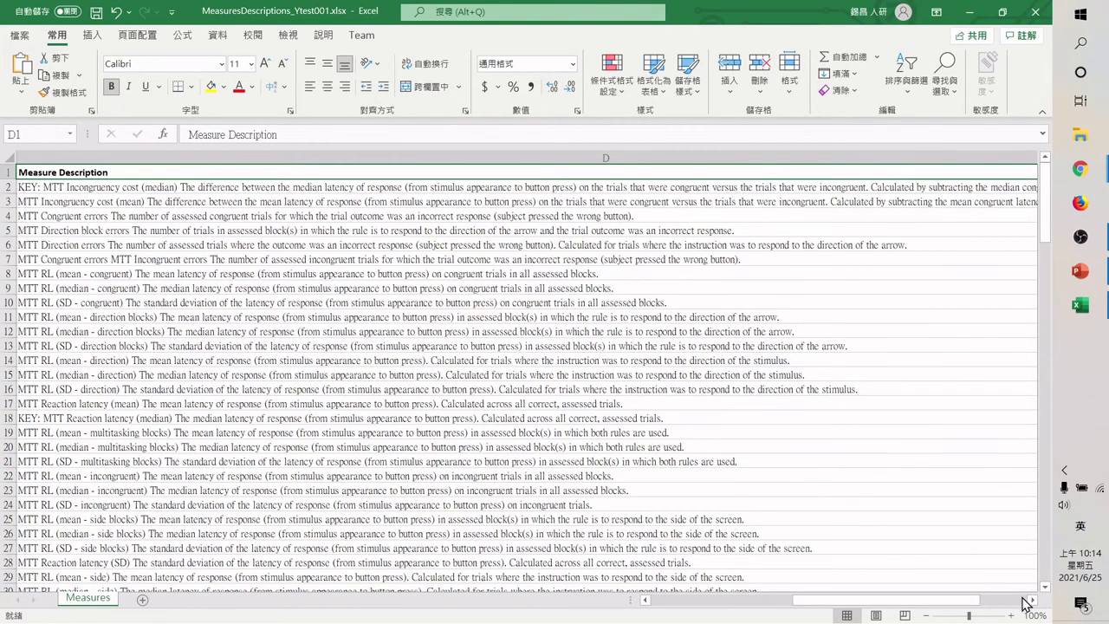
pyautogui.click(1031, 599)
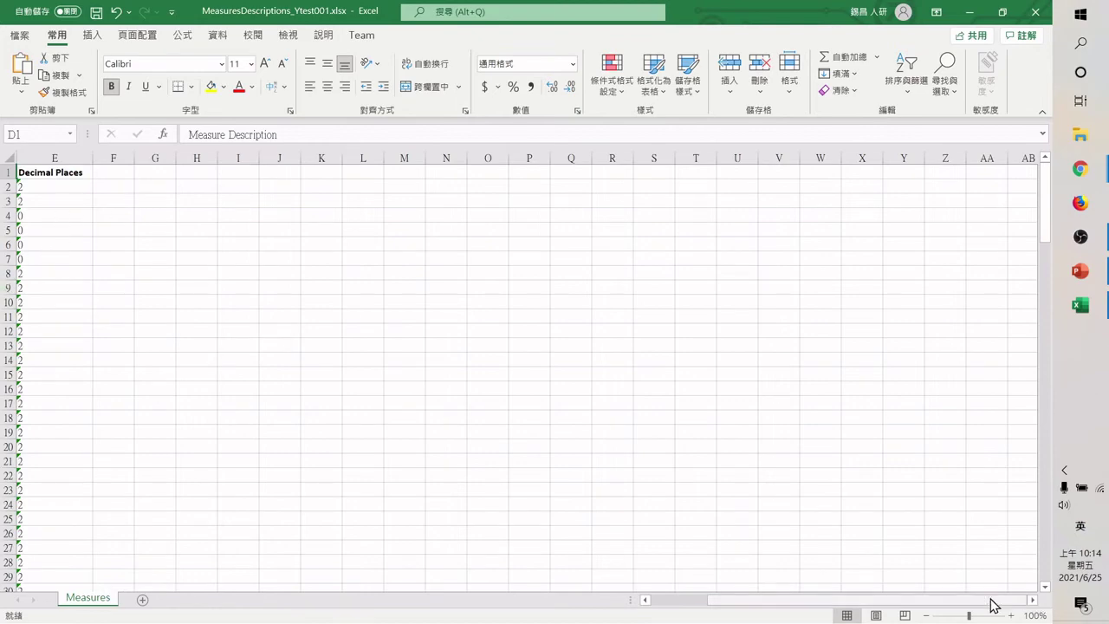
pyautogui.click(689, 600)
pyautogui.click(688, 600)
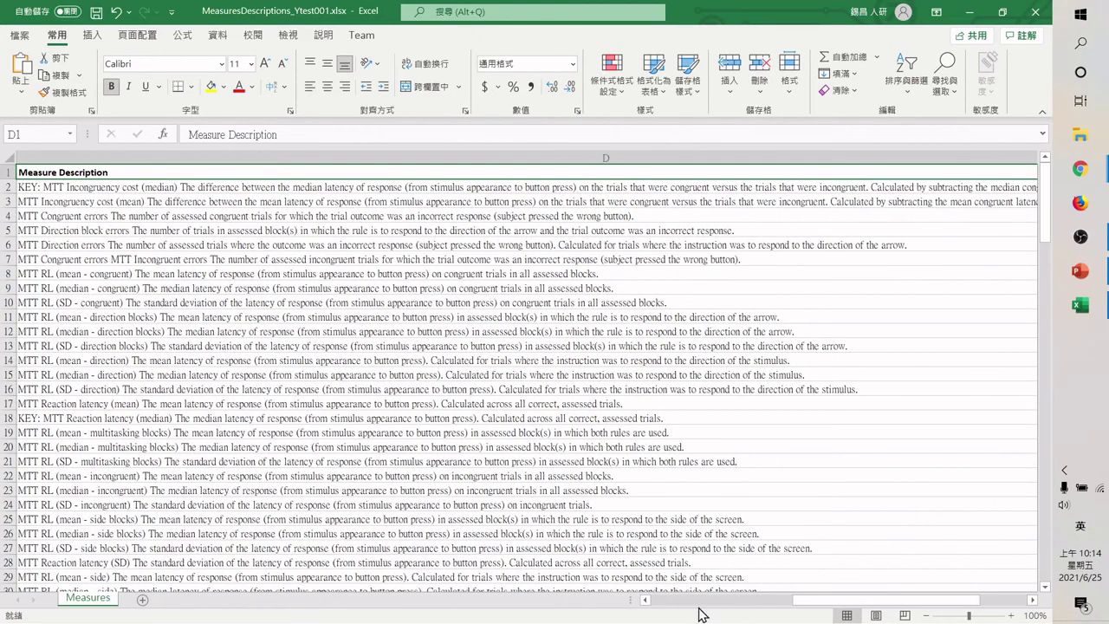
pyautogui.click(691, 602)
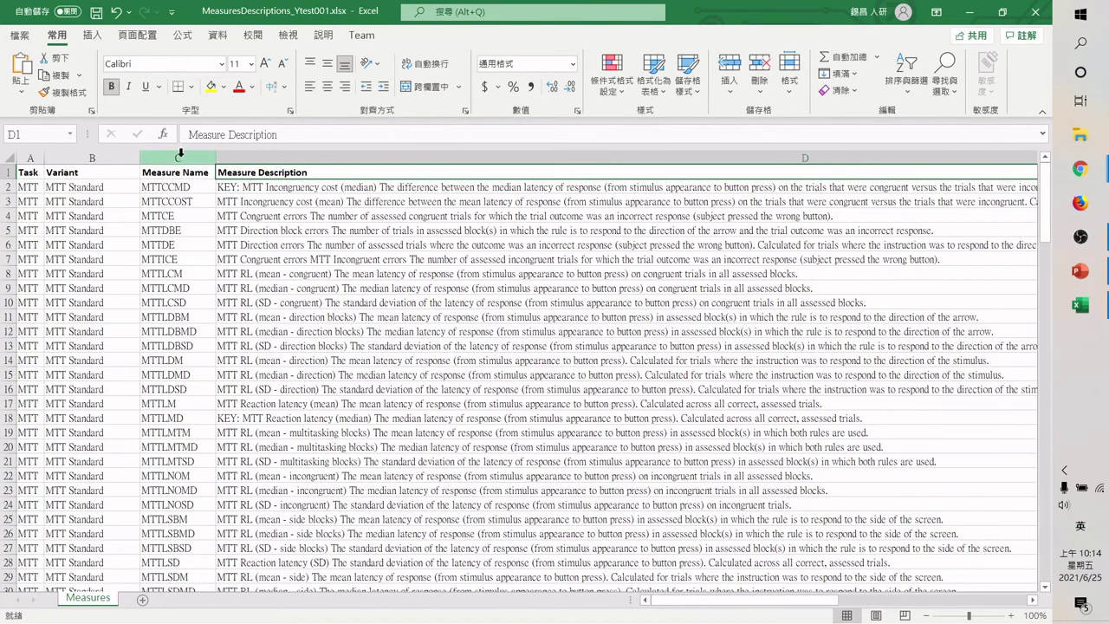
# Inspect the Measure Name and Description columns, such as MTTCCMD, then minimize Excel.
pyautogui.click(178, 158)
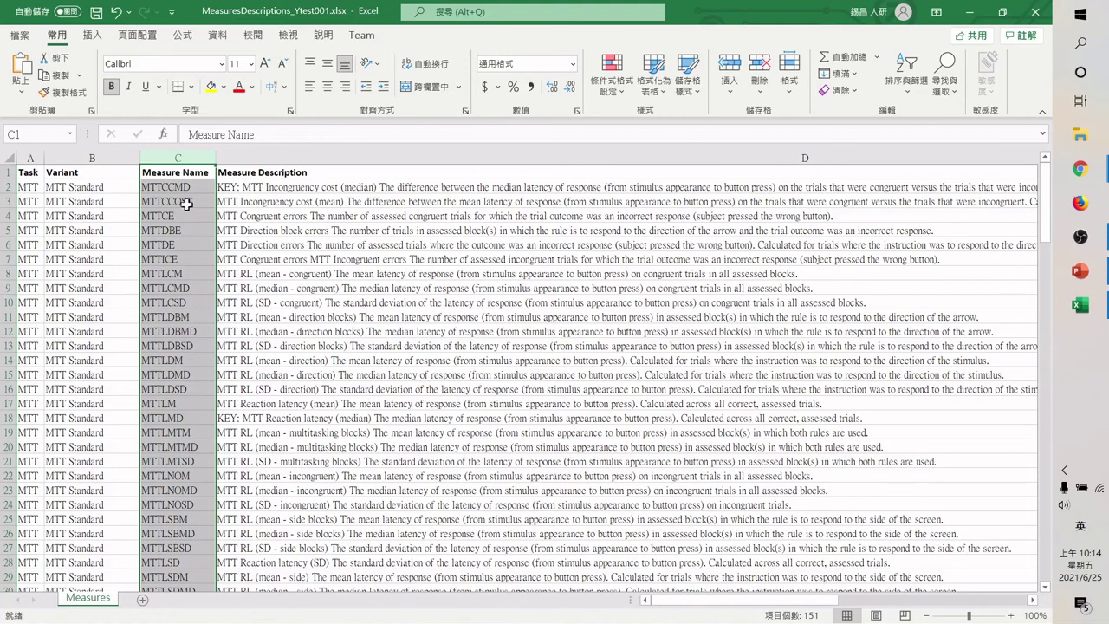
pyautogui.click(230, 154)
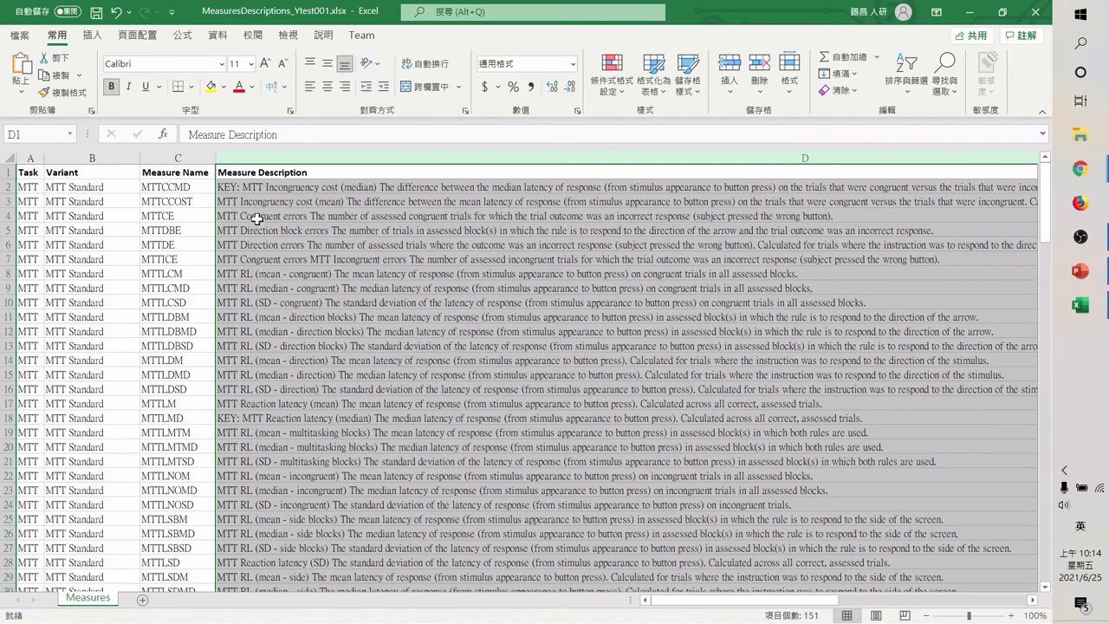
pyautogui.click(257, 187)
pyautogui.moveTo(21, 186); pyautogui.dragTo(23, 201)
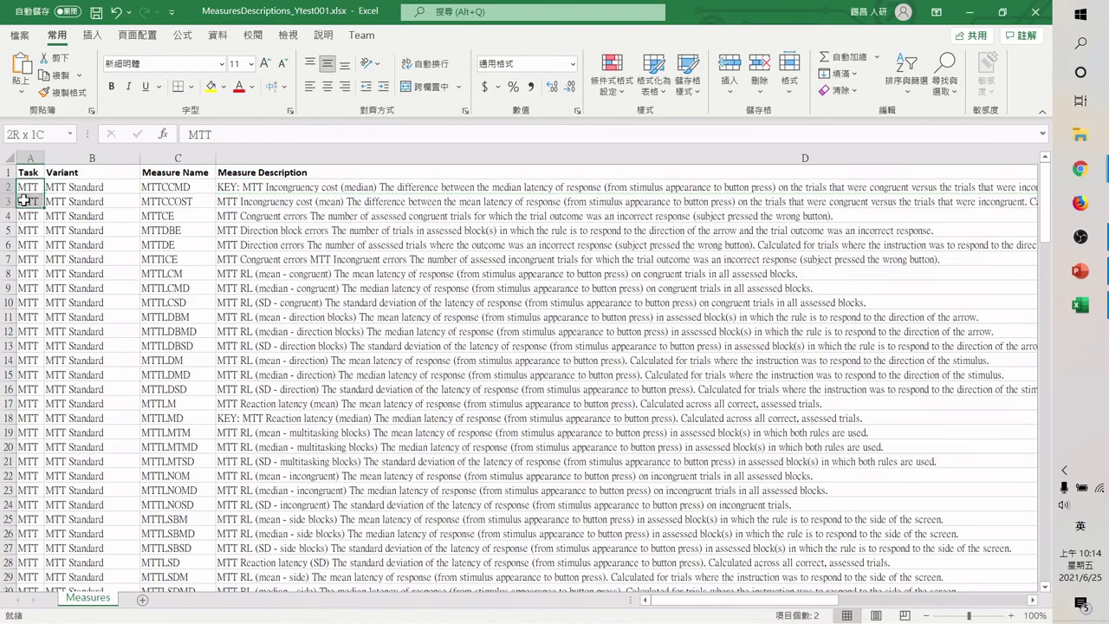
pyautogui.click(279, 187)
pyautogui.click(182, 186)
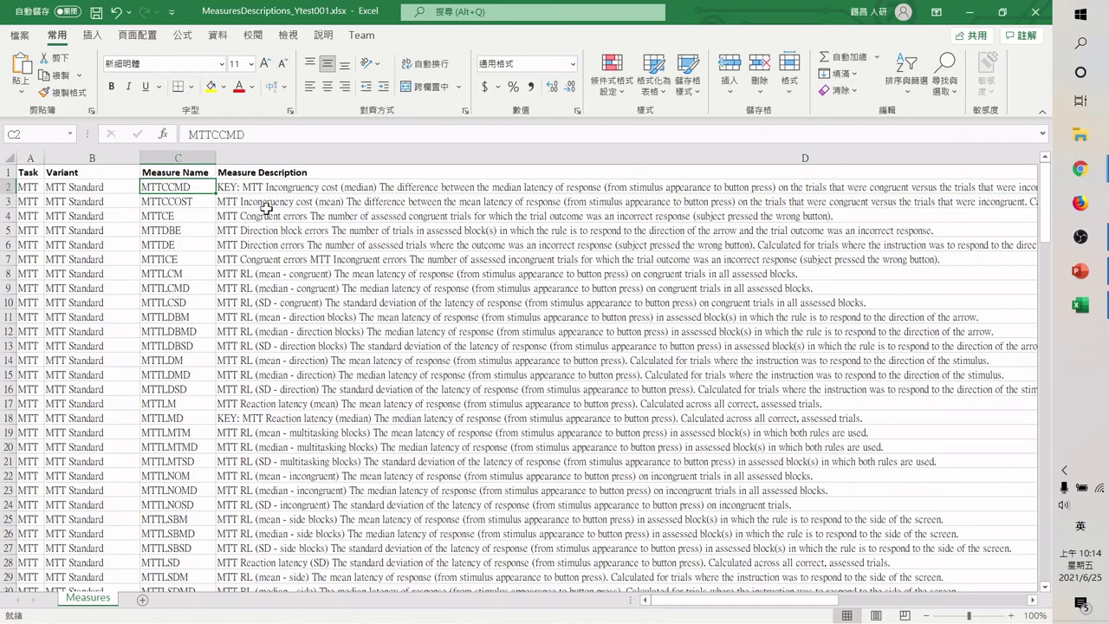
pyautogui.moveTo(270, 214)
pyautogui.mouseDown()
pyautogui.moveTo(276, 199)
pyautogui.moveTo(266, 217)
pyautogui.mouseUp()
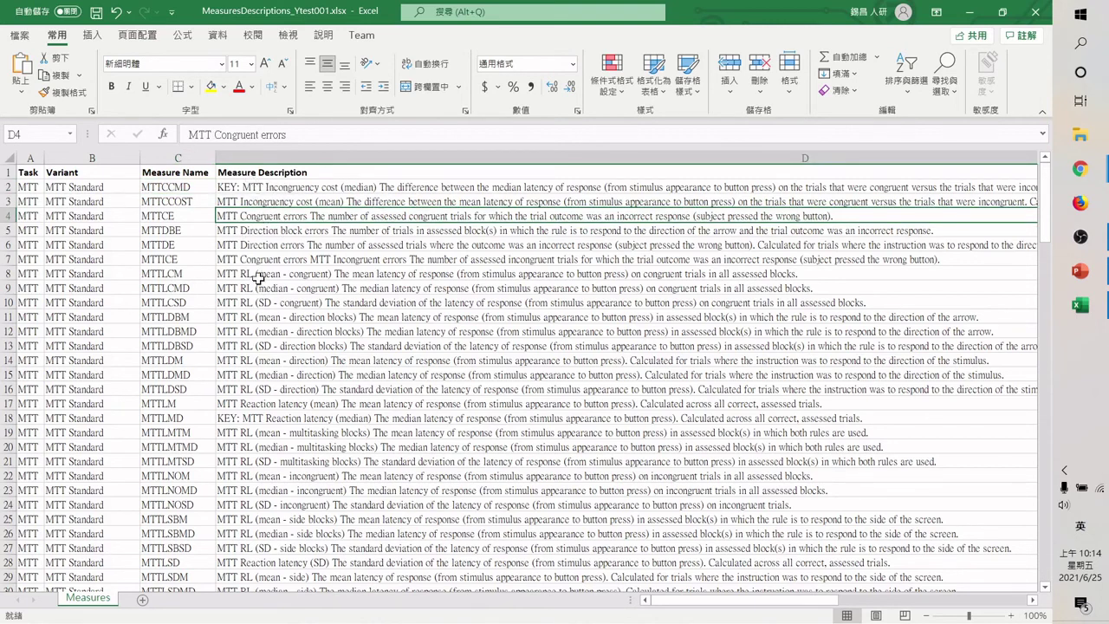
pyautogui.click(980, 9)
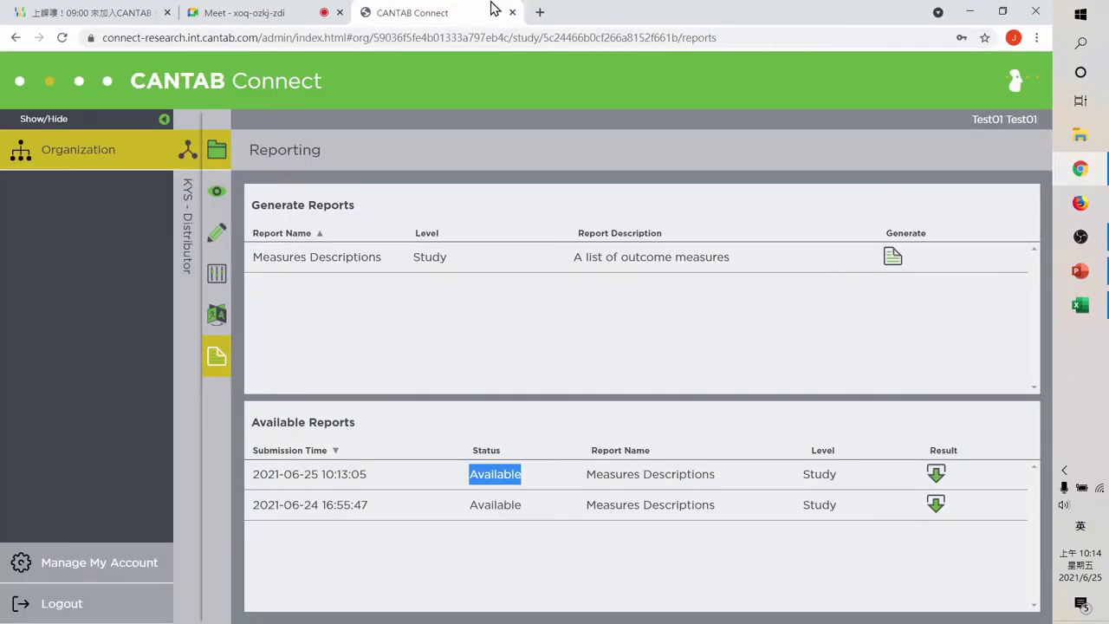
# Show the Ytest001 study's subjects and open subject 011's visit list.
pyautogui.click(221, 194)
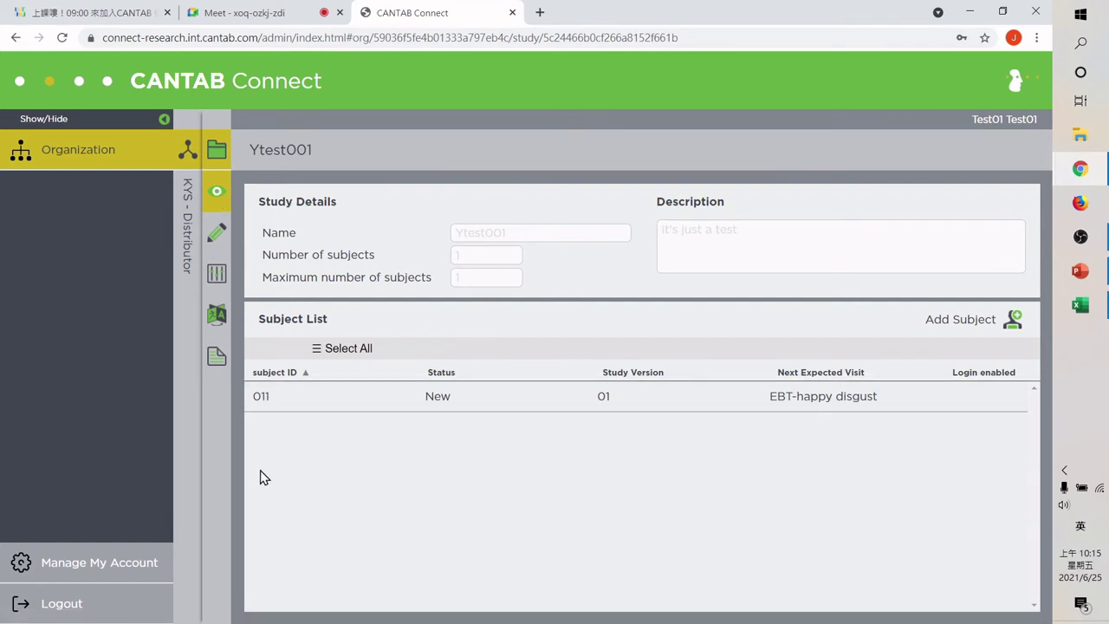
pyautogui.click(259, 404)
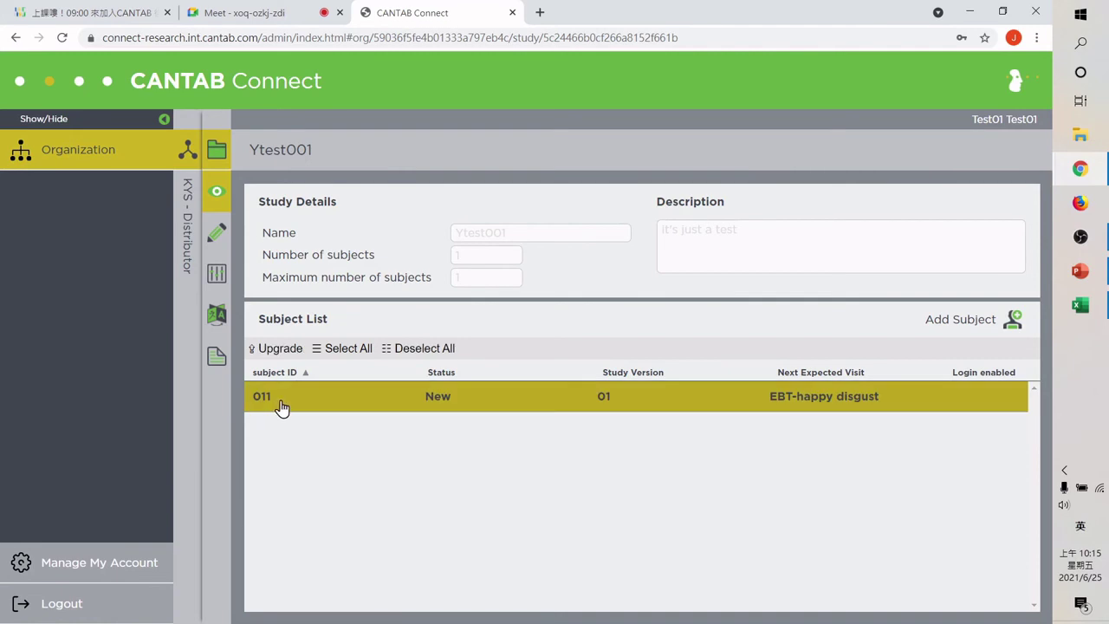
pyautogui.doubleClick(282, 406)
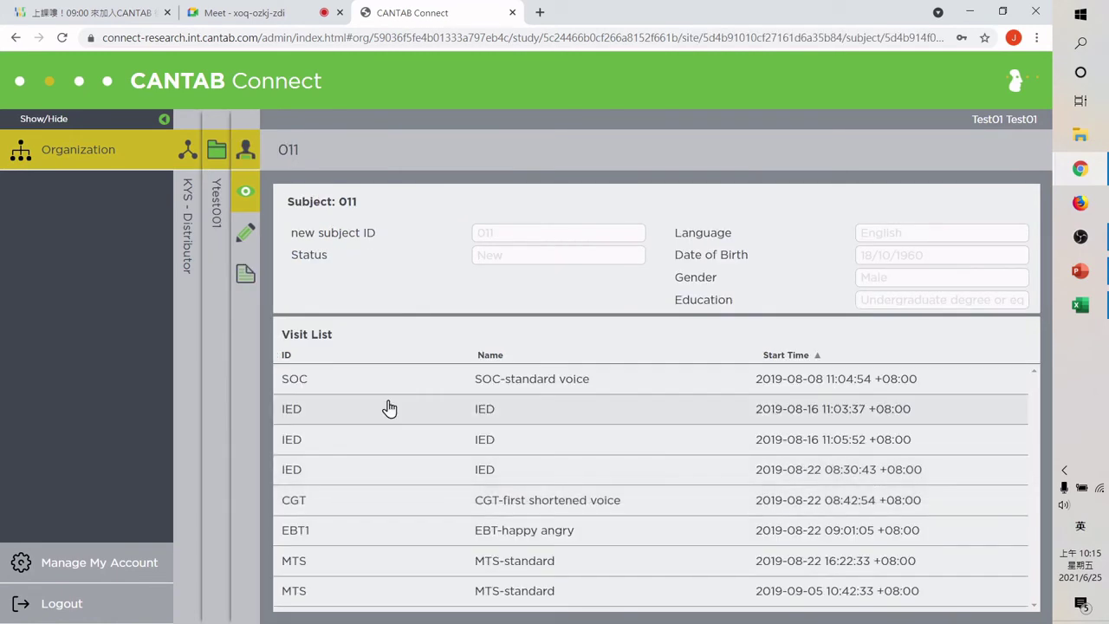
# Open subject 011's IED visit started 08:30:43 and review its task row and start time.
pyautogui.doubleClick(788, 469)
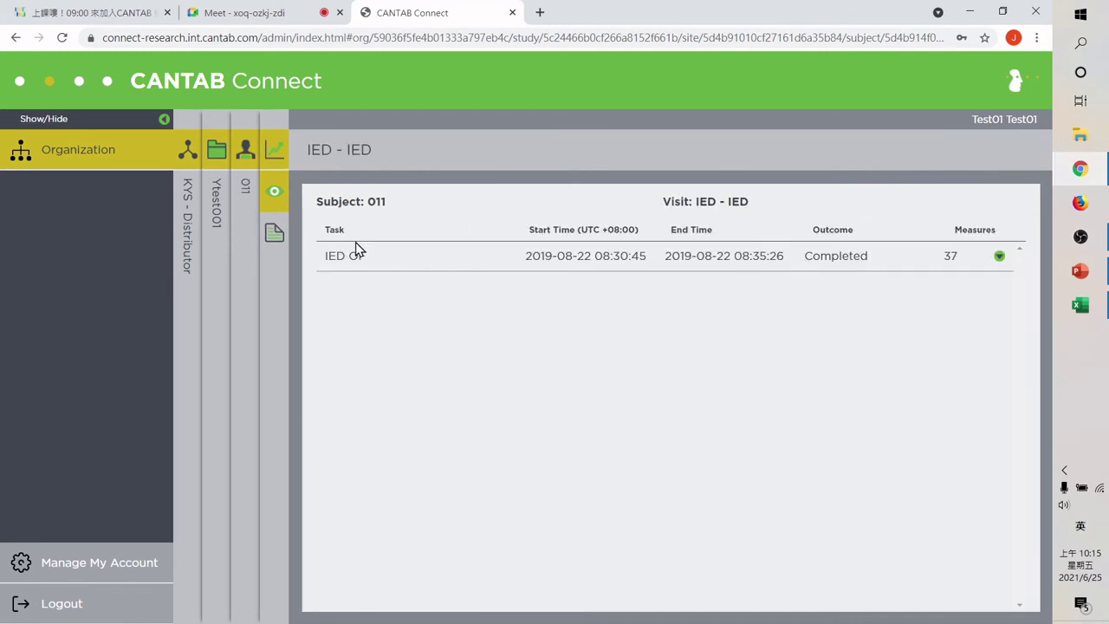
pyautogui.moveTo(382, 205); pyautogui.dragTo(316, 200)
pyautogui.click(317, 199)
pyautogui.moveTo(319, 256)
pyautogui.mouseDown()
pyautogui.moveTo(359, 255)
pyautogui.moveTo(330, 258)
pyautogui.mouseUp()
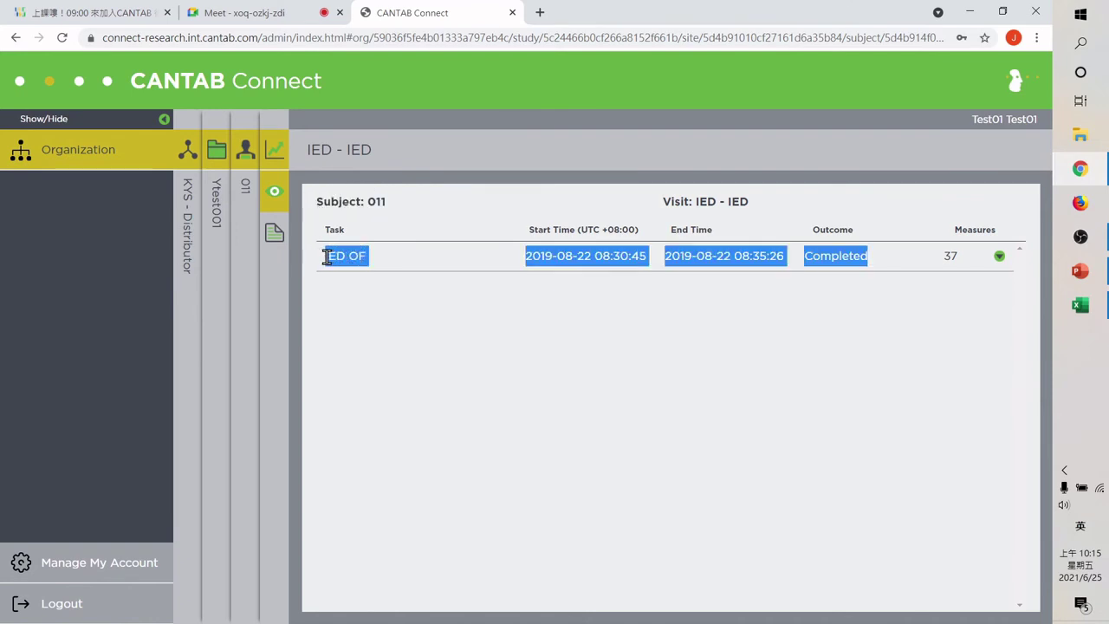
pyautogui.click(327, 257)
pyautogui.moveTo(525, 257); pyautogui.dragTo(872, 261)
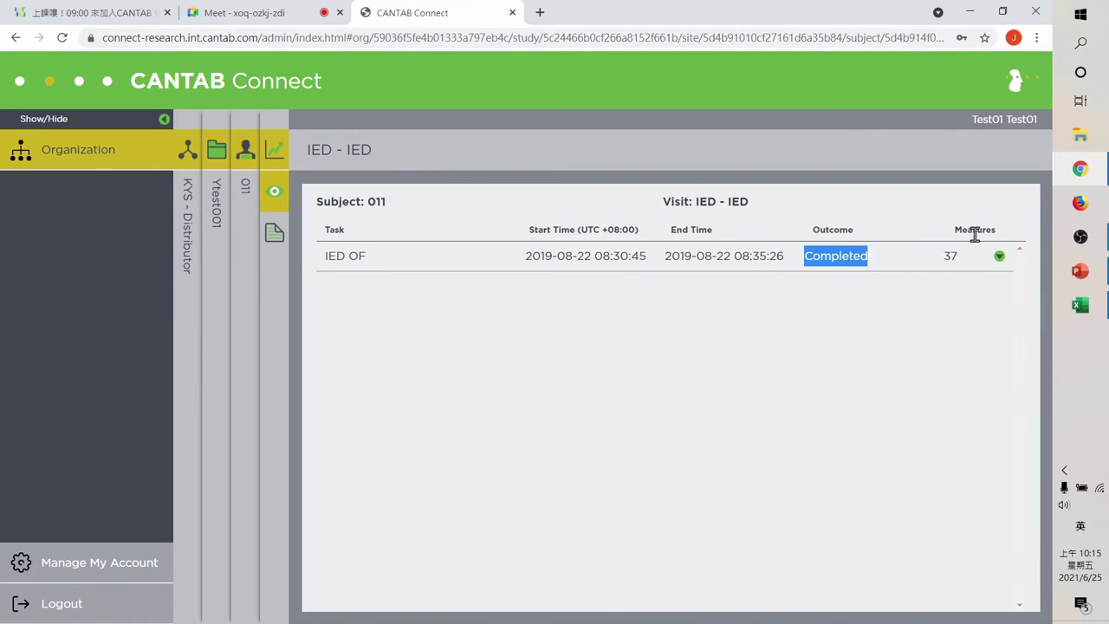
# Expand the 37 IED OF measures and read through names, descriptions and values.
pyautogui.click(994, 259)
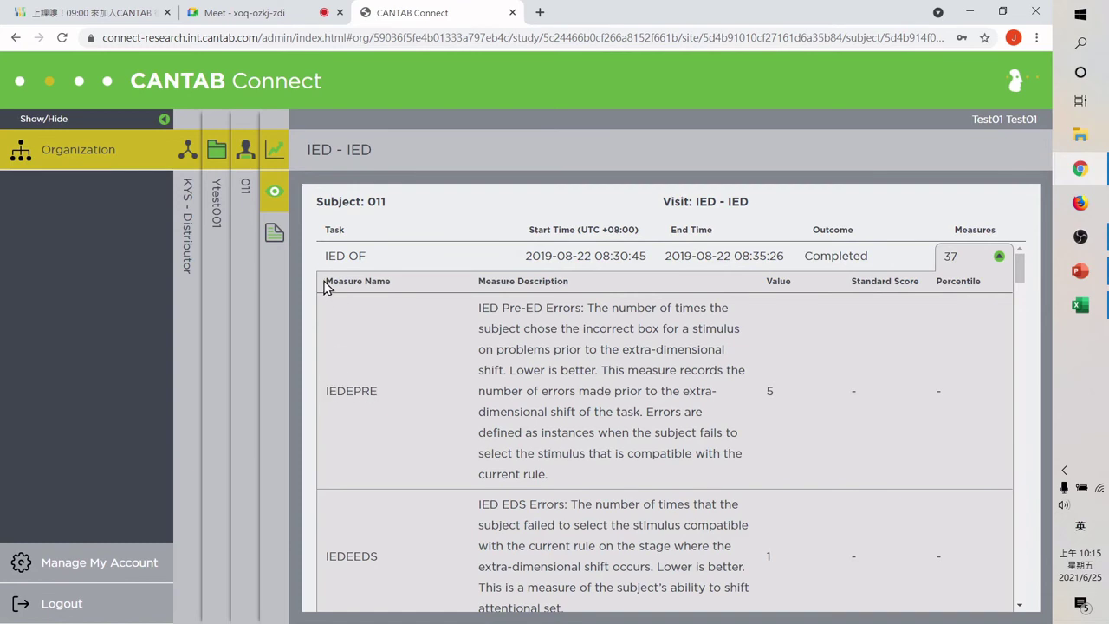
pyautogui.moveTo(324, 282); pyautogui.dragTo(393, 280)
pyautogui.moveTo(476, 283); pyautogui.dragTo(597, 285)
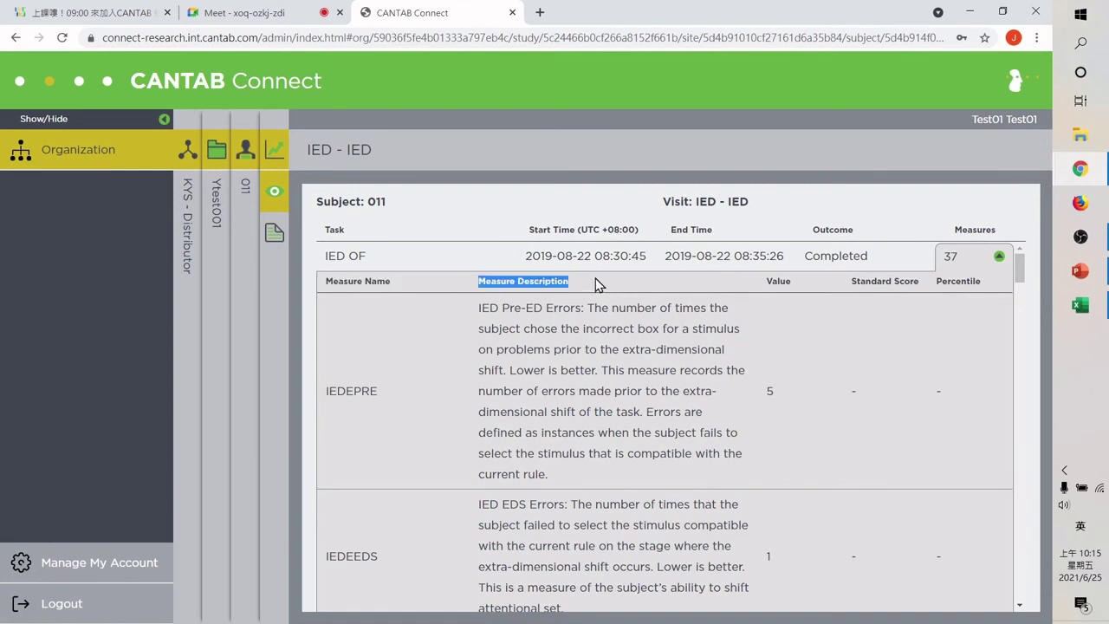
pyautogui.moveTo(768, 281); pyautogui.dragTo(791, 281)
pyautogui.click(794, 280)
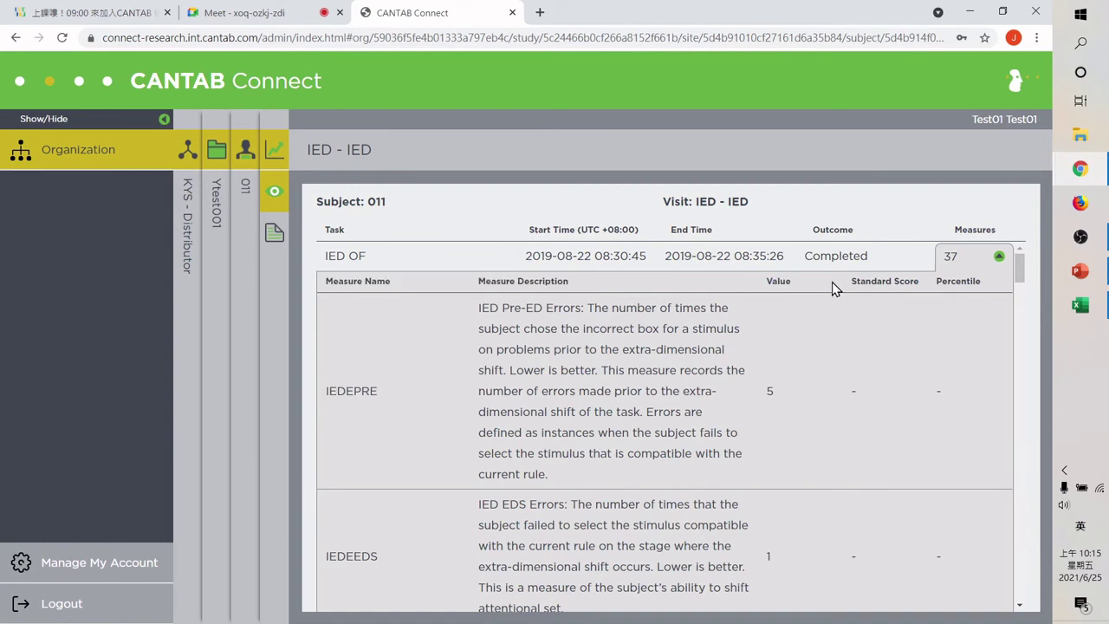
pyautogui.scroll(-8, 773, 394)
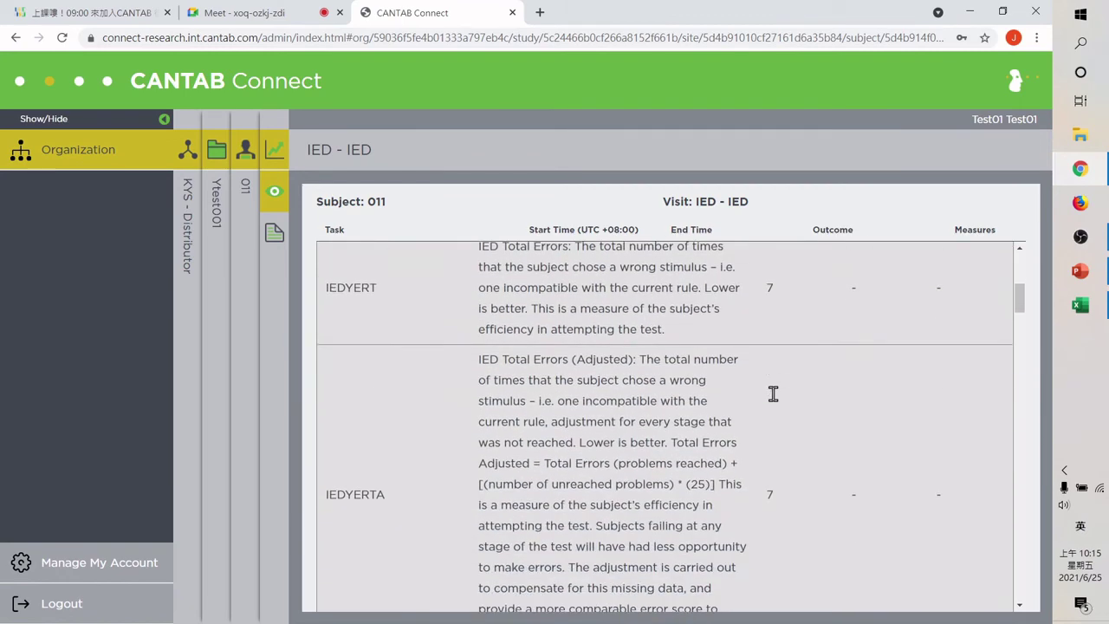
pyautogui.scroll(-8, 776, 393)
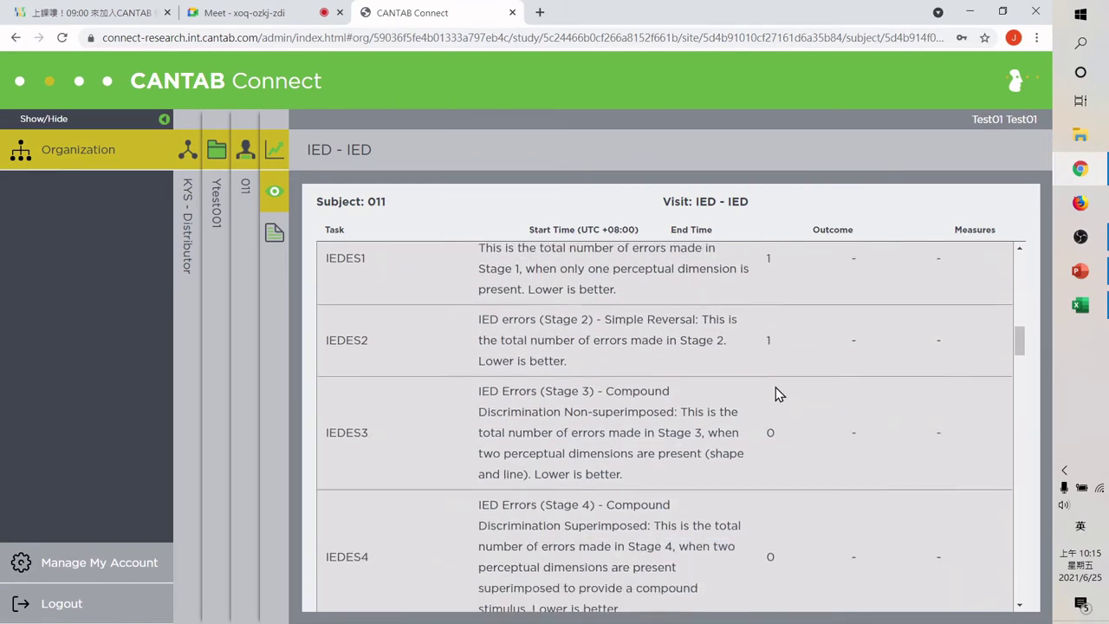
pyautogui.scroll(-6, 775, 390)
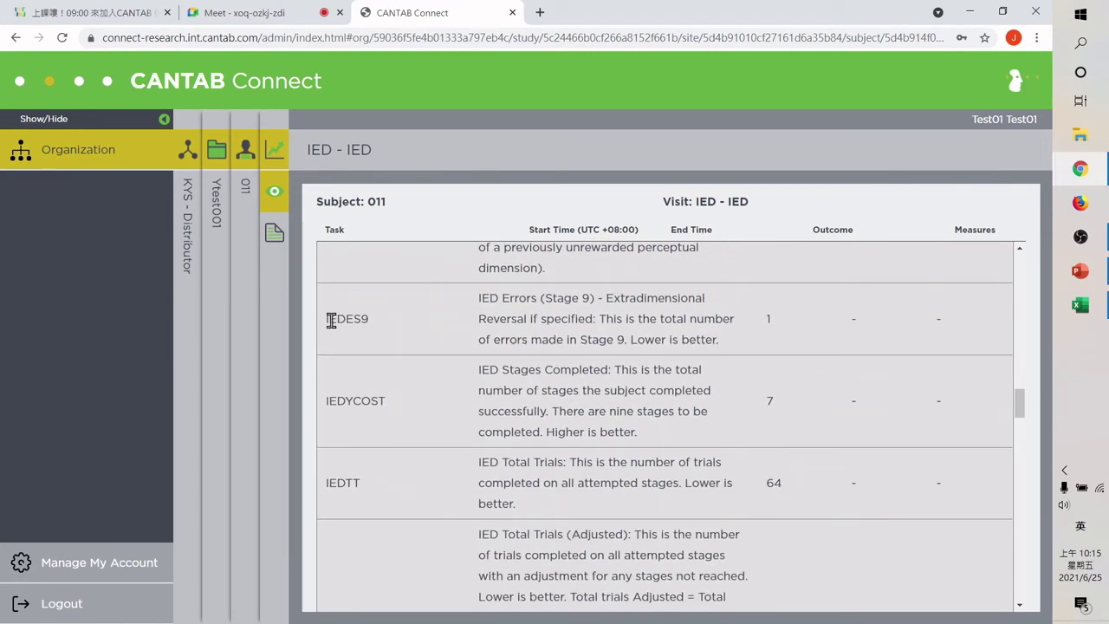
pyautogui.moveTo(479, 298); pyautogui.dragTo(594, 299)
pyautogui.click(595, 299)
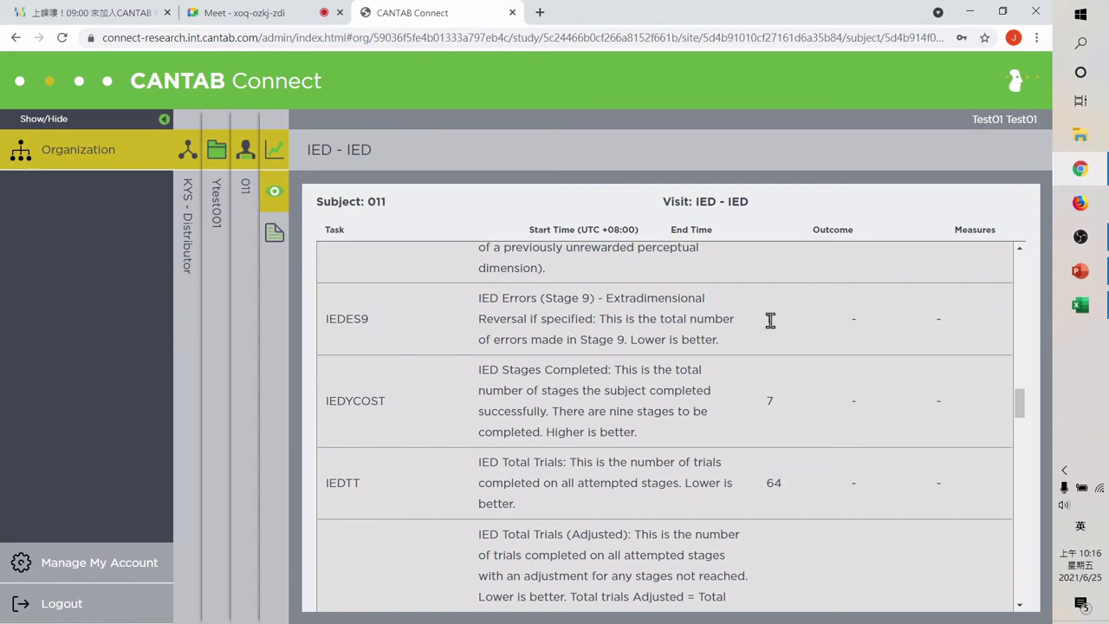
# Scroll to the end of the IED measures, then go to the study's Reporting page.
pyautogui.scroll(-3, 757, 413)
pyautogui.scroll(-5, 744, 410)
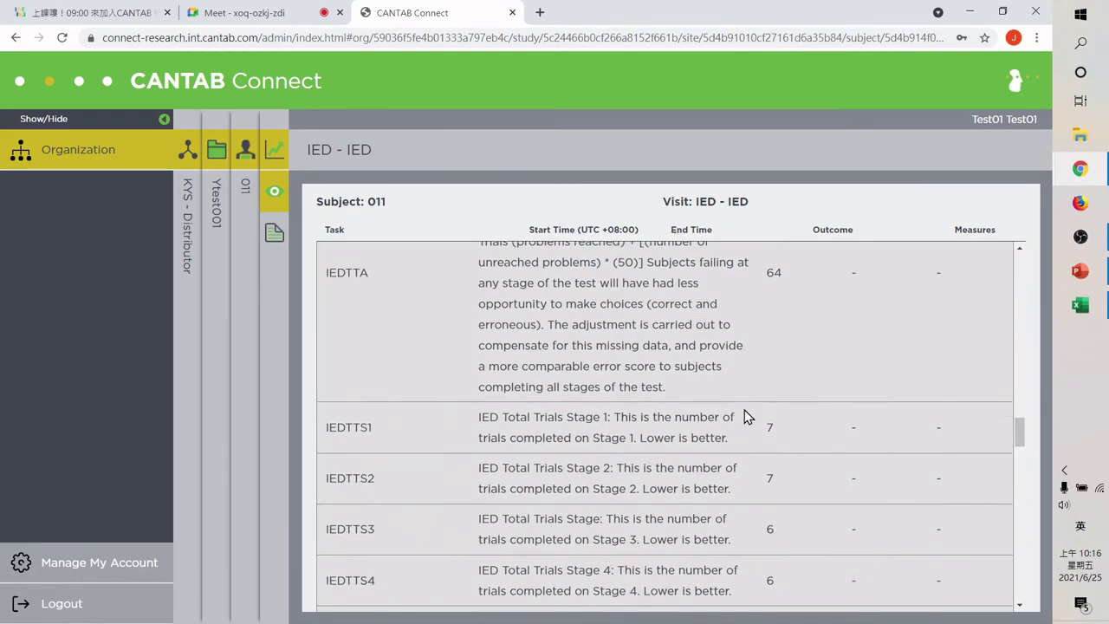
pyautogui.scroll(-1, 663, 401)
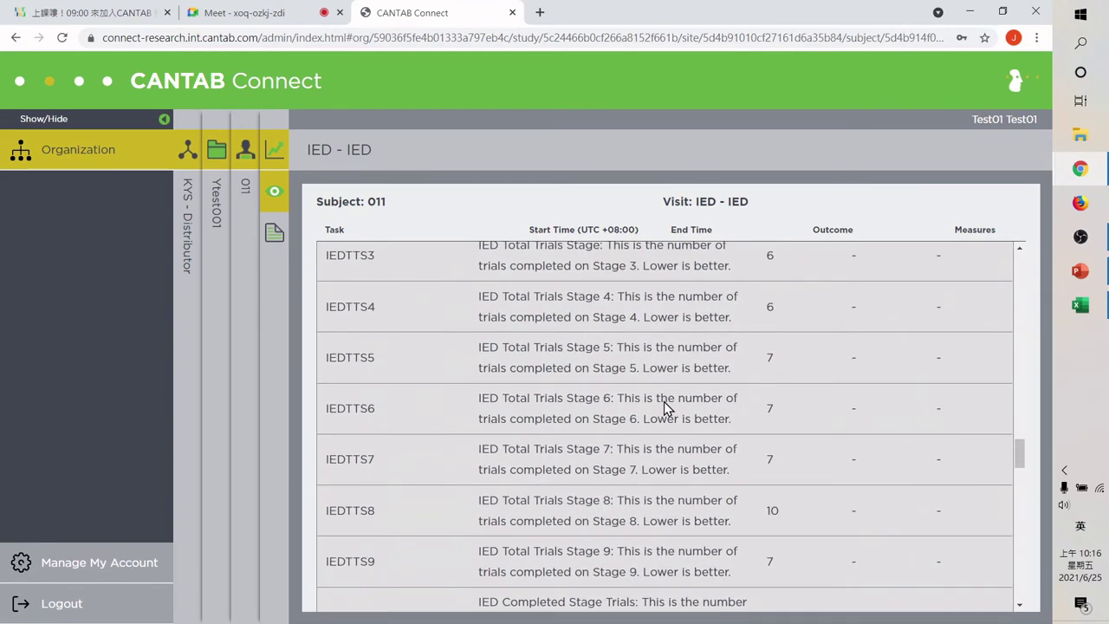
pyautogui.click(274, 233)
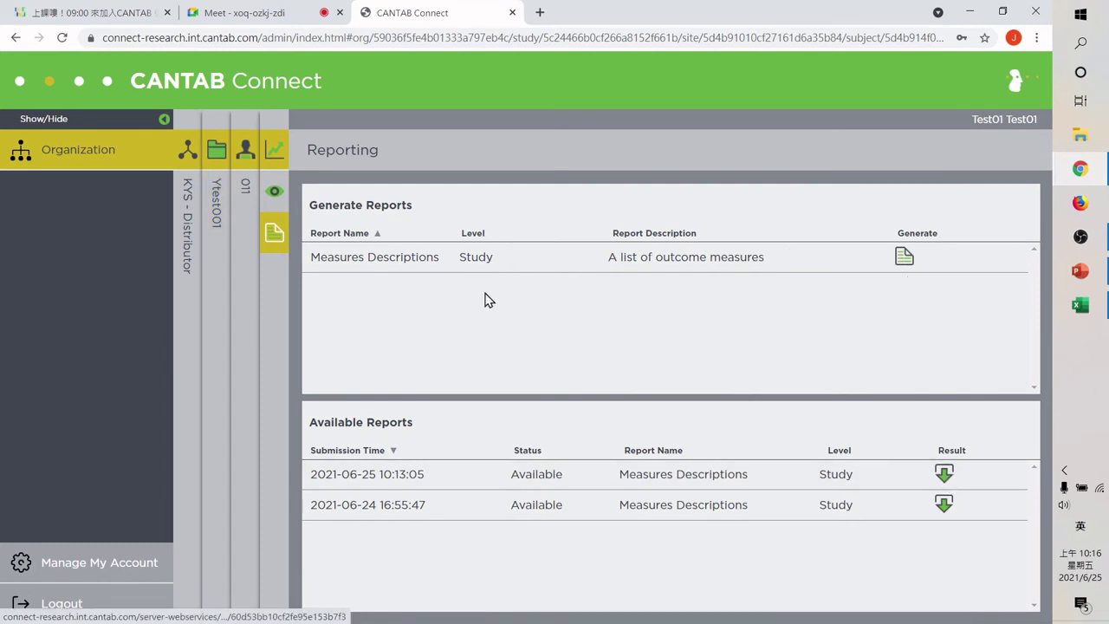
# Open subject 011's SOC-standard voice visit and review its Aborted outcome and end time.
pyautogui.click(275, 188)
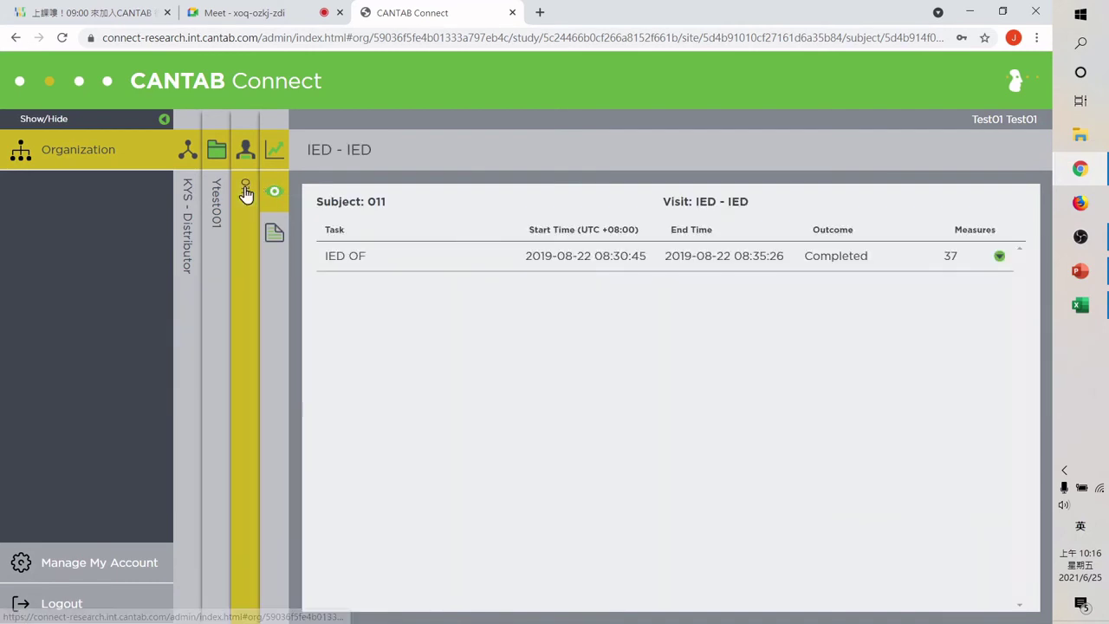
pyautogui.click(246, 191)
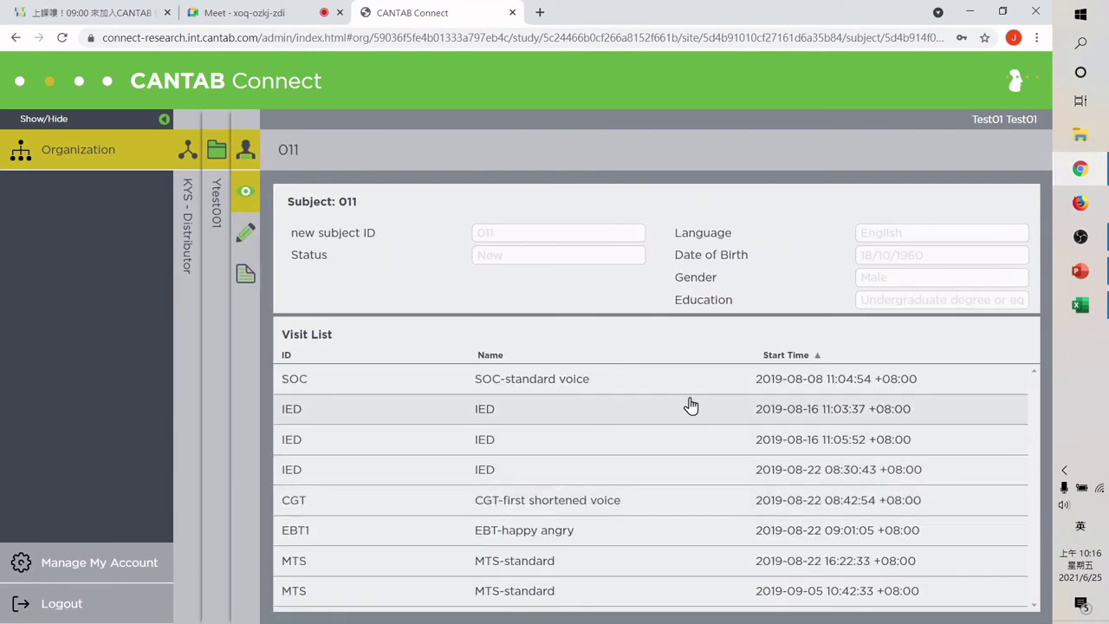
pyautogui.click(803, 383)
pyautogui.moveTo(805, 257); pyautogui.dragTo(849, 257)
pyautogui.click(861, 262)
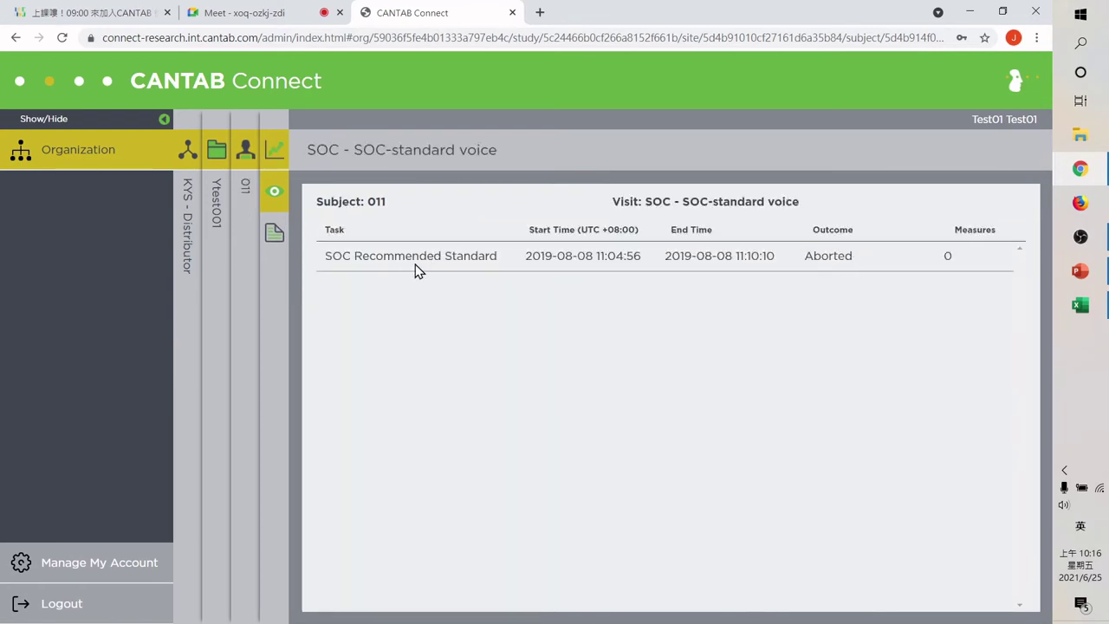
pyautogui.moveTo(324, 257); pyautogui.dragTo(499, 255)
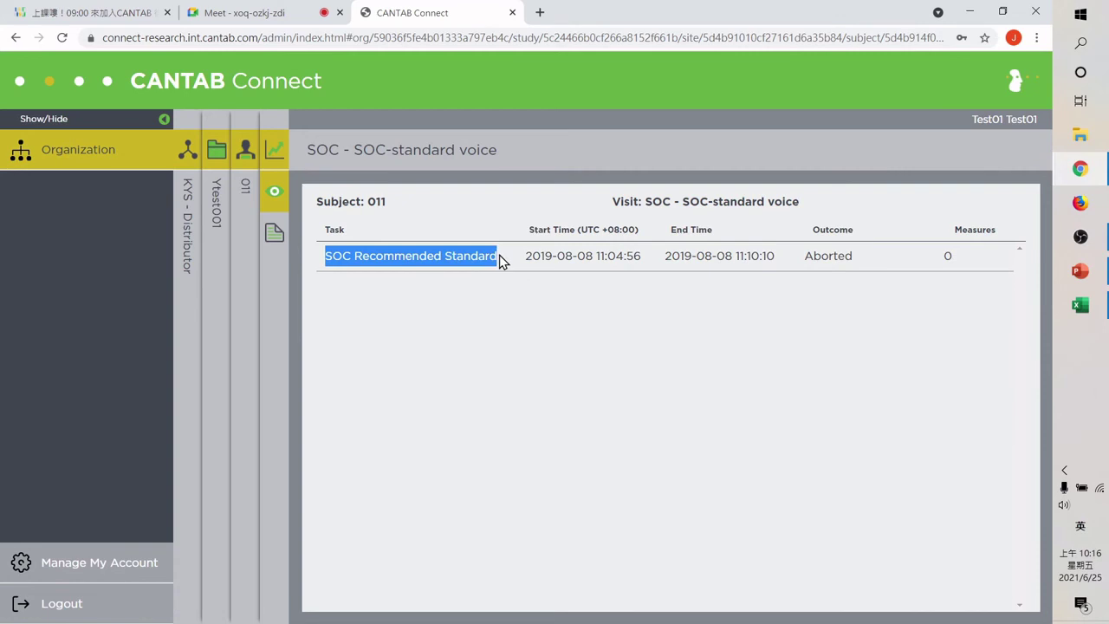
pyautogui.moveTo(745, 252); pyautogui.dragTo(854, 256)
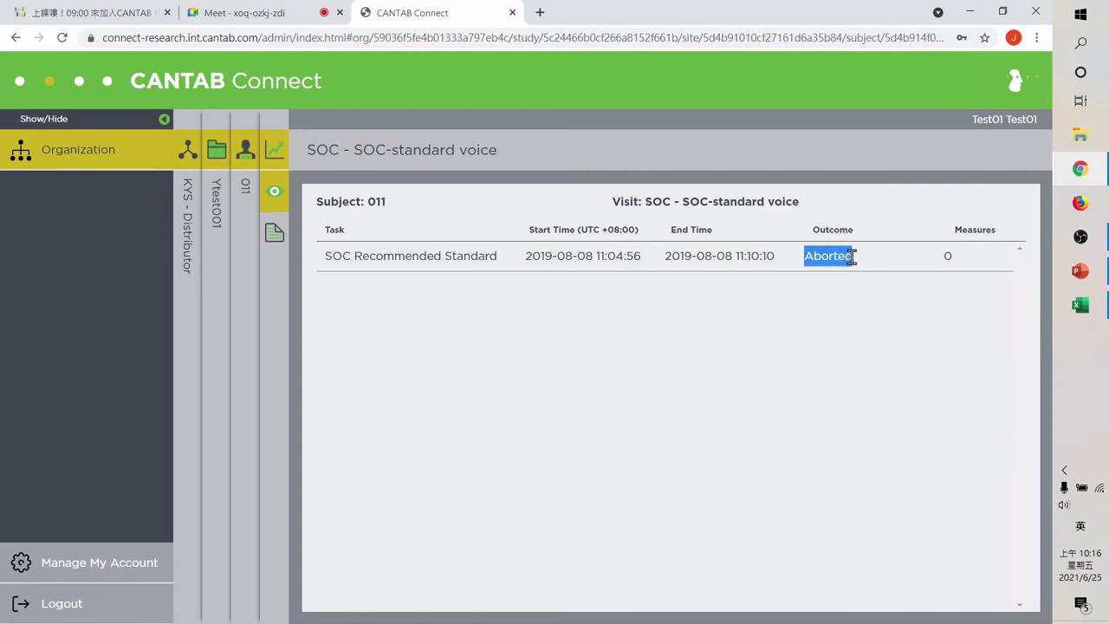
pyautogui.click(968, 261)
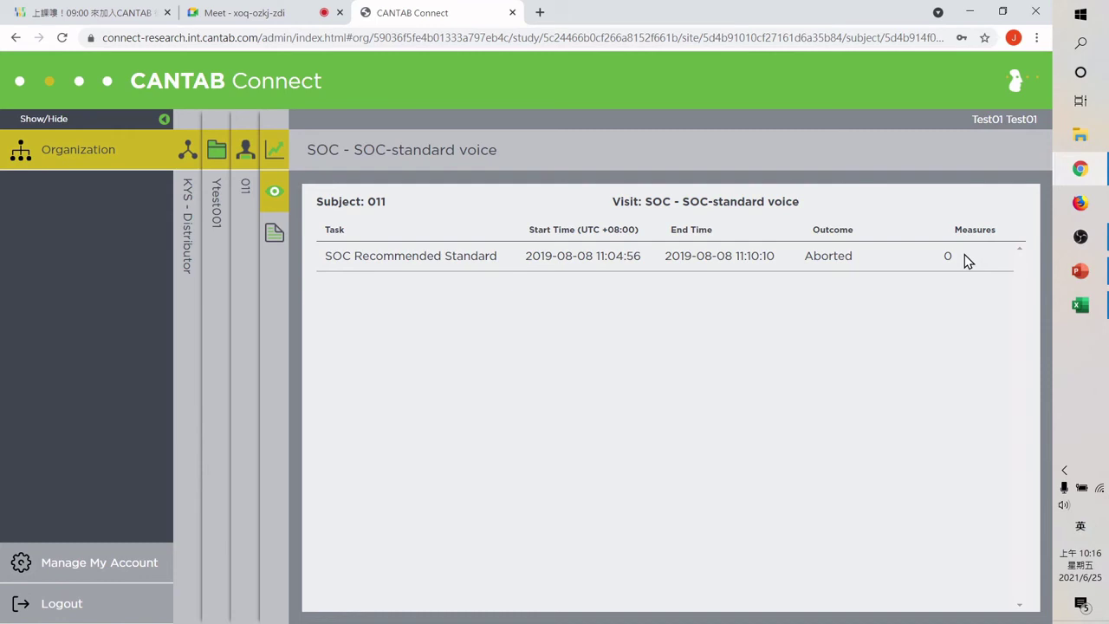
# Open the 2019-08-22 MTS-standard visit's measures, then return to the Ytest001 study page.
pyautogui.click(255, 217)
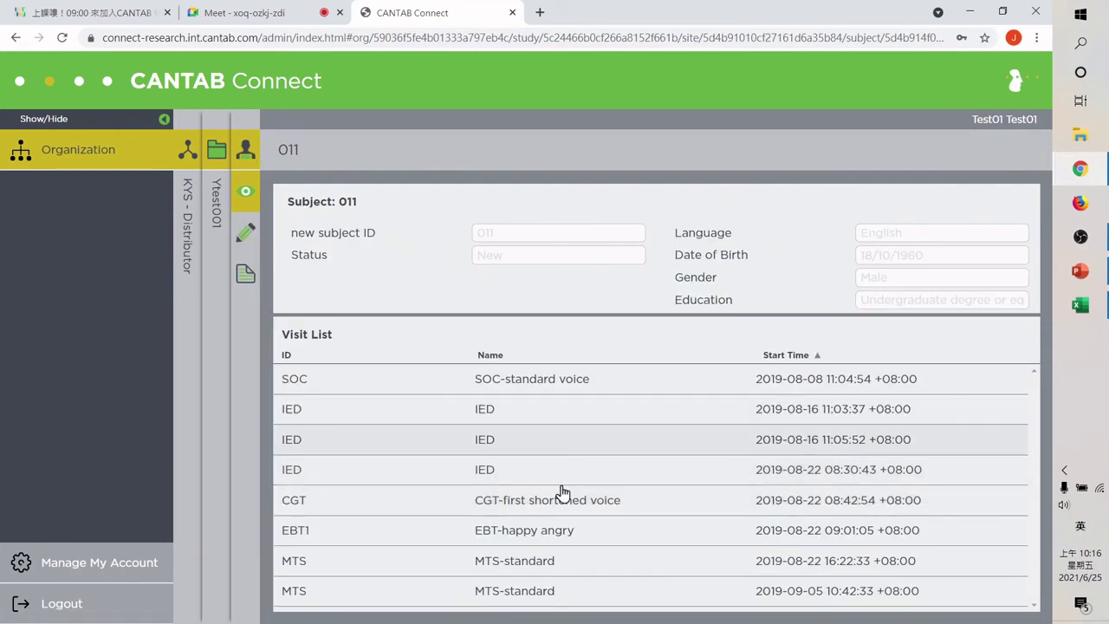
pyautogui.click(541, 570)
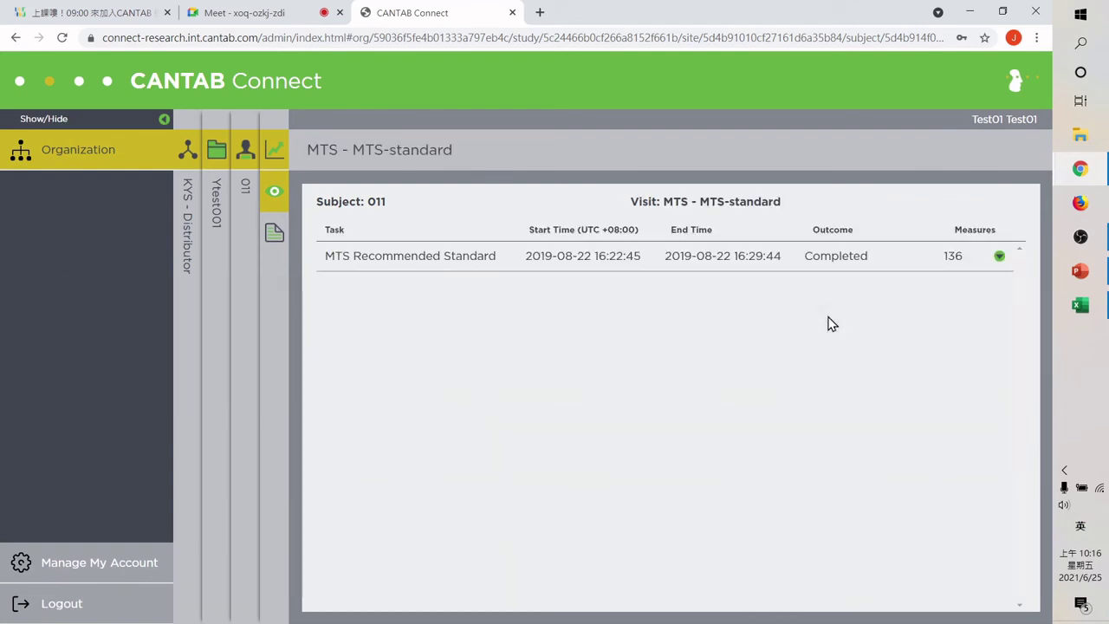
pyautogui.click(998, 256)
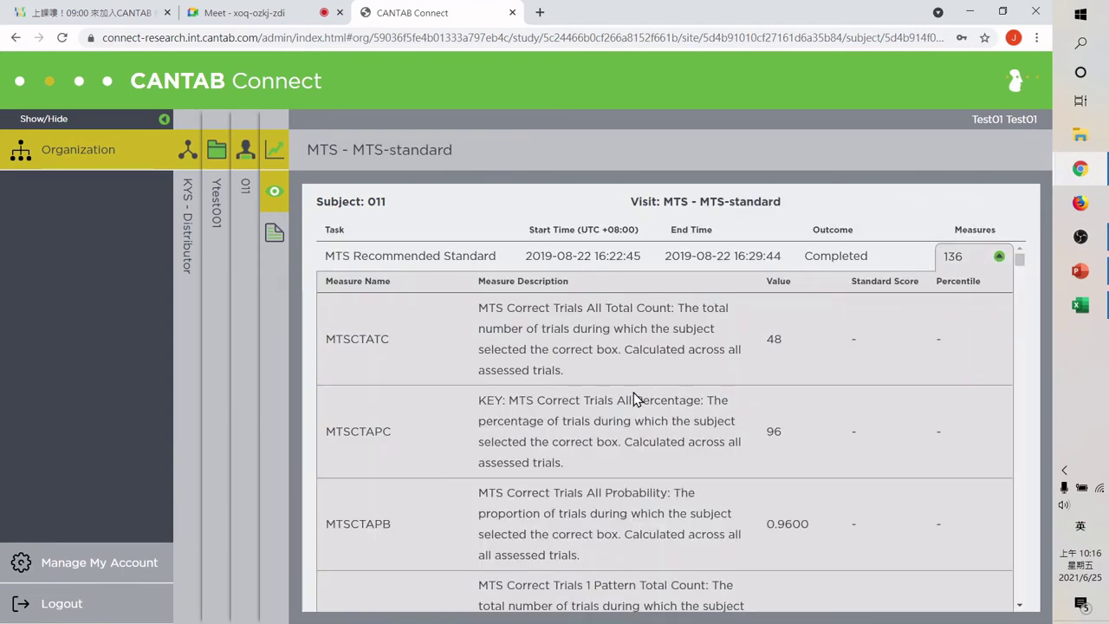
pyautogui.scroll(-7, 633, 396)
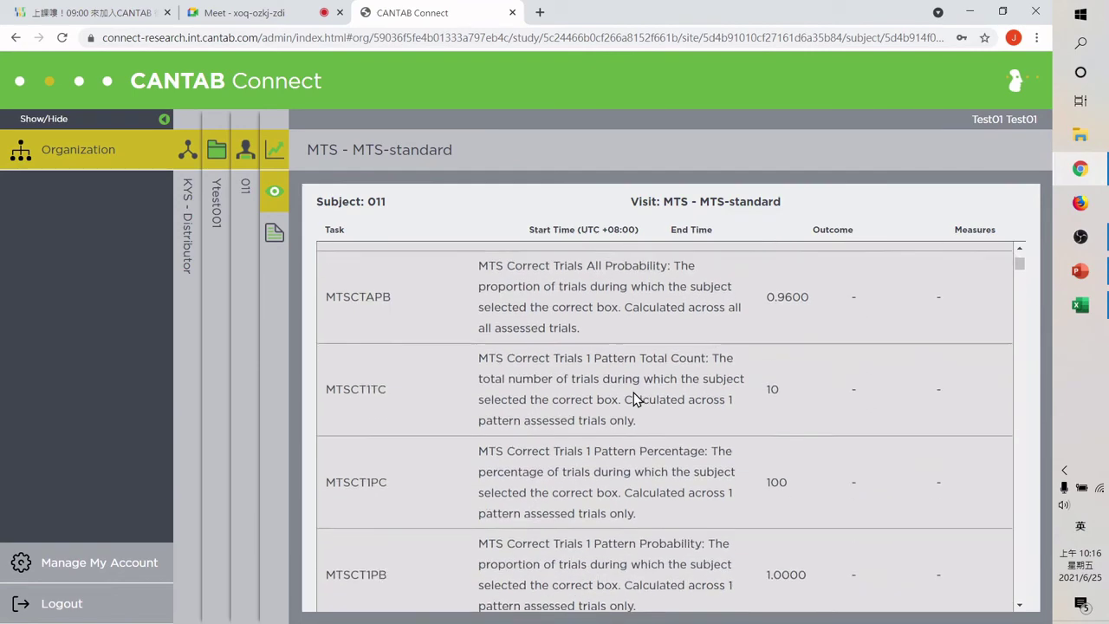
pyautogui.click(248, 220)
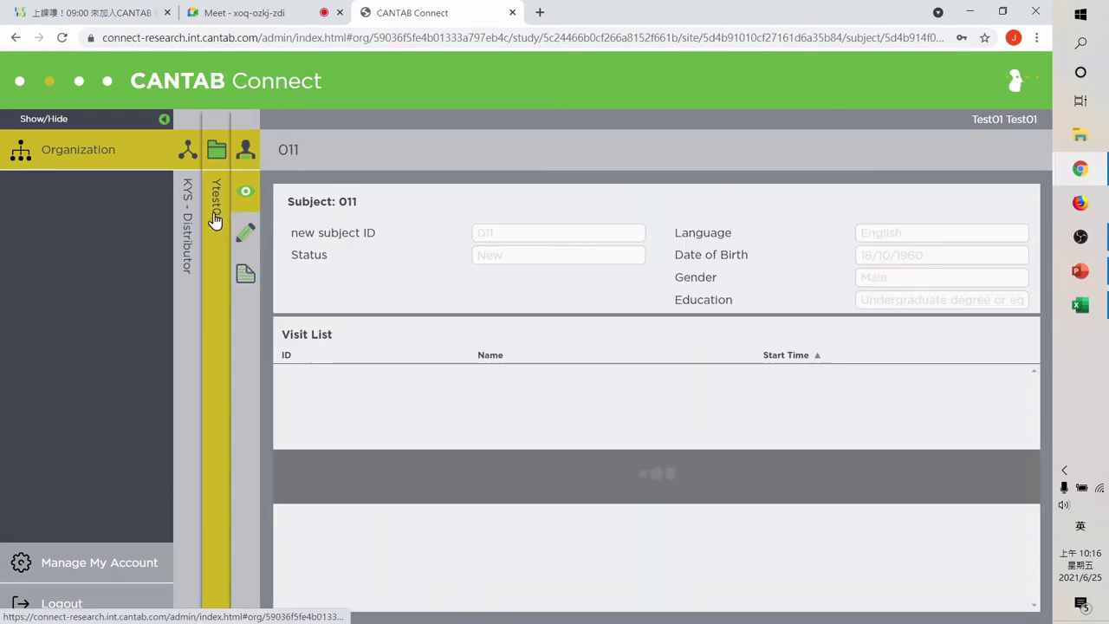
pyautogui.click(215, 220)
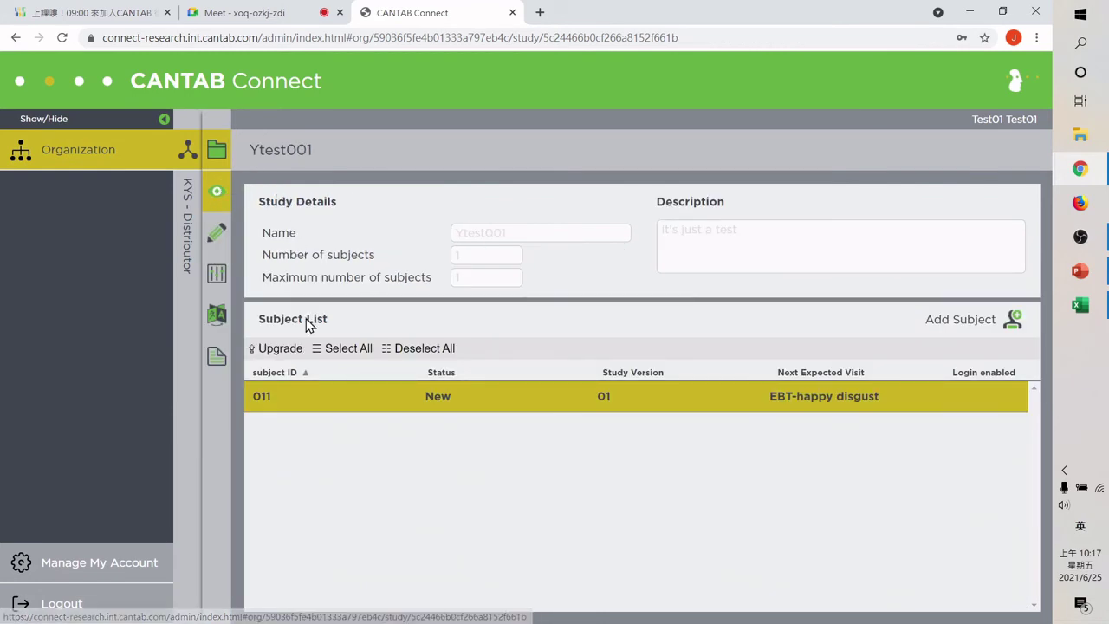
pyautogui.click(307, 408)
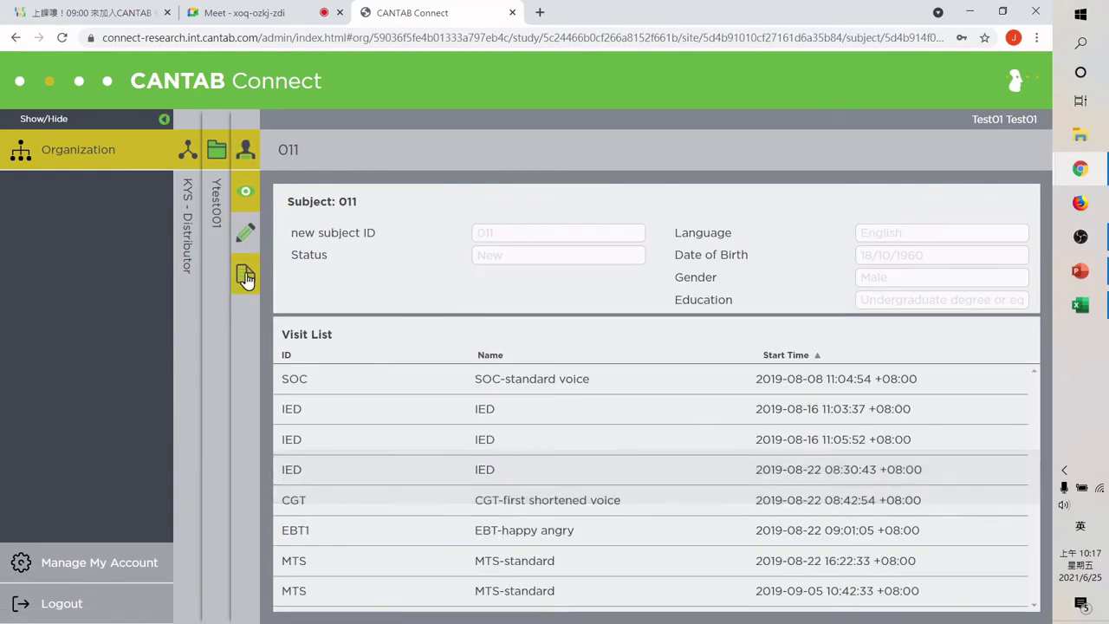
pyautogui.click(361, 438)
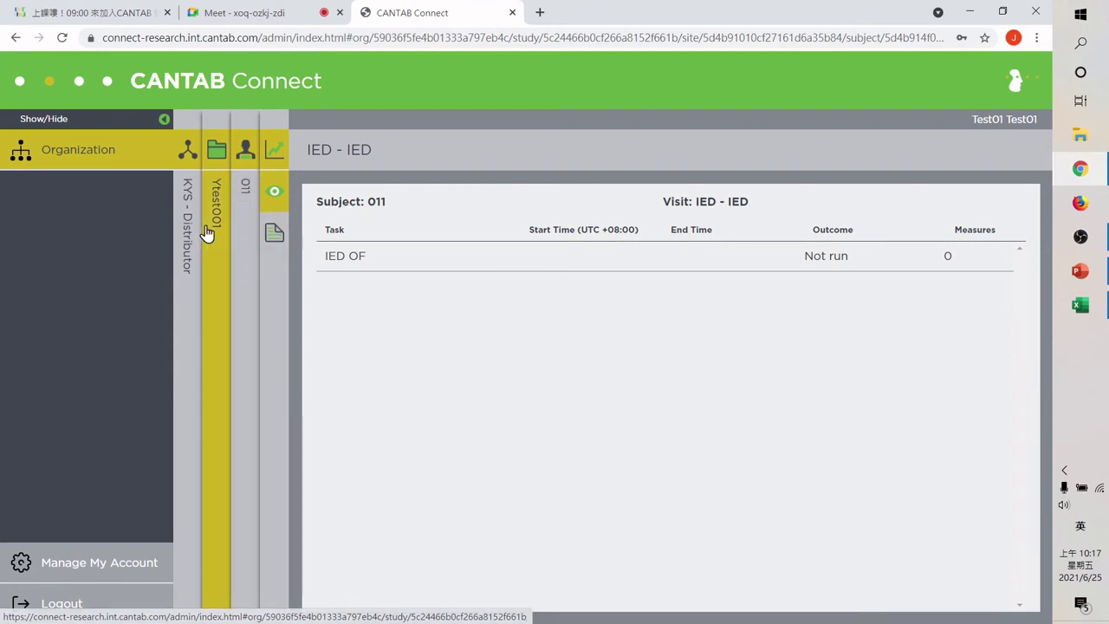
pyautogui.click(192, 222)
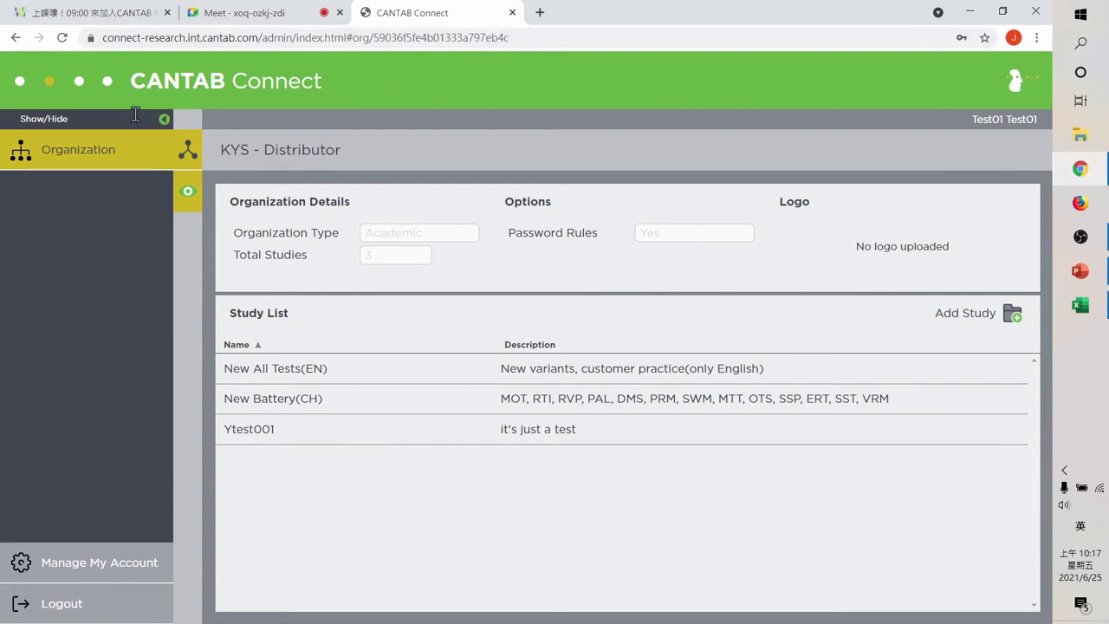
# Review the Manage My Account page, then switch to the PowerPoint deck.
pyautogui.click(143, 568)
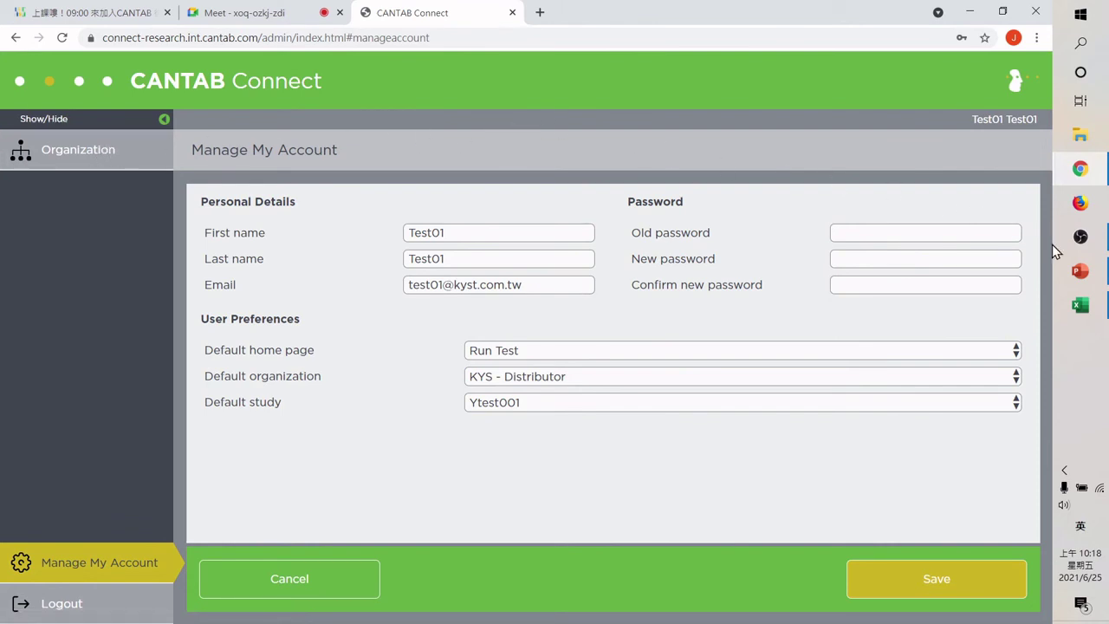
pyautogui.click(1080, 272)
# Start the slide show from slide 18, 子帳號建立.
pyautogui.scroll(-3, 65, 295)
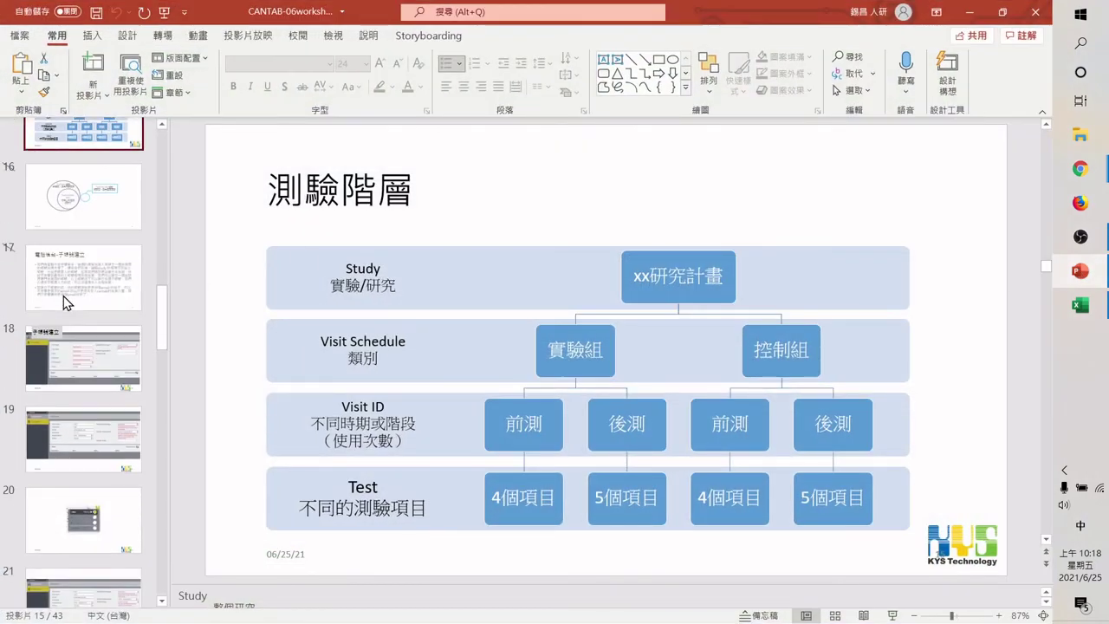
pyautogui.click(74, 332)
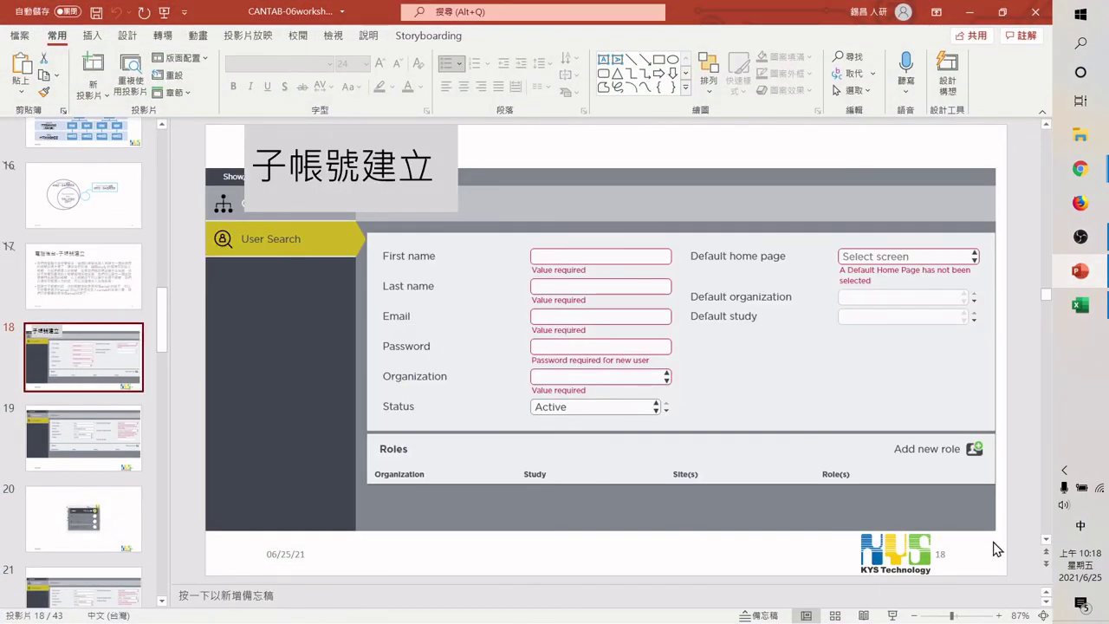
pyautogui.click(893, 616)
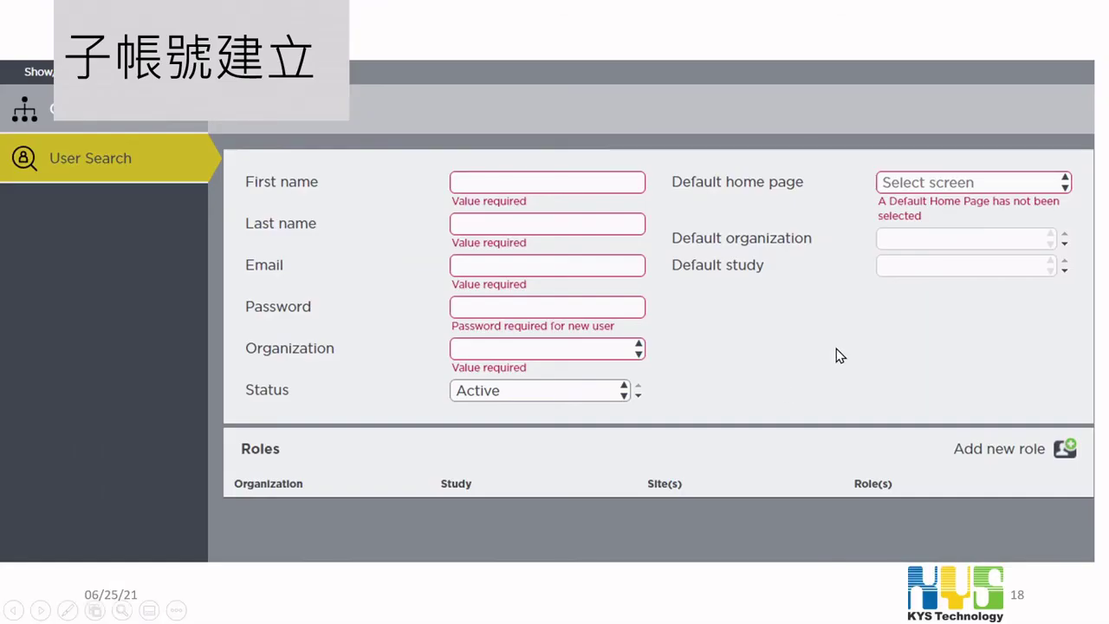